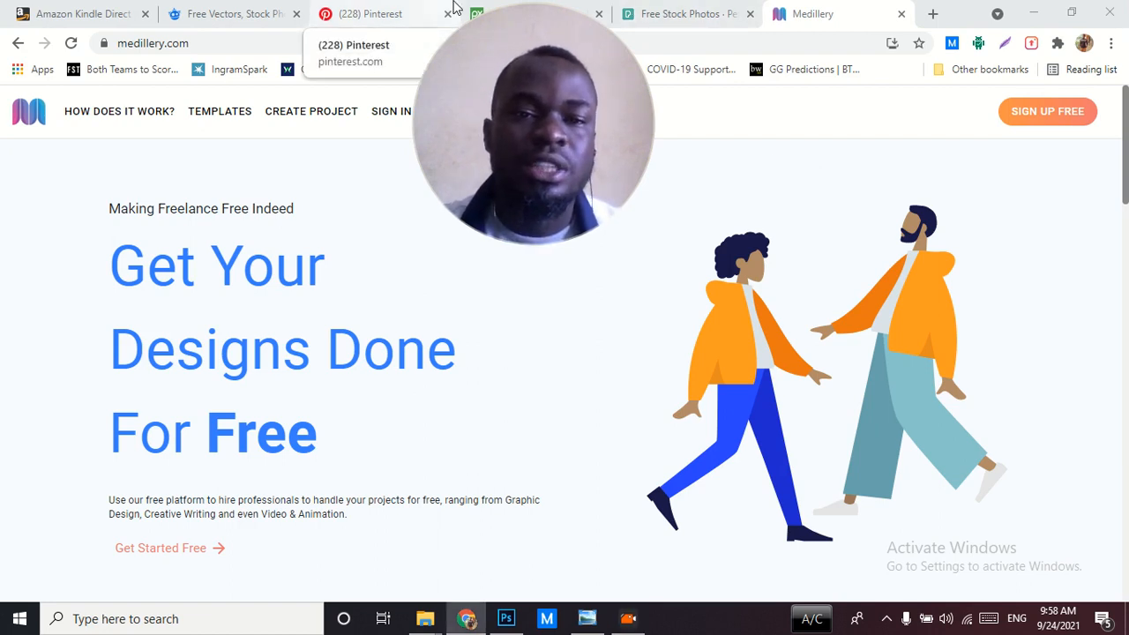
Switch to Pinterest and open the Construction A4 Flyer Design Template pin
left_click(453, 7)
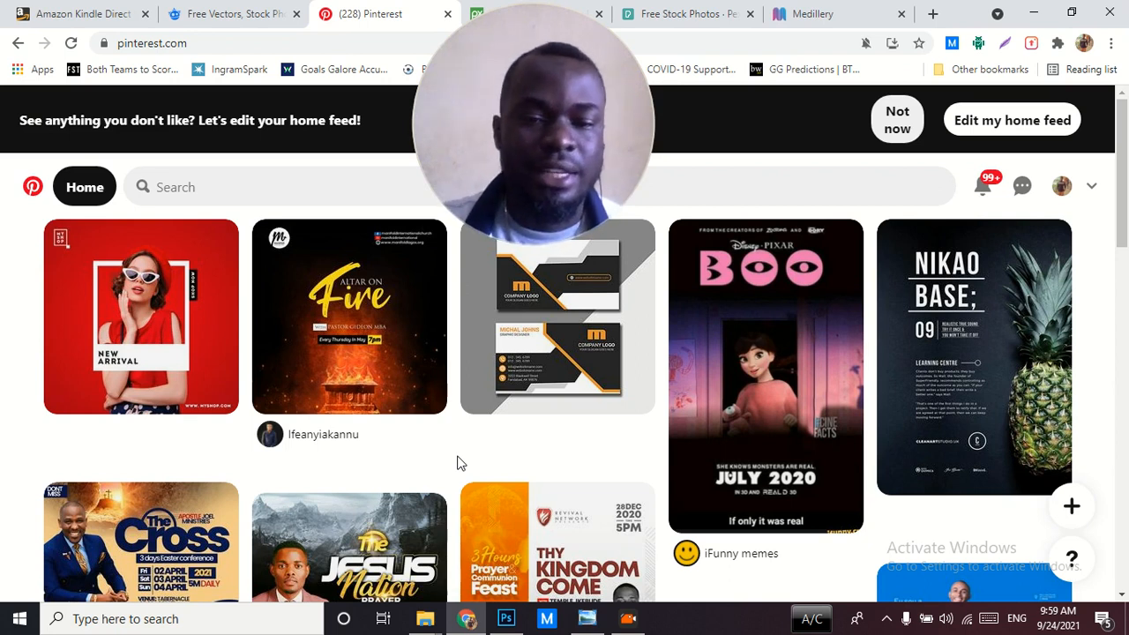
left_click(327, 190)
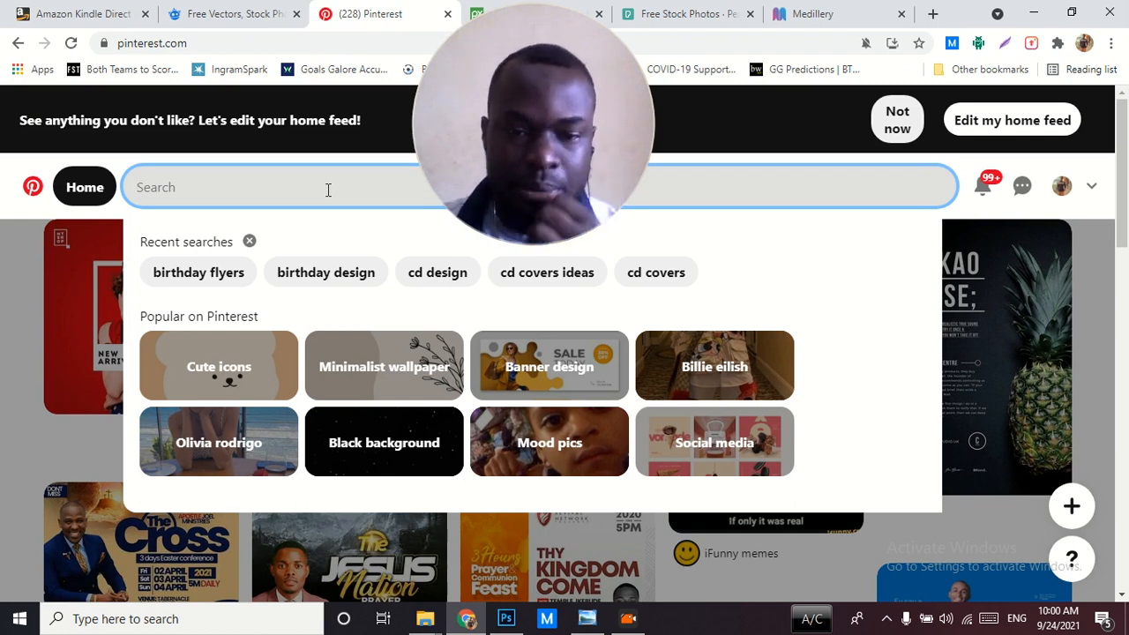
left_click(559, 578)
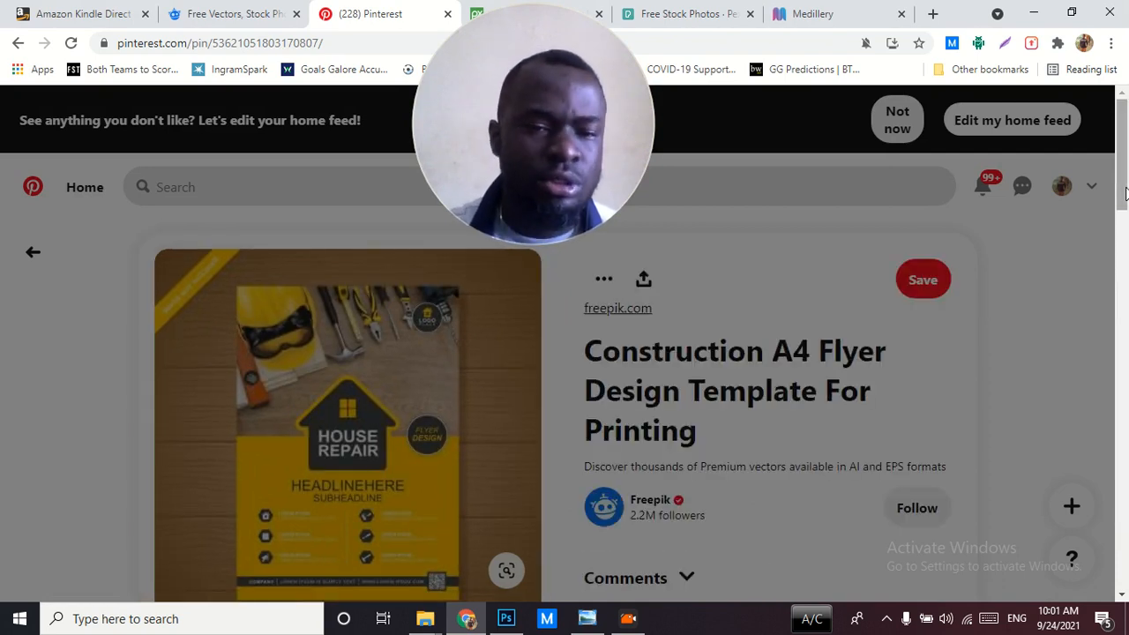
left_click_drag(1126, 194, 1126, 202)
left_click(939, 362)
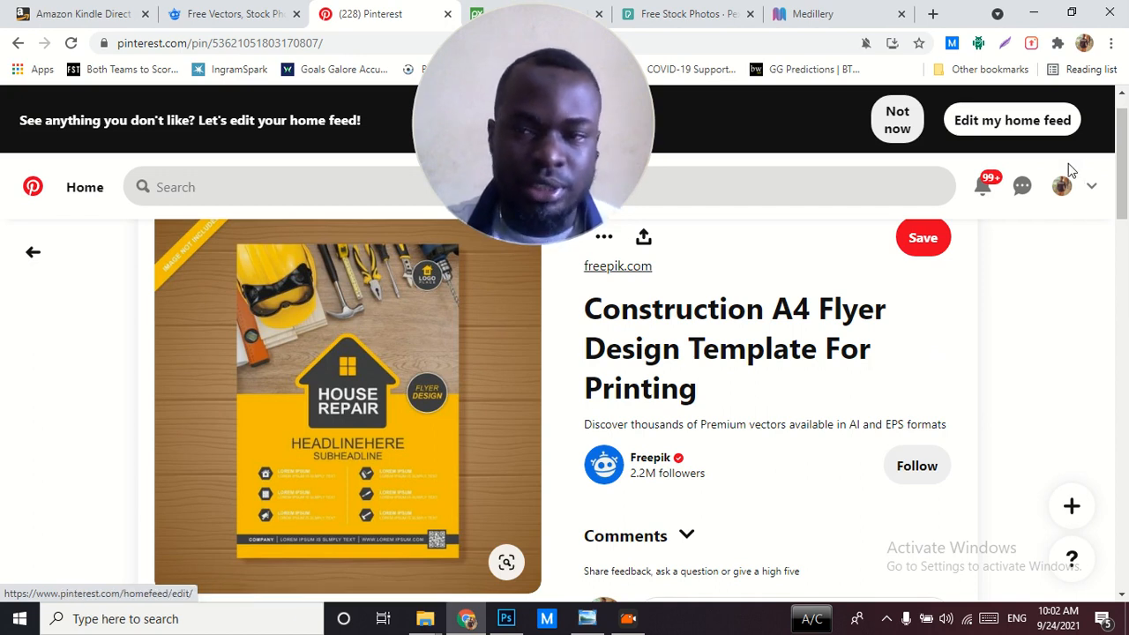
Browse the related flyer, logo and poster designs below the construction flyer for design inspiration
left_click_drag(1121, 176, 1127, 368)
scroll(1127, 369, "down", 3)
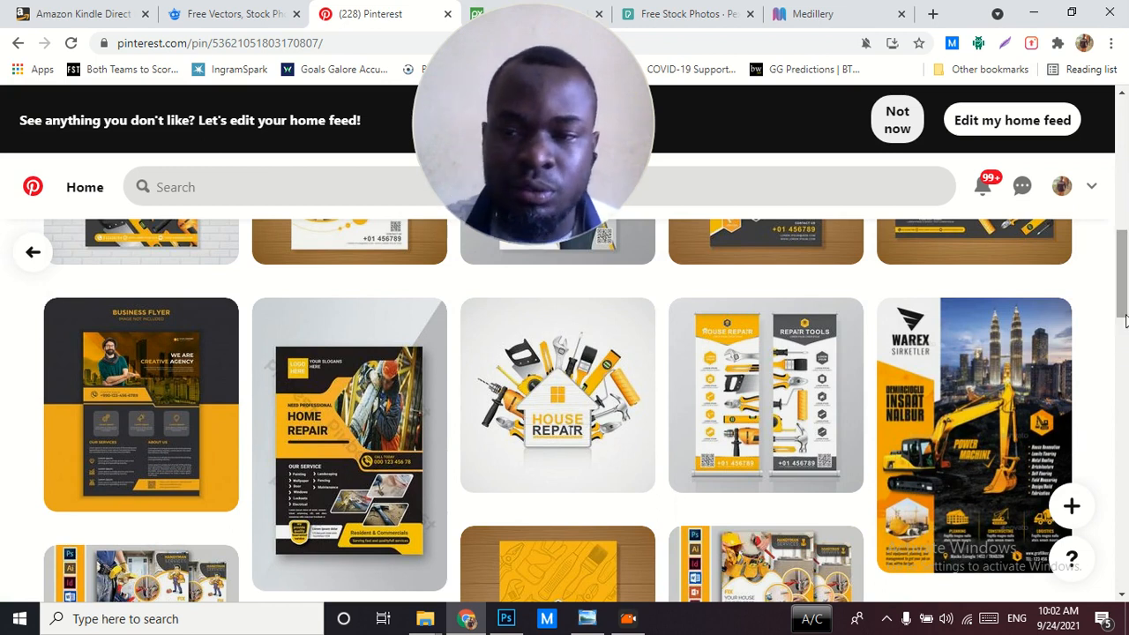
scroll(1126, 326, "down", 2)
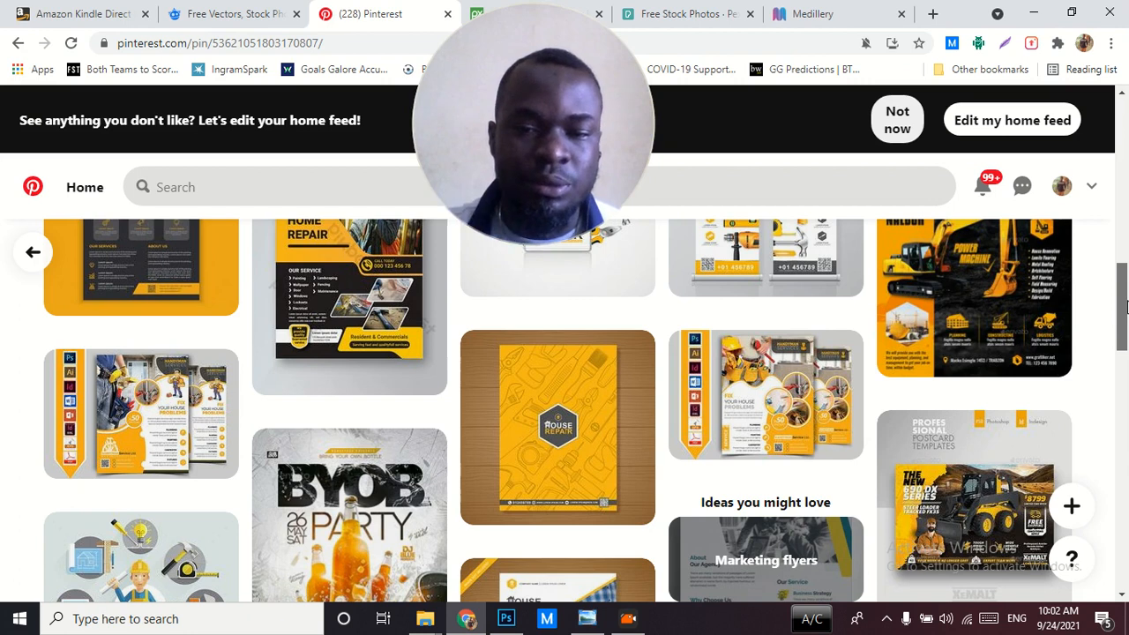
left_click_drag(1126, 306, 1126, 319)
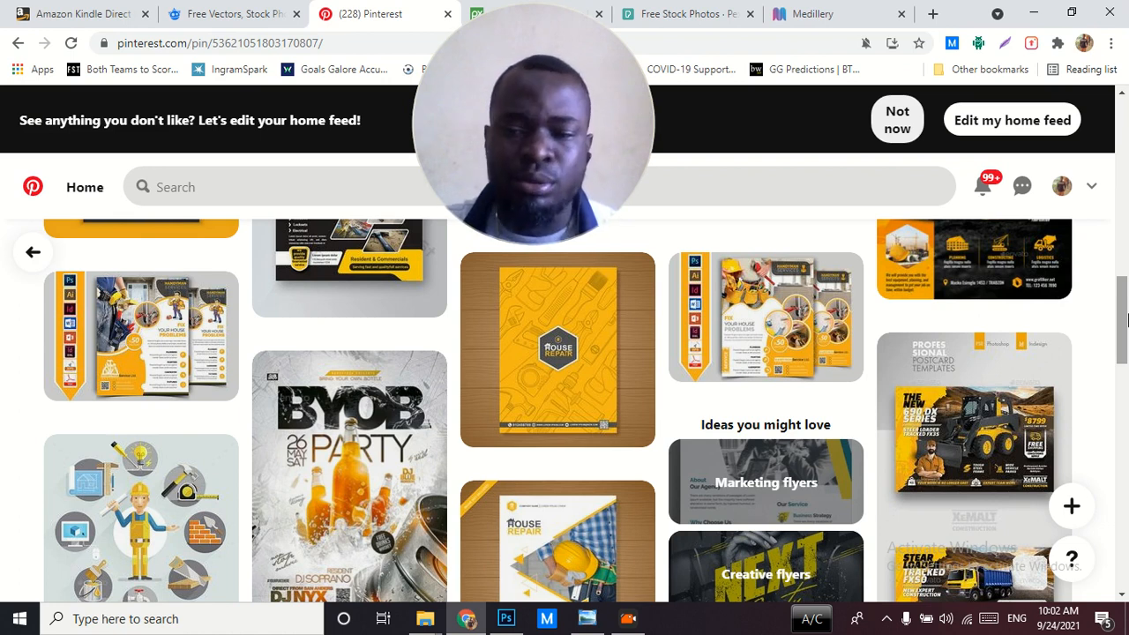
left_click_drag(1126, 320, 1126, 397)
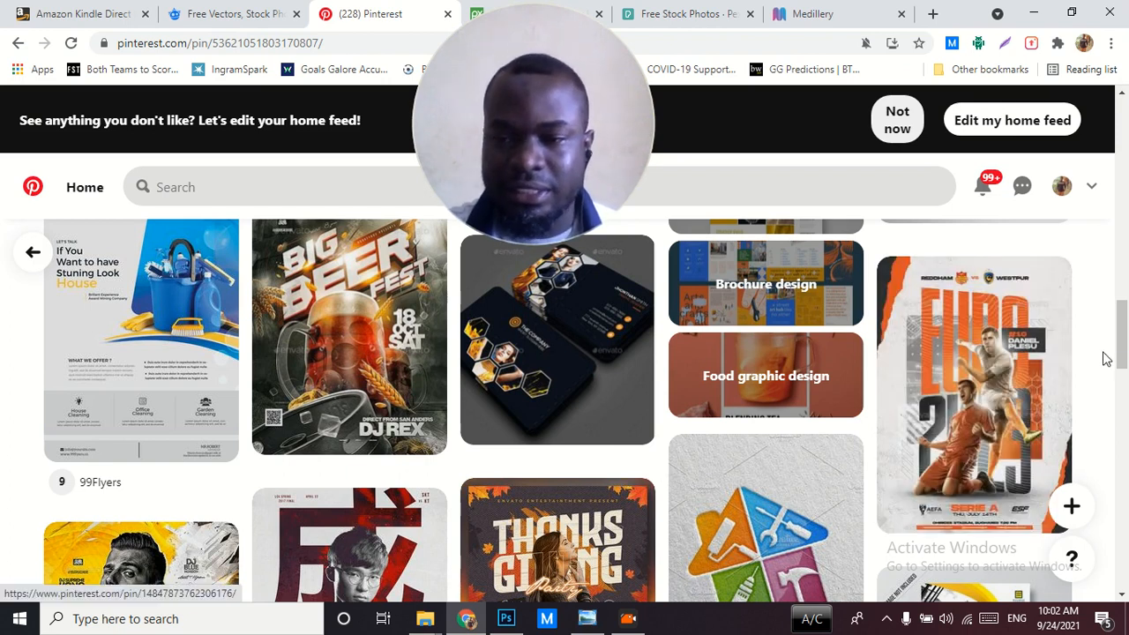
left_click_drag(1123, 358, 1123, 432)
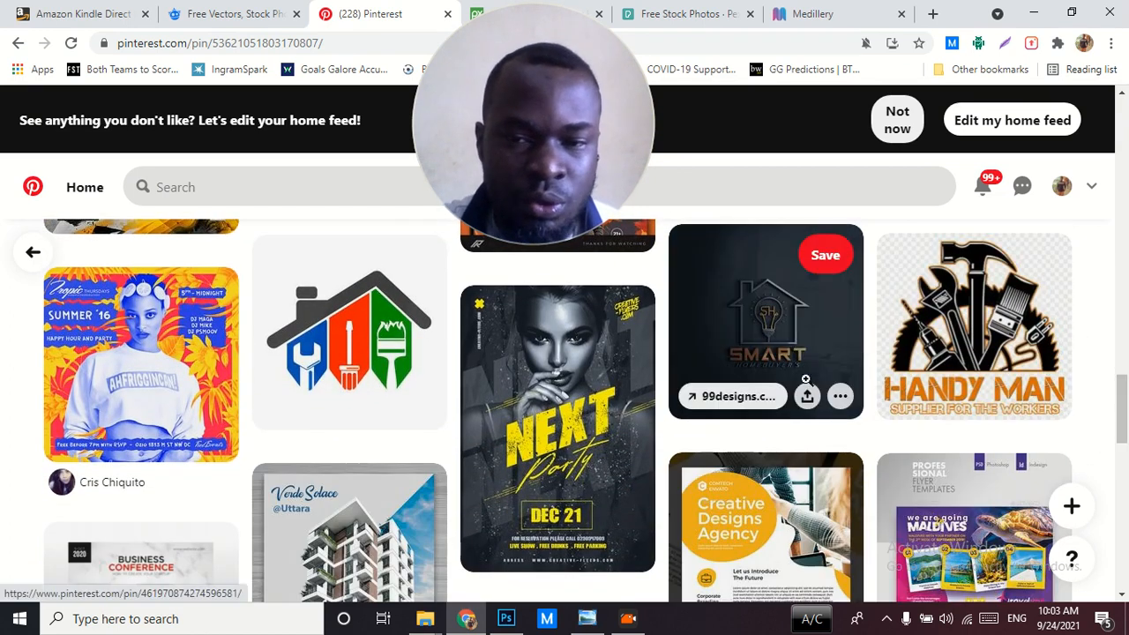
left_click_drag(1122, 410, 1125, 478)
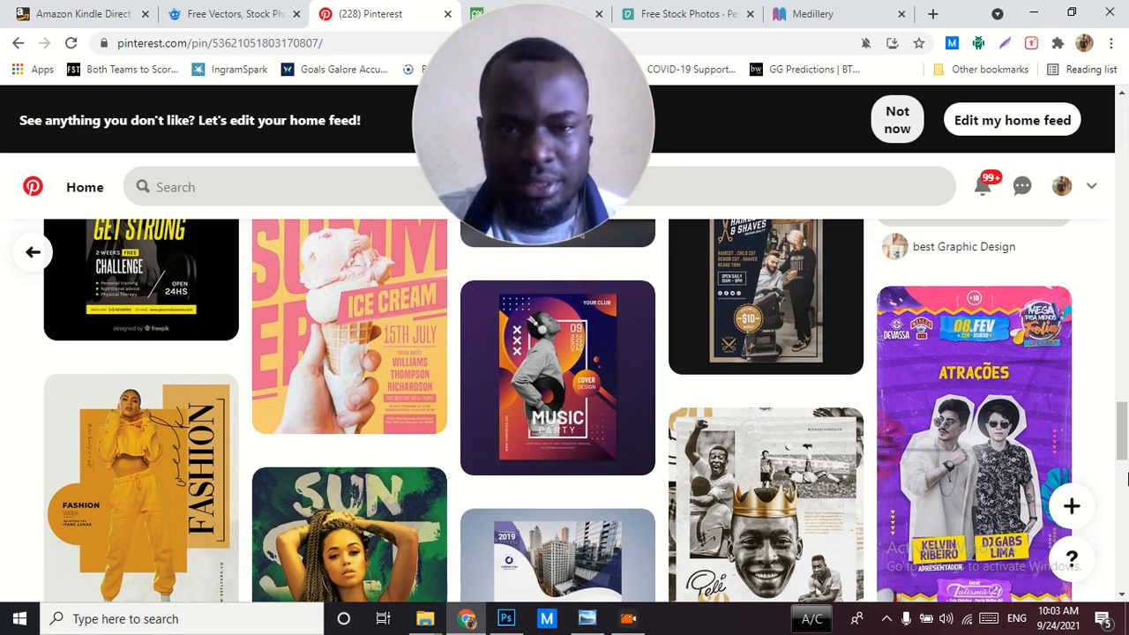
Return to the business-themed designs among the related pins and open the Business Conference flyer with four speakers
left_click_drag(1125, 478, 1123, 409)
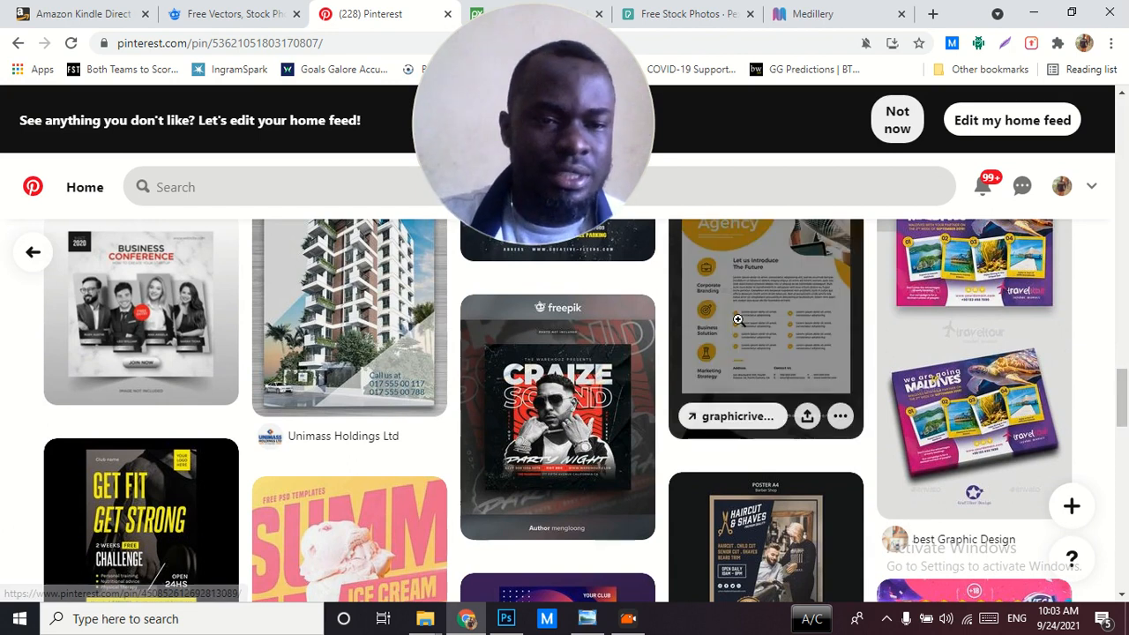
left_click(160, 295)
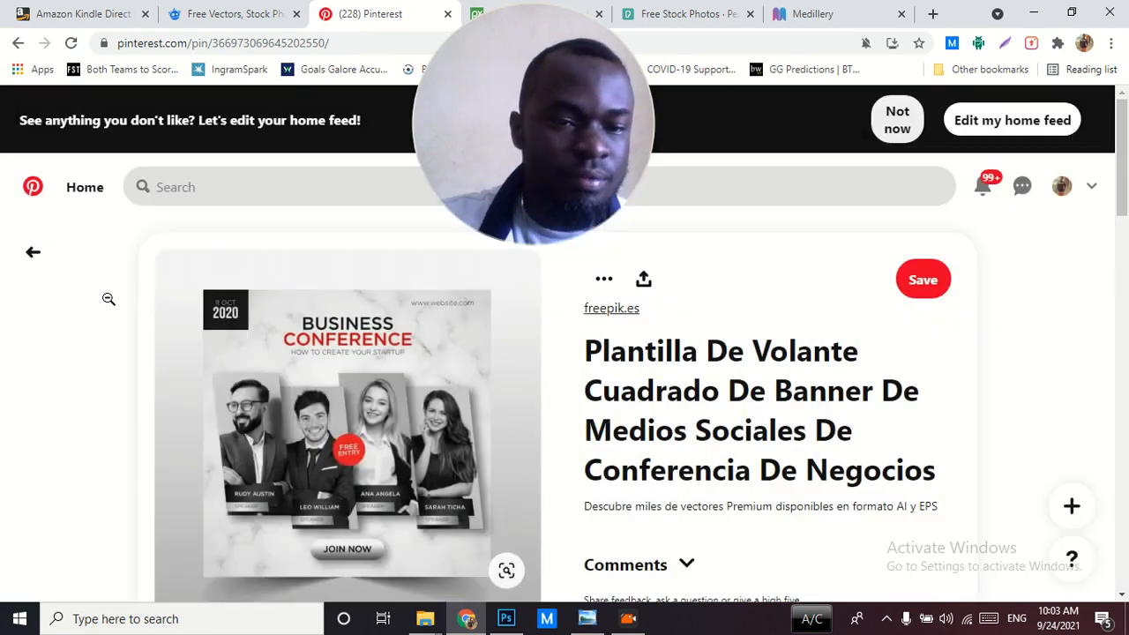
left_click_drag(1126, 208, 1124, 218)
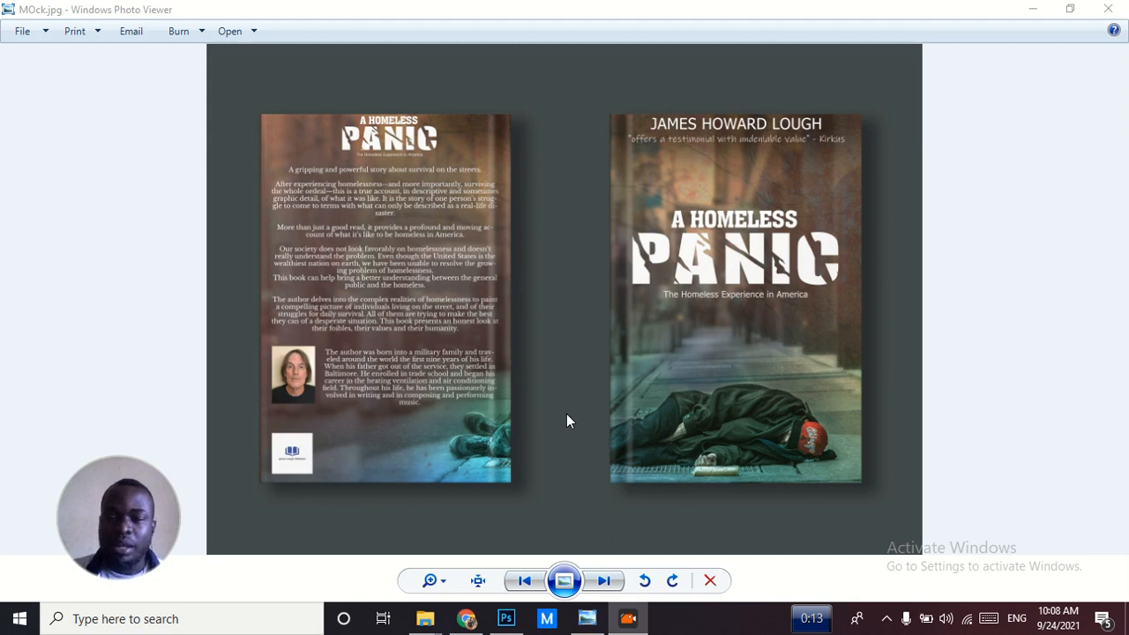
Switch to Photoshop and show the back cover of Homeless Panic.psd by collapsing and hiding the Front page group and displaying Group 2
left_click(1033, 11)
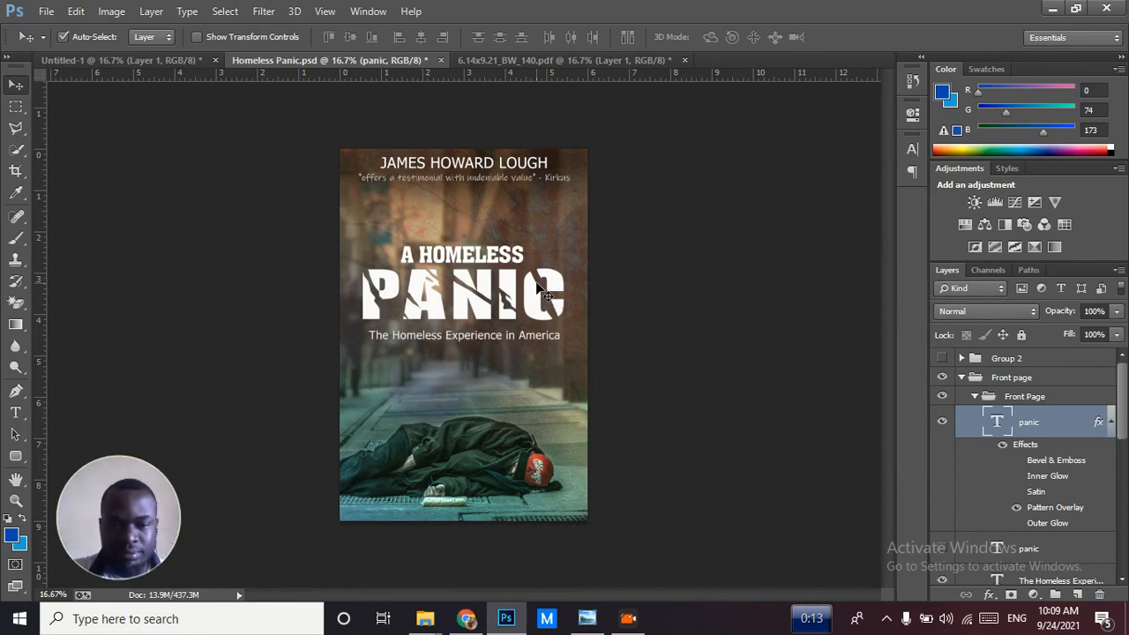
left_click(964, 379)
left_click(952, 377)
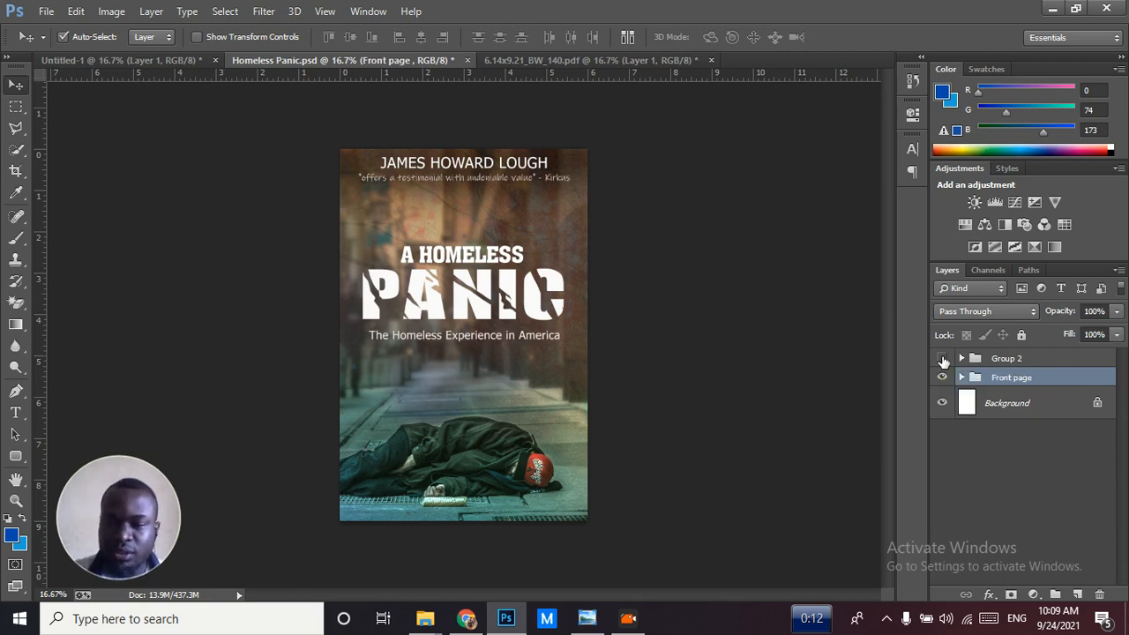
left_click(941, 377)
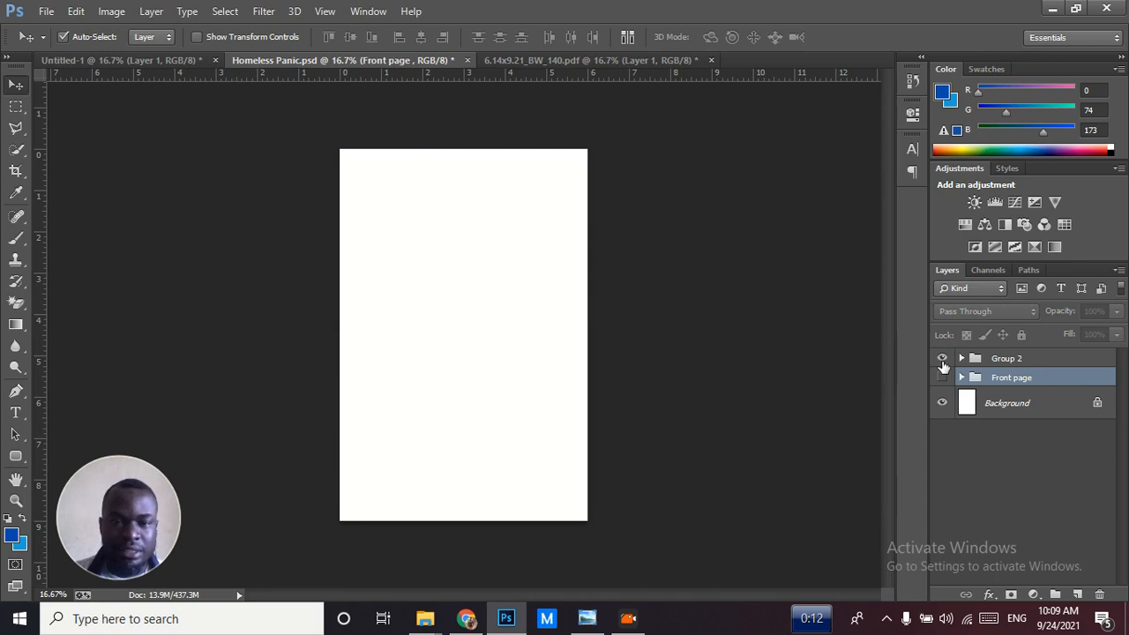
left_click(943, 369)
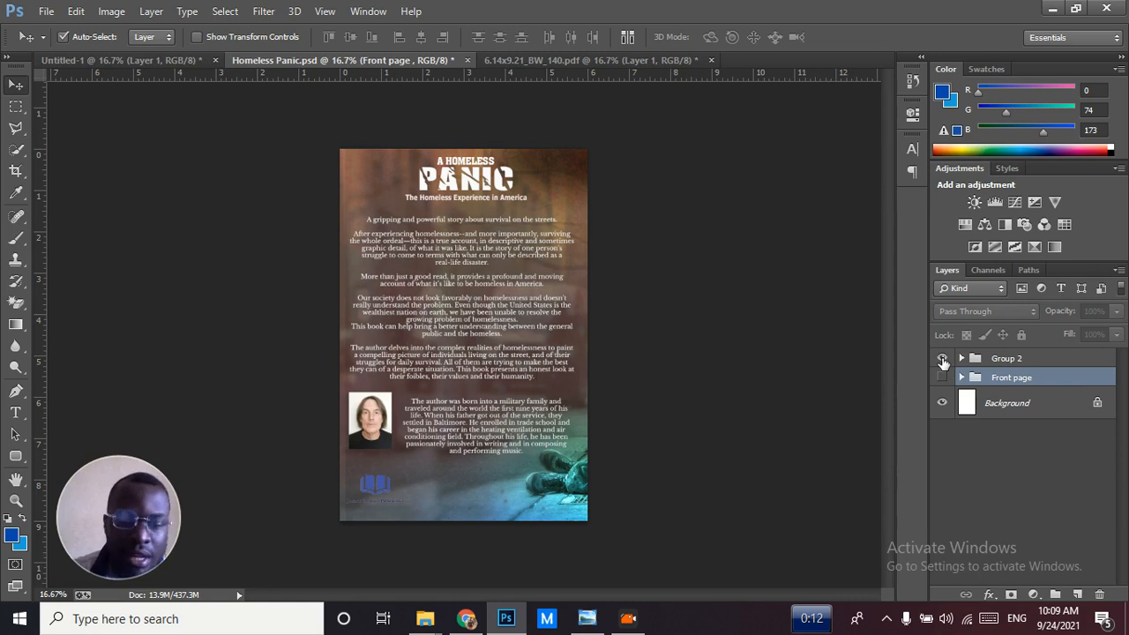
View the front and back cover mockup MOck.jpg in Windows Photo Viewer, and return to Photoshop
left_click(588, 625)
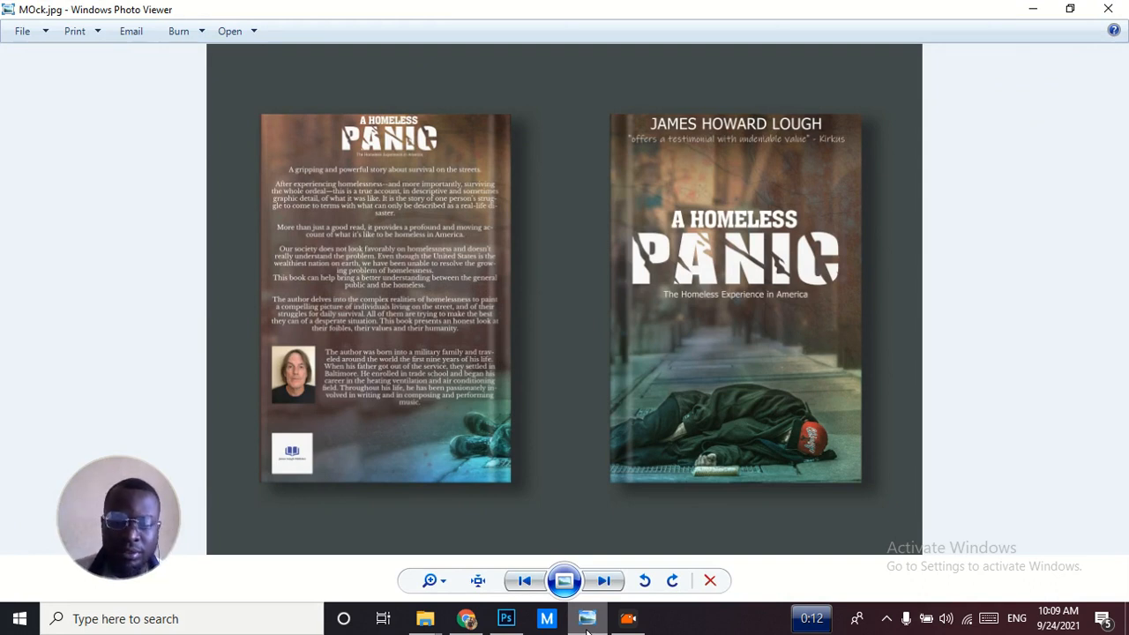
left_click(587, 624)
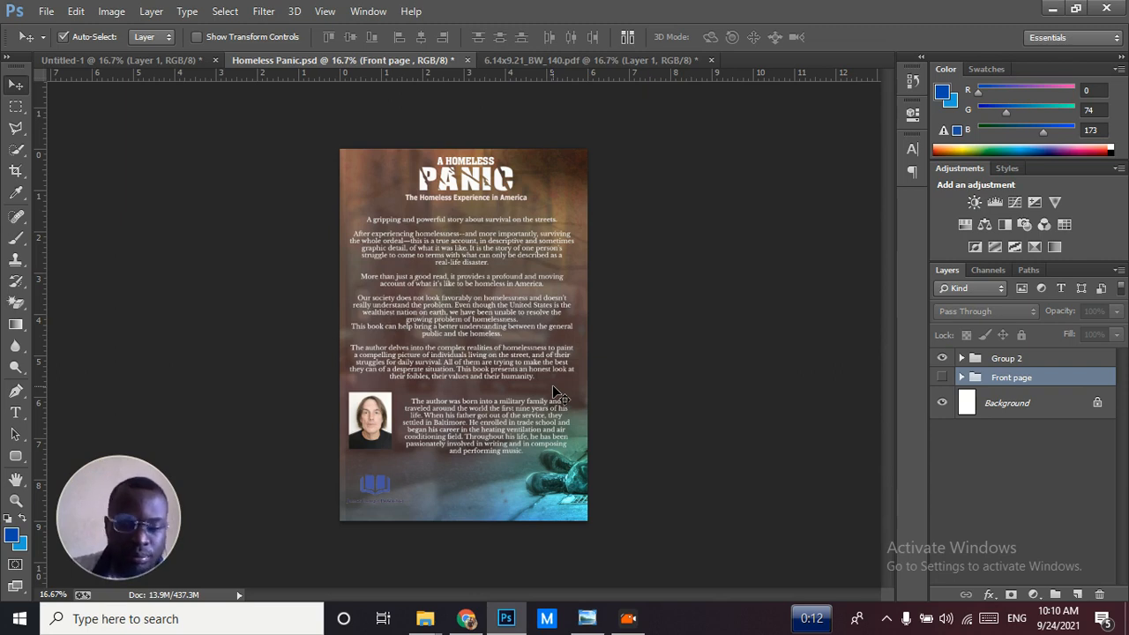
Open a blank Notepad document and place its window beside the book's back cover
key("super+r")
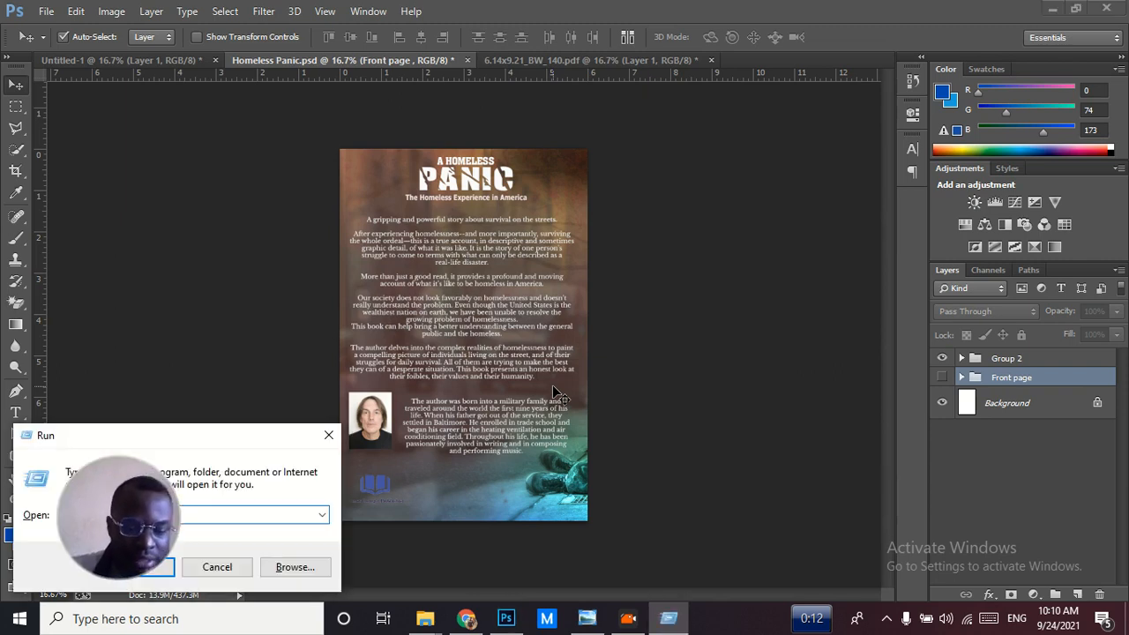
key("Escape")
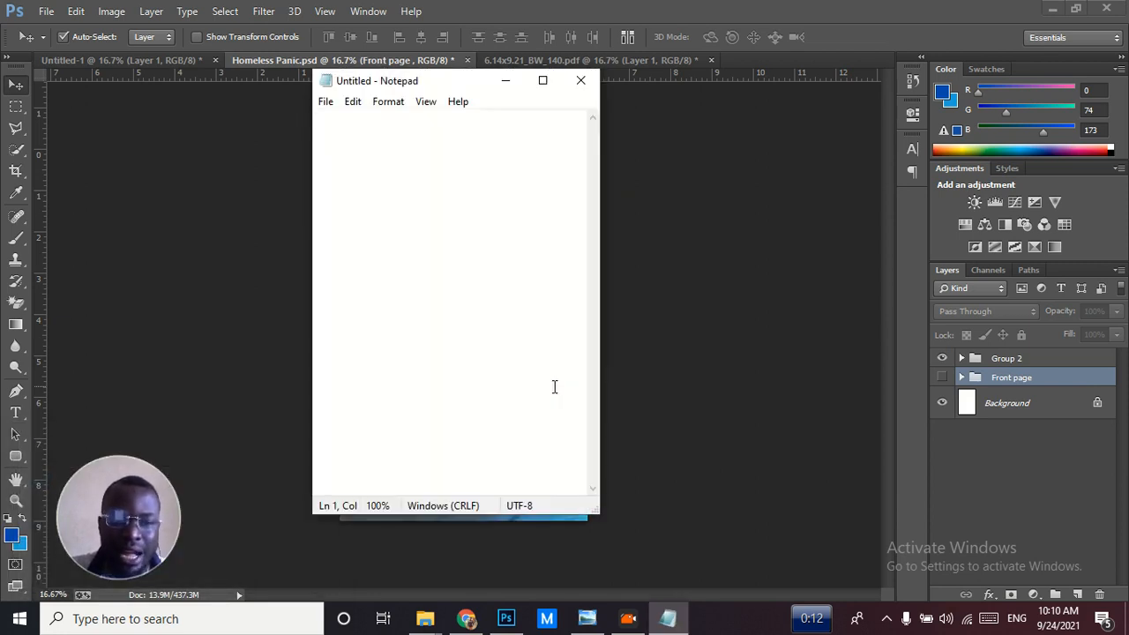
left_click_drag(448, 87, 757, 115)
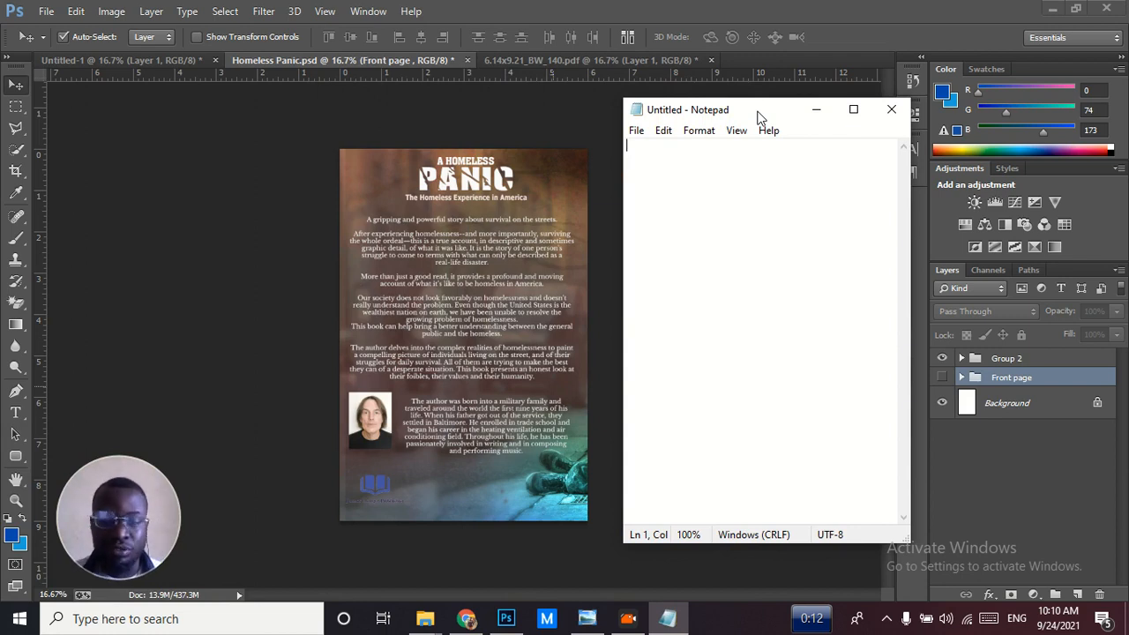
Write "Book Title -" as the first line of the notes and start a second line
type("Book To")
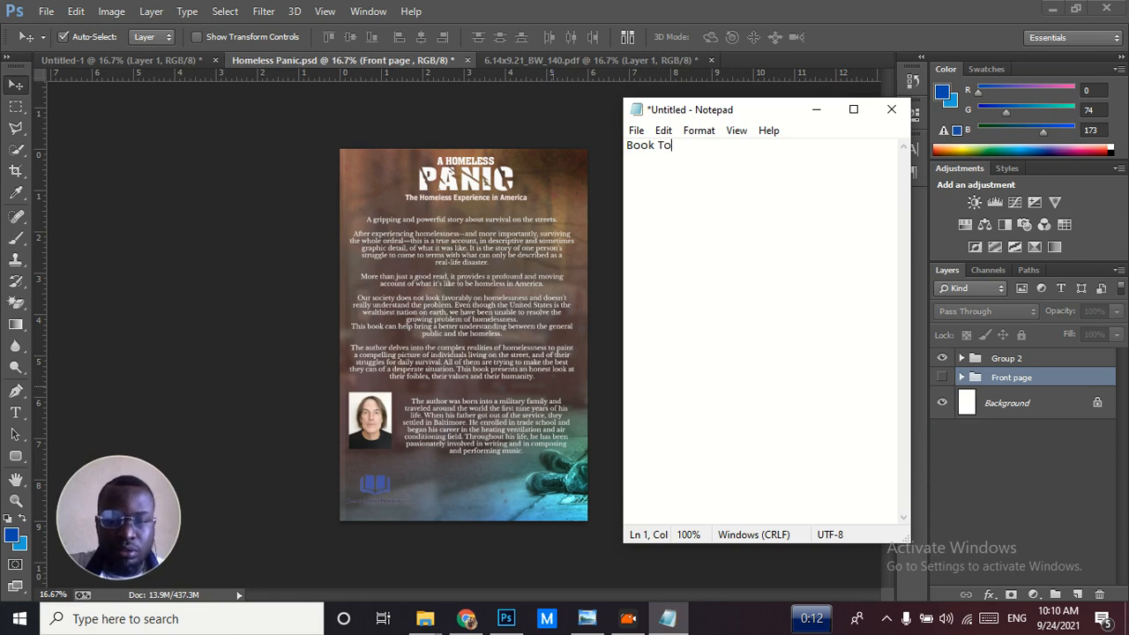
key("BackSpace")
type("itle")
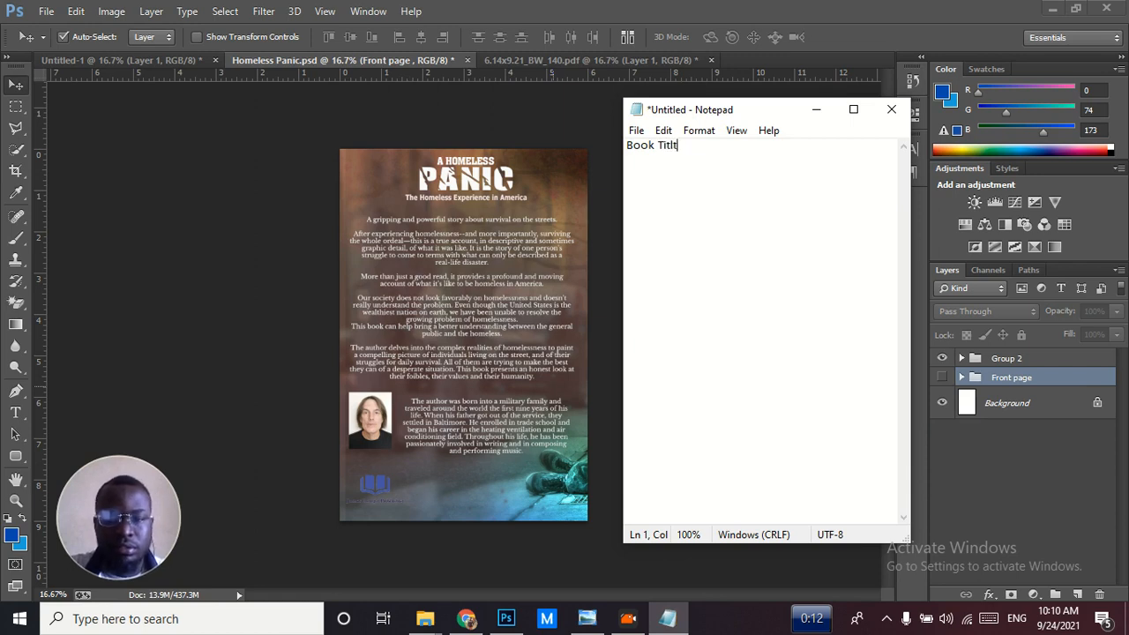
type(" -")
key("Return")
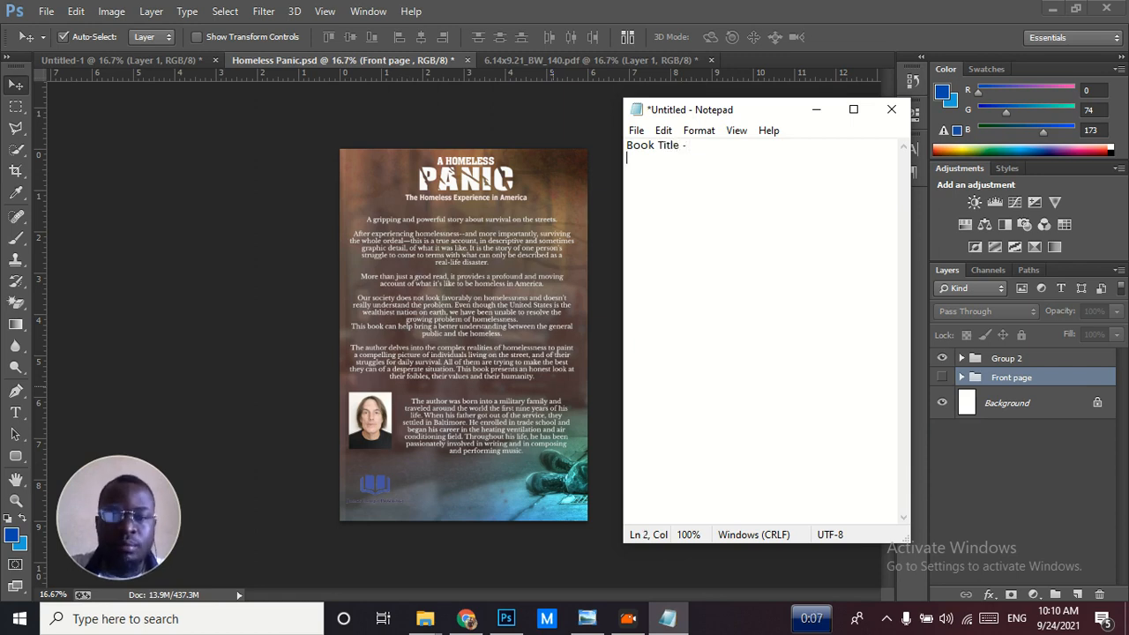
Add the second line "Book subtitle (if any)" to the notes, correcting the mistyped opening parenthesis
type("Book")
type("subti")
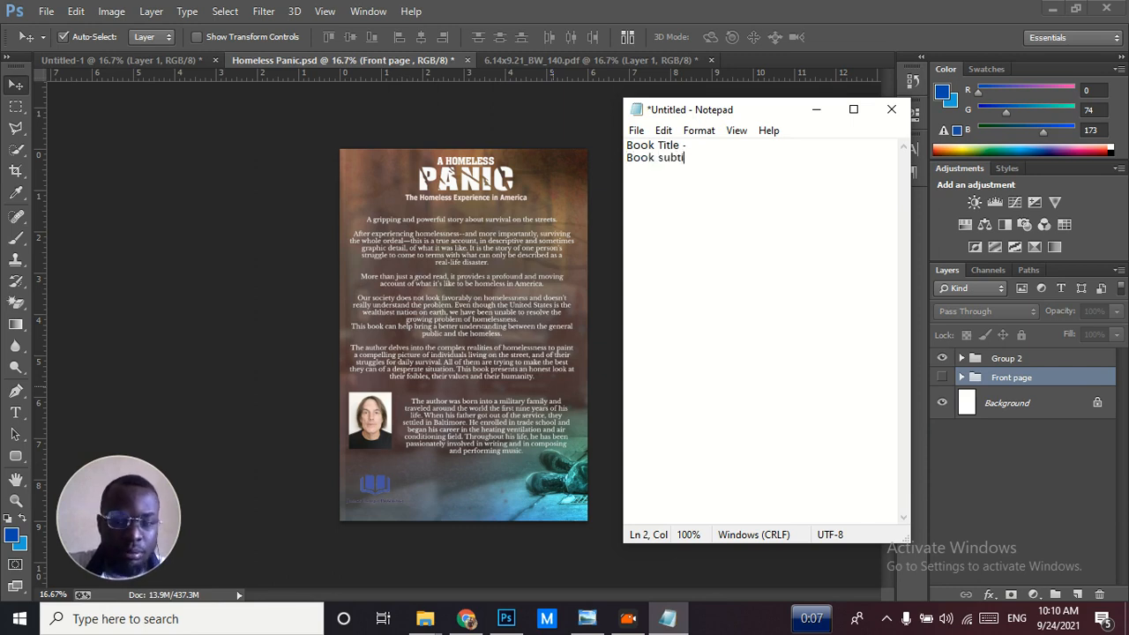
type("tle 9i")
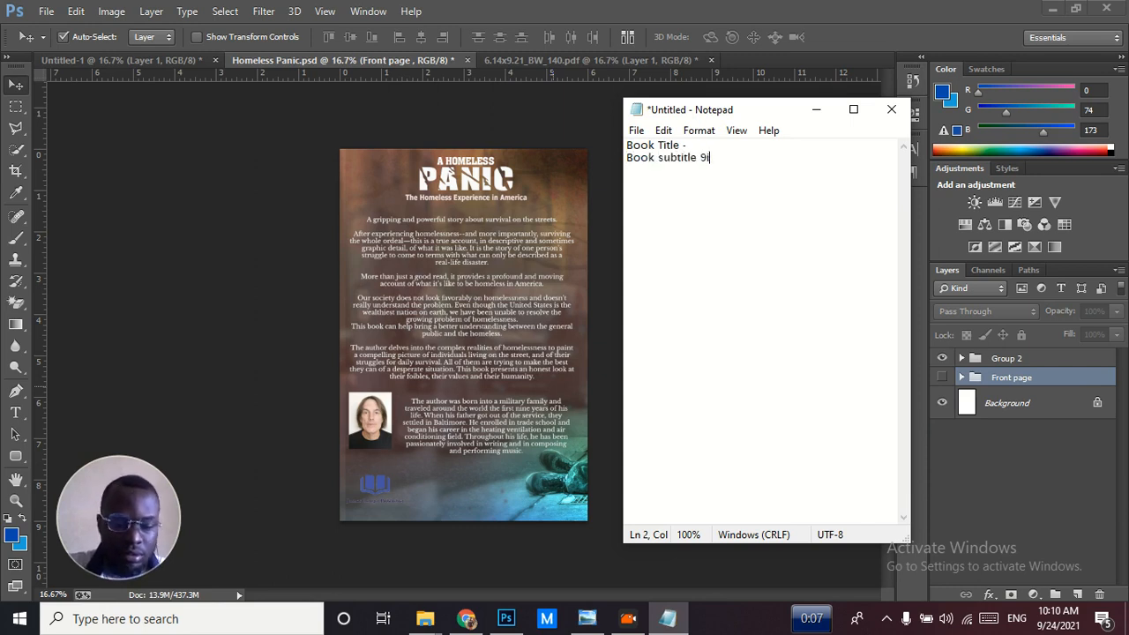
type("f any)")
key("ctrl+Left")
key("ctrl+Left")
key("Right")
key("BackSpace")
type("(")
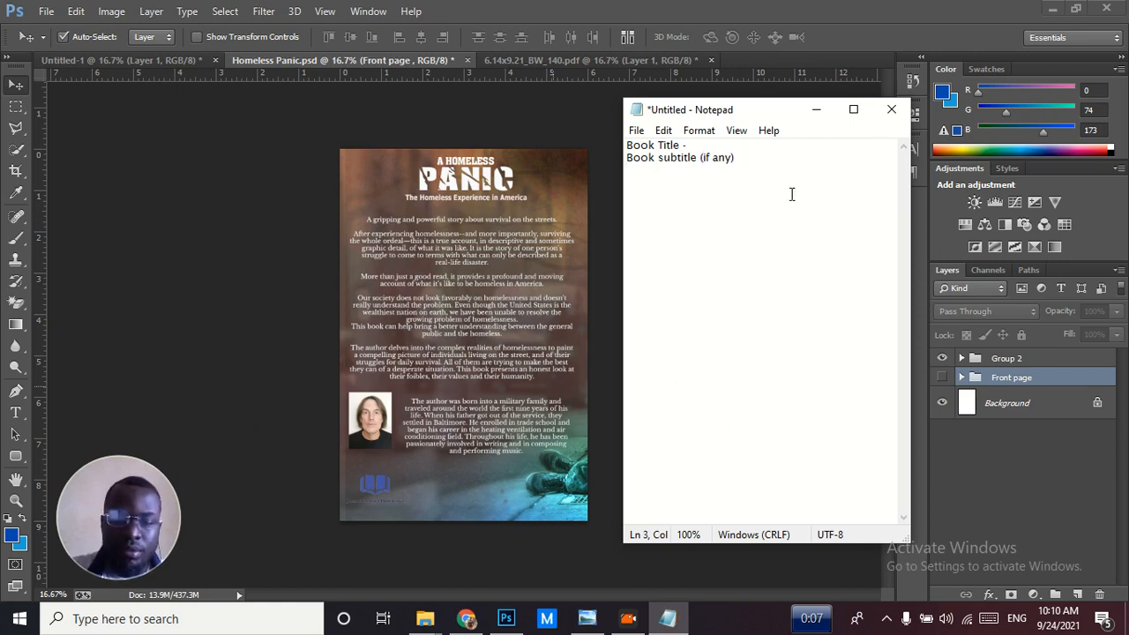
Bring up the cover mockup behind the notes and fill in the book title as "The Homeless Panic"
left_click(587, 618)
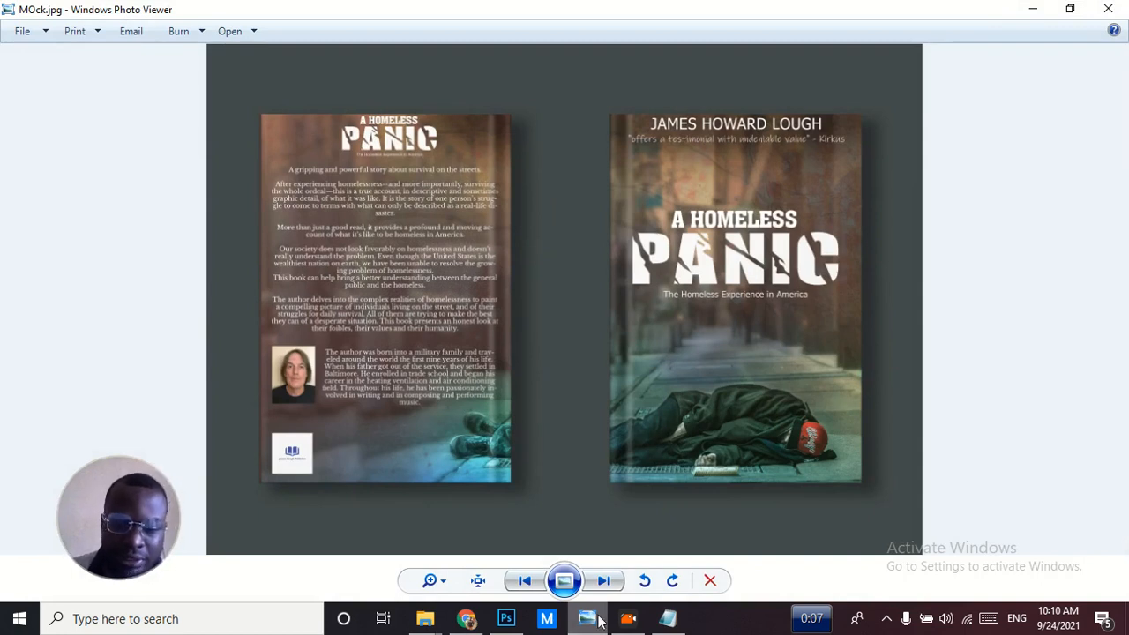
left_click(668, 618)
left_click(707, 147)
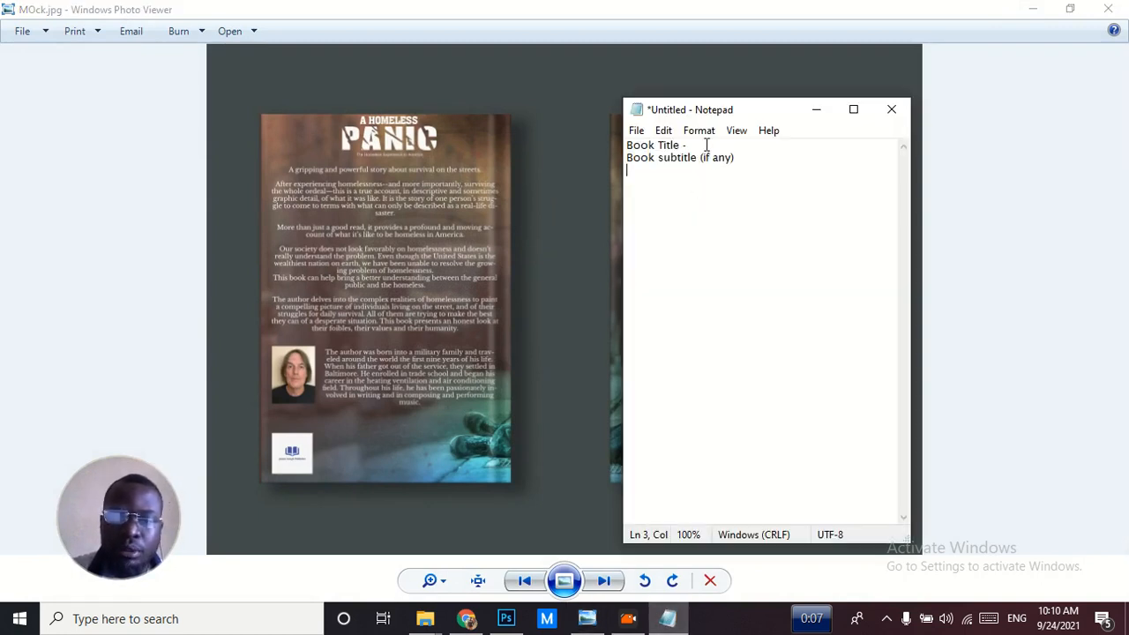
type("The Homel")
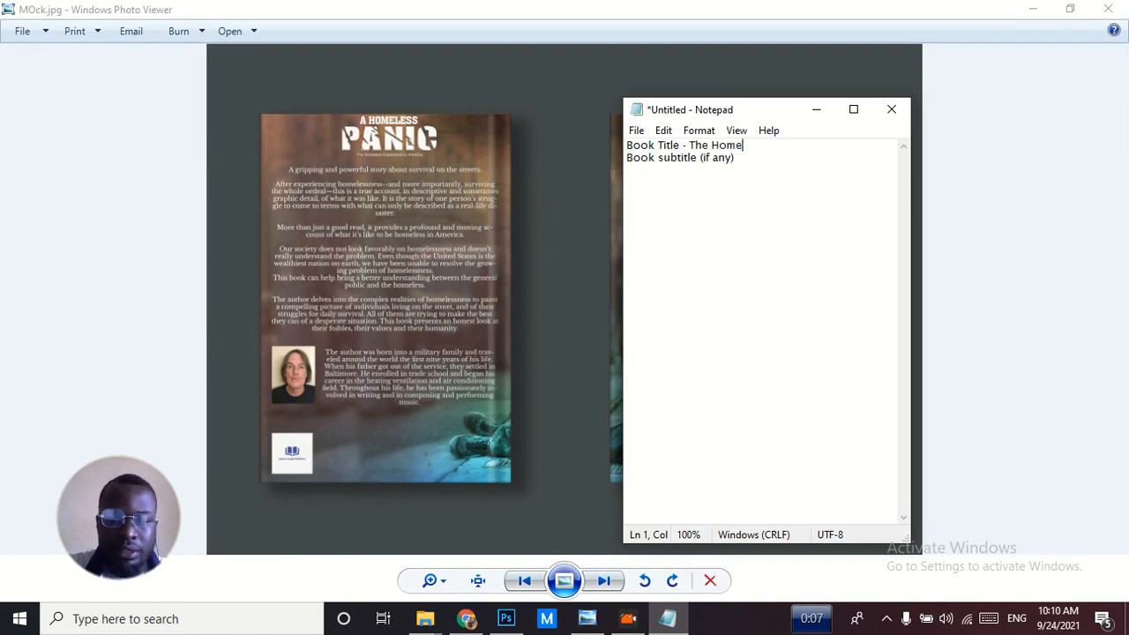
type("ess Panic")
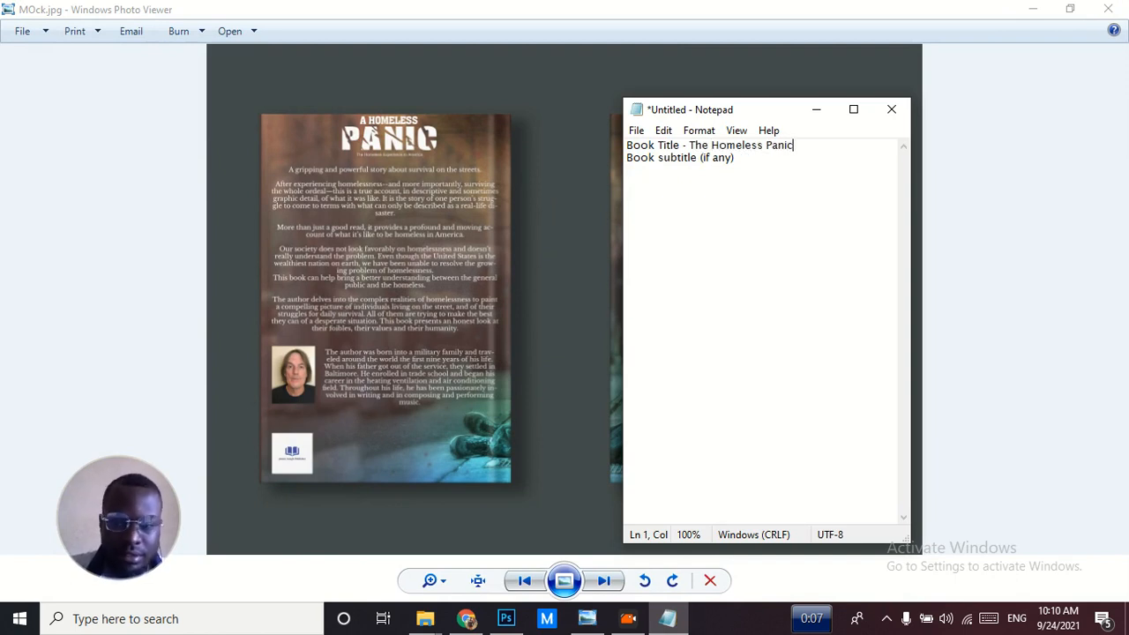
Fill in the book subtitle line with "- The homeless experience in America", moving the notes window aside to uncover the front cover
key("Down")
type("-")
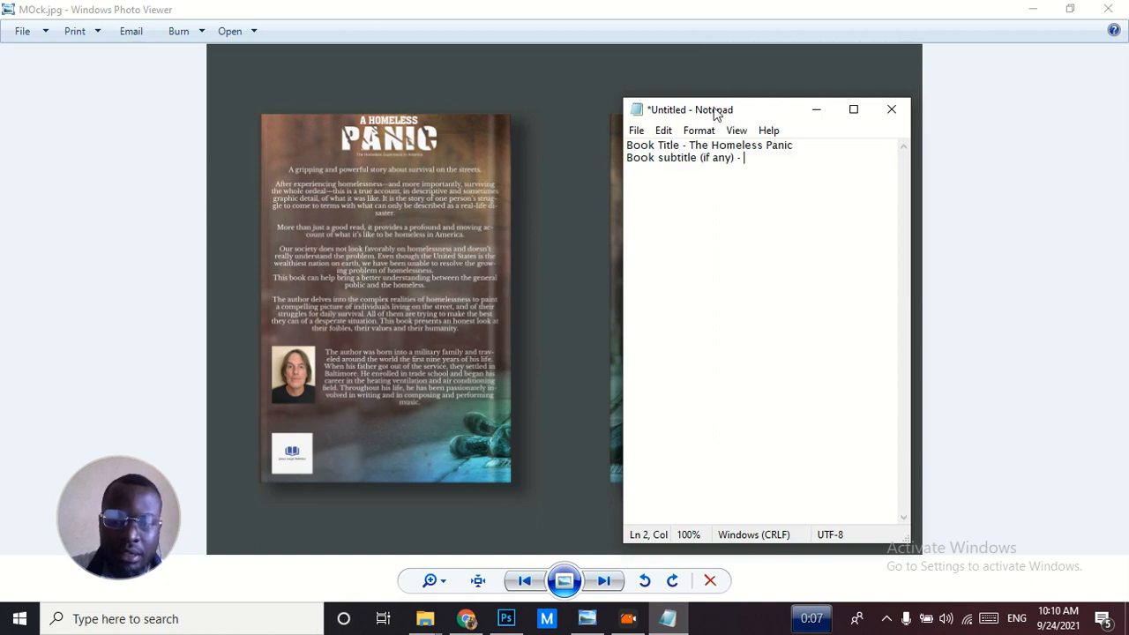
left_click_drag(717, 112, 757, 119)
type("T")
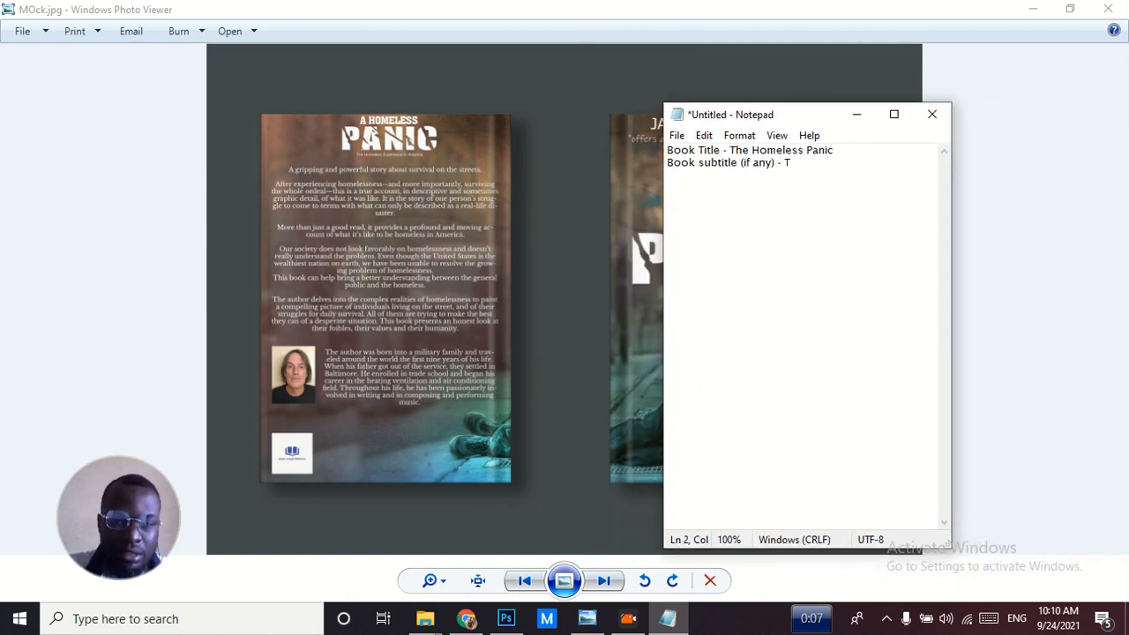
type("he homel")
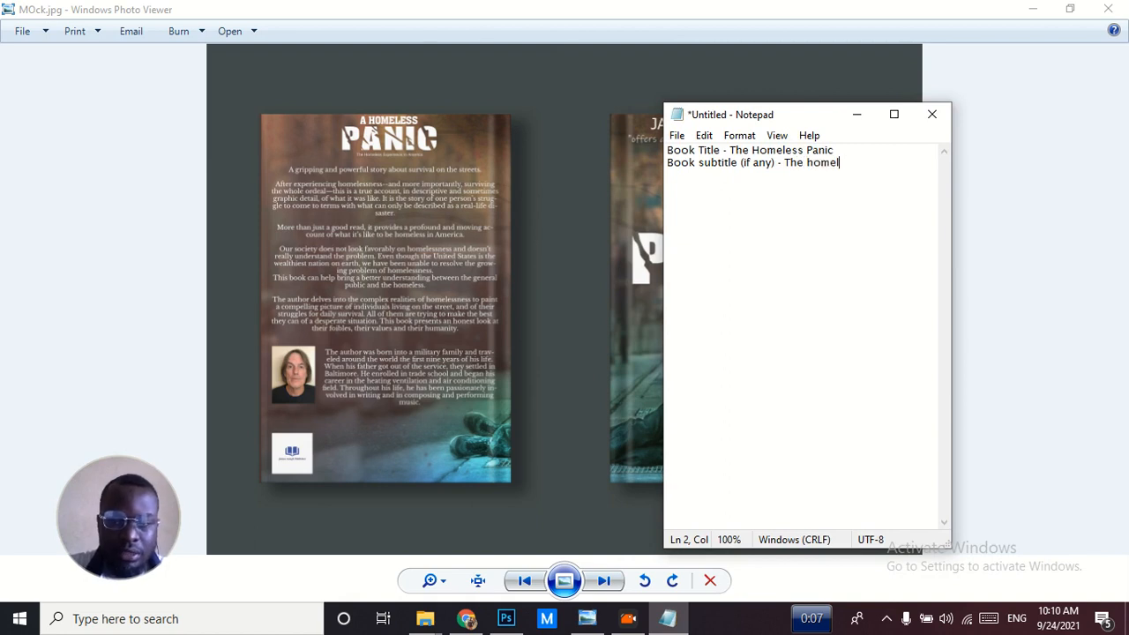
type("ess exper")
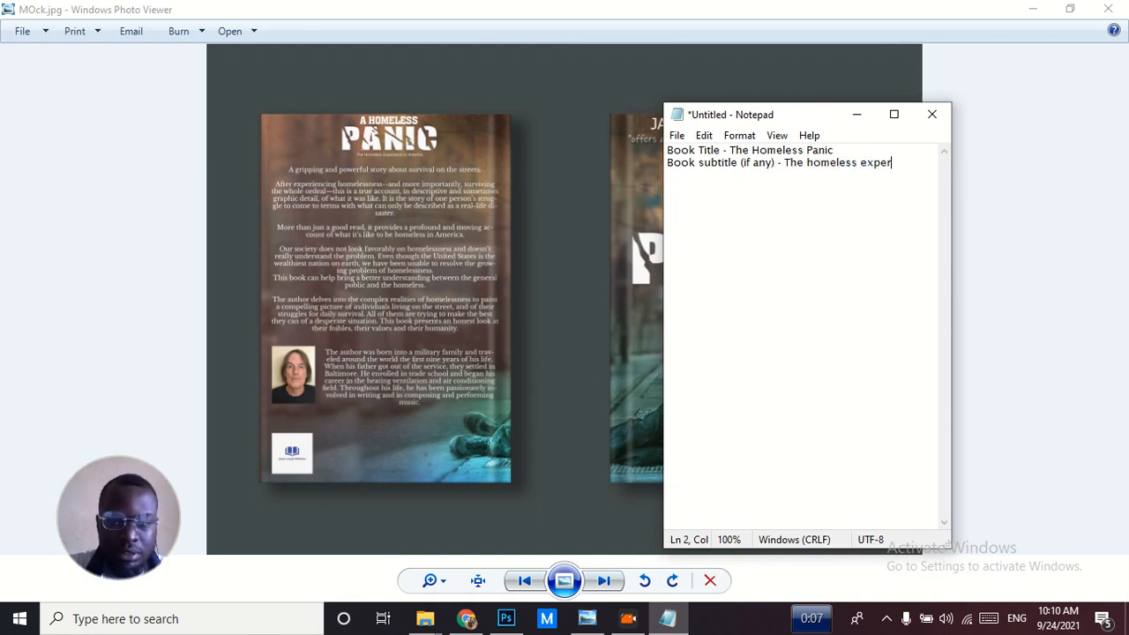
type("ience in")
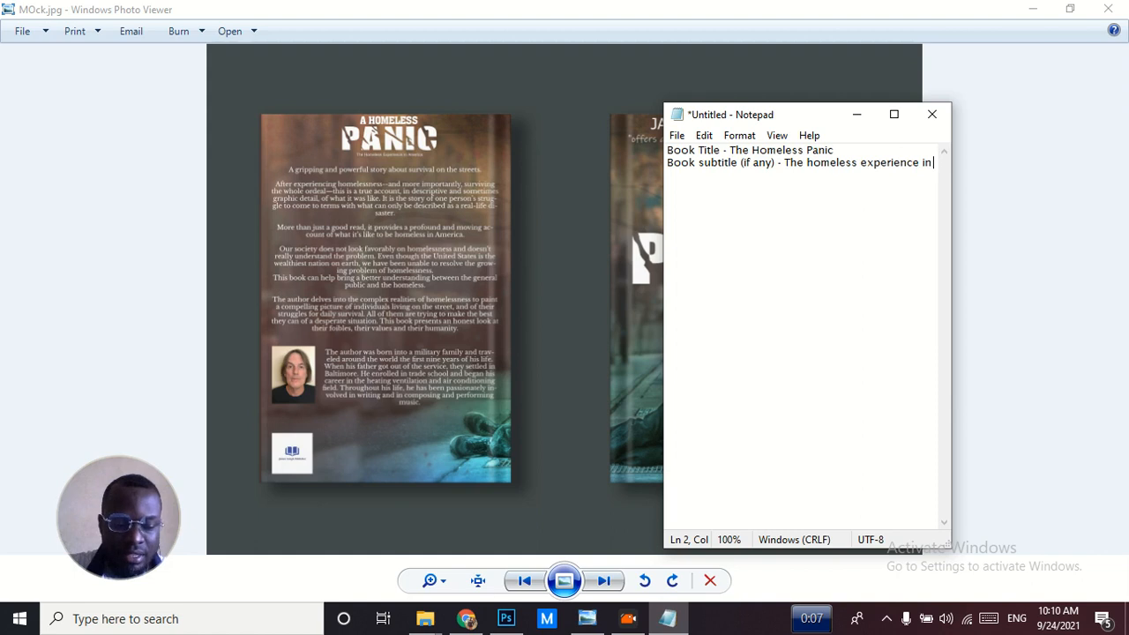
type(" America")
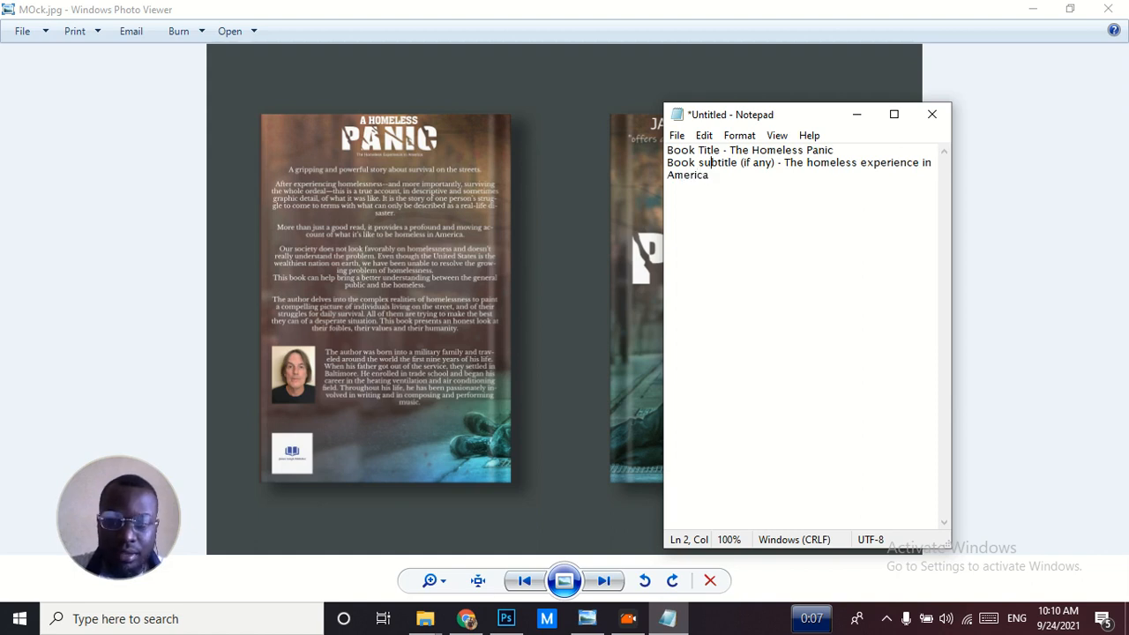
Correct the book title in the notes to "A Homeless Panic"
key("Up")
key("Right")
key("BackSpace")
key("BackSpace")
key("BackSpace")
type("A")
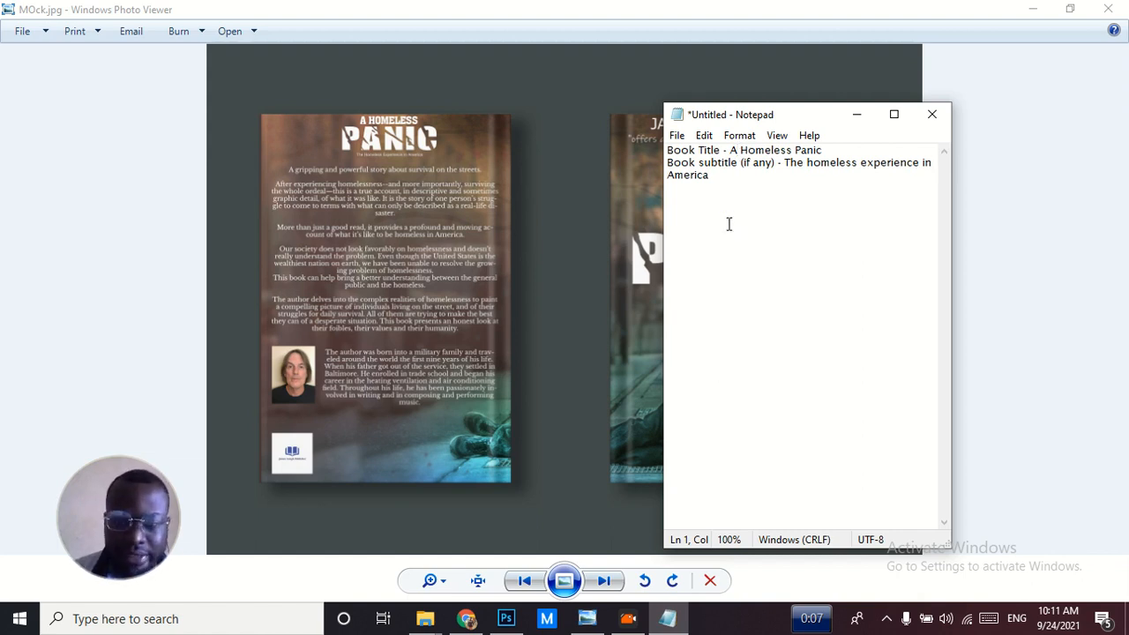
Bring up the Photoshop cover design behind the Notepad notes and add the line "Author name" below the subtitle
left_click(723, 182)
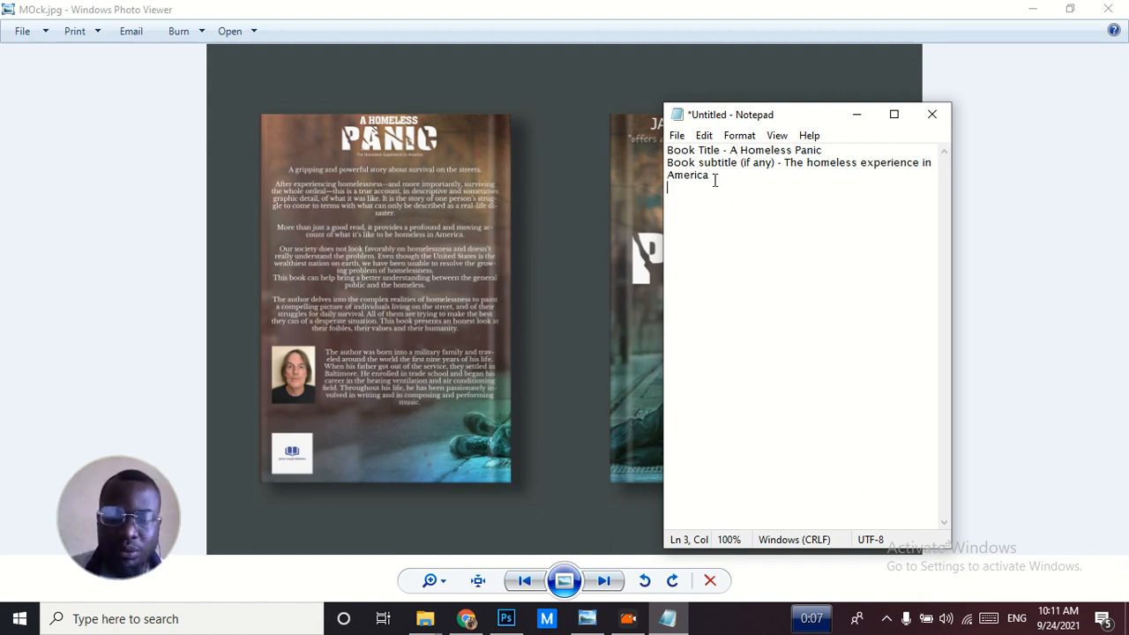
left_click(505, 619)
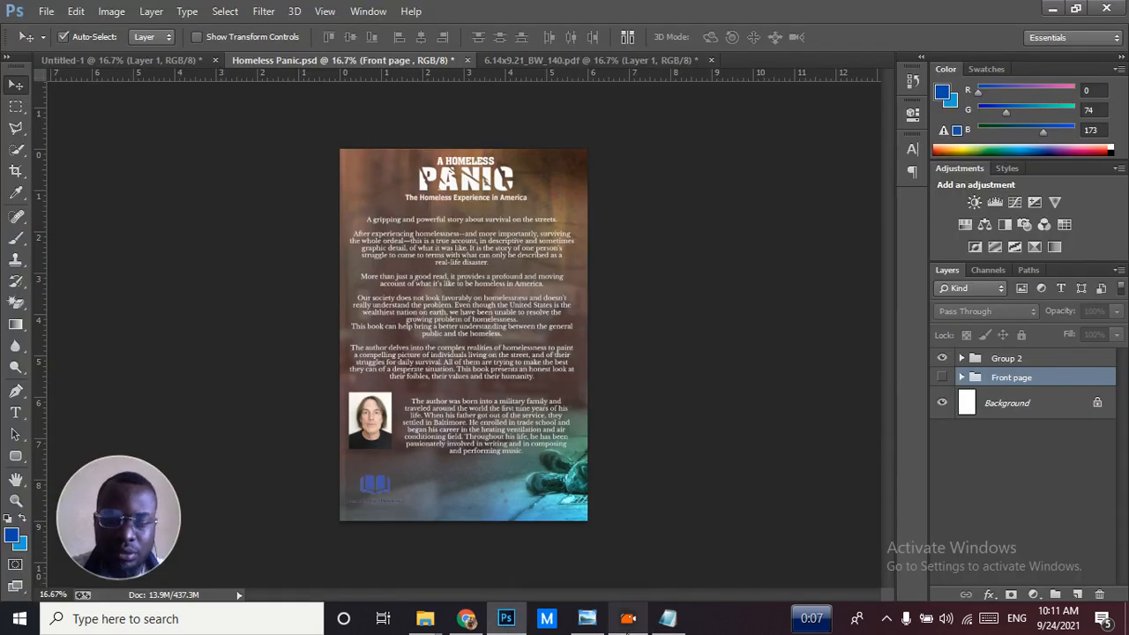
left_click(668, 619)
type("Author name")
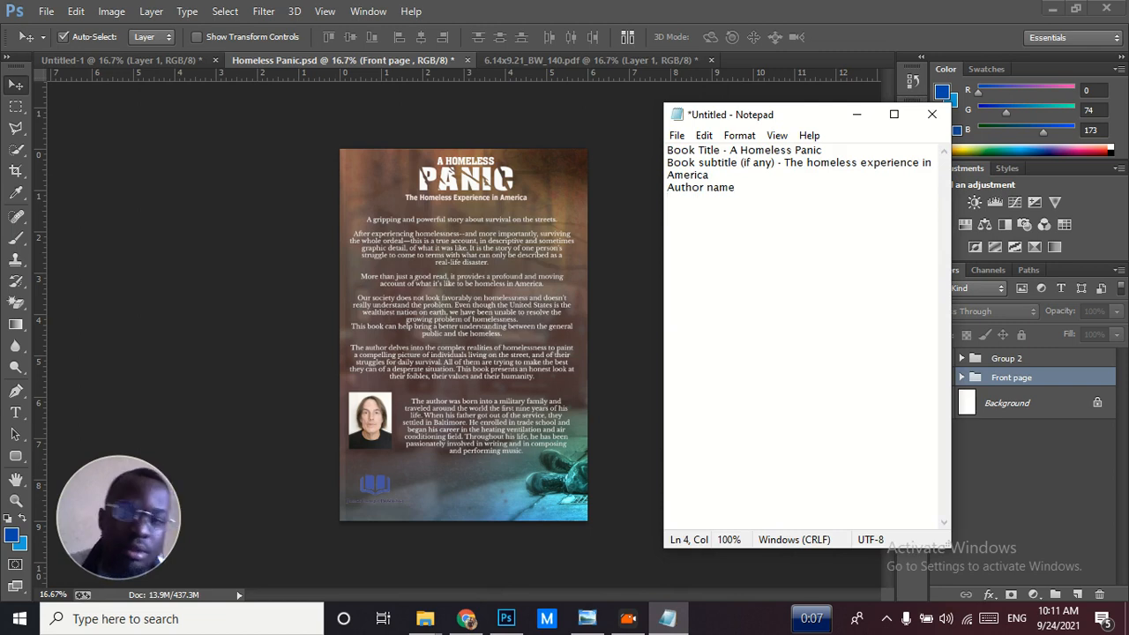
key("Return")
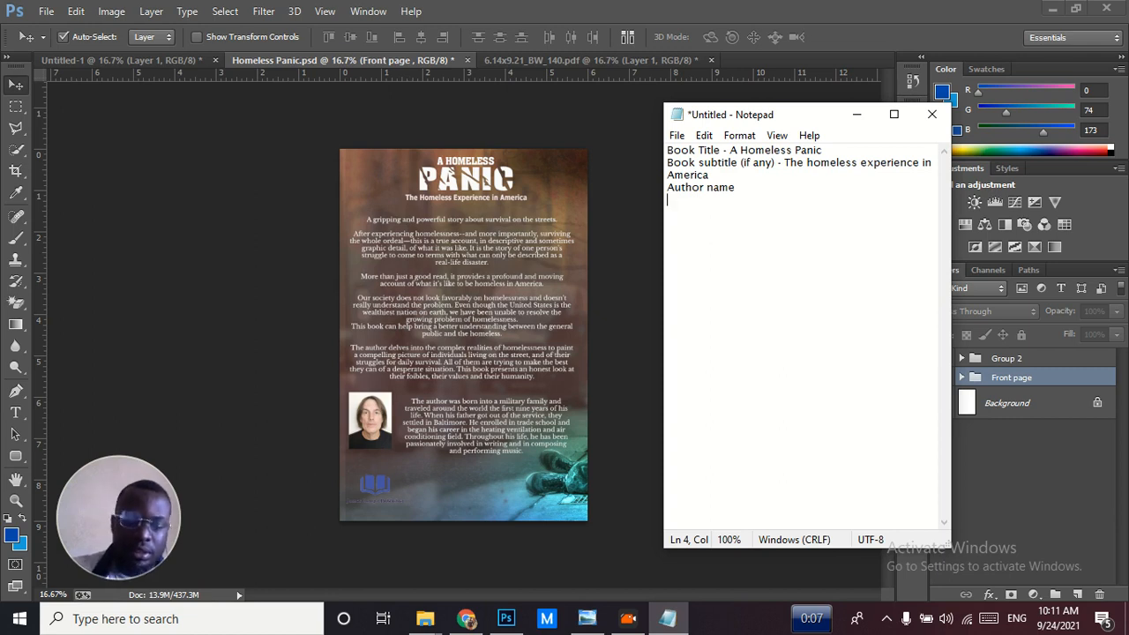
Add the line "Synopsis" below the author name, replacing the mistyped word
type("Yspno")
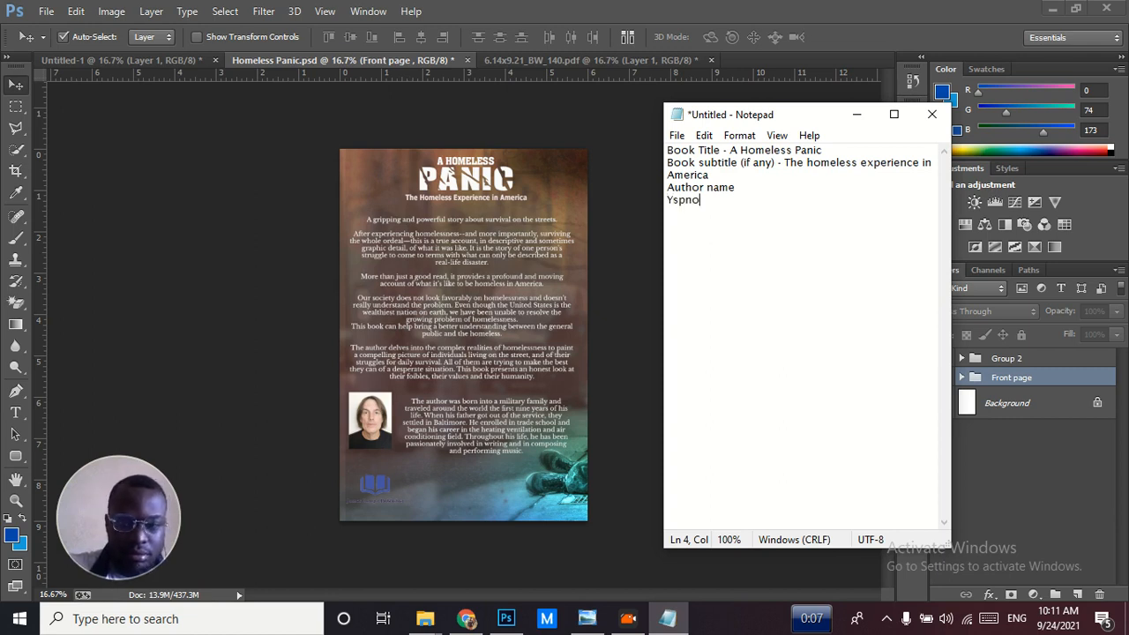
key("shift+Home")
type("Sy")
type("nosp")
key("BackSpace")
key("BackSpace")
type("psis")
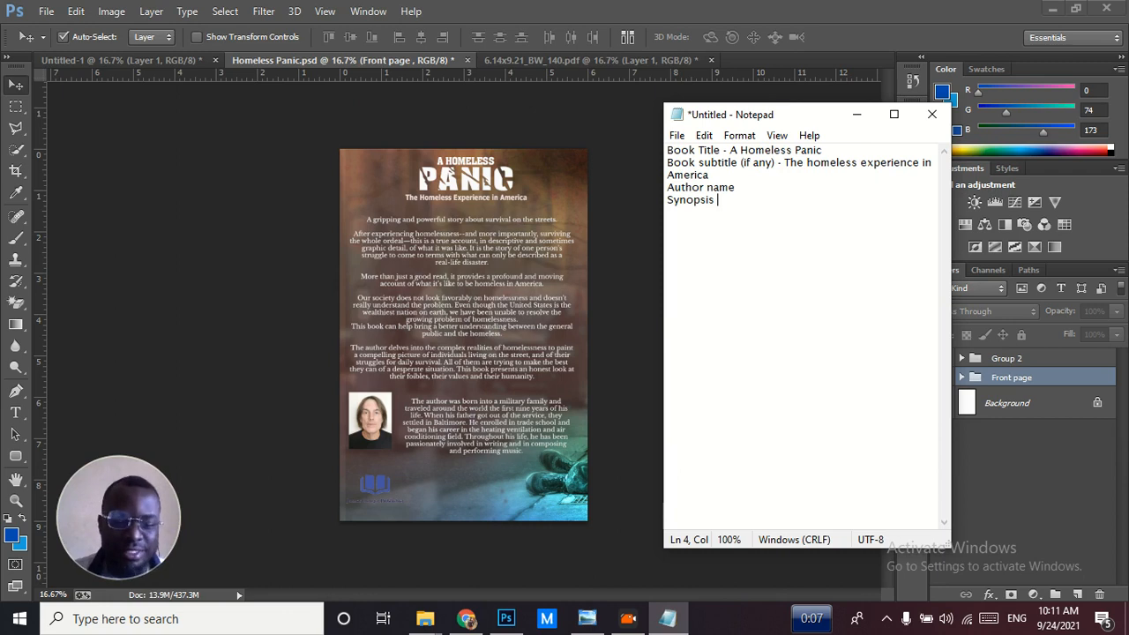
Add the line "Author Bio -" below the synopsis line
key("Return")
type("A")
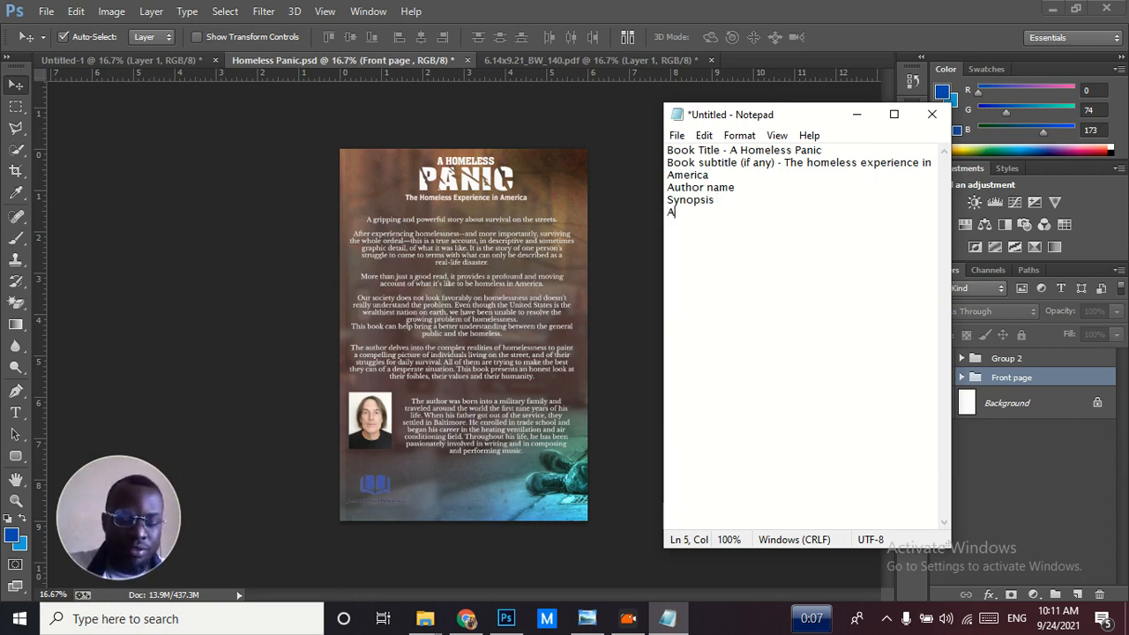
type("uthor Bio")
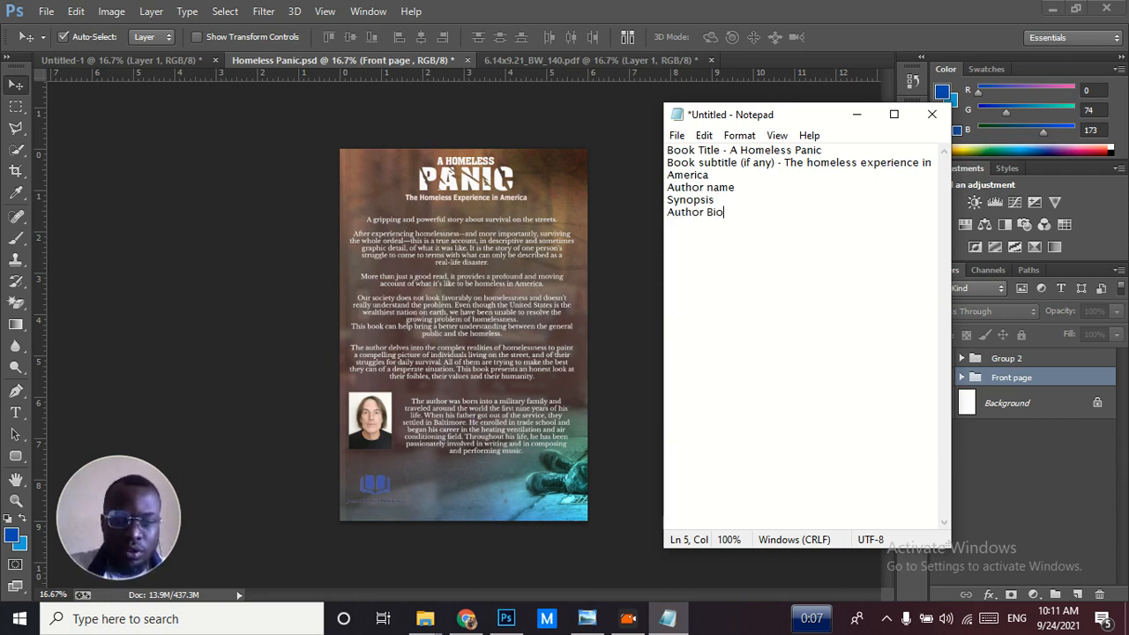
type(" -")
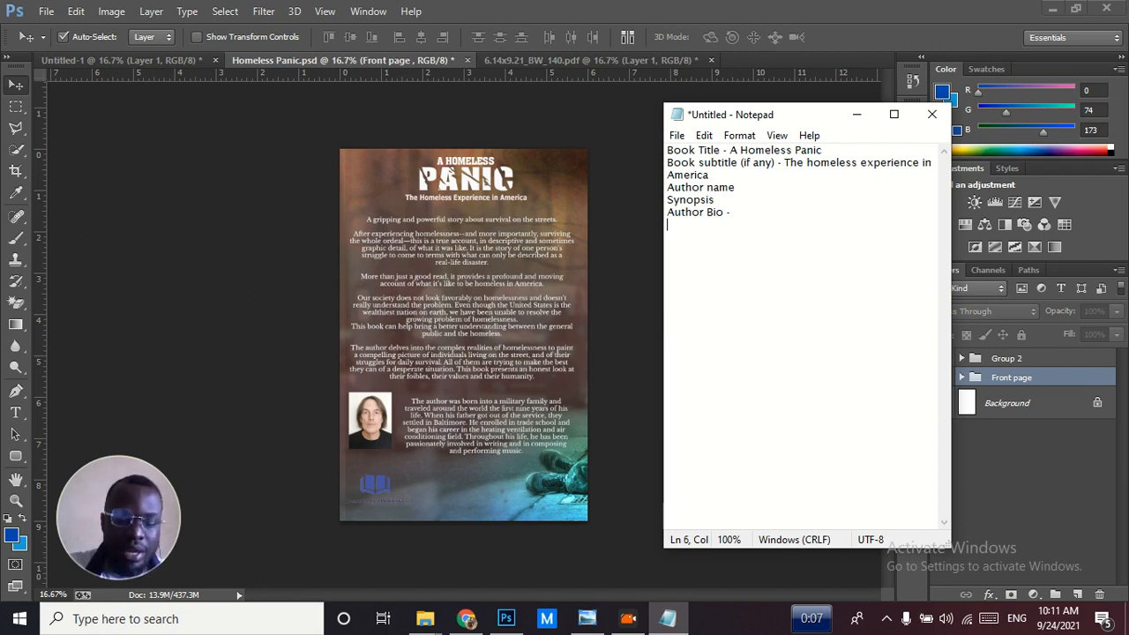
Add the line "Page count - 300" to the notes and start another line
key("Return")
type("Page count -")
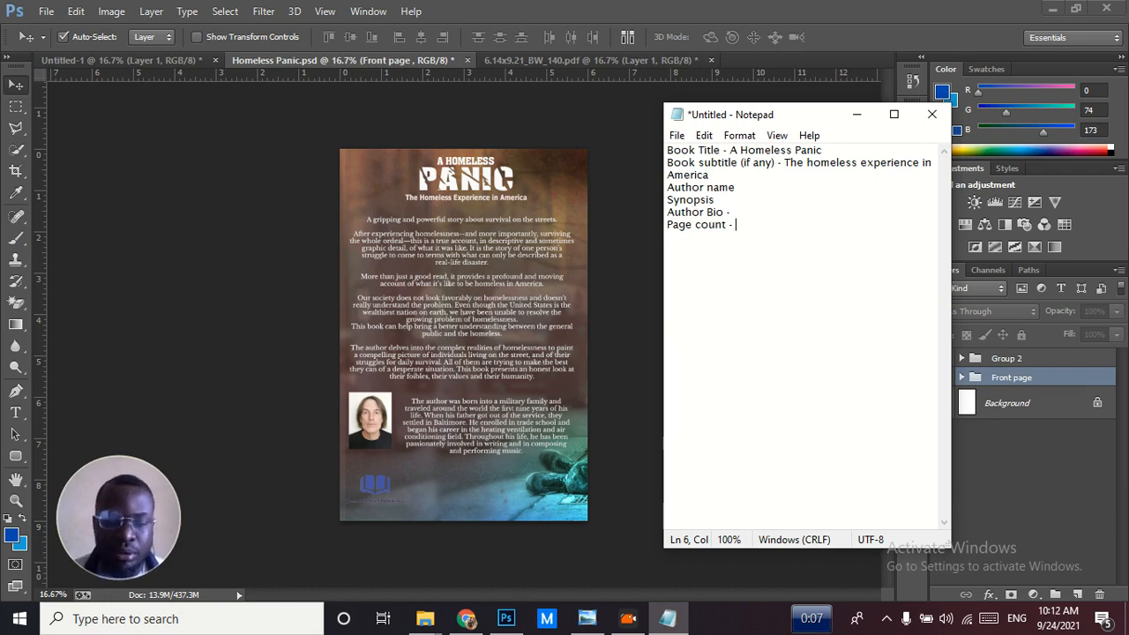
type("300")
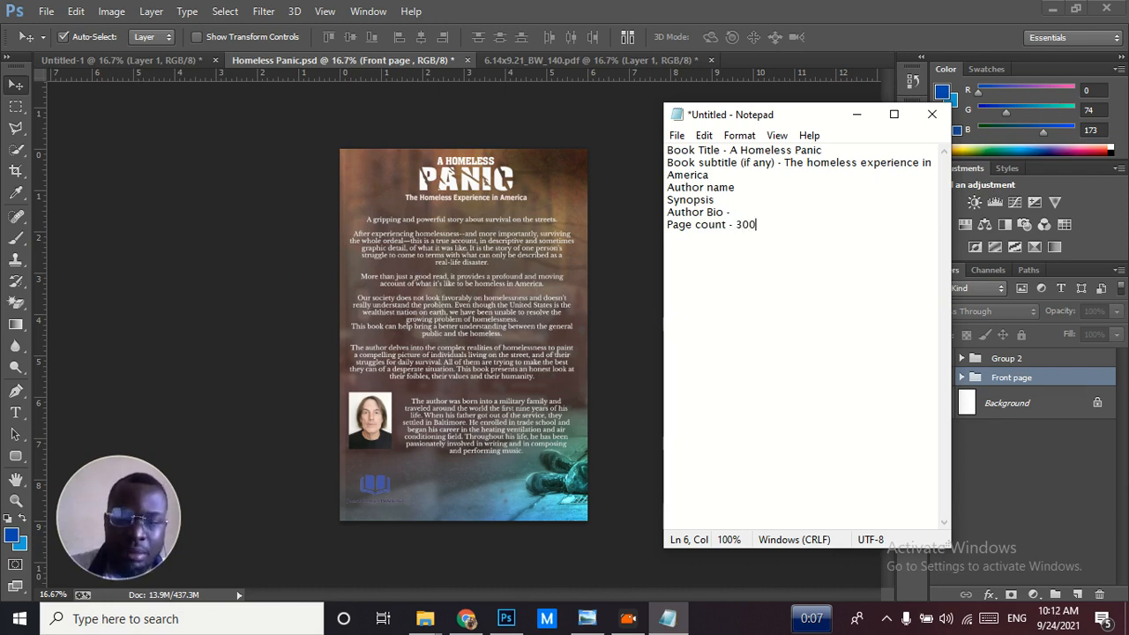
key("Return")
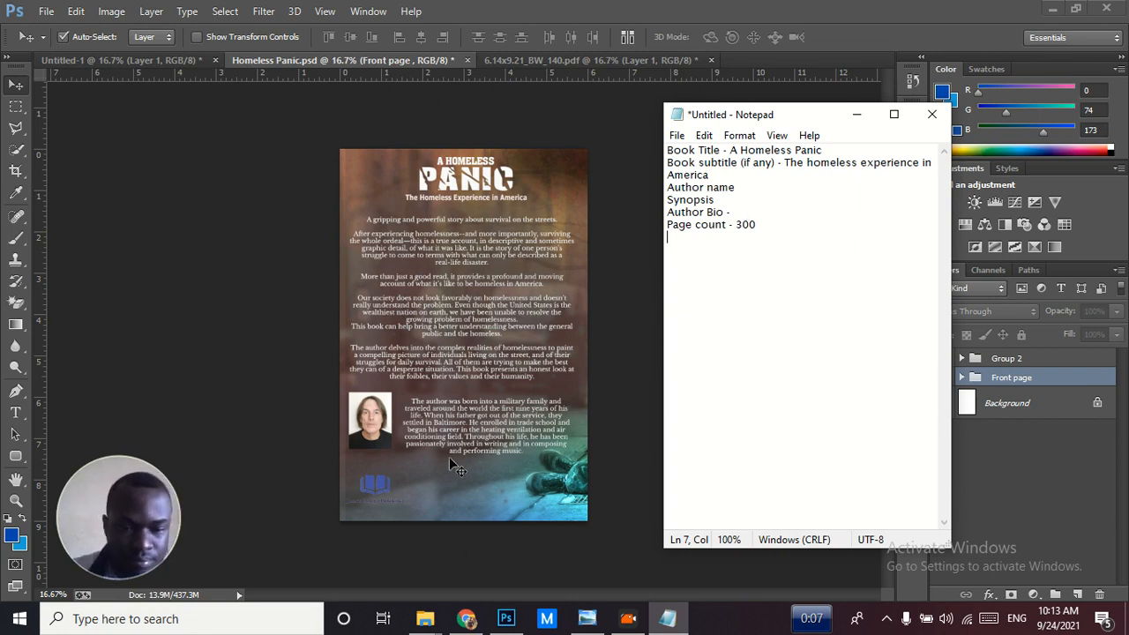
Switch to the Kindle Direct Publishing cover templates page in Chrome and choose the 6.14 x 9.21 in trim size
left_click(472, 622)
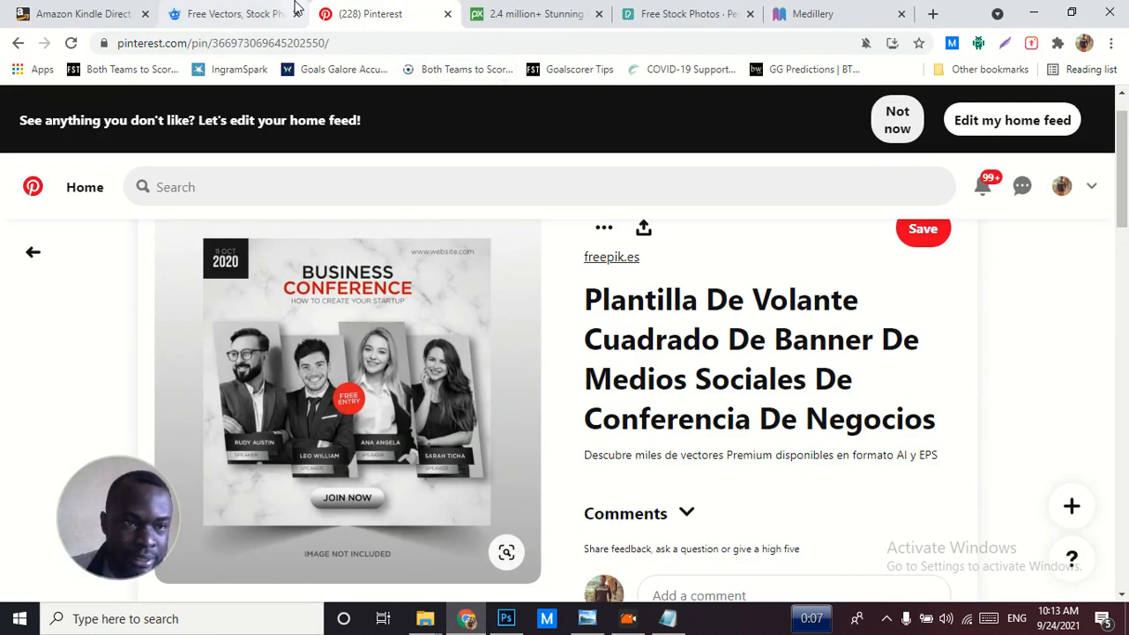
left_click(128, 9)
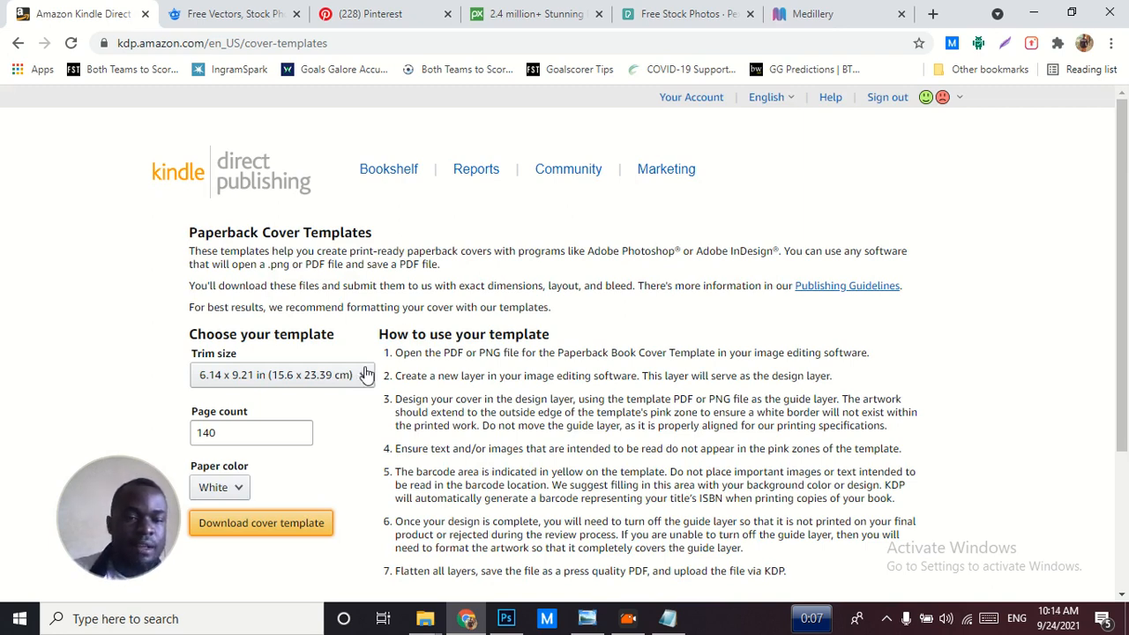
left_click(355, 376)
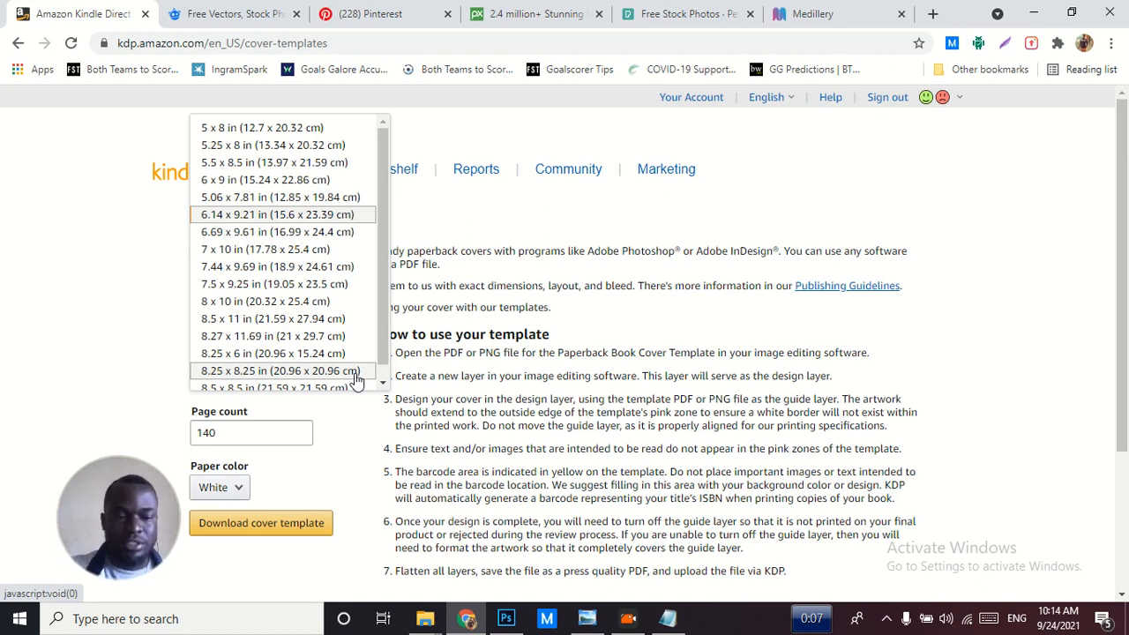
left_click(329, 216)
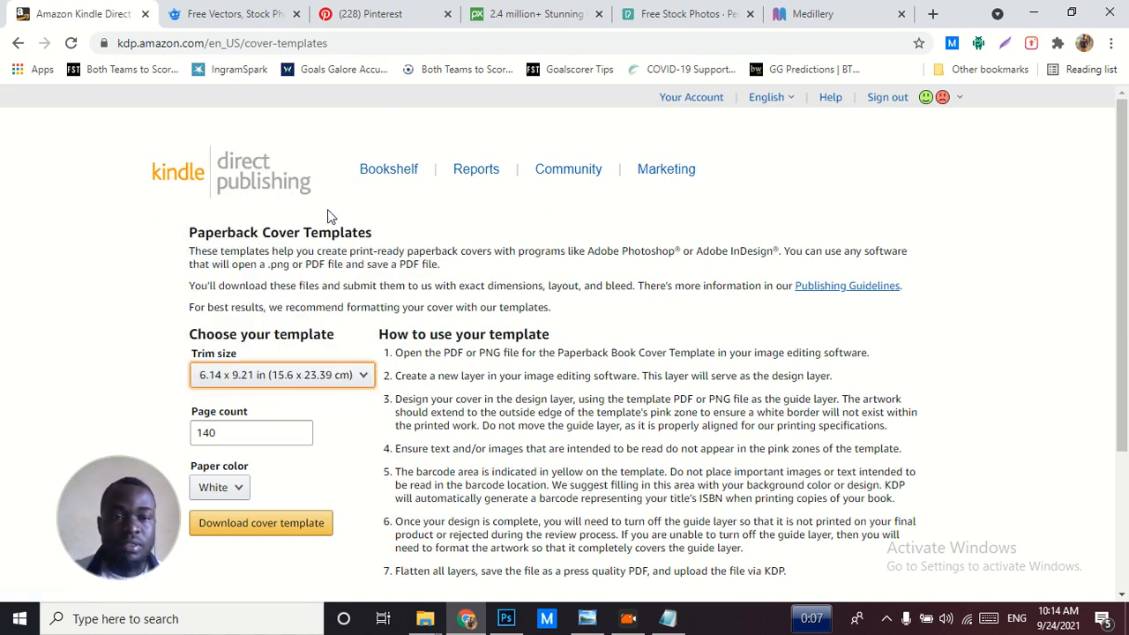
Review the page count field and the paper color choices for the cover template
left_click(265, 430)
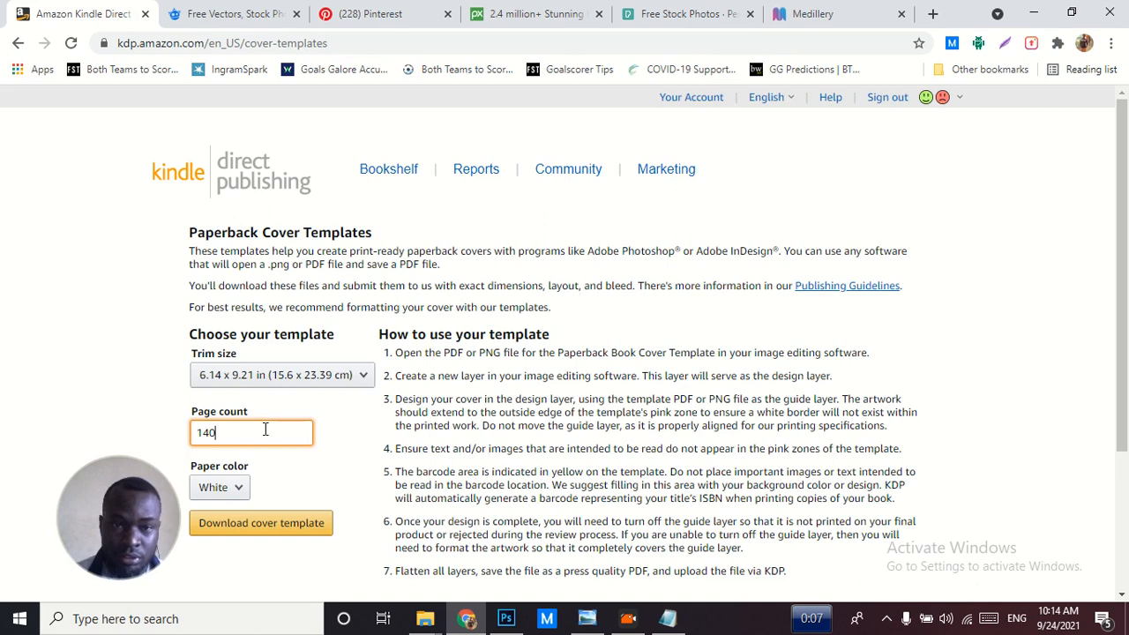
left_click(225, 490)
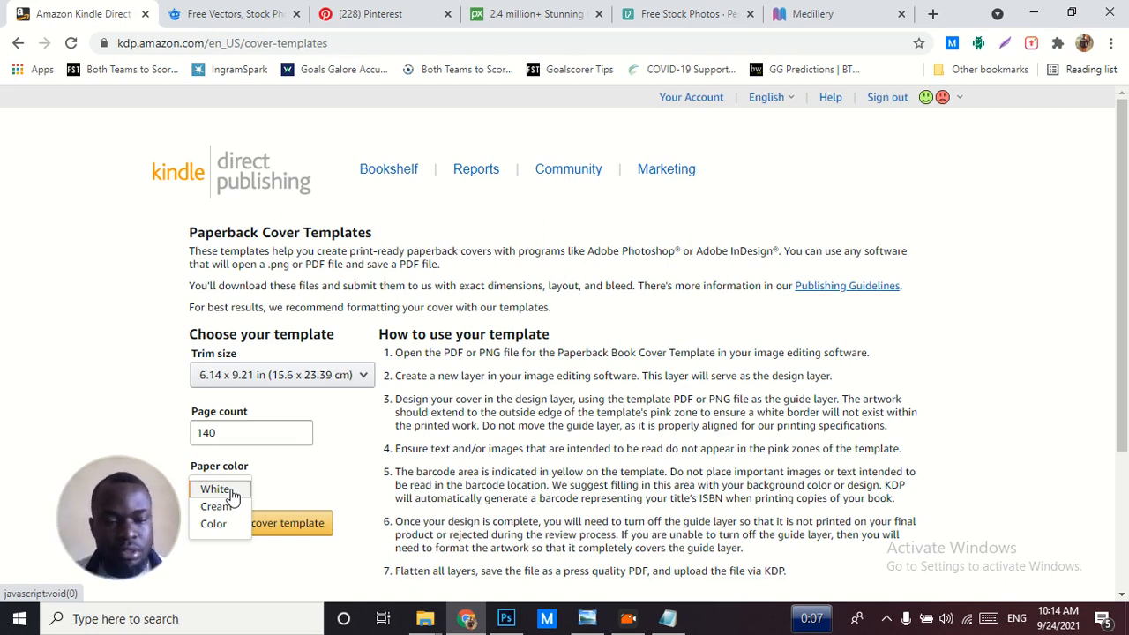
left_click(304, 499)
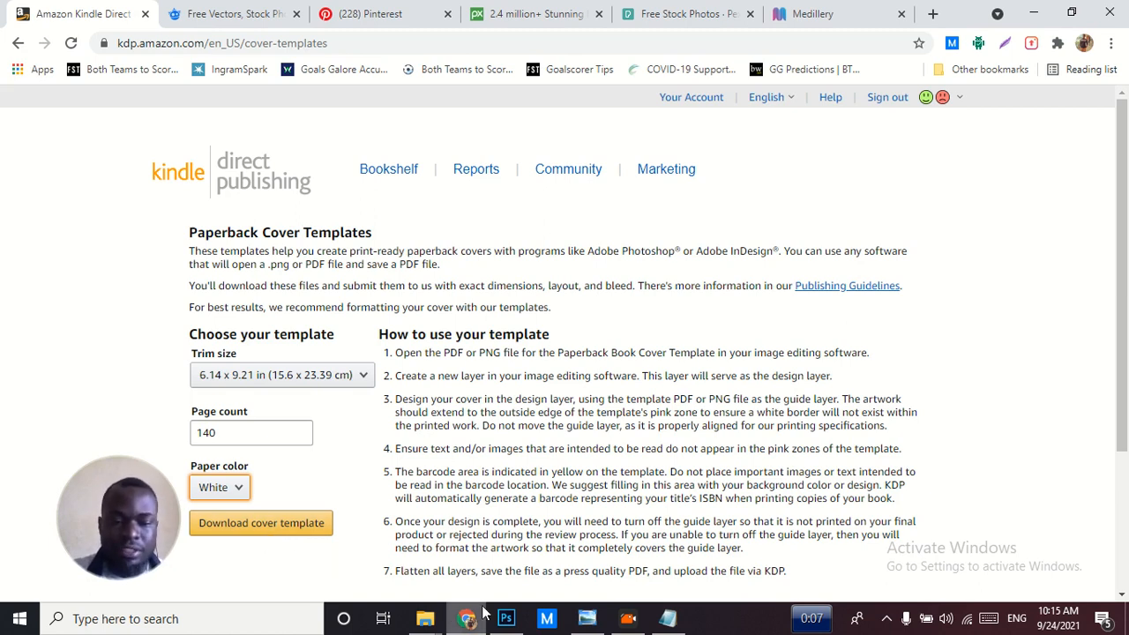
Switch to Photoshop and examine the spine area of the 6.14x9.21_BW_140.pdf cover template up close, returning to the full-page view
mouse_move(484, 610)
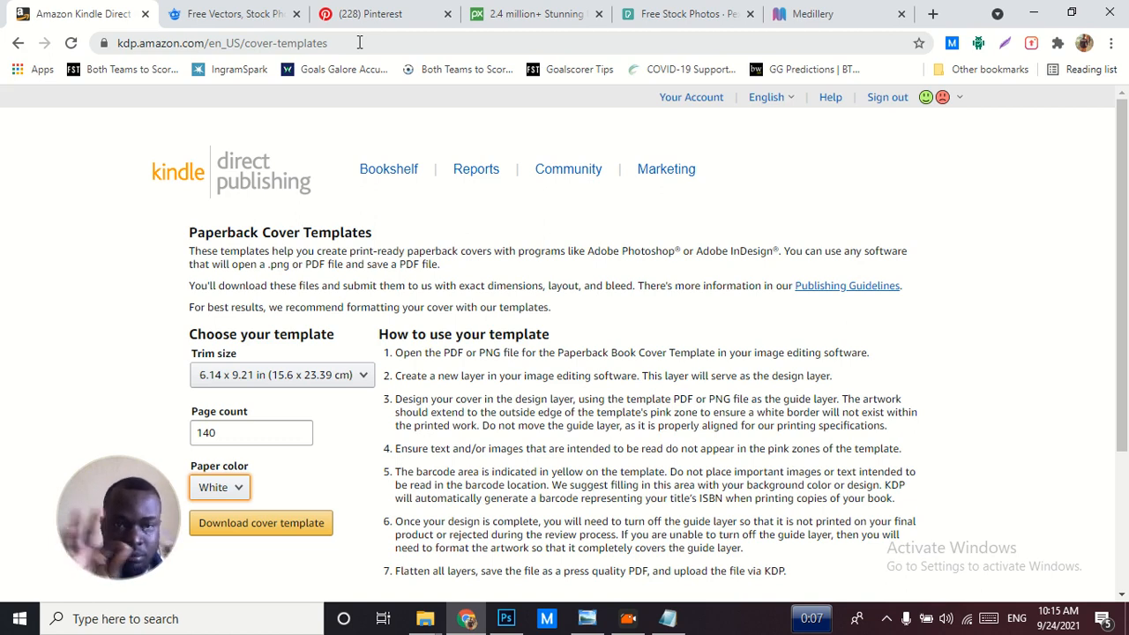
left_click(501, 621)
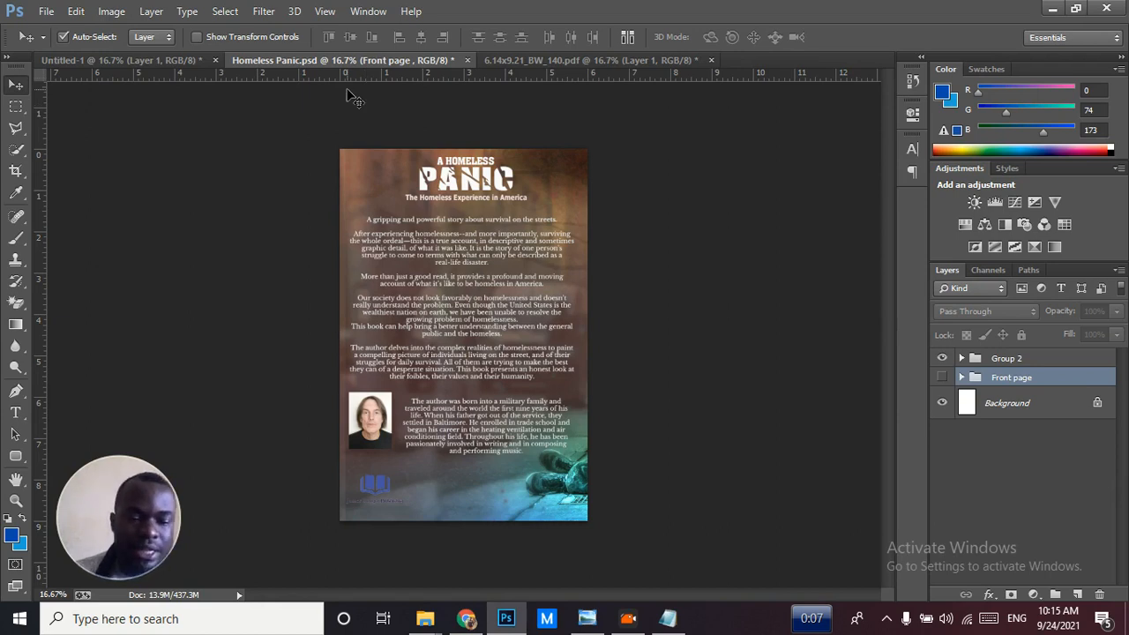
left_click(515, 64)
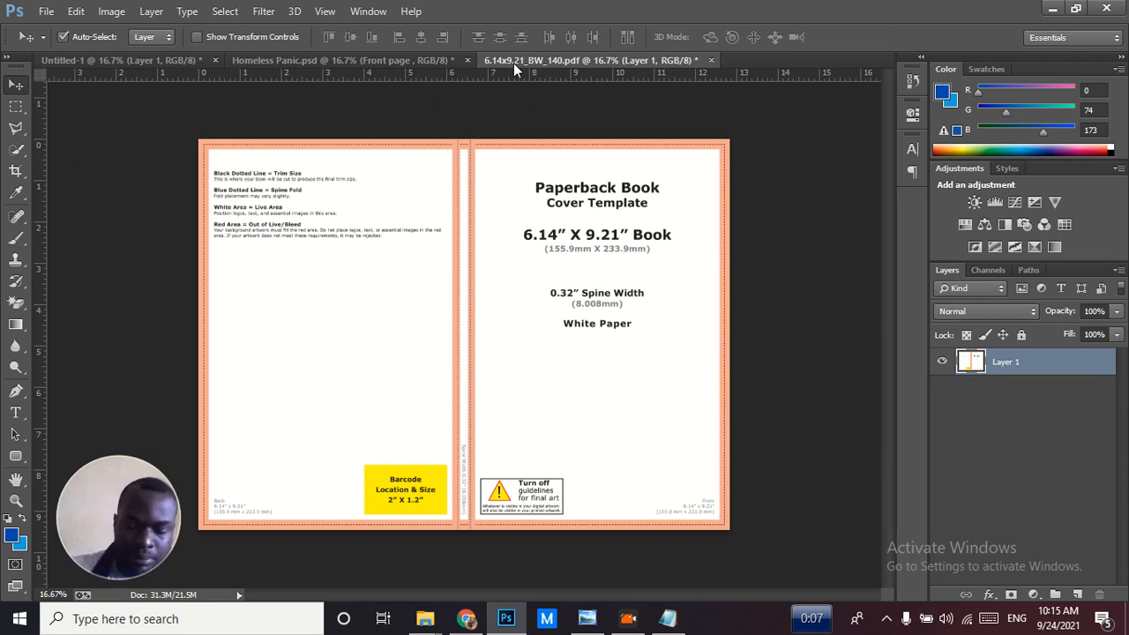
key("ctrl+plus")
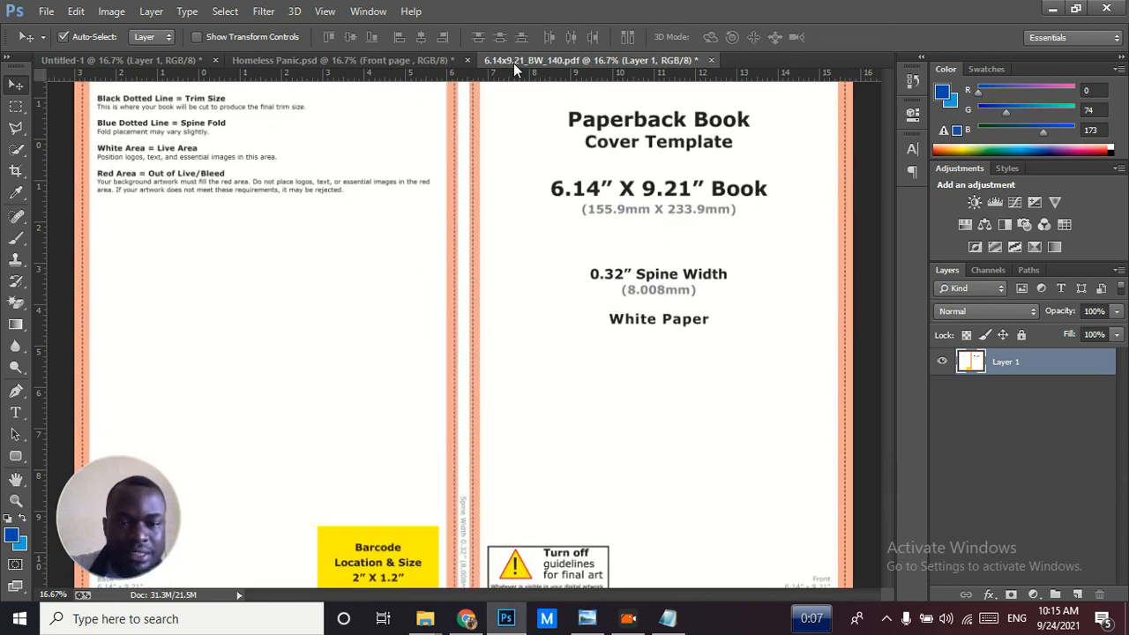
key("ctrl+plus")
key("ctrl+plus")
key("ctrl+plus")
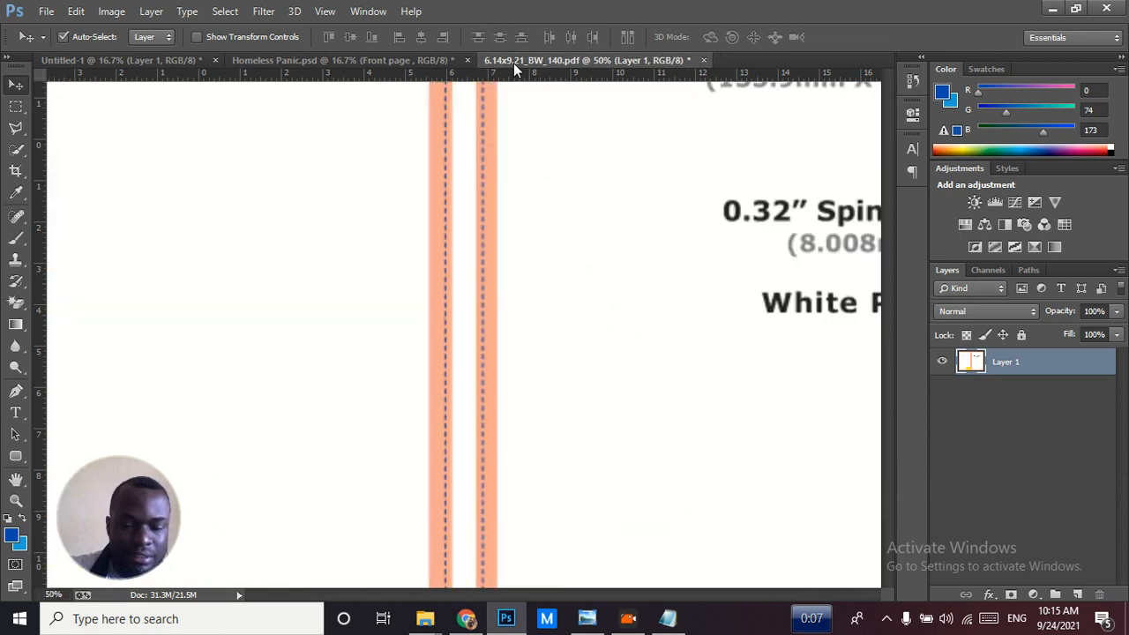
key("ctrl+plus")
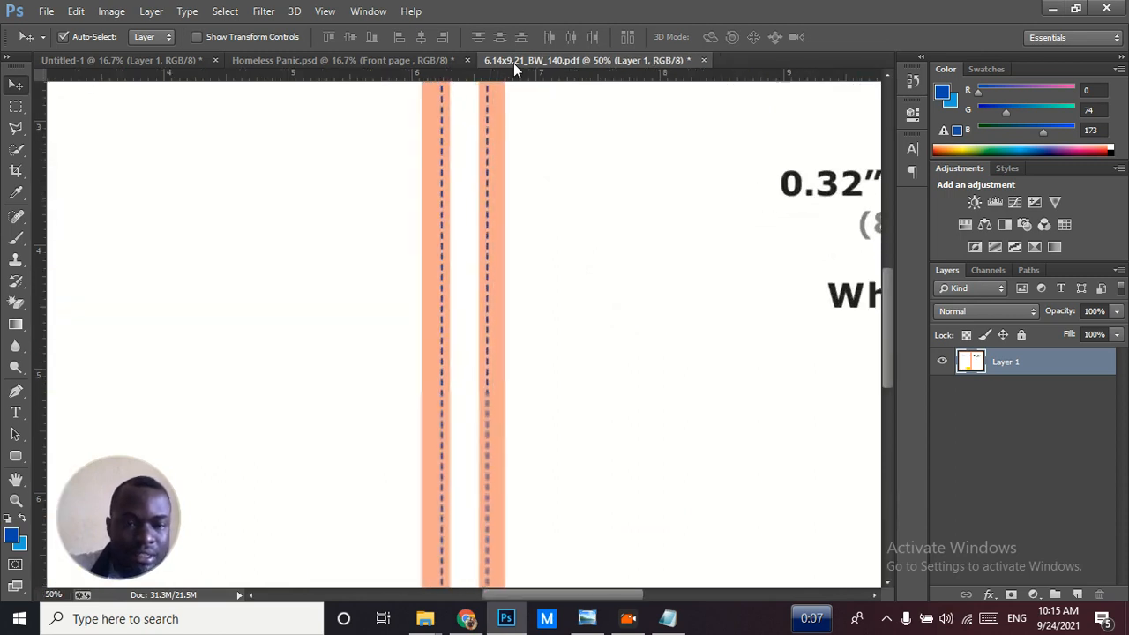
key("ctrl+plus")
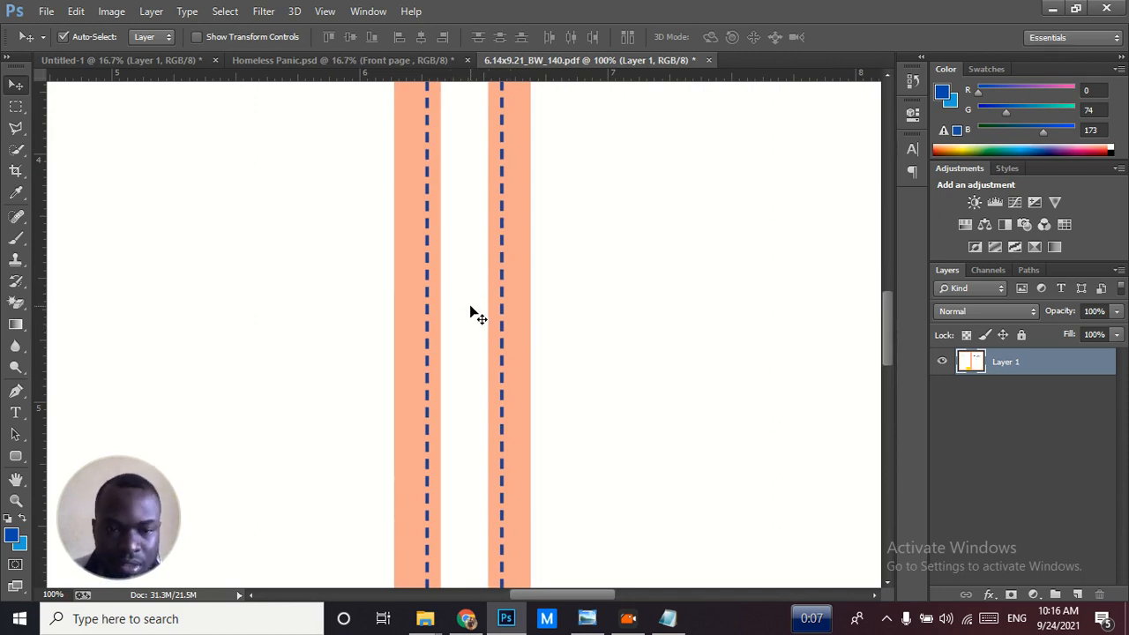
key("ctrl+0")
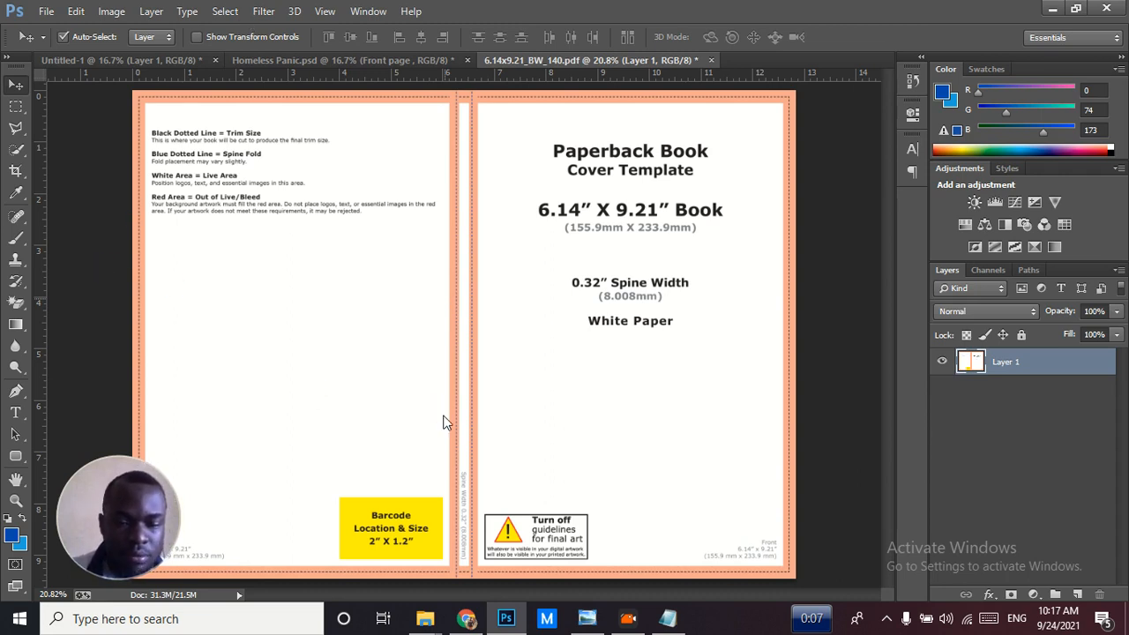
Switch to Chrome, bring up the Freepik site and close the Pinterest page
key("ctrl+o")
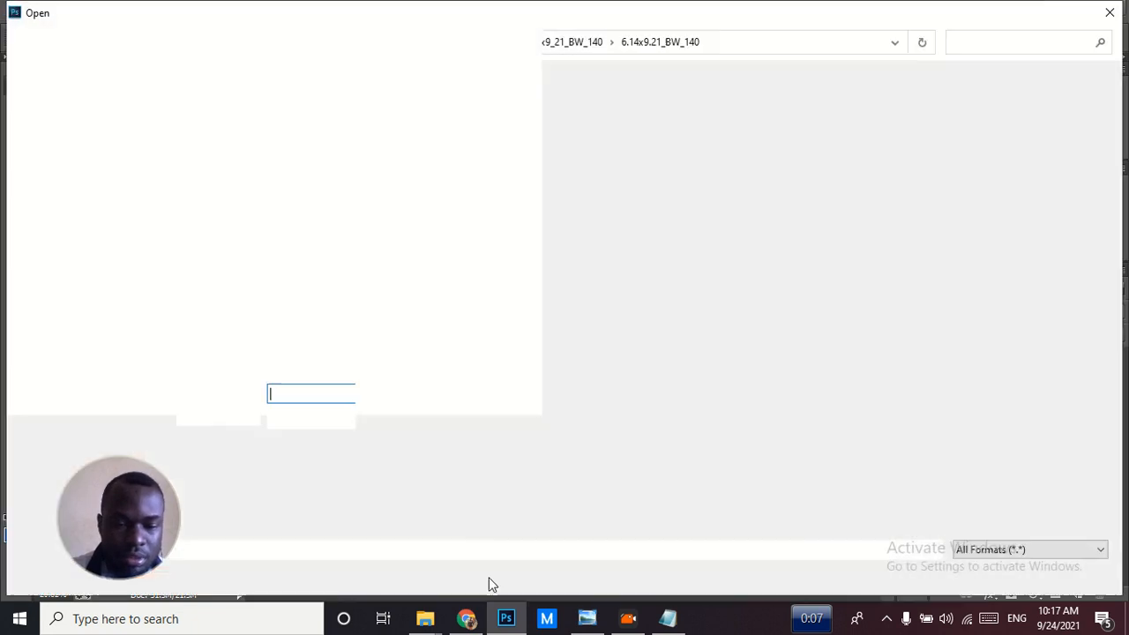
left_click(470, 622)
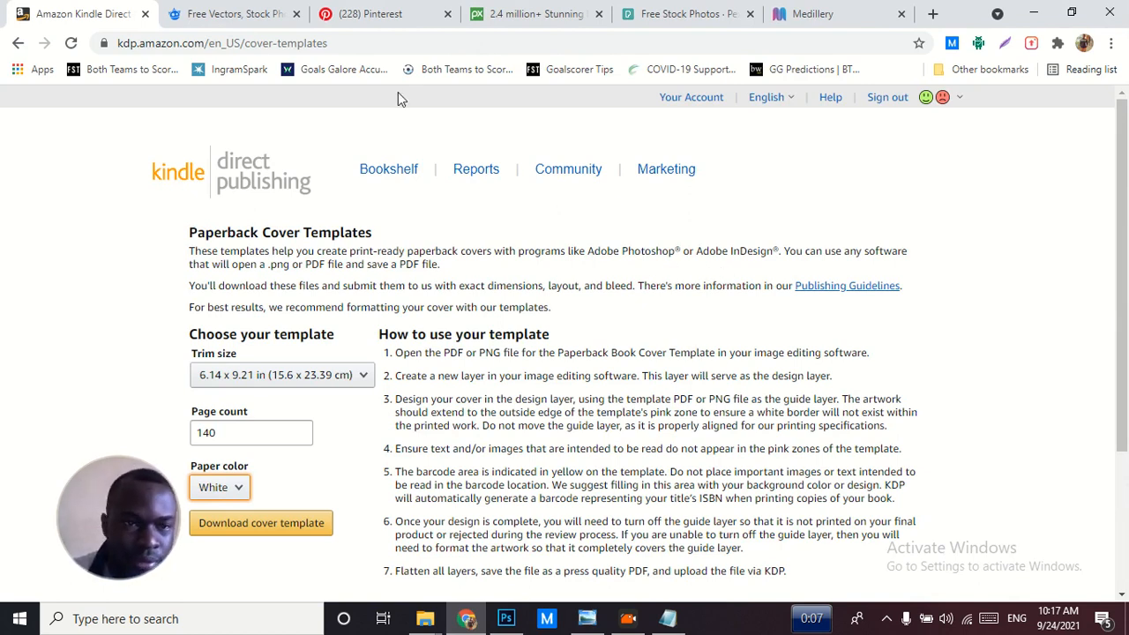
left_click(261, 18)
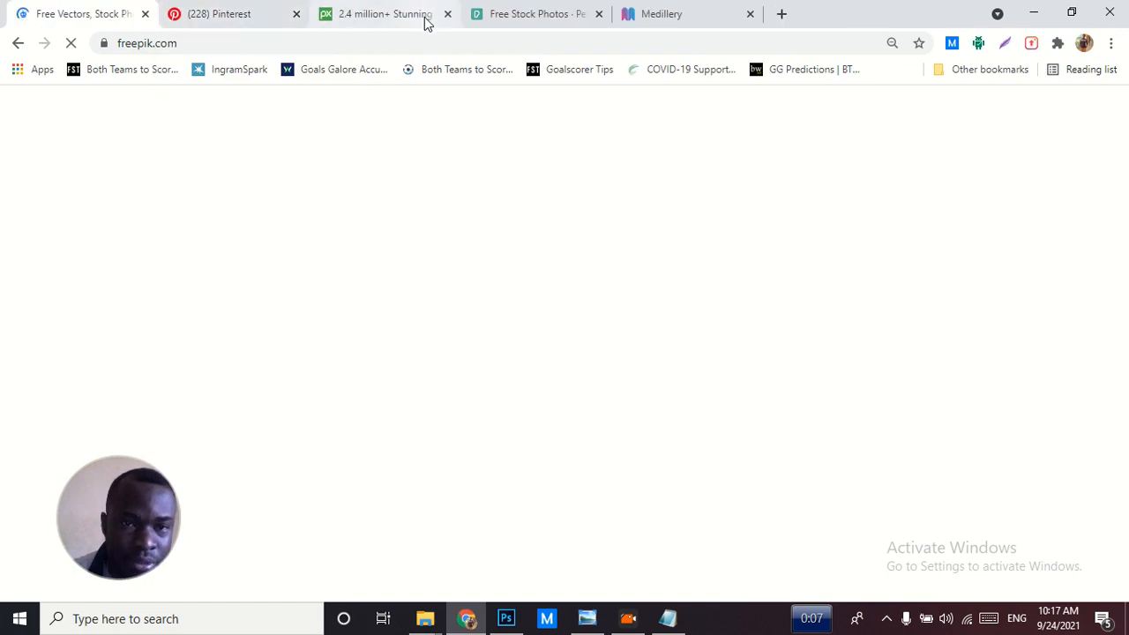
left_click(298, 15)
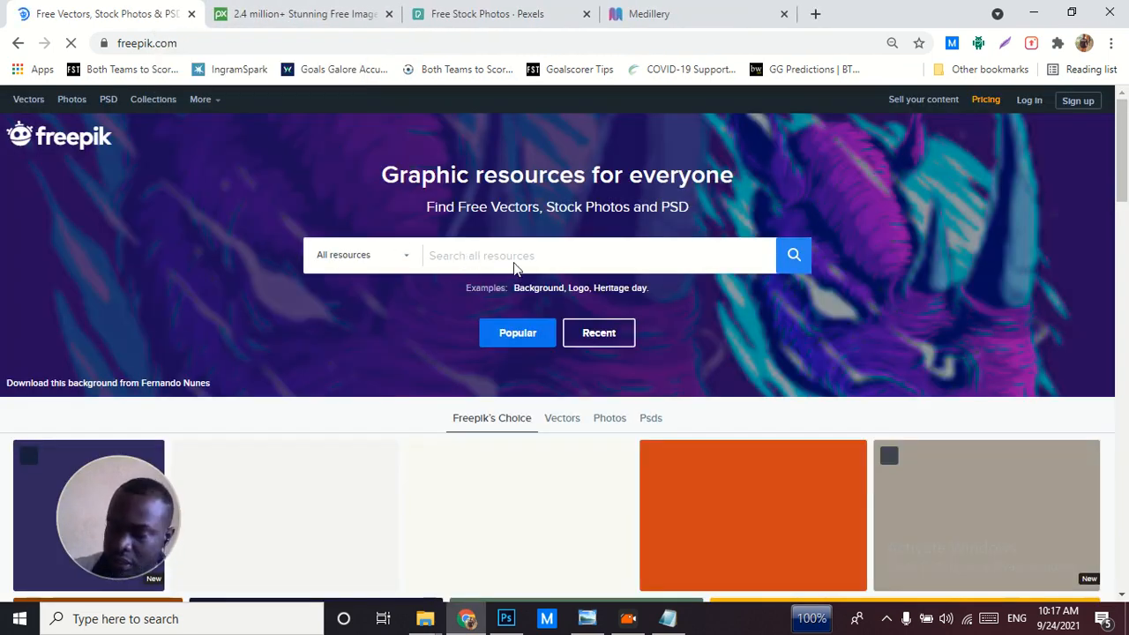
left_click(466, 309)
type("flyer")
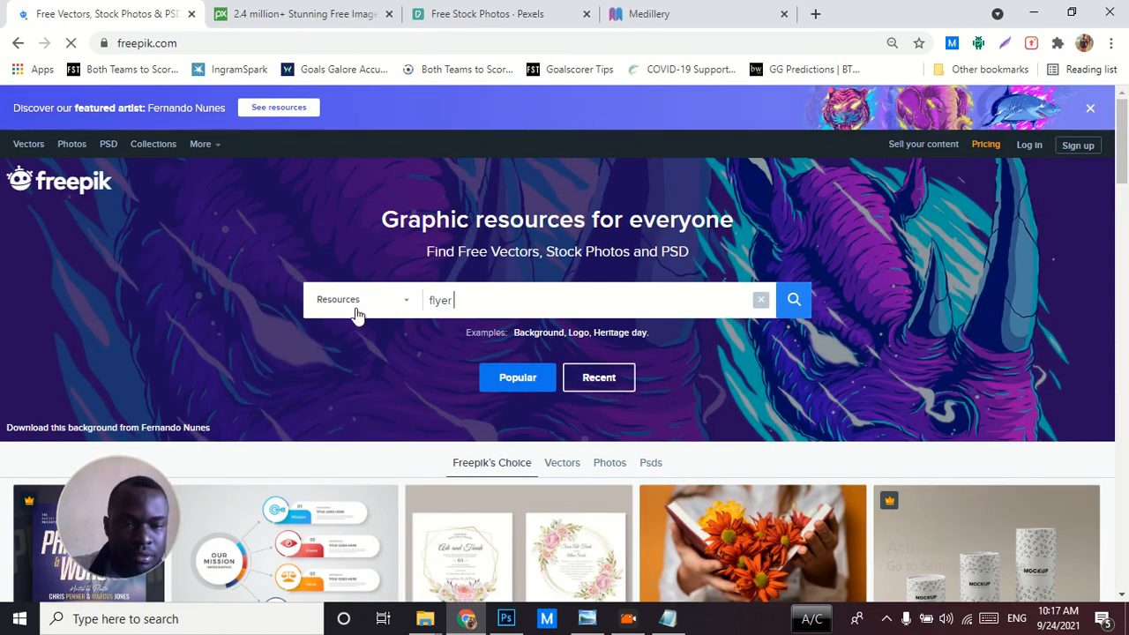
left_click(359, 304)
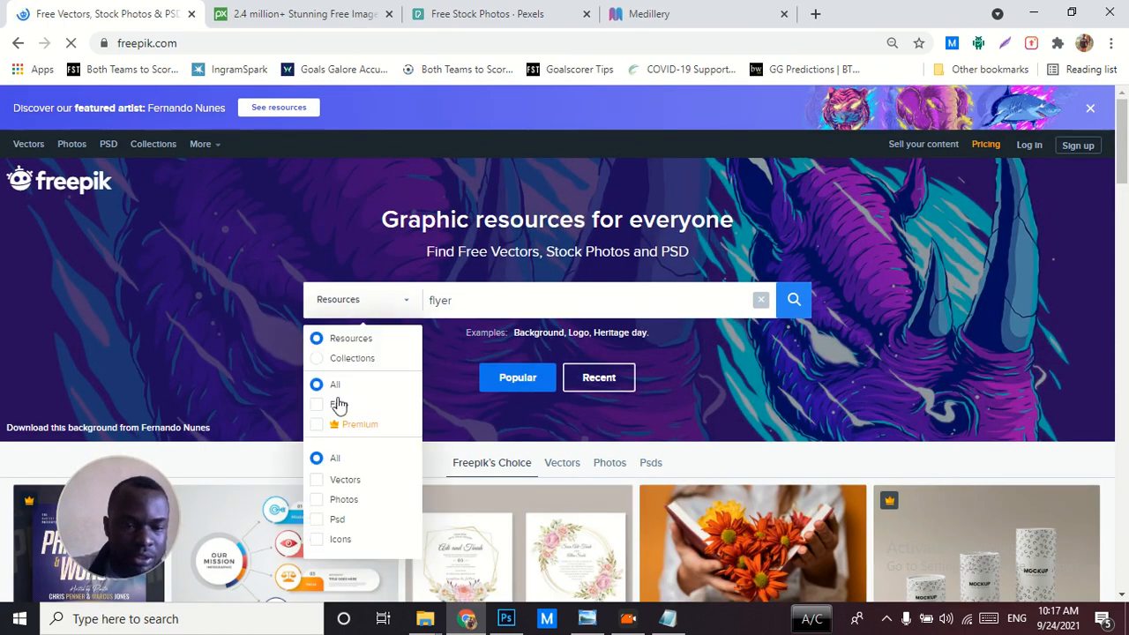
left_click(319, 523)
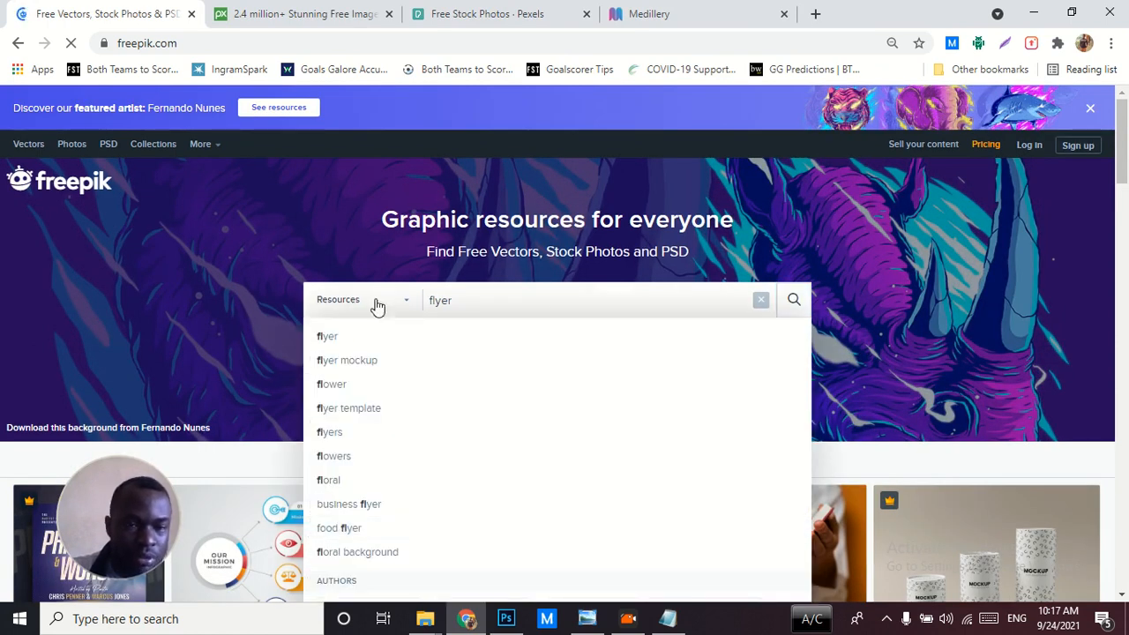
left_click(479, 296)
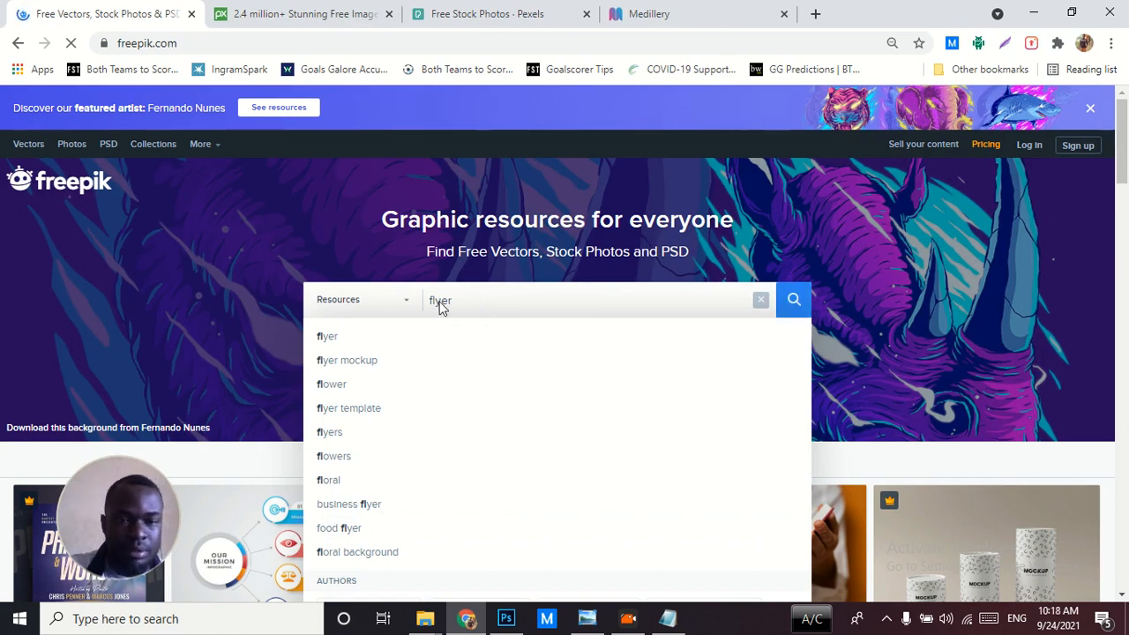
double_click(441, 304)
key("BackSpace")
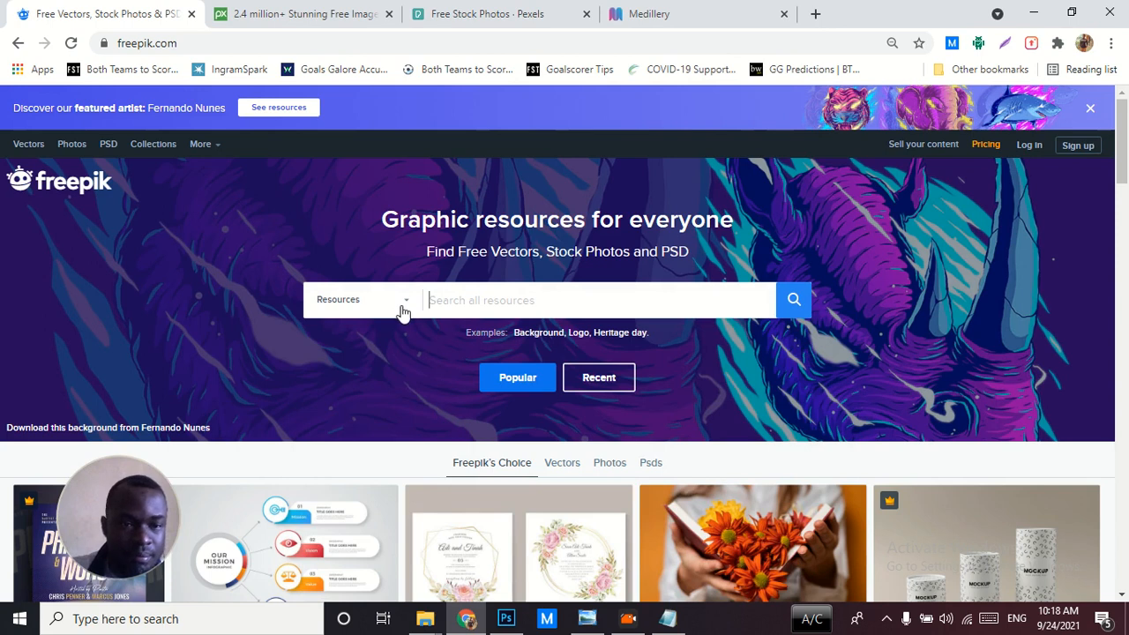
Search Freepik for "flyer" with the resources limited to Free and Psd
left_click(395, 305)
left_click(318, 521)
left_click(318, 405)
left_click(470, 308)
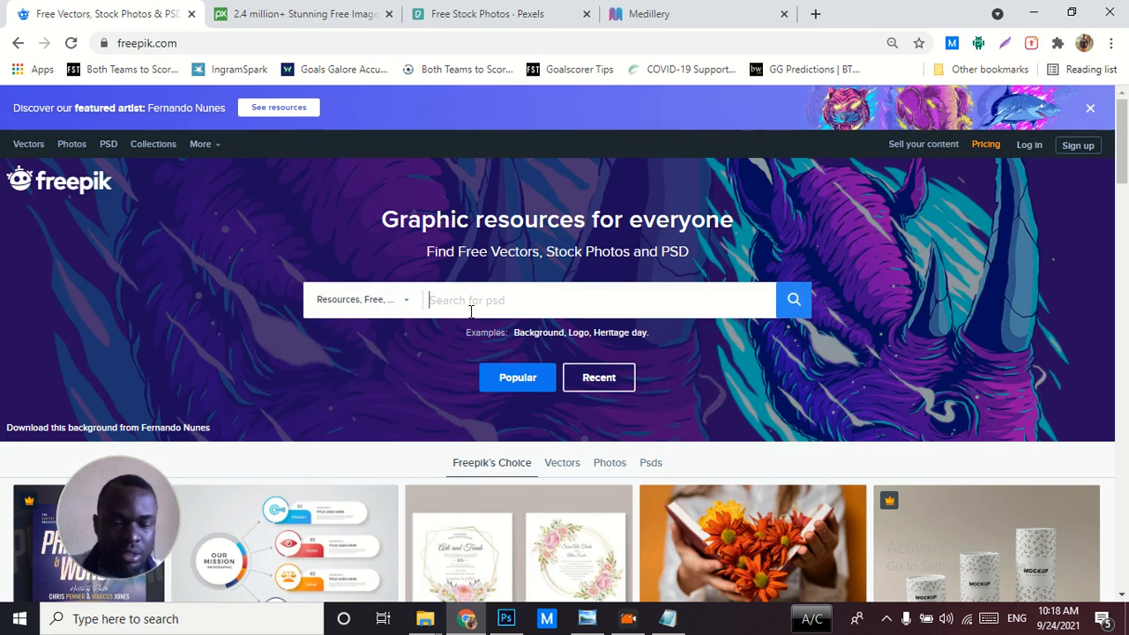
type("flyer")
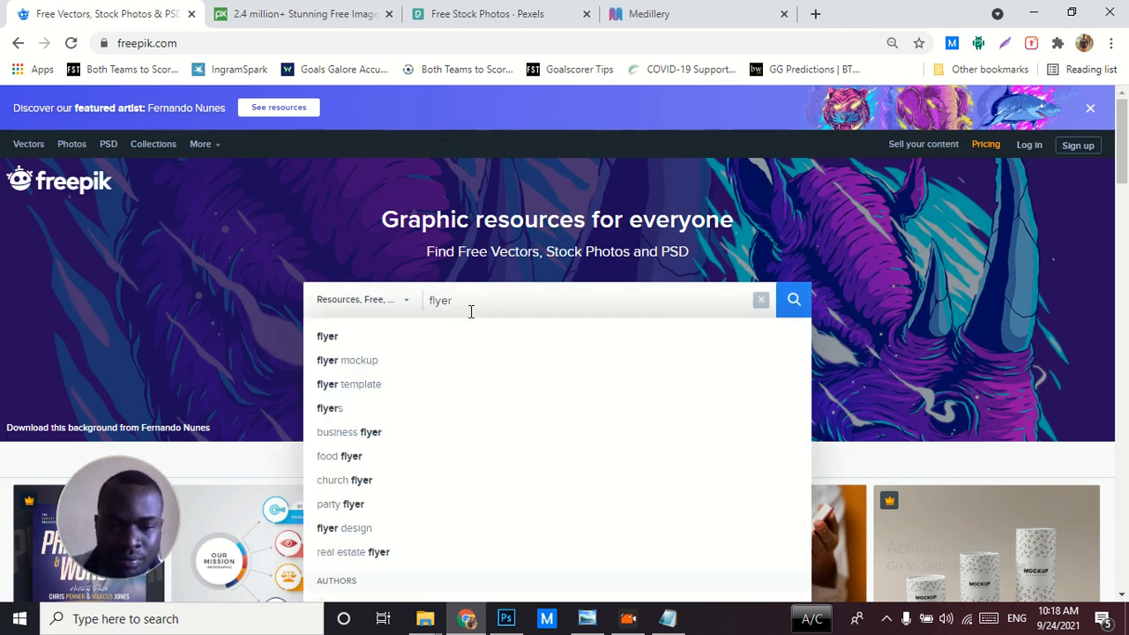
left_click(610, 335)
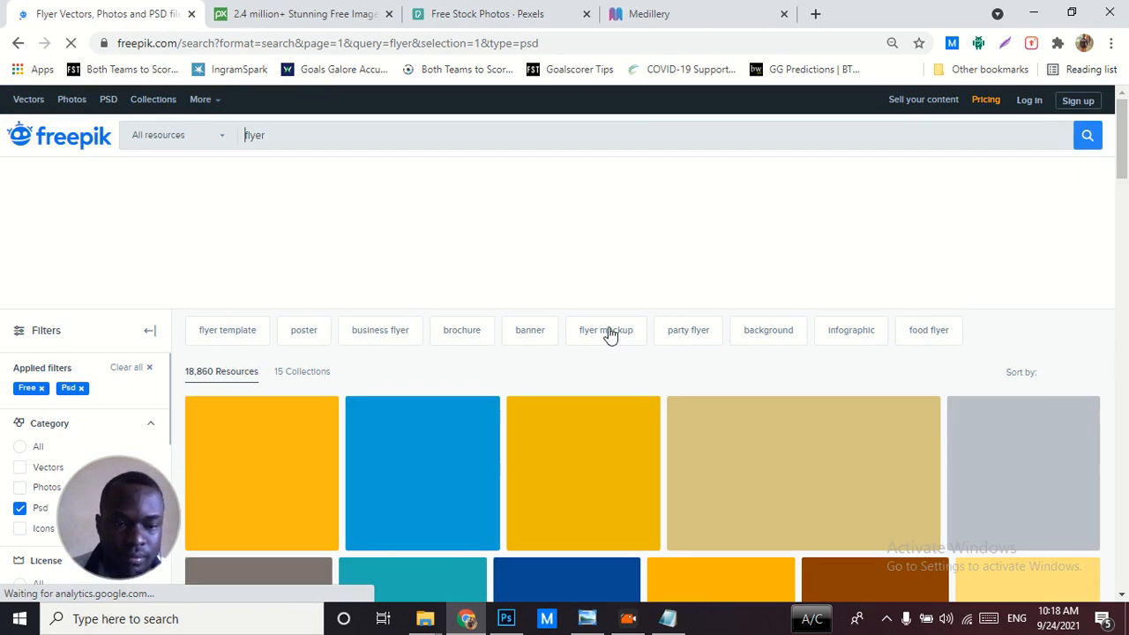
Browse the flyer results, view the "Elegant Home for Sale" template's page, and close Freepik
left_click_drag(1118, 174, 1121, 211)
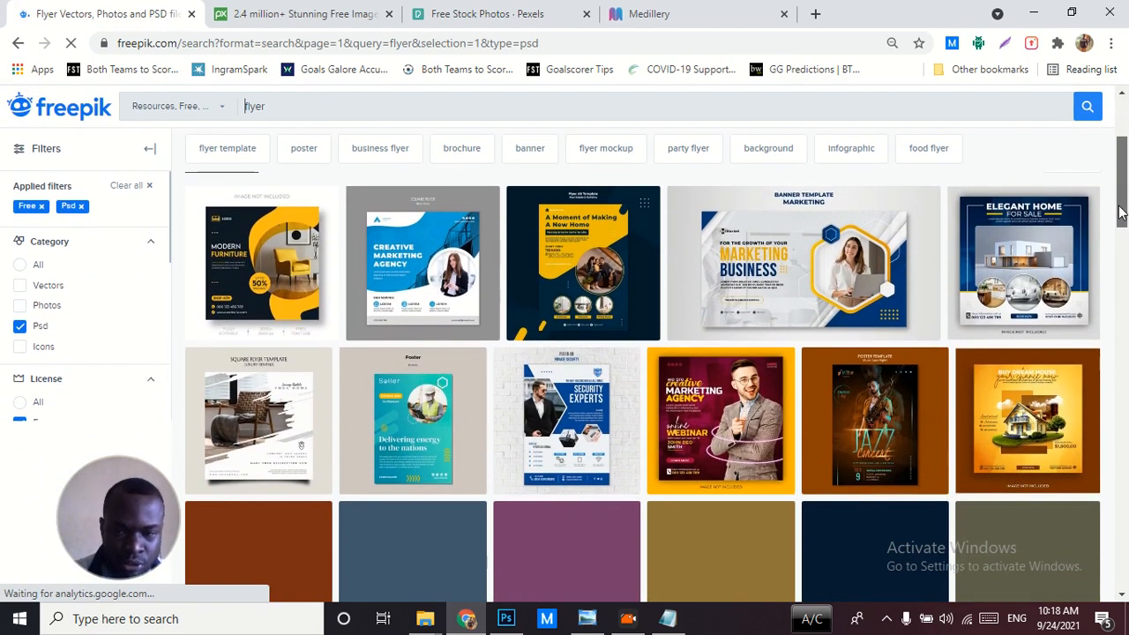
left_click(997, 261)
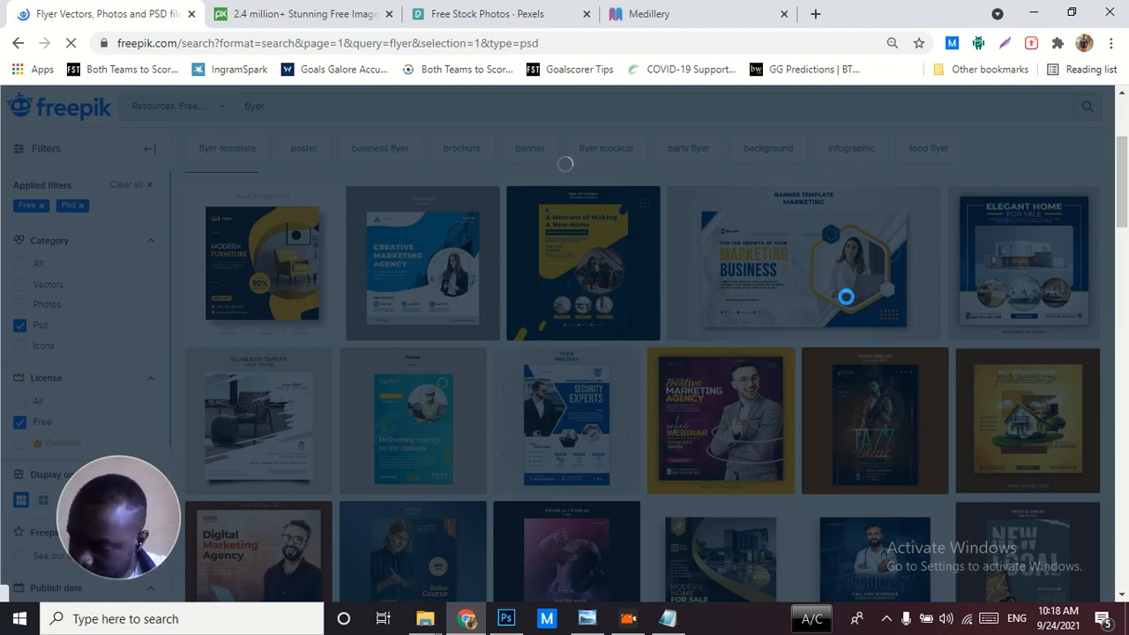
left_click(845, 296)
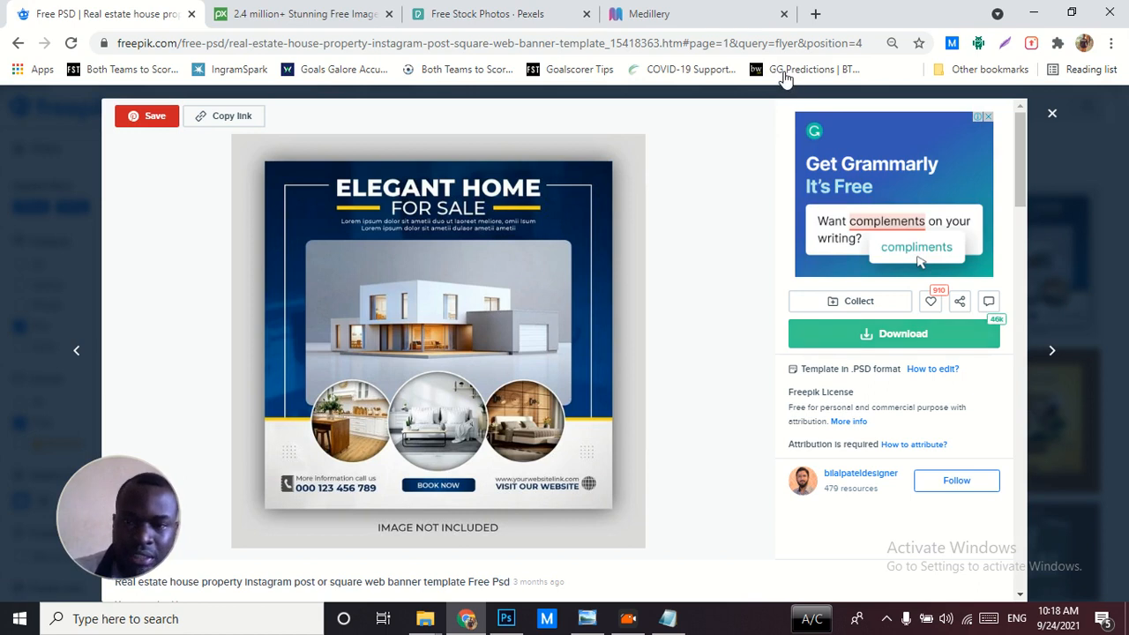
left_click(189, 14)
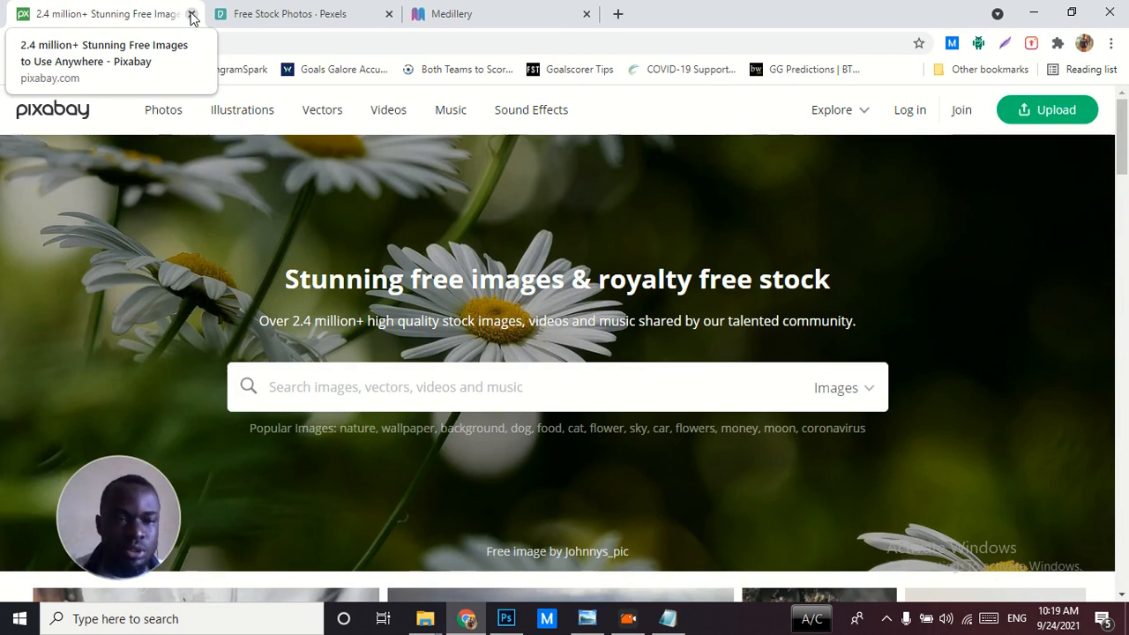
Search Pixabay for "homeless man" images
left_click(384, 398)
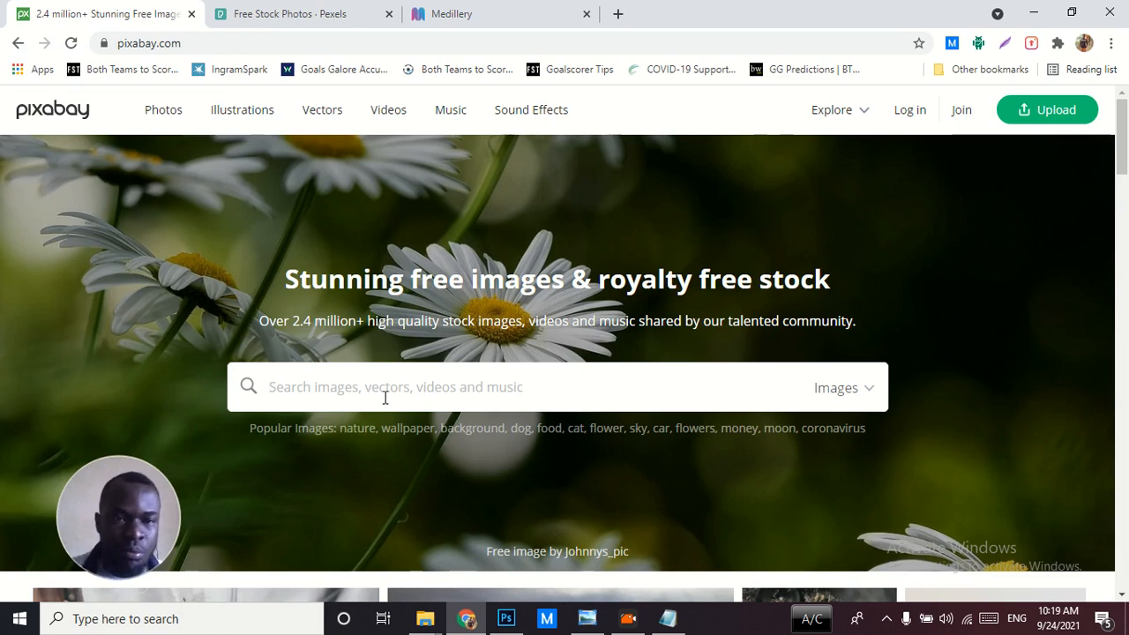
left_click(238, 18)
left_click(155, 15)
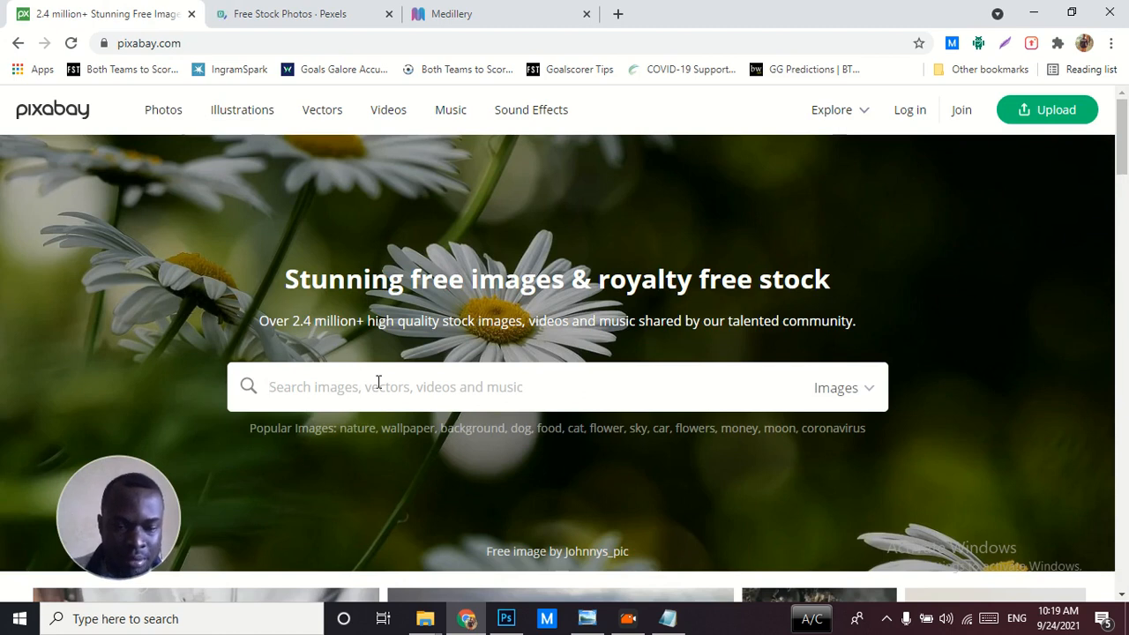
type("homeless man")
key("Return")
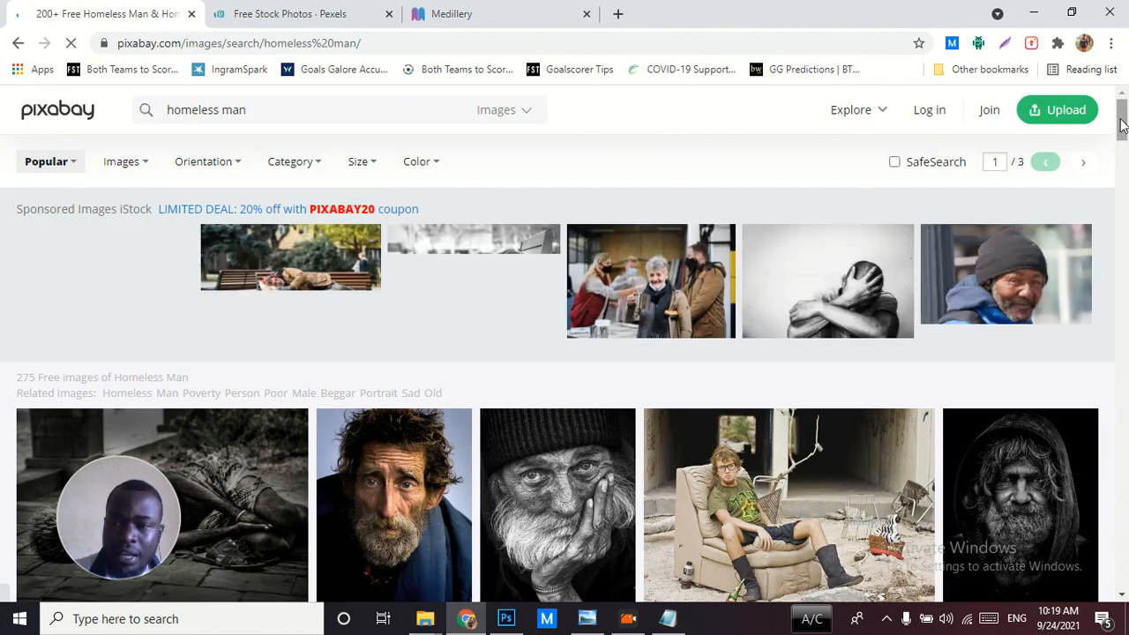
Look through the homeless man image results on Pixabay and close Chrome
left_click_drag(1122, 126, 1123, 154)
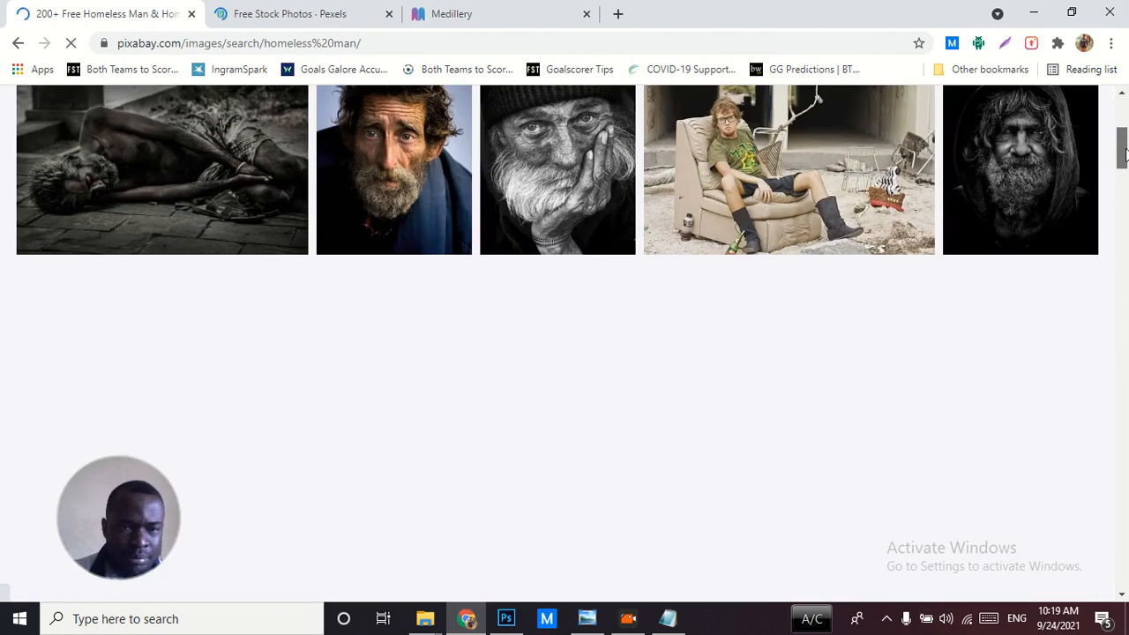
left_click_drag(1125, 153, 1125, 226)
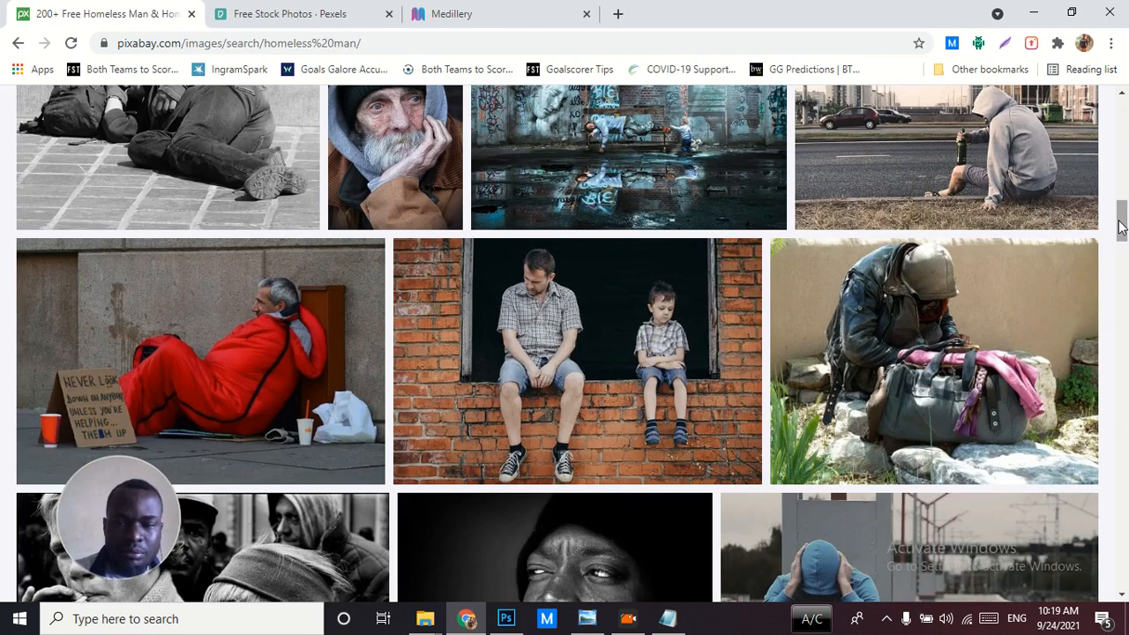
left_click_drag(1122, 228, 1125, 435)
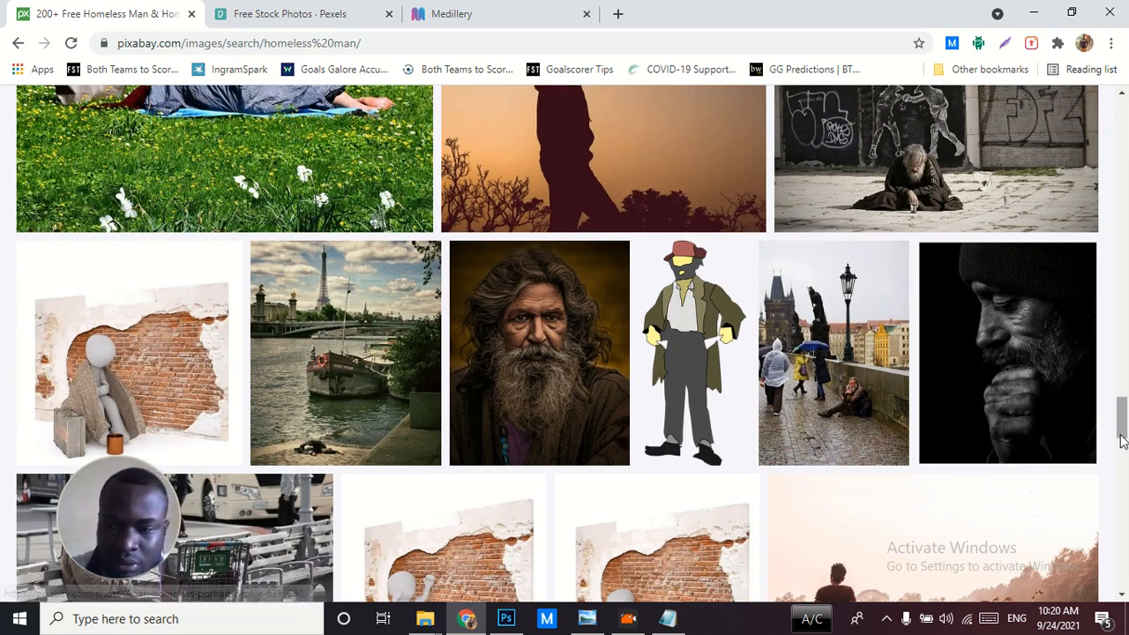
left_click(1104, 14)
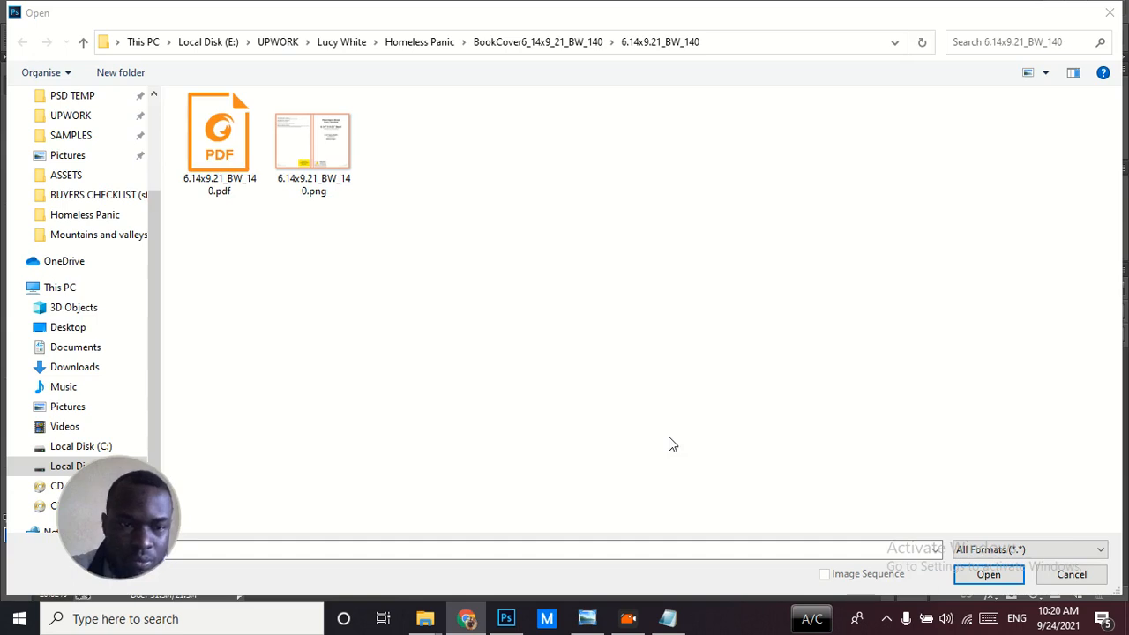
Back in Photoshop, view the front cover in Homeless Panic.psd and return to the 6.14x9.21_BW_140.pdf cover template
left_click(570, 547)
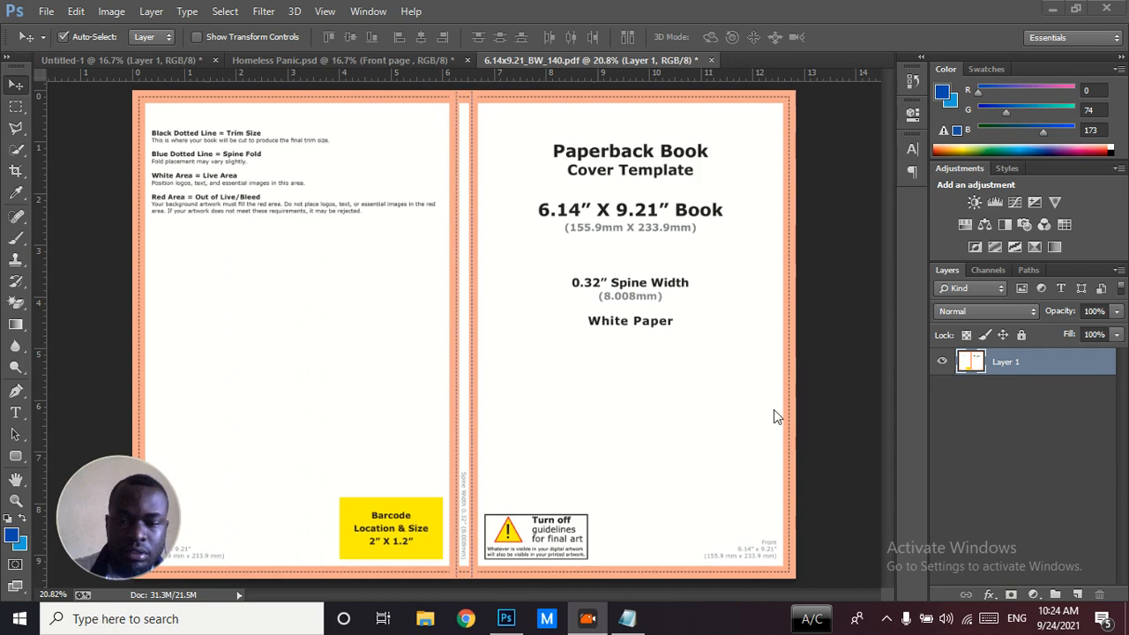
left_click(798, 429)
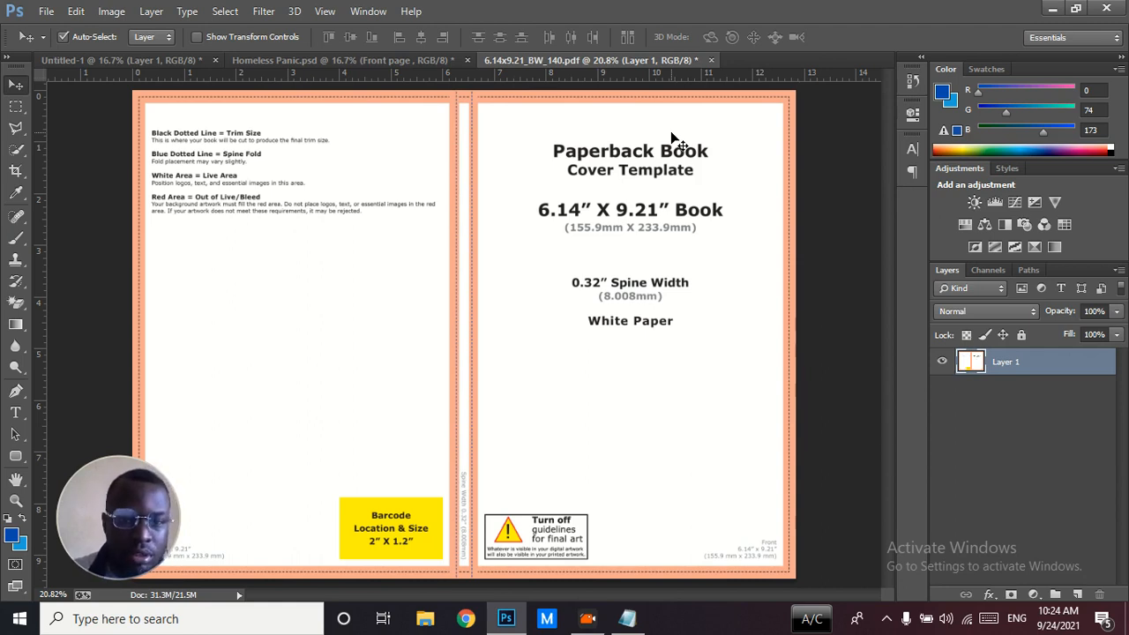
left_click(385, 62)
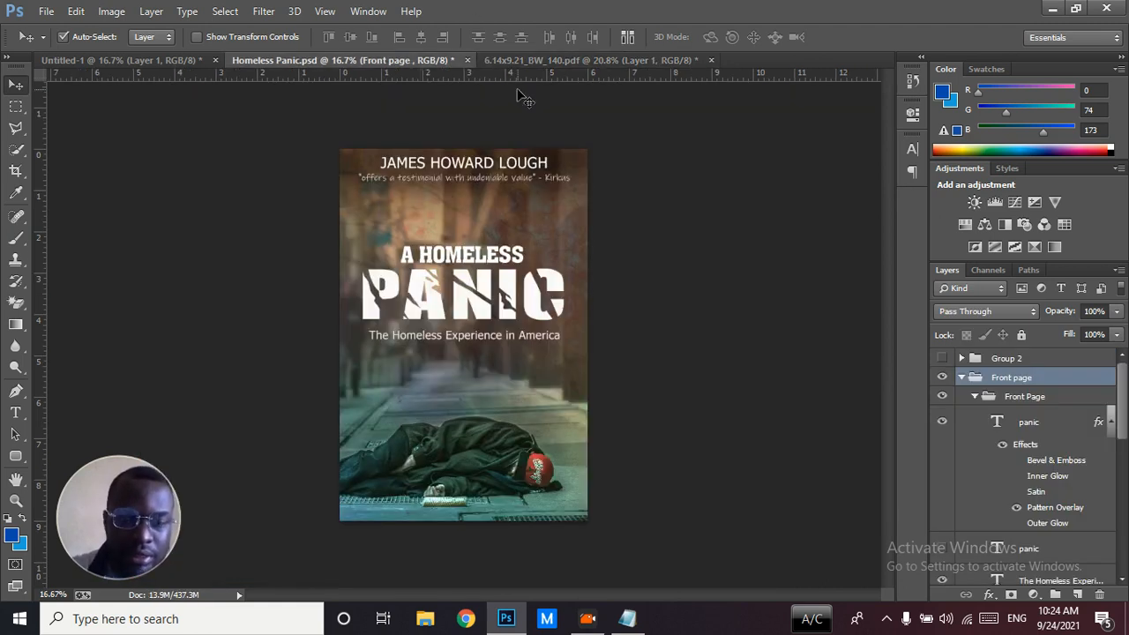
left_click(522, 59)
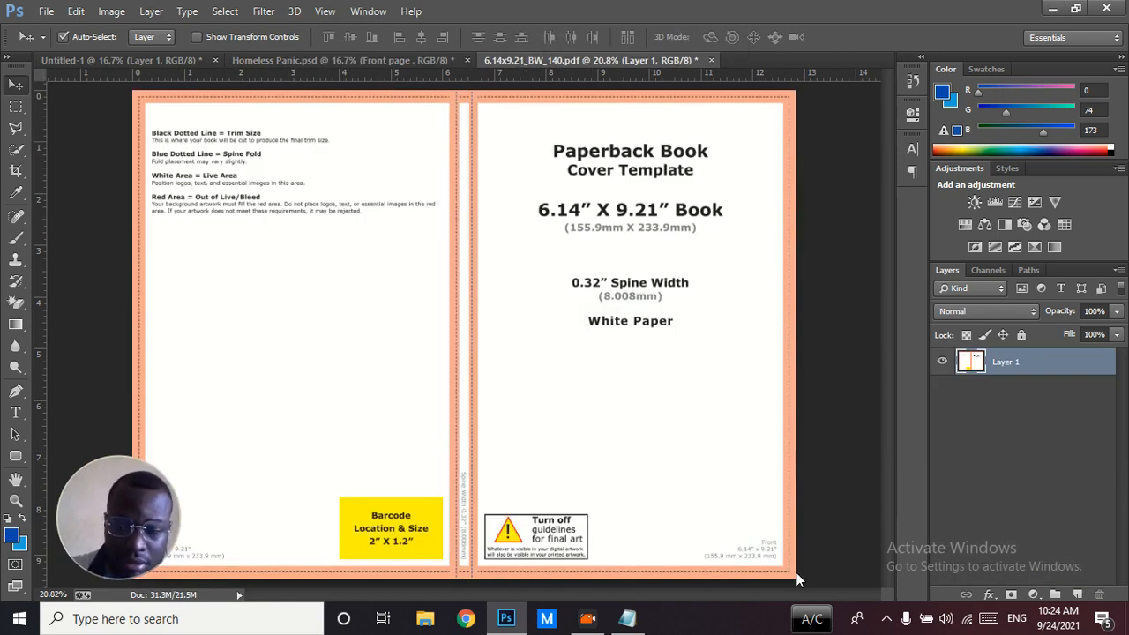
Cover the whole template with a rounded rectangle about 3944 x 2934 px and set its fill to white (ffffff)
key("ctrl+minus")
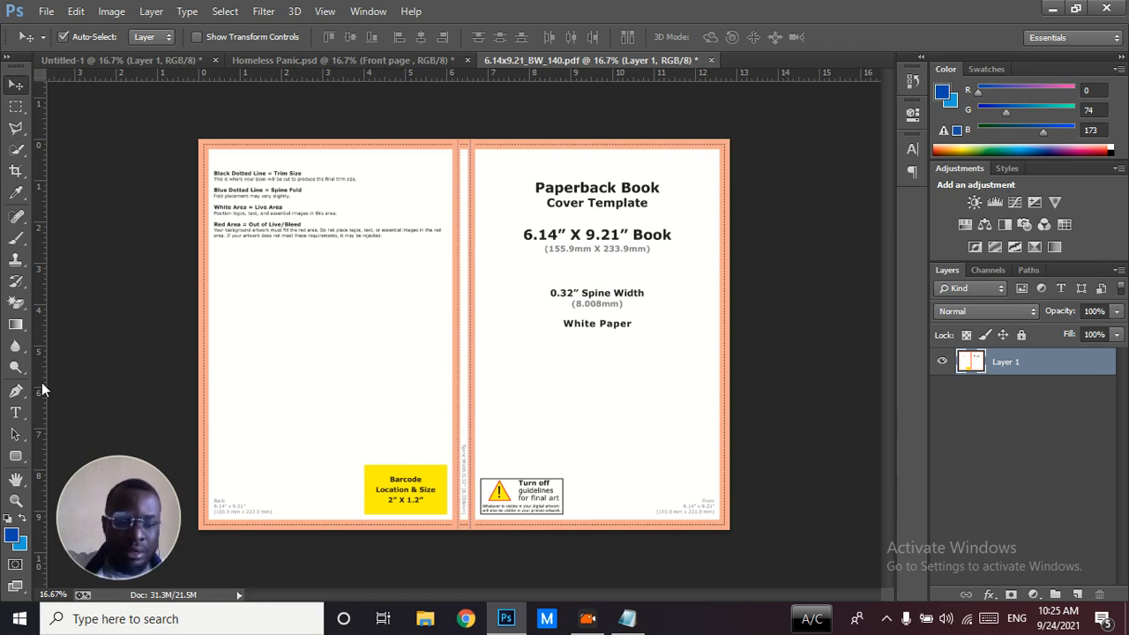
left_click(17, 455)
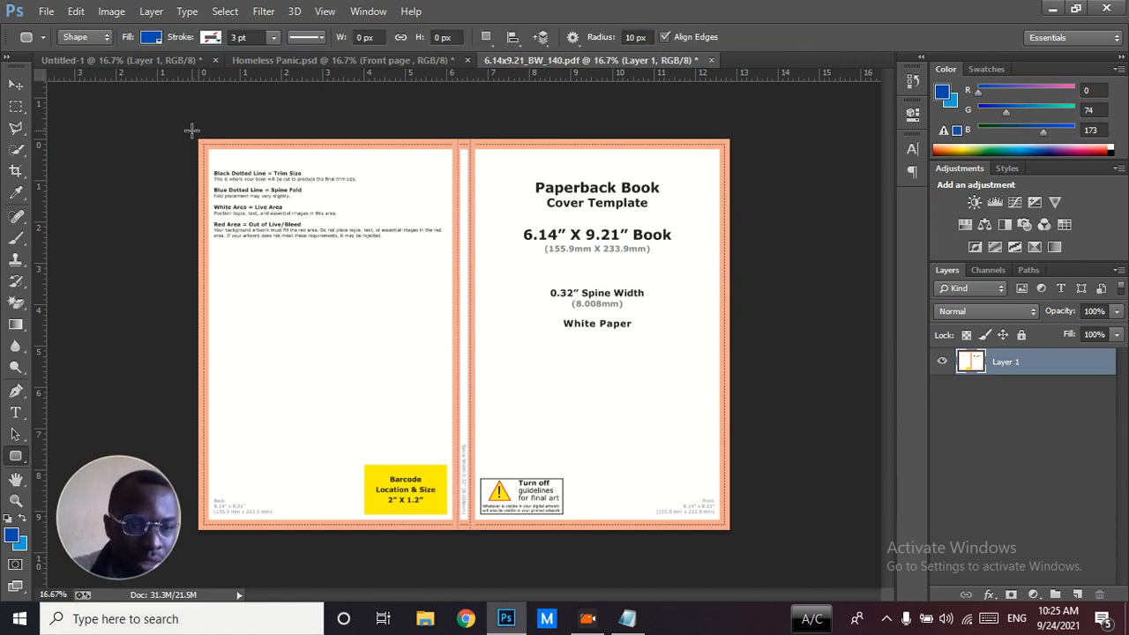
left_click_drag(191, 131, 734, 535)
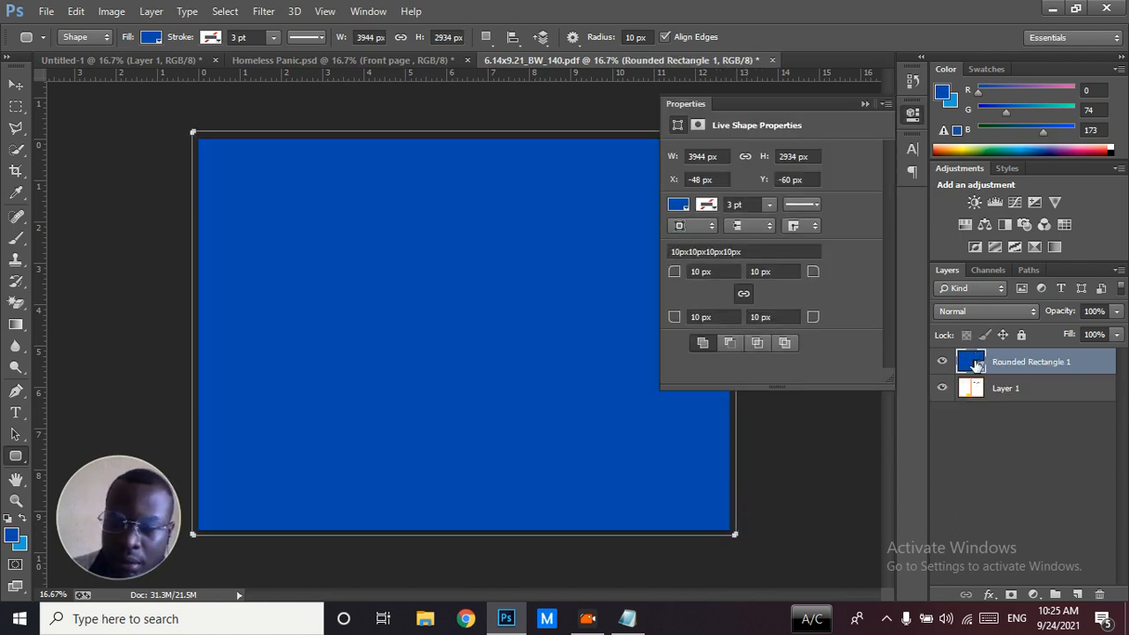
double_click(971, 364)
type("ffffff")
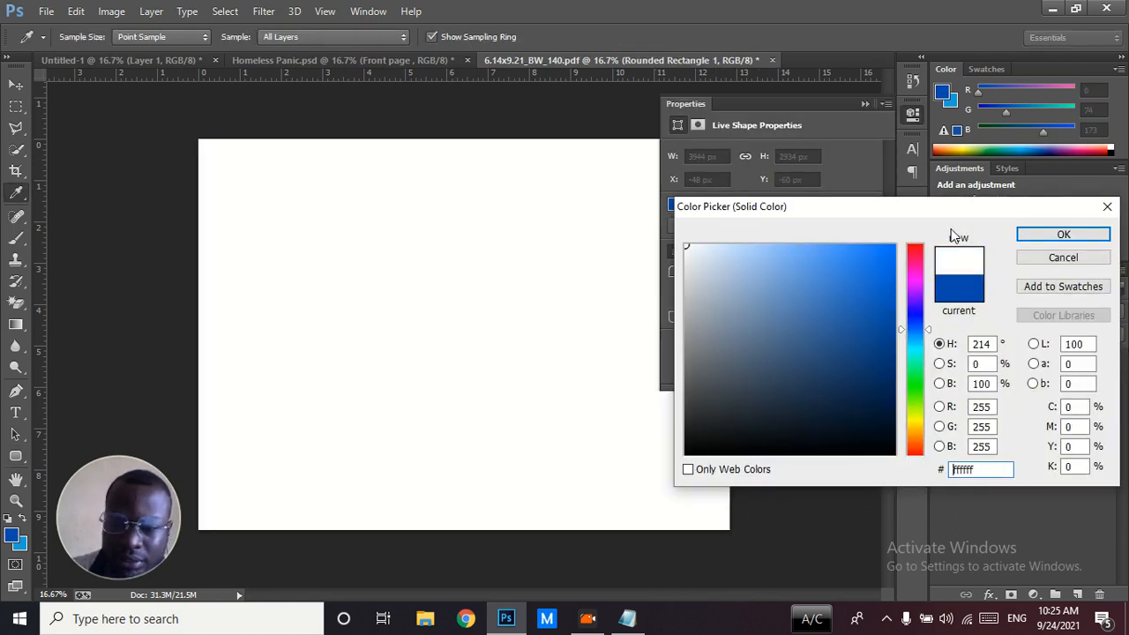
left_click(1063, 235)
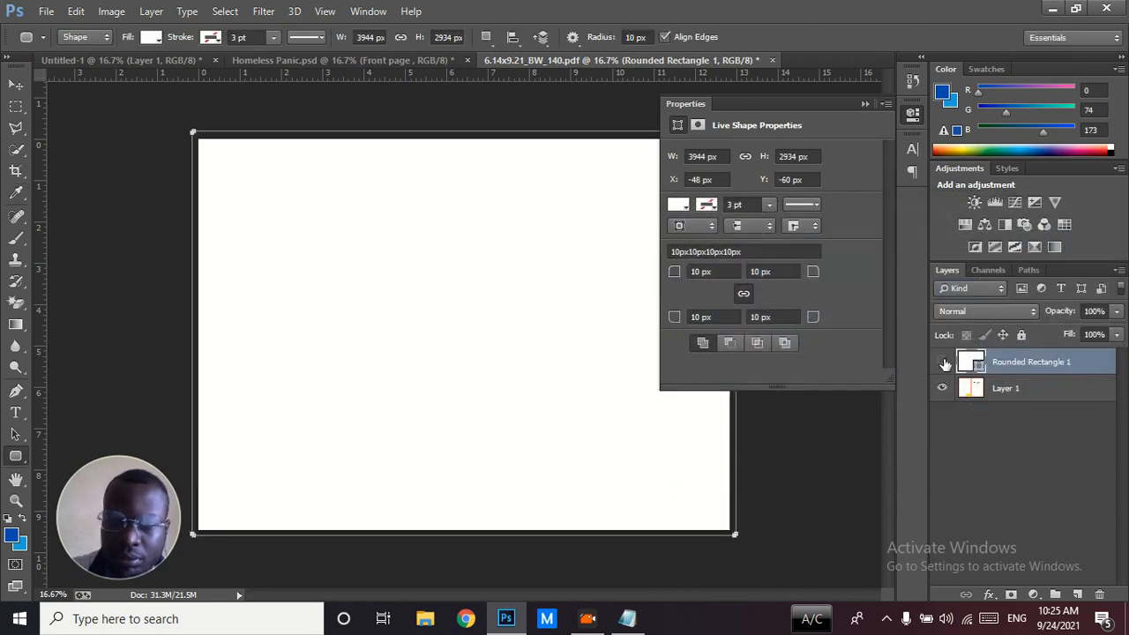
Hide the white rectangle layer and place a vertical guide along the outer edge of the front cover's live area
left_click(942, 362)
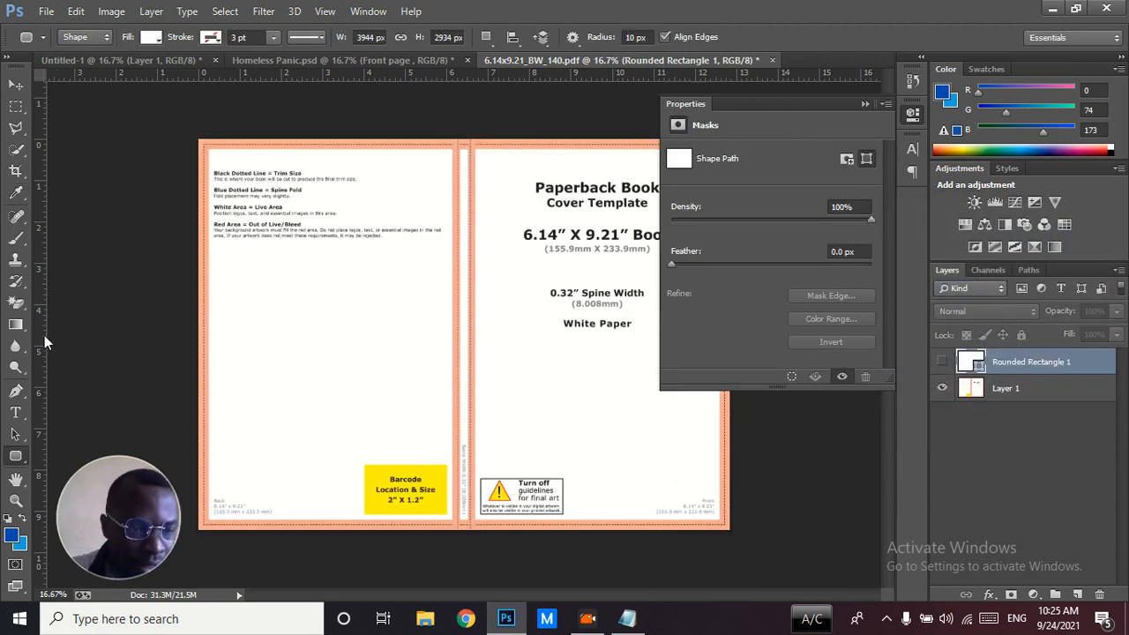
left_click(865, 104)
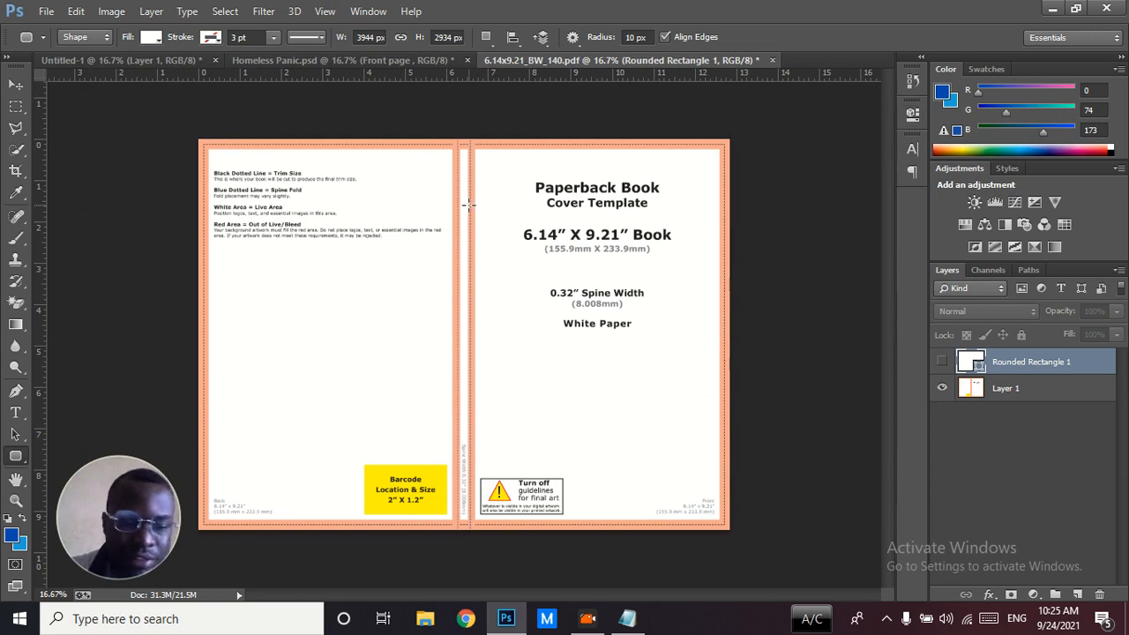
left_click_drag(40, 370, 722, 438)
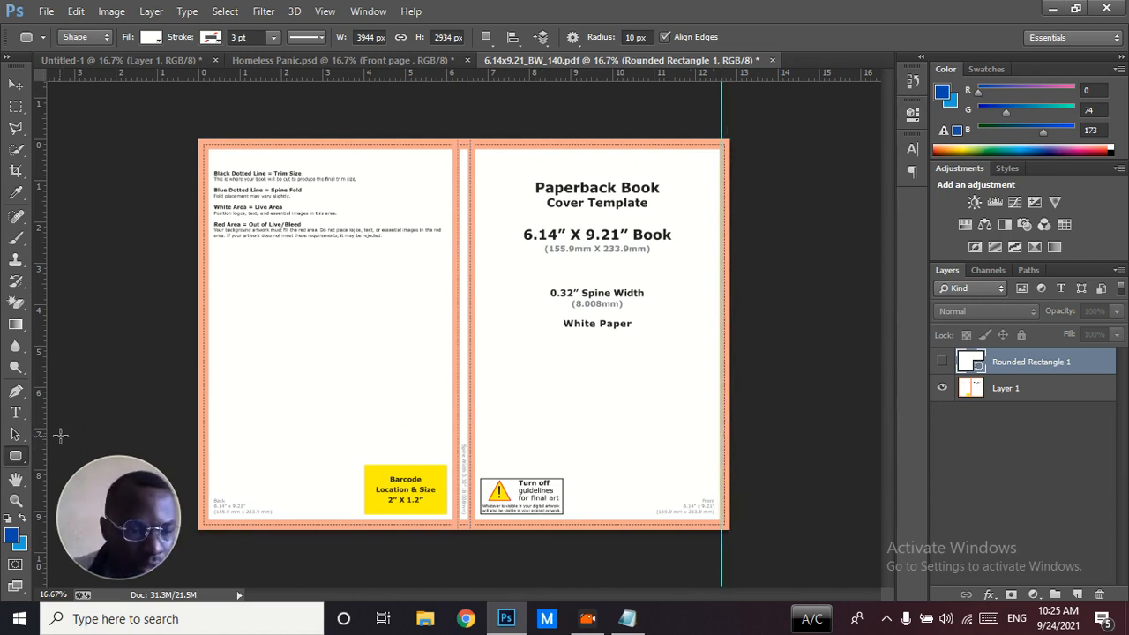
Place vertical guides along both edges of the spine and along the outer edge of the back cover's live area
left_click_drag(38, 446, 472, 477)
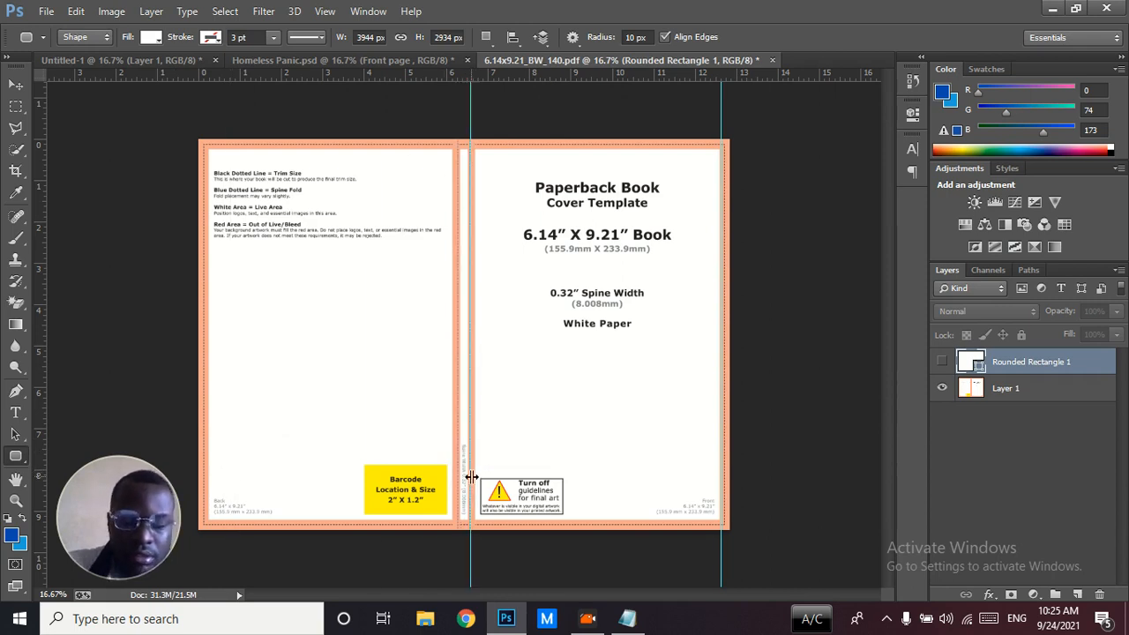
key("ctrl+plus")
left_click_drag(39, 376, 456, 420)
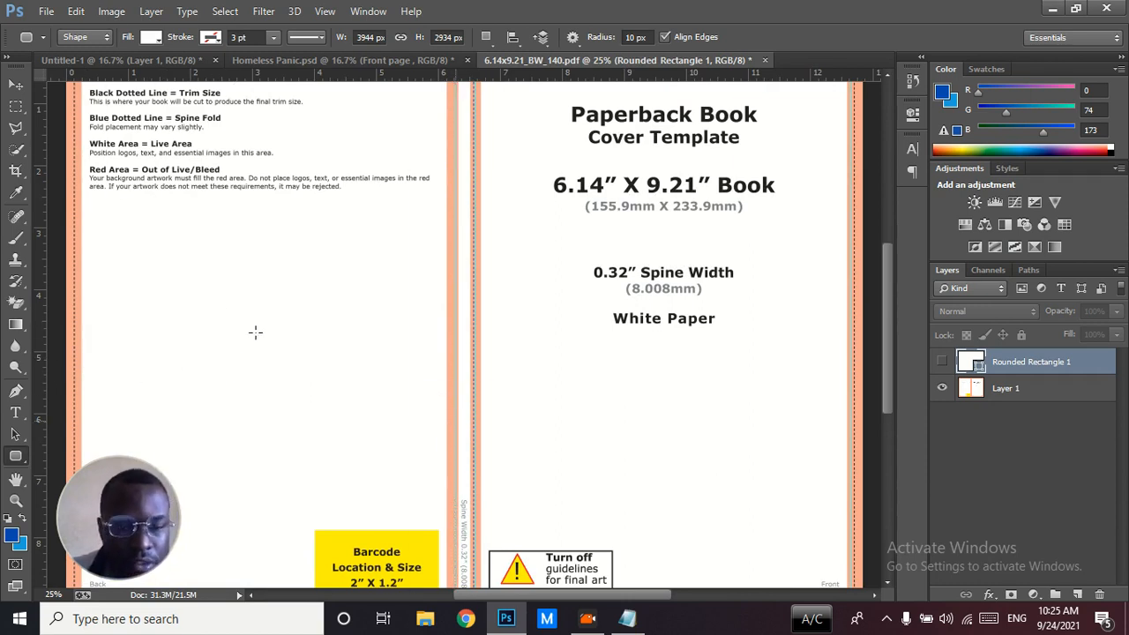
left_click_drag(42, 332, 81, 343)
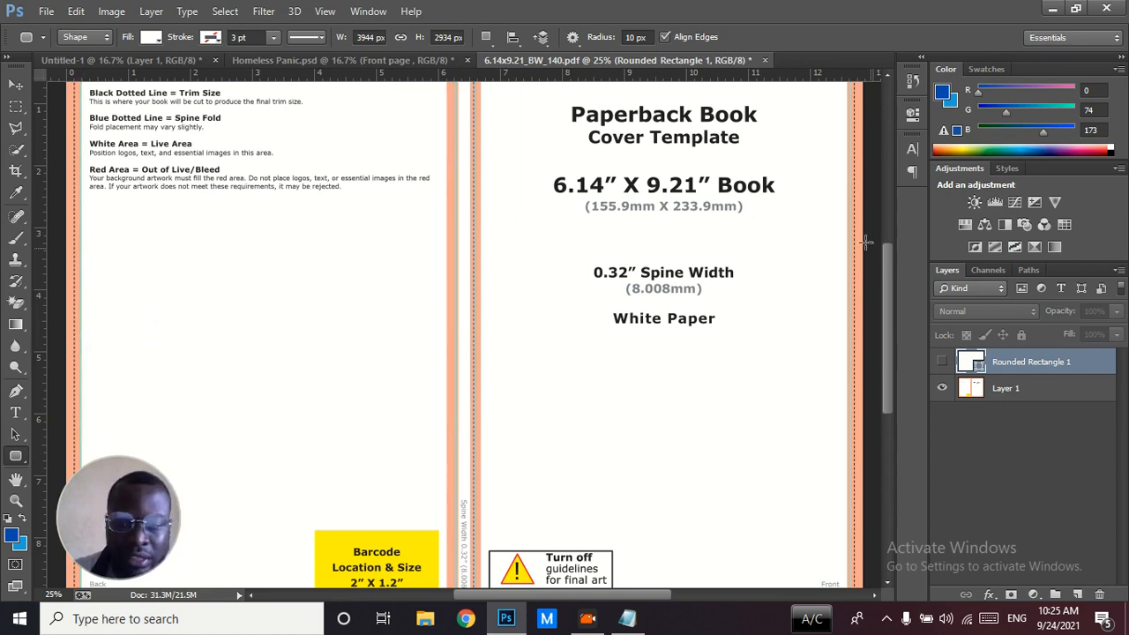
Place horizontal guides along the lower and upper edges of the template's live area, and fit the whole cover in view
left_click_drag(887, 297, 889, 349)
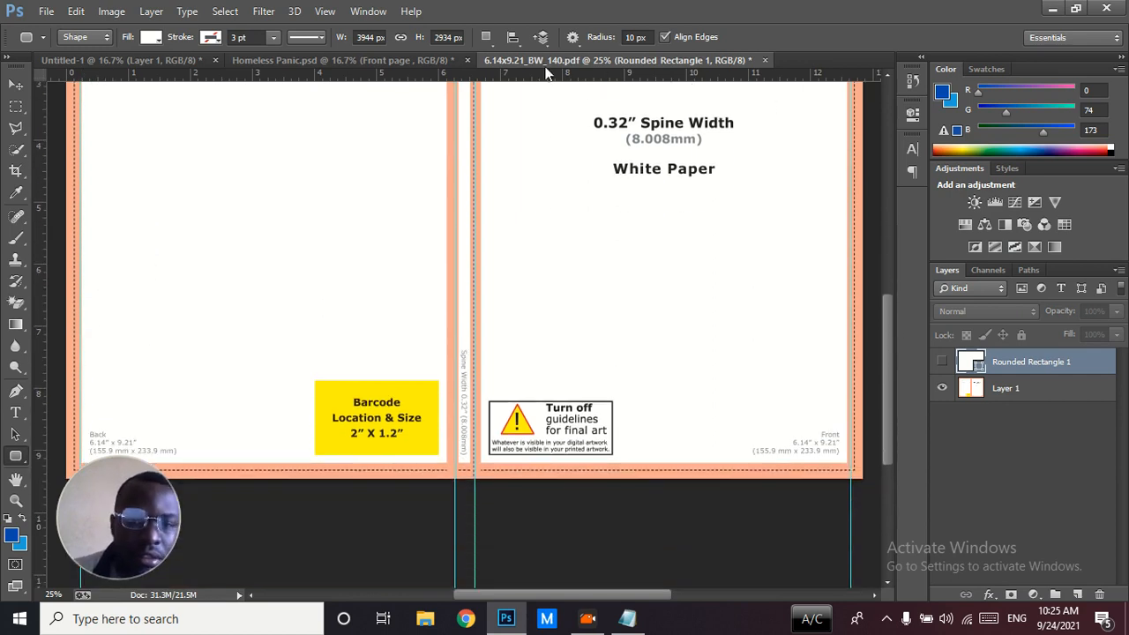
left_click_drag(525, 74, 525, 464)
left_click_drag(888, 393, 879, 268)
left_click_drag(553, 74, 567, 224)
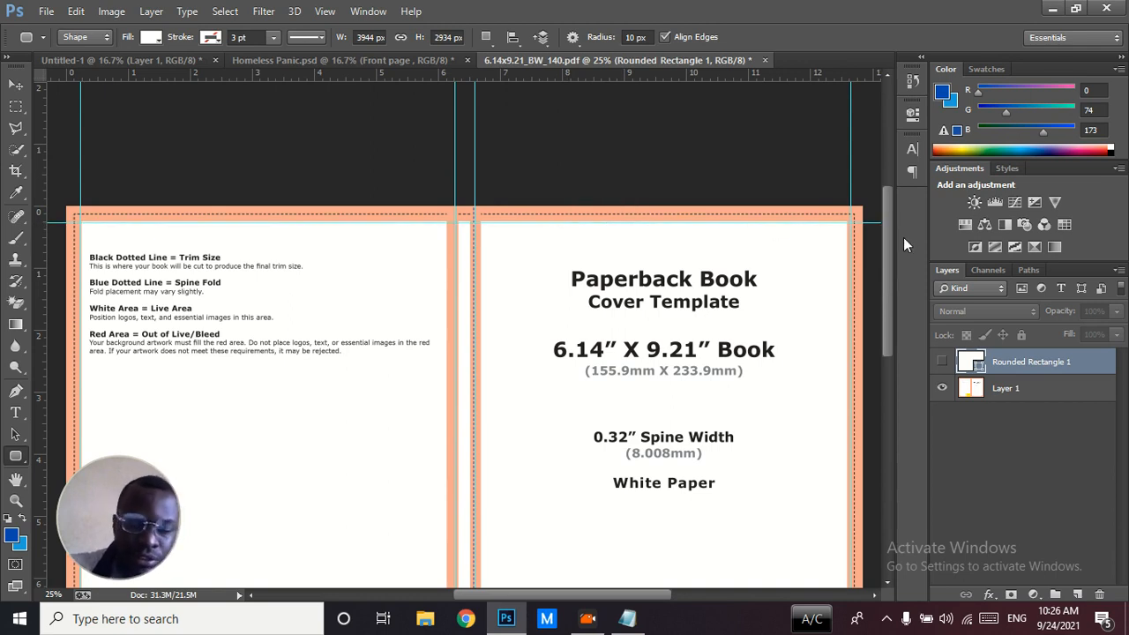
key("ctrl+0")
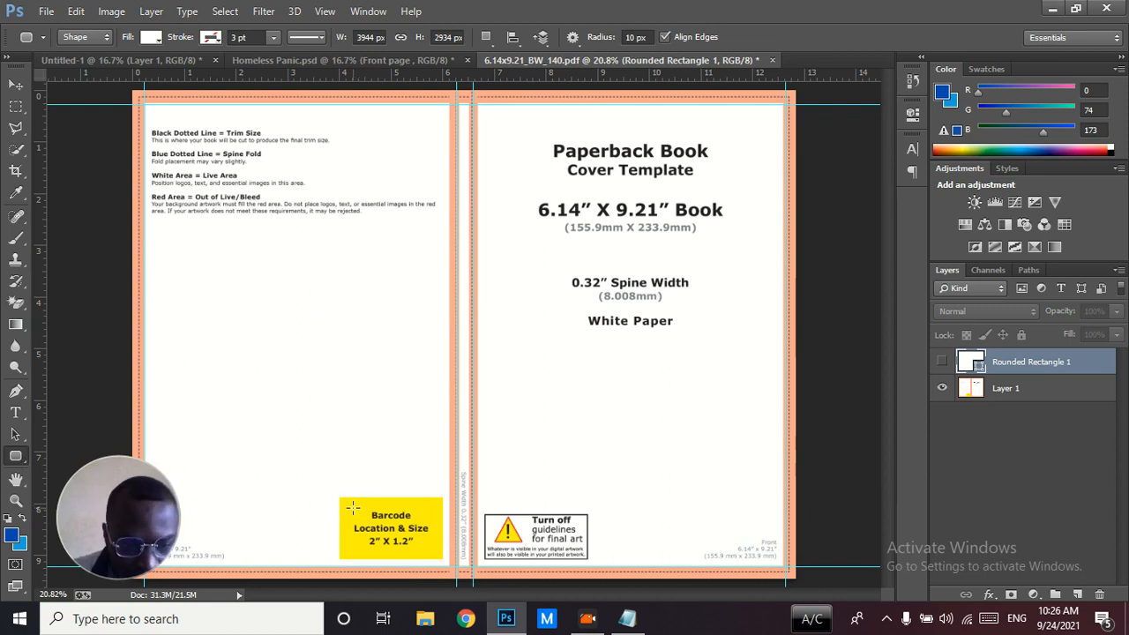
Draw a rounded rectangle about 611 x 366 px over the yellow barcode area and set its fill to black (000000)
left_click_drag(339, 497, 444, 562)
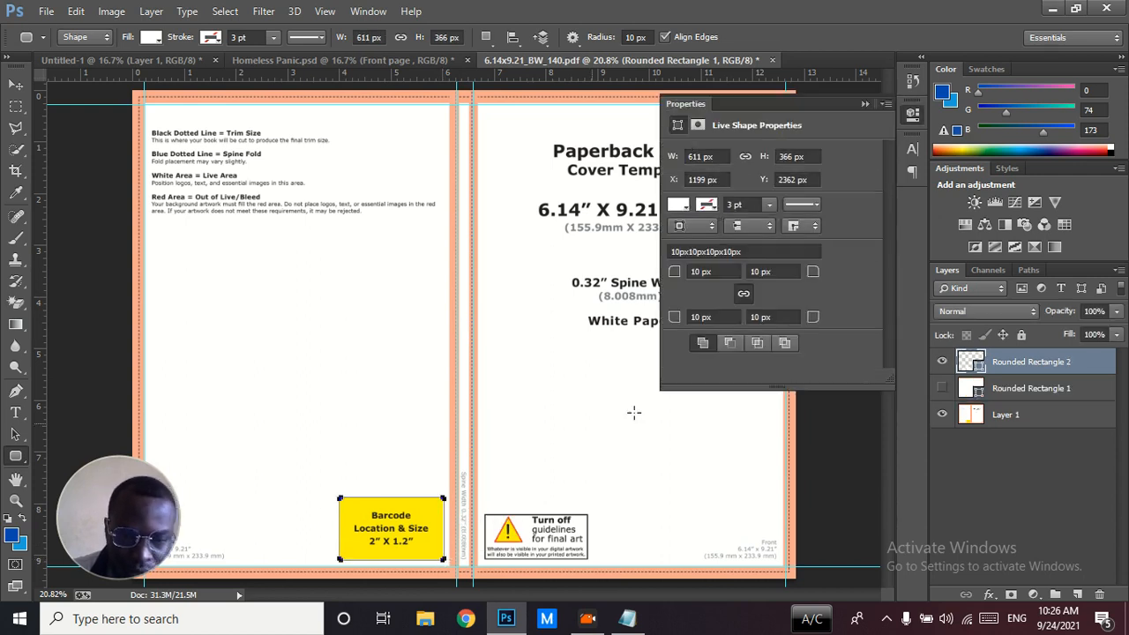
double_click(967, 362)
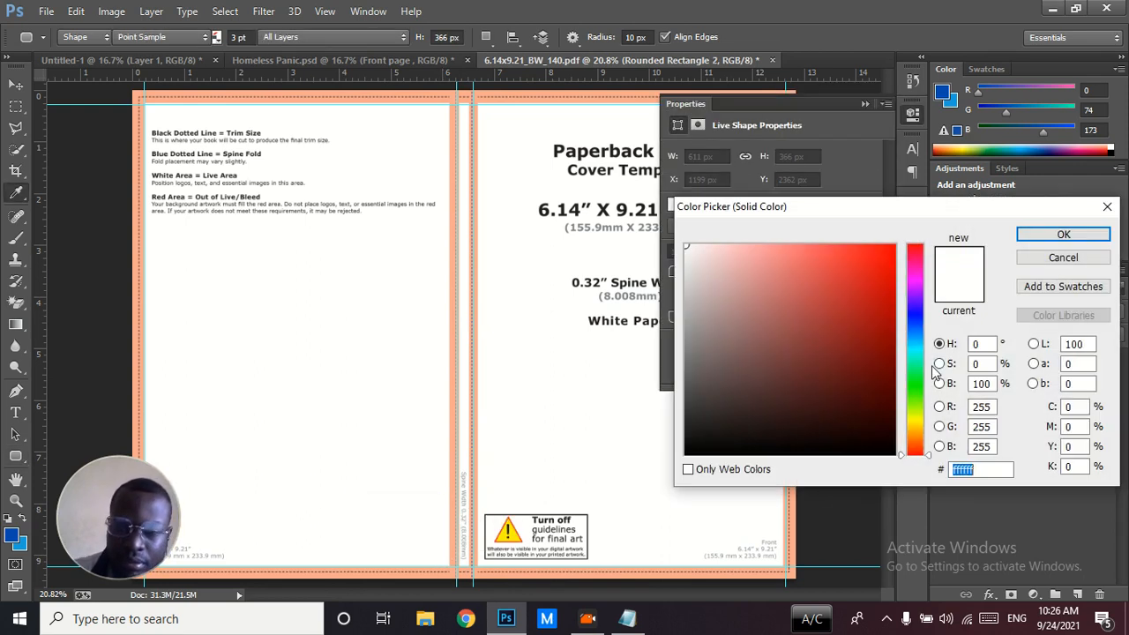
type("000000")
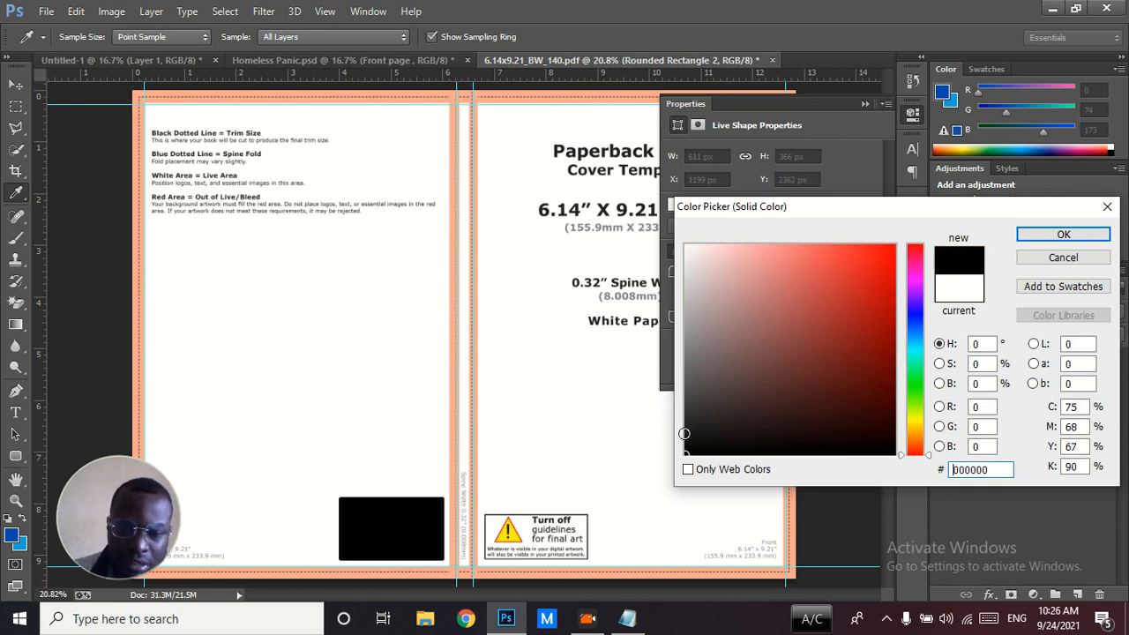
left_click(1064, 233)
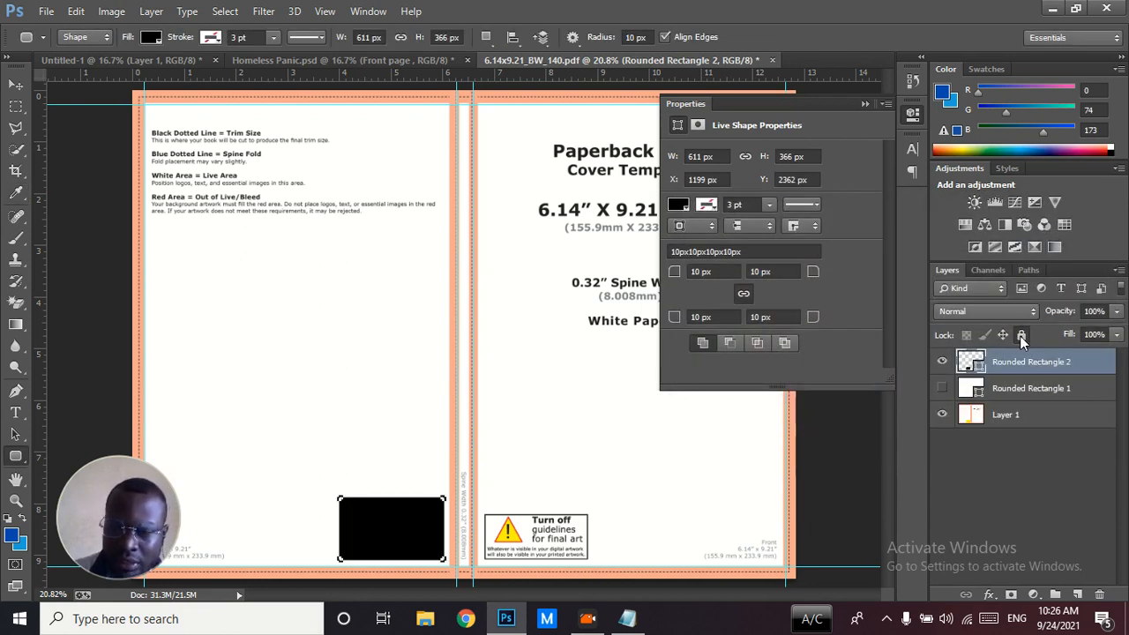
Lock the black barcode rectangle layer and make the white Rounded Rectangle 1 layer visible again
left_click(1020, 334)
left_click(864, 102)
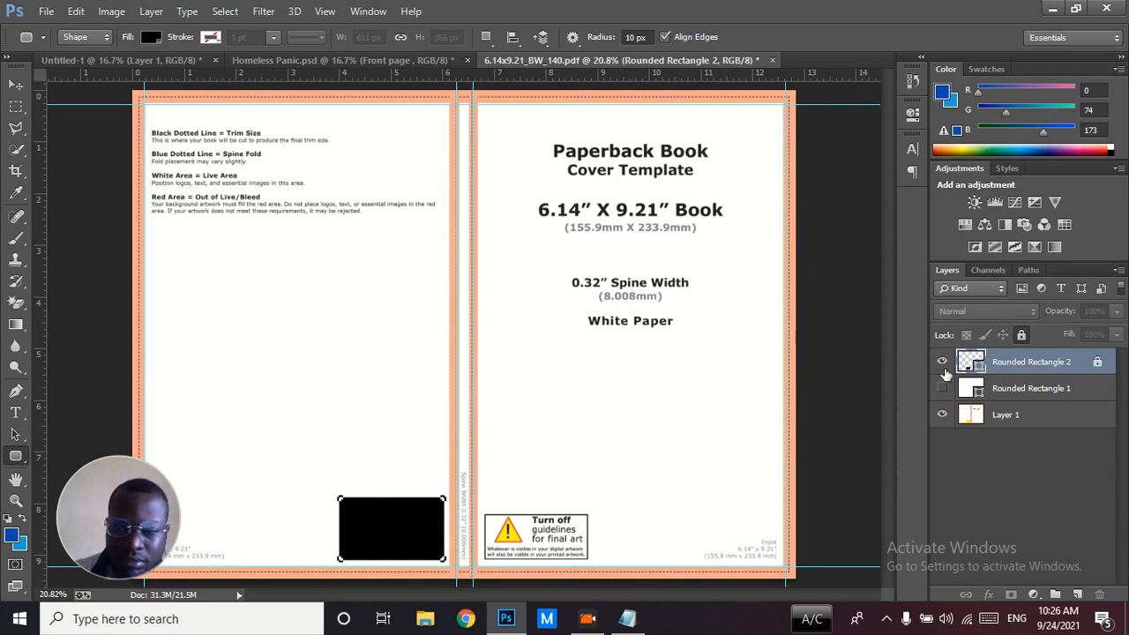
left_click(943, 390)
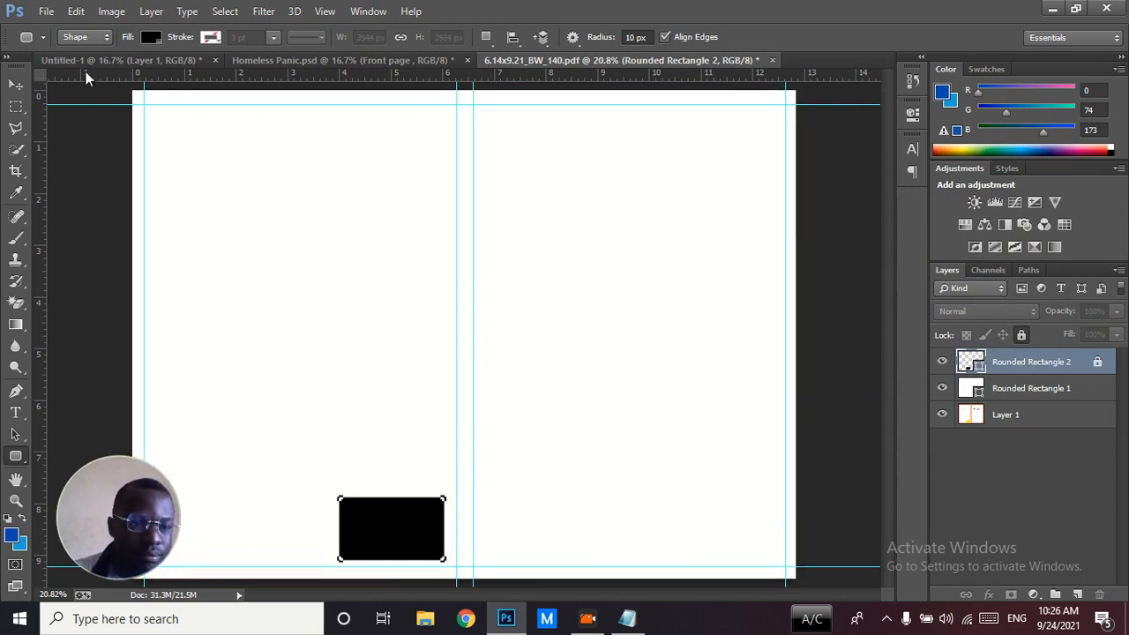
left_click(14, 83)
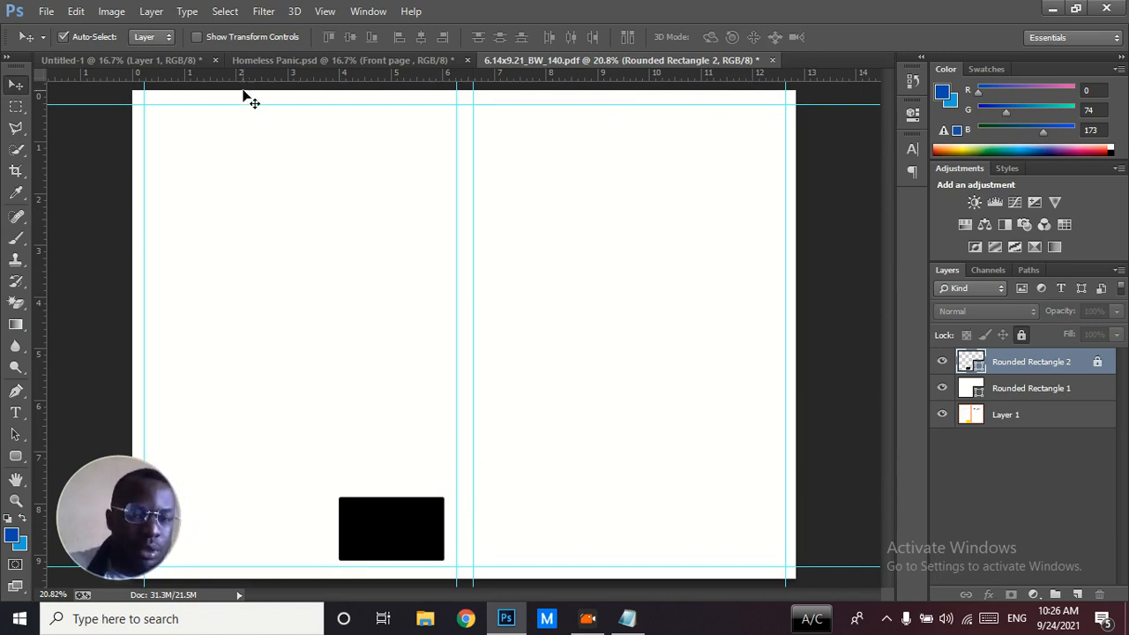
Cancel quitting, view the finished front cover in Homeless Panic.psd, and return to the street photo in Untitled-1
key("ctrl+q")
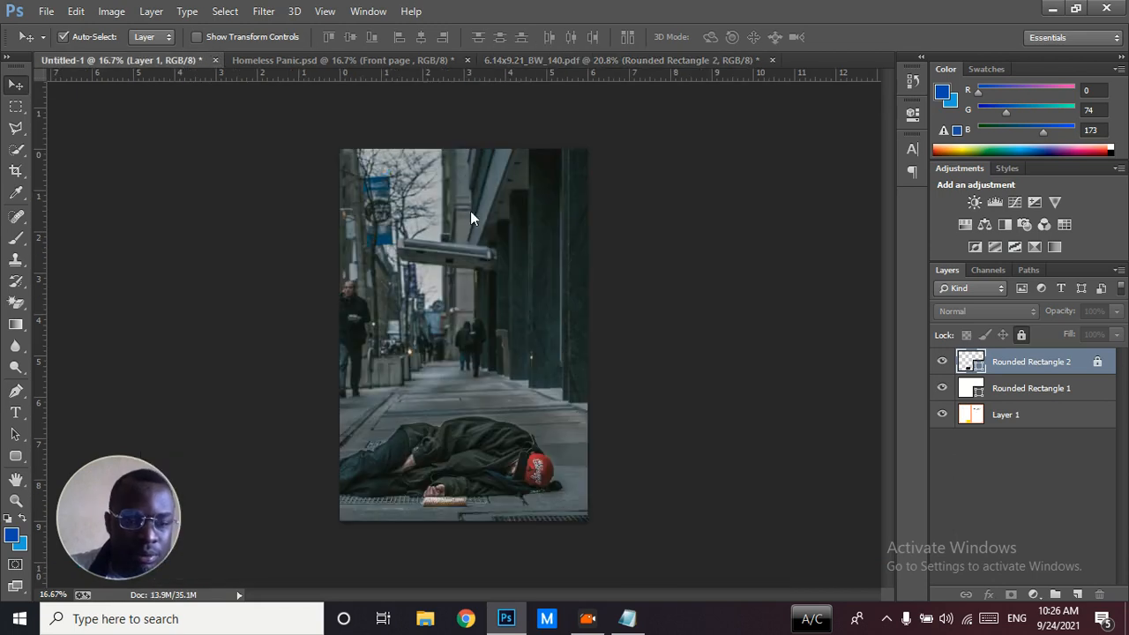
left_click(637, 245)
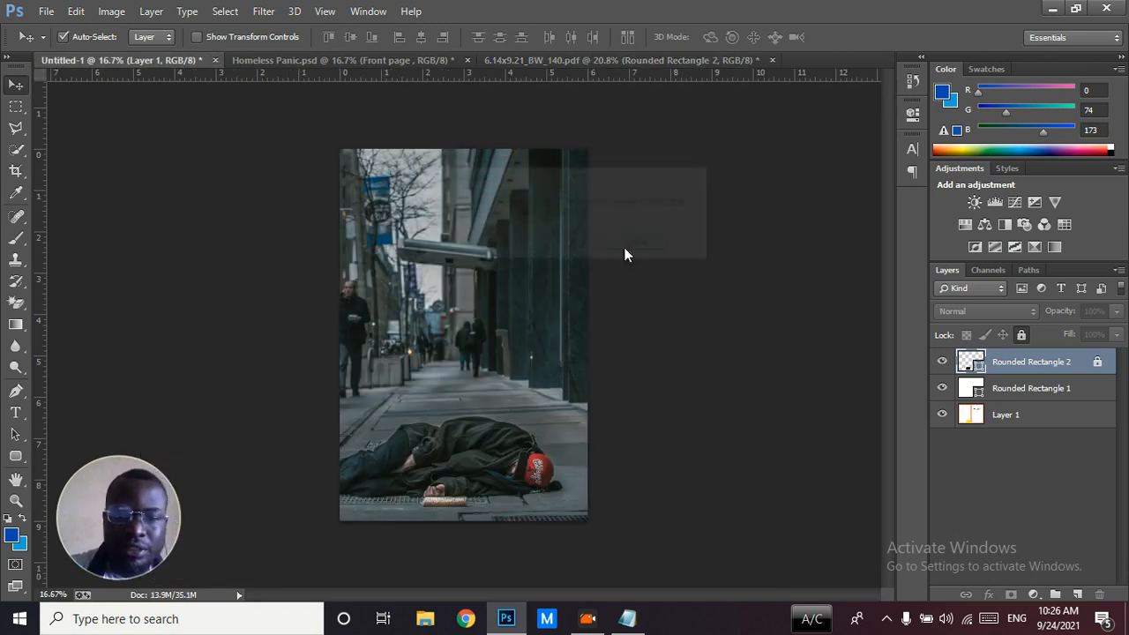
left_click(422, 61)
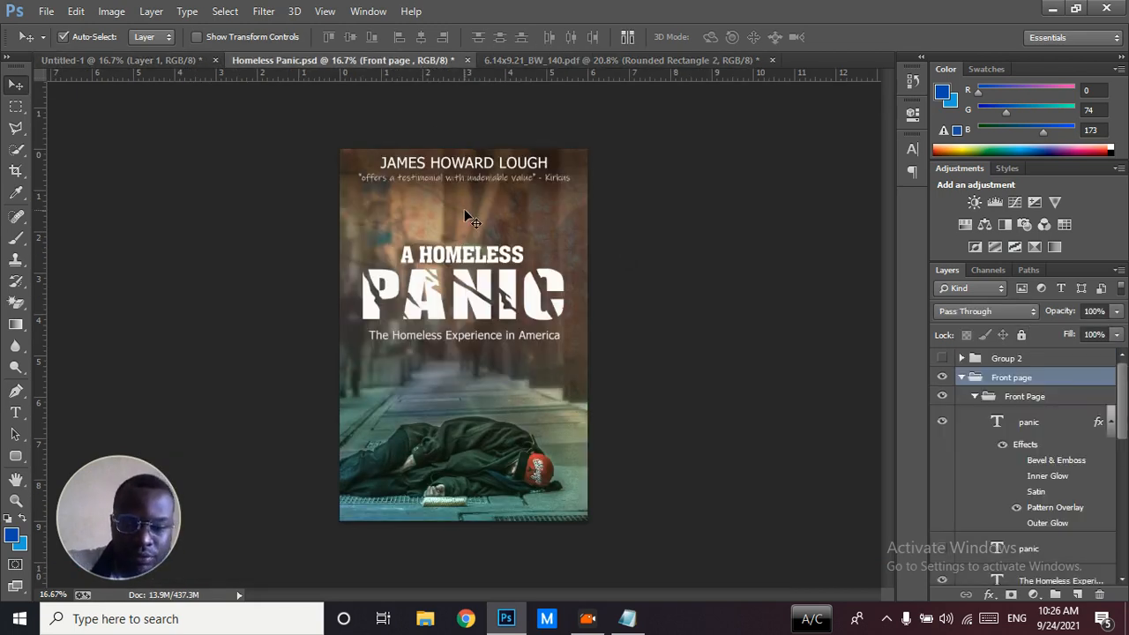
left_click(187, 62)
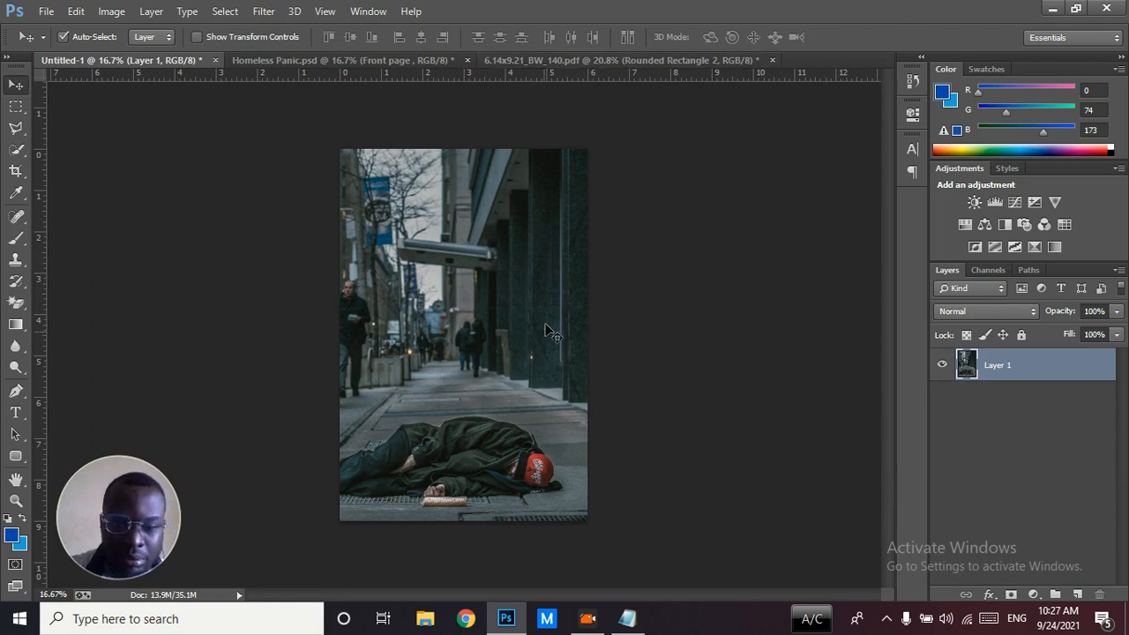
Duplicate the street photo layer into 6.14x9.21_BW_140.pdf as Layer 2, and close Untitled-1 without saving it
right_click(982, 370)
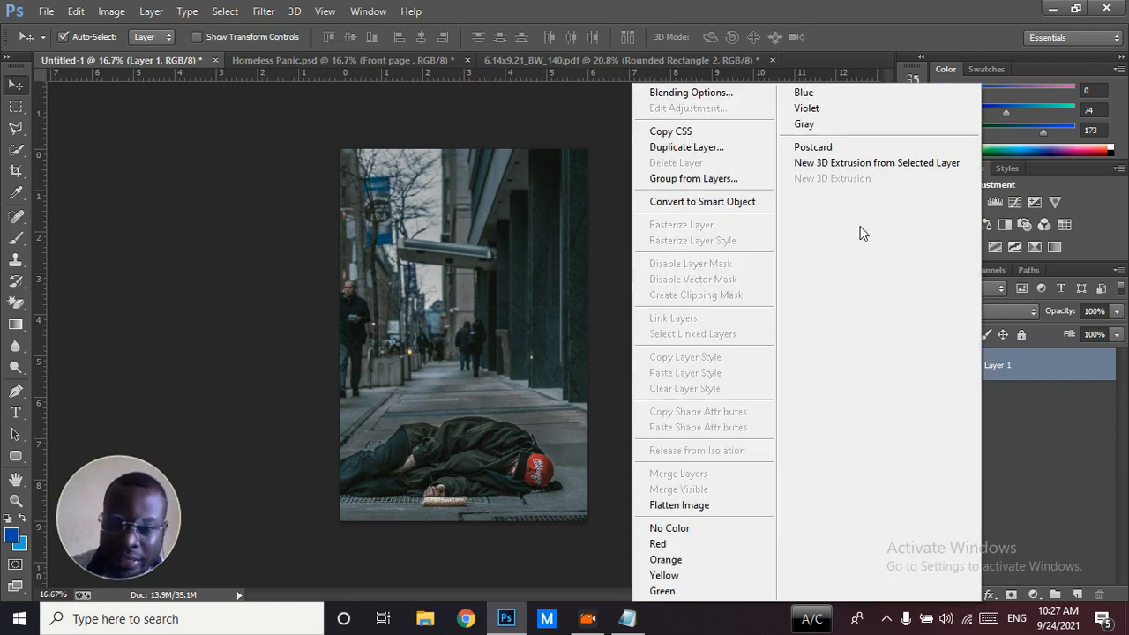
left_click(696, 147)
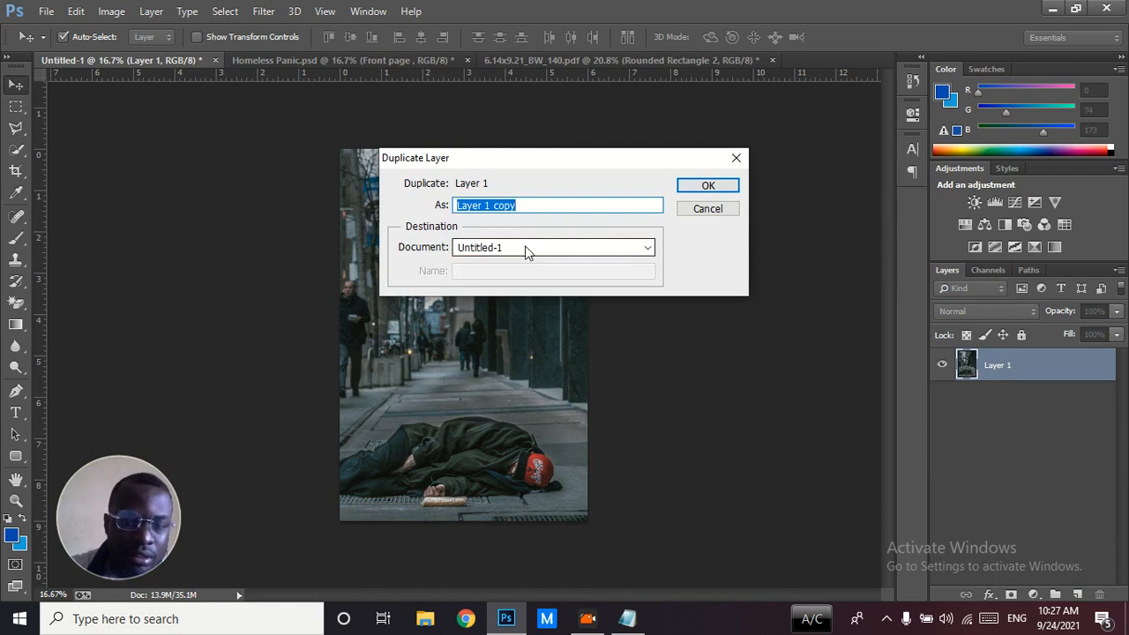
left_click(527, 250)
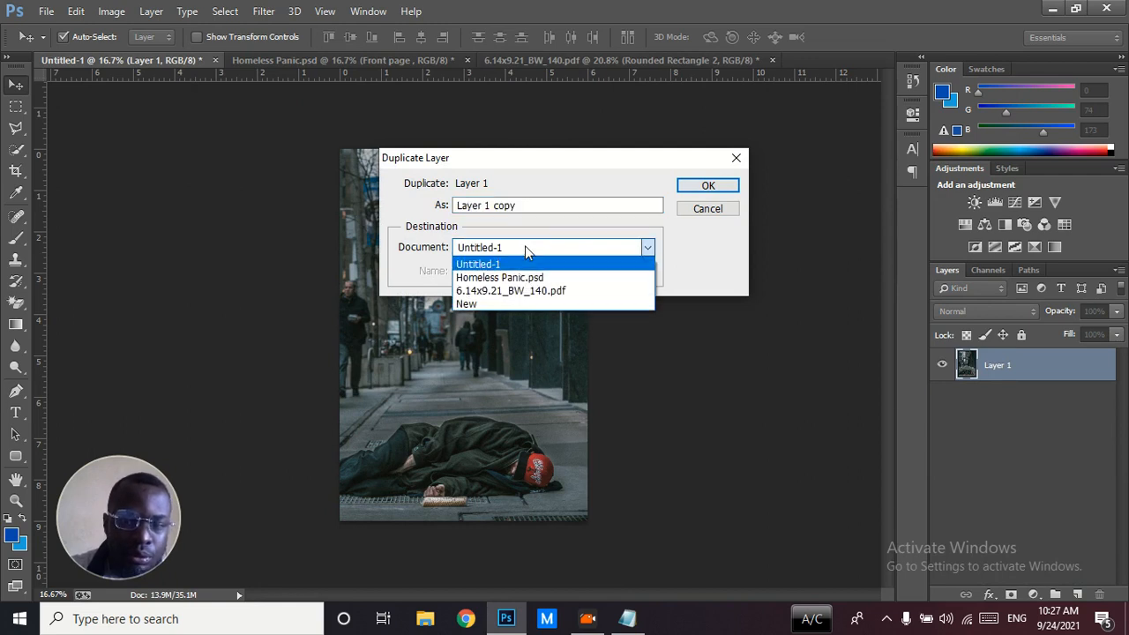
left_click(510, 291)
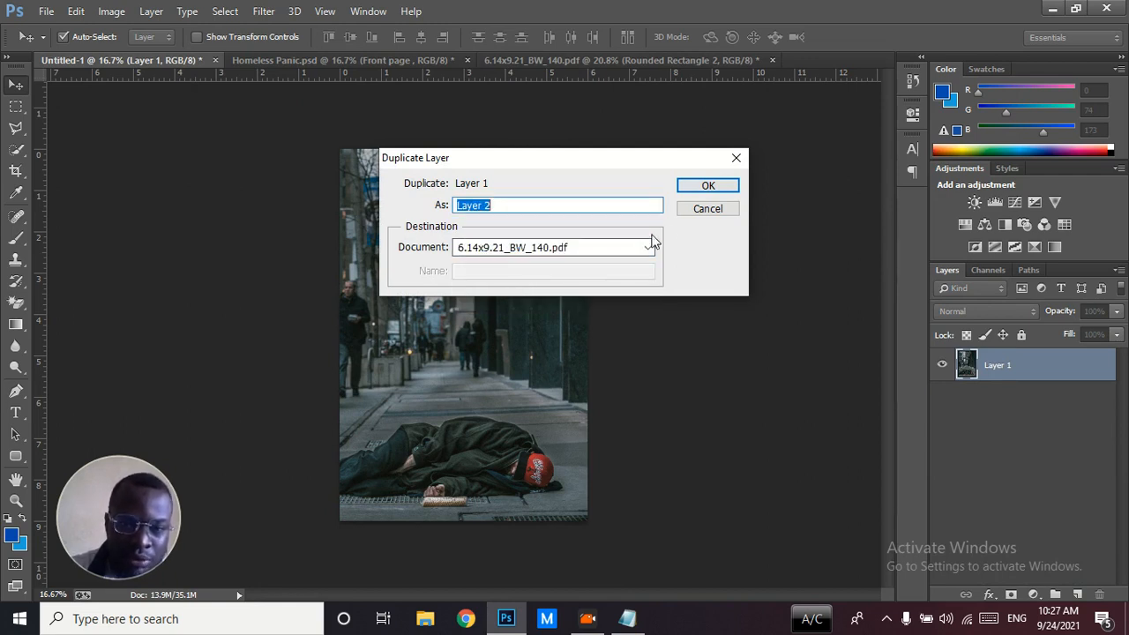
left_click(687, 186)
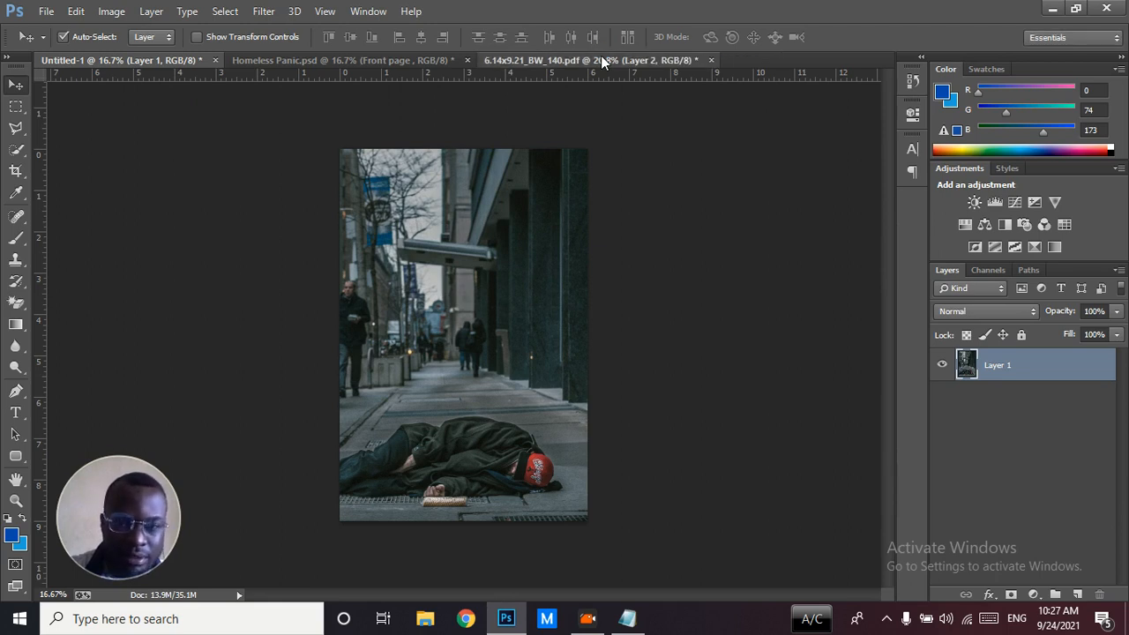
left_click(602, 60)
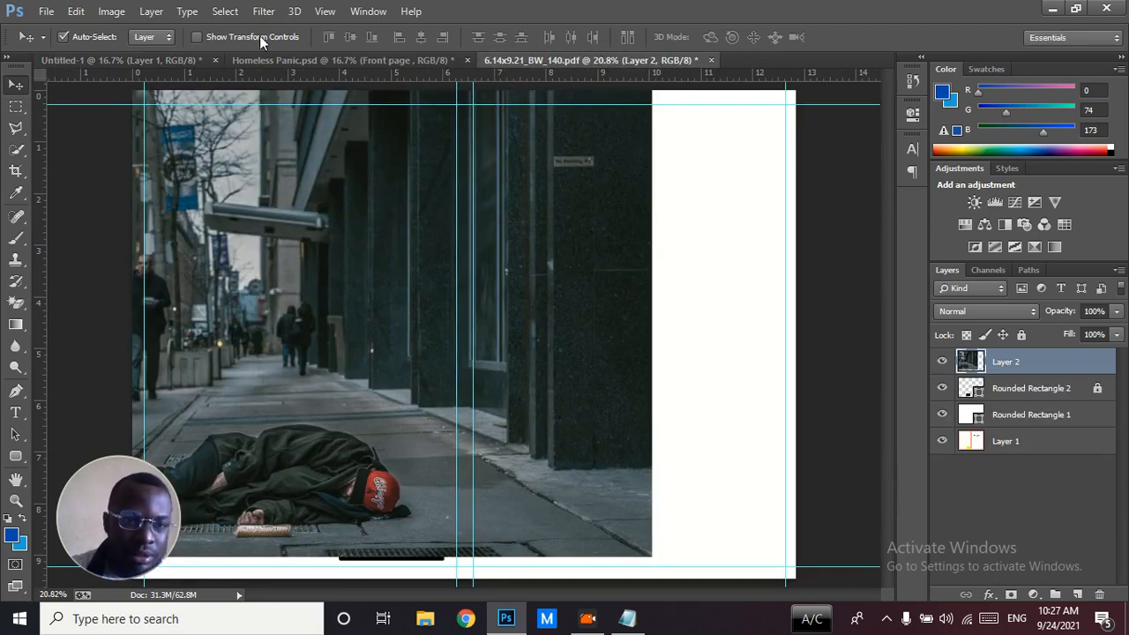
left_click(215, 60)
left_click(565, 244)
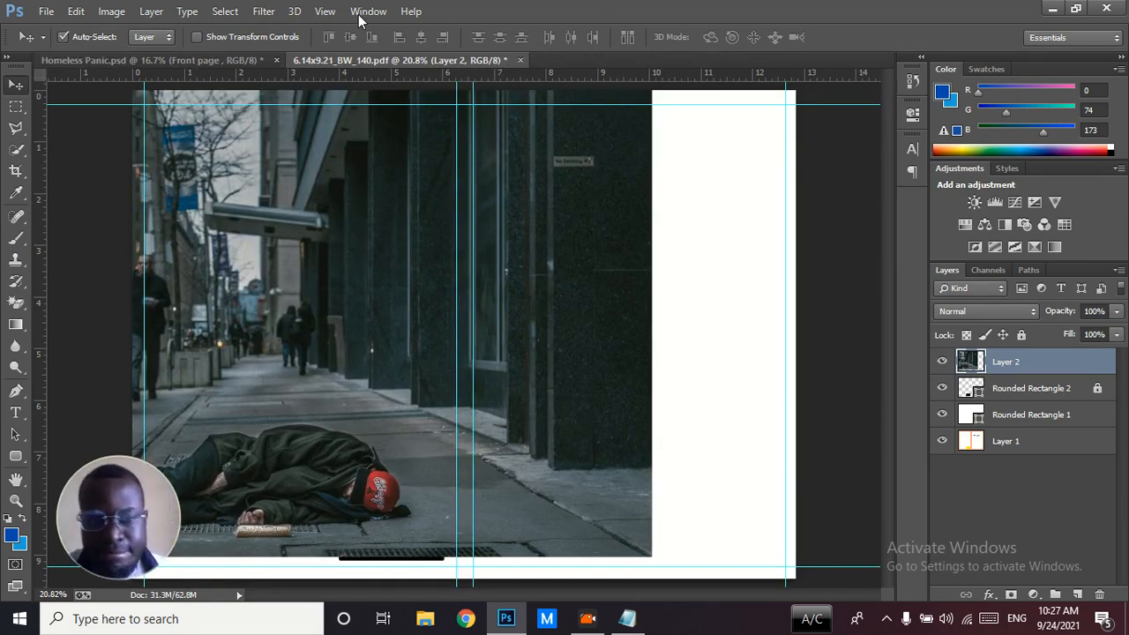
Move the street photo over the front cover and scale it to about 112.5% wide and 110.8% high, covering the whole template
key("ctrl+minus")
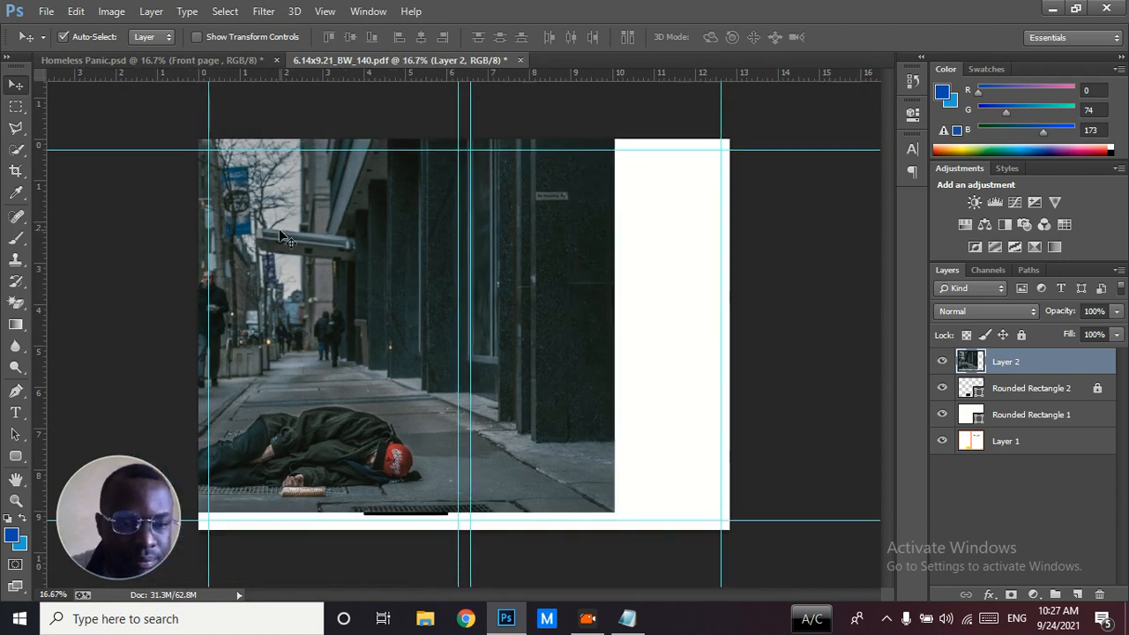
left_click_drag(391, 402, 593, 394)
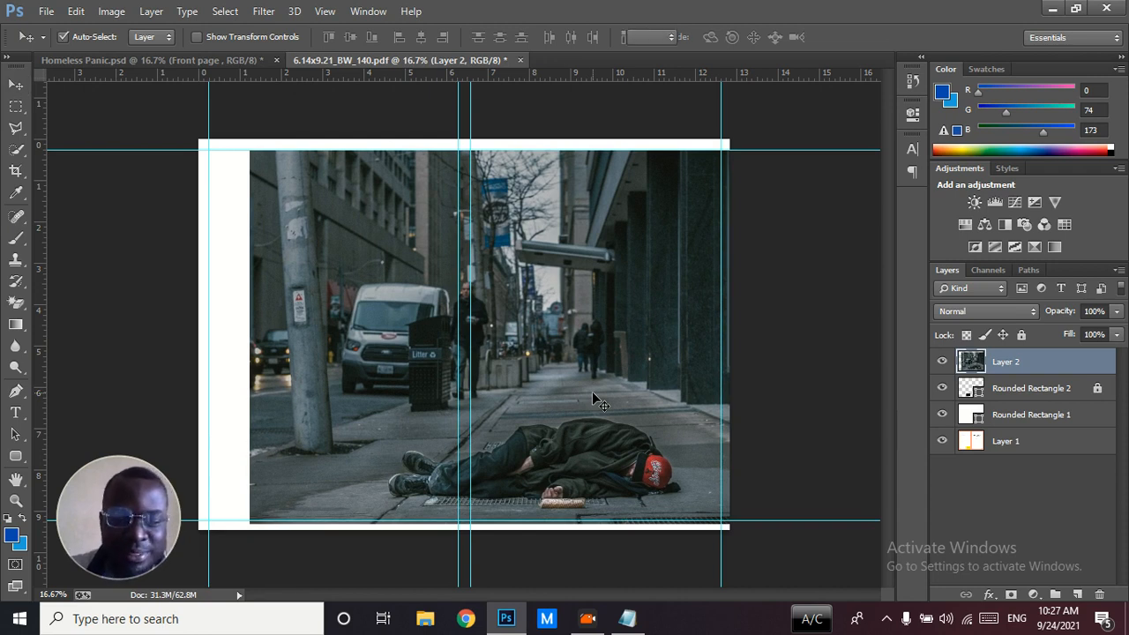
key("ctrl+t")
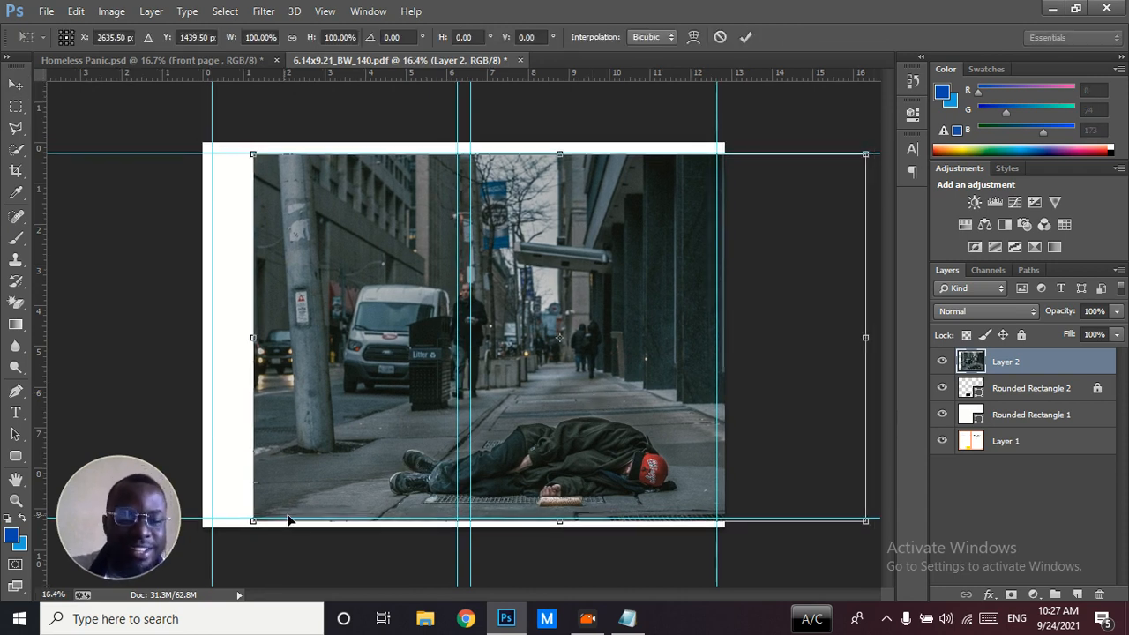
left_click_drag(252, 521, 167, 559)
left_click_drag(280, 414, 284, 404)
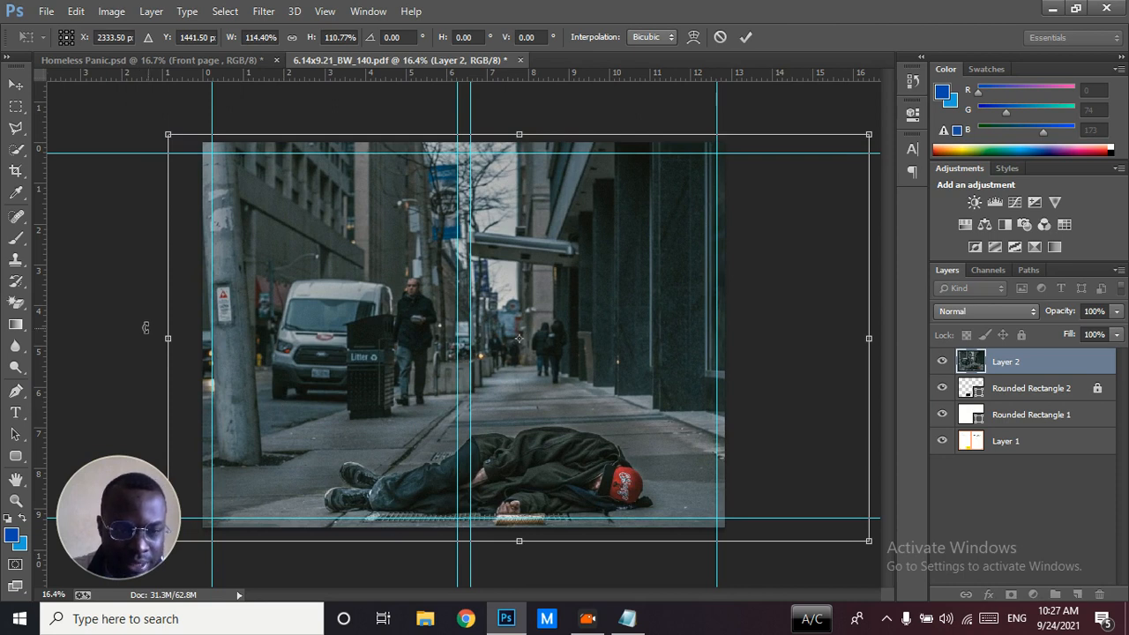
left_click_drag(170, 339, 179, 339)
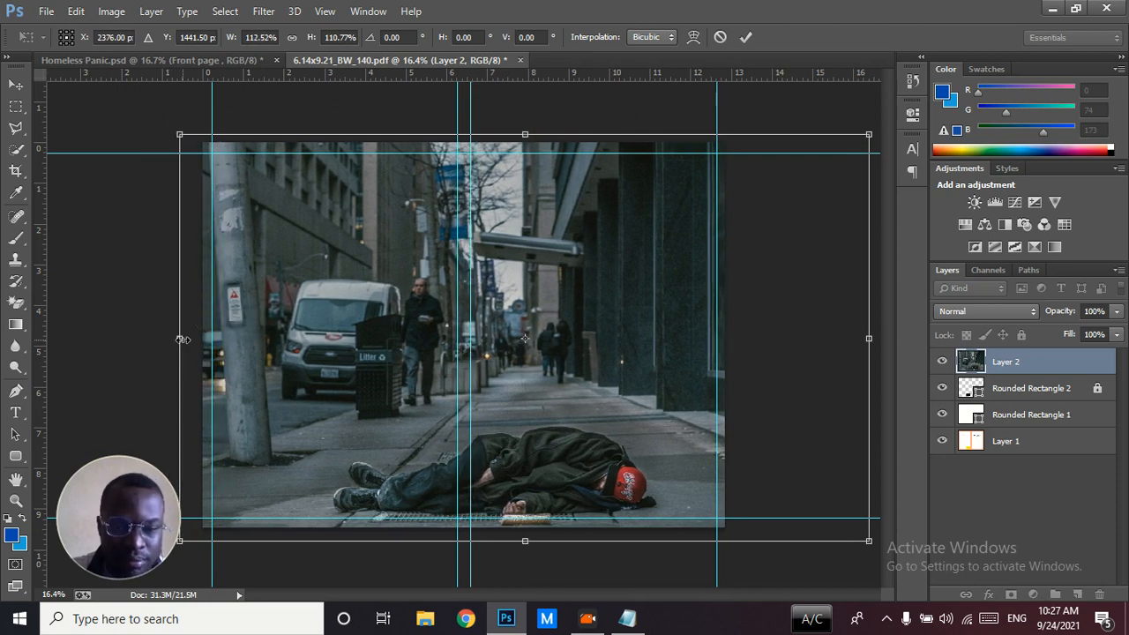
left_click_drag(394, 386, 403, 382)
key("Return")
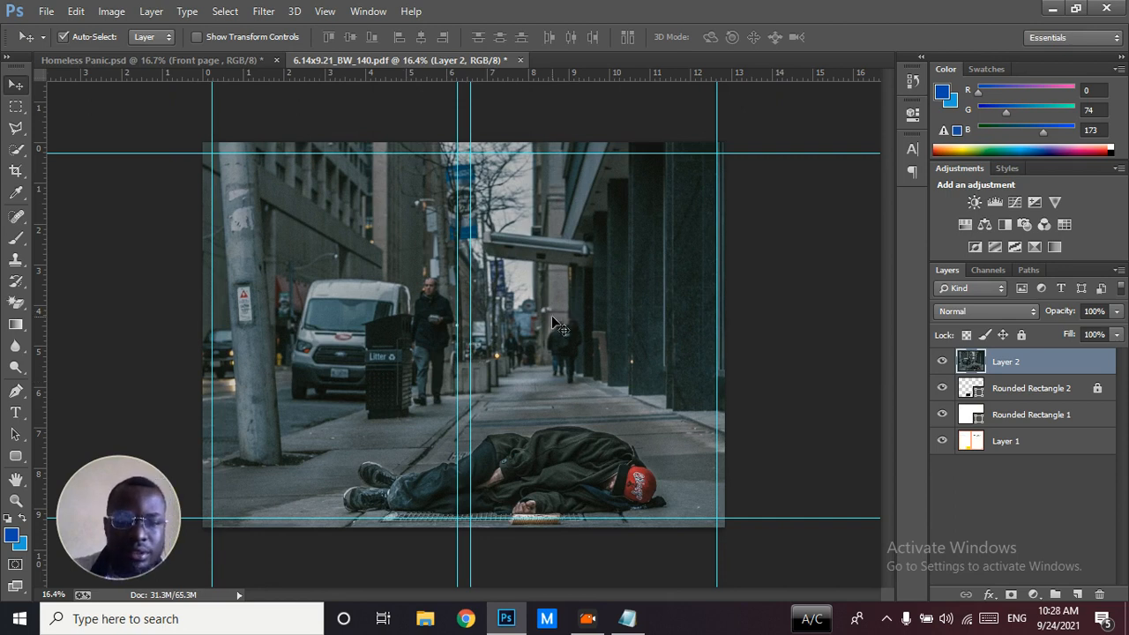
Shift the street photo slightly upward on the template, comparing its placement with the front cover in Homeless Panic.psd
left_click(244, 59)
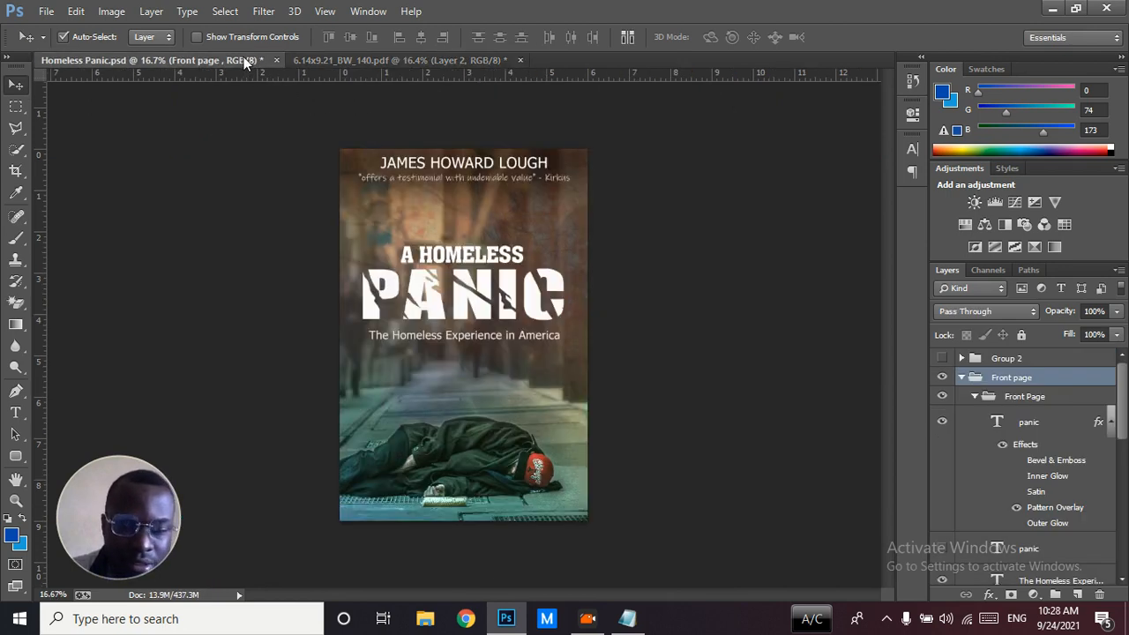
left_click(373, 60)
left_click_drag(610, 422, 611, 409)
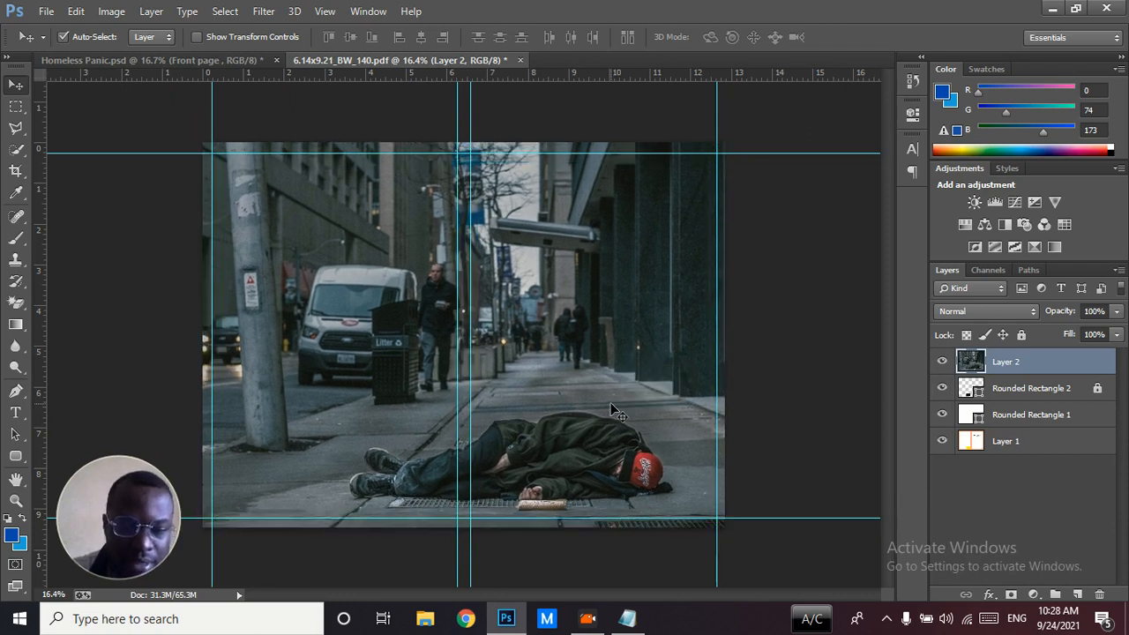
left_click(174, 59)
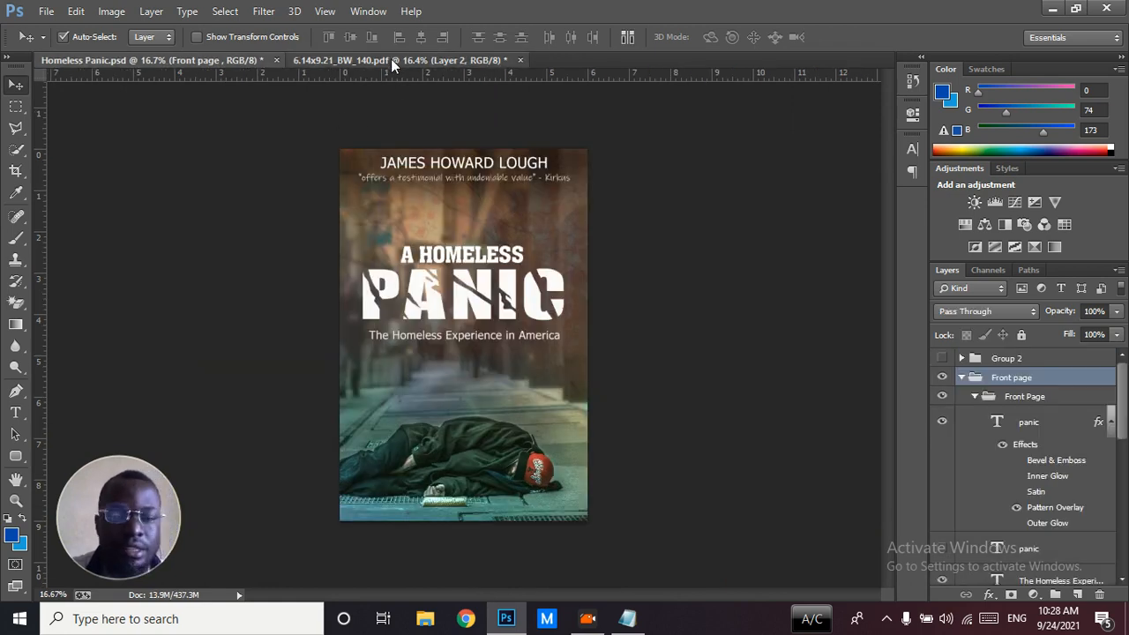
left_click(392, 59)
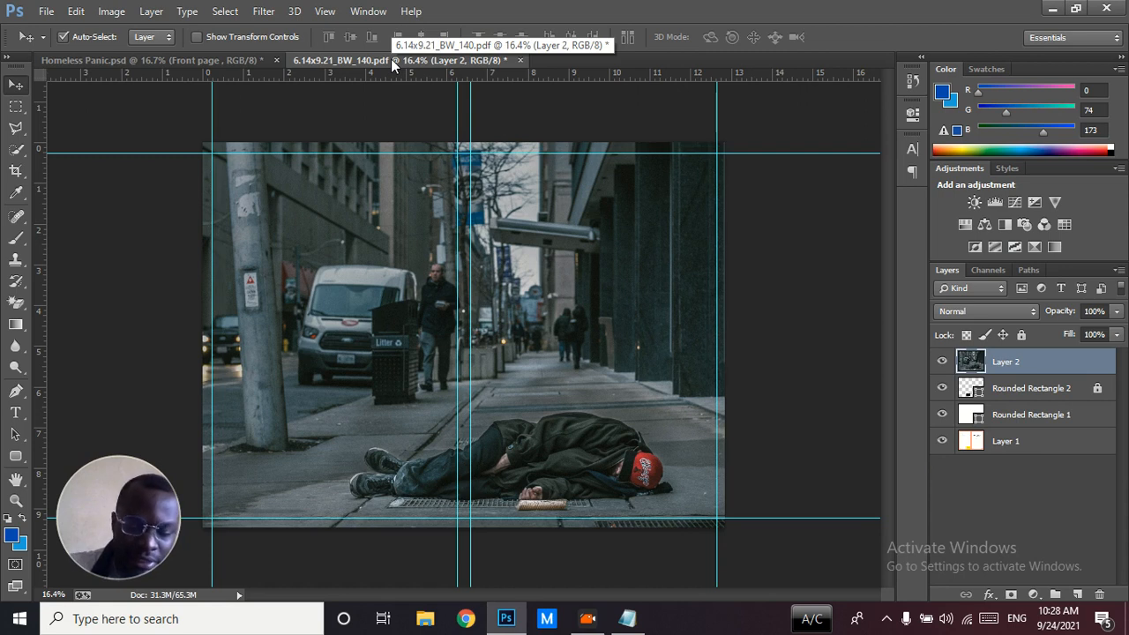
left_click(198, 60)
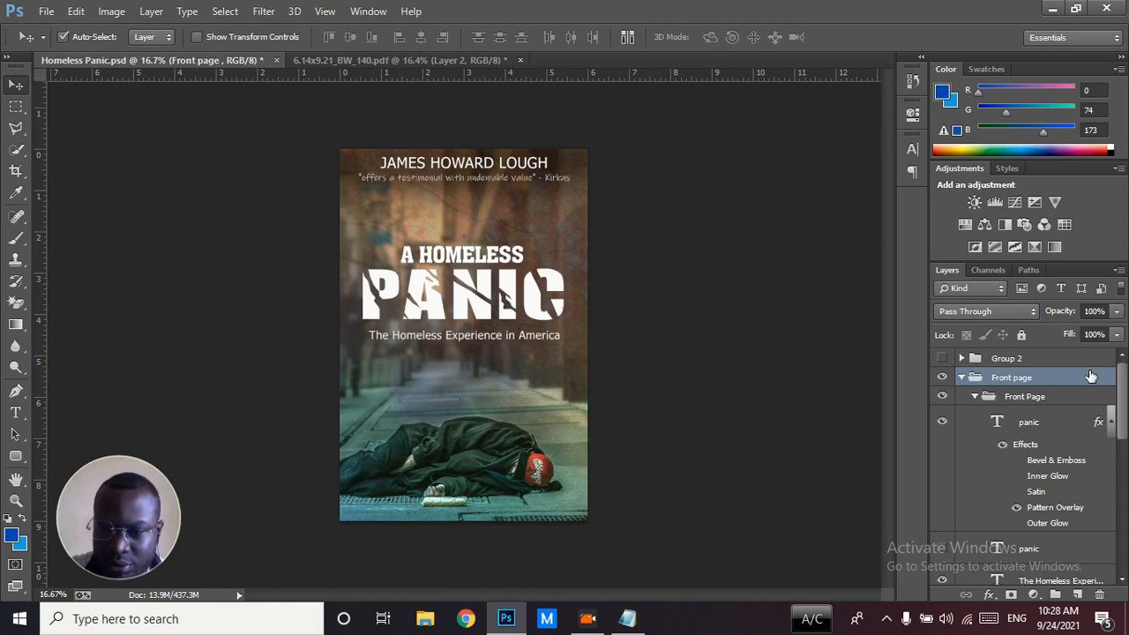
In Homeless Panic.psd, collapse the Front Page text group and hide it so only the cover's background artwork shows
mouse_move(1123, 403)
left_mouse_down()
mouse_move(1124, 452)
mouse_move(1122, 397)
left_mouse_up()
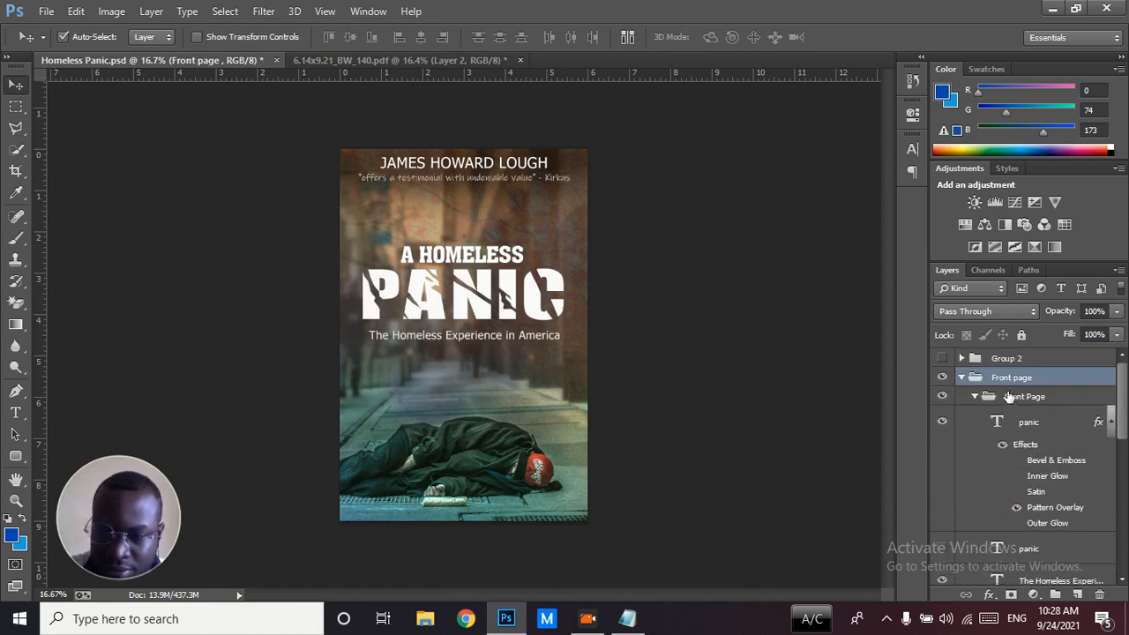
left_click(942, 377)
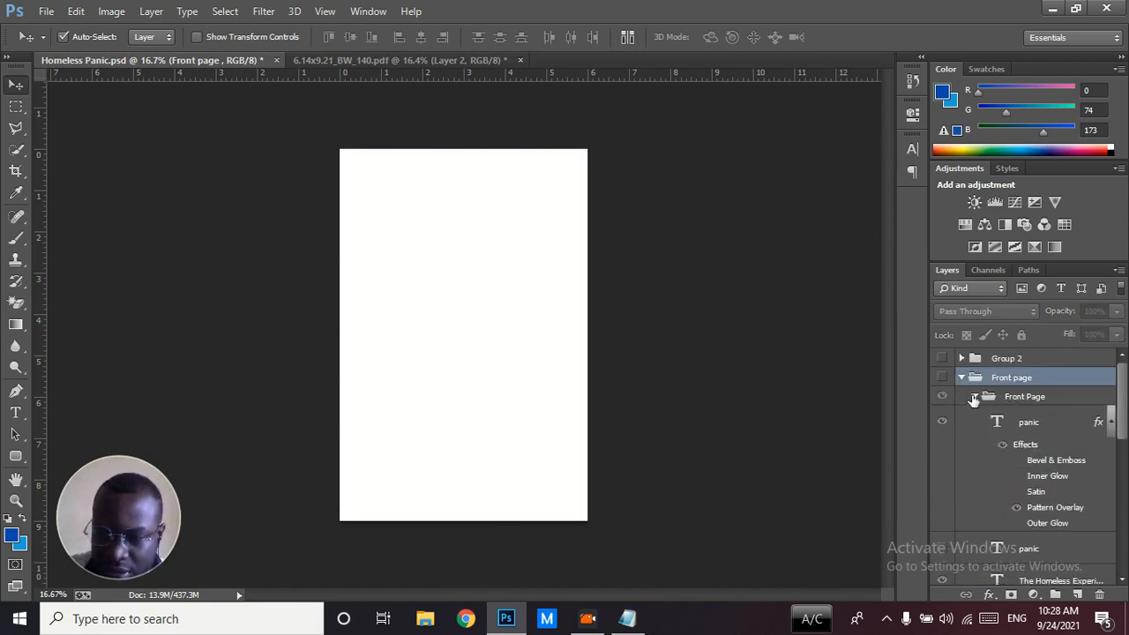
left_click(974, 397)
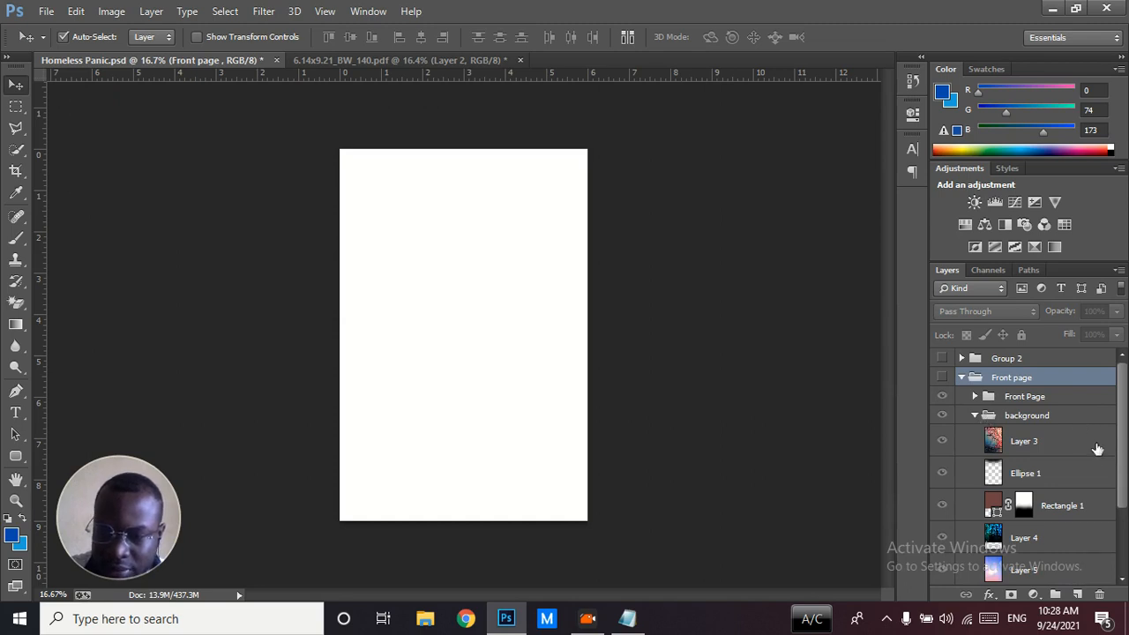
left_click(941, 377)
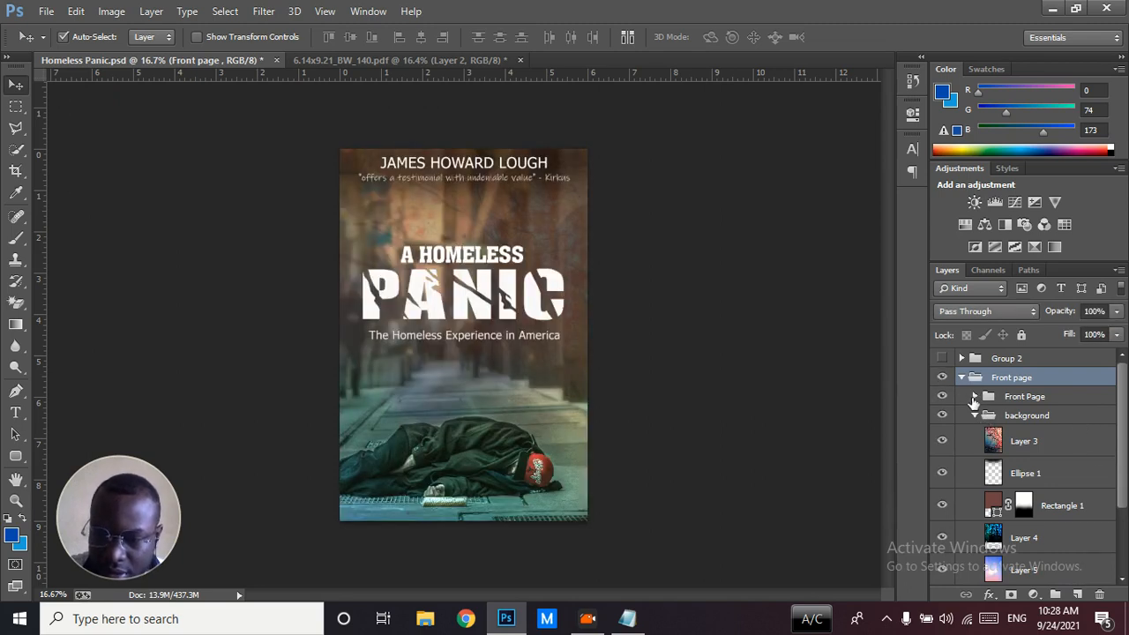
left_click(942, 396)
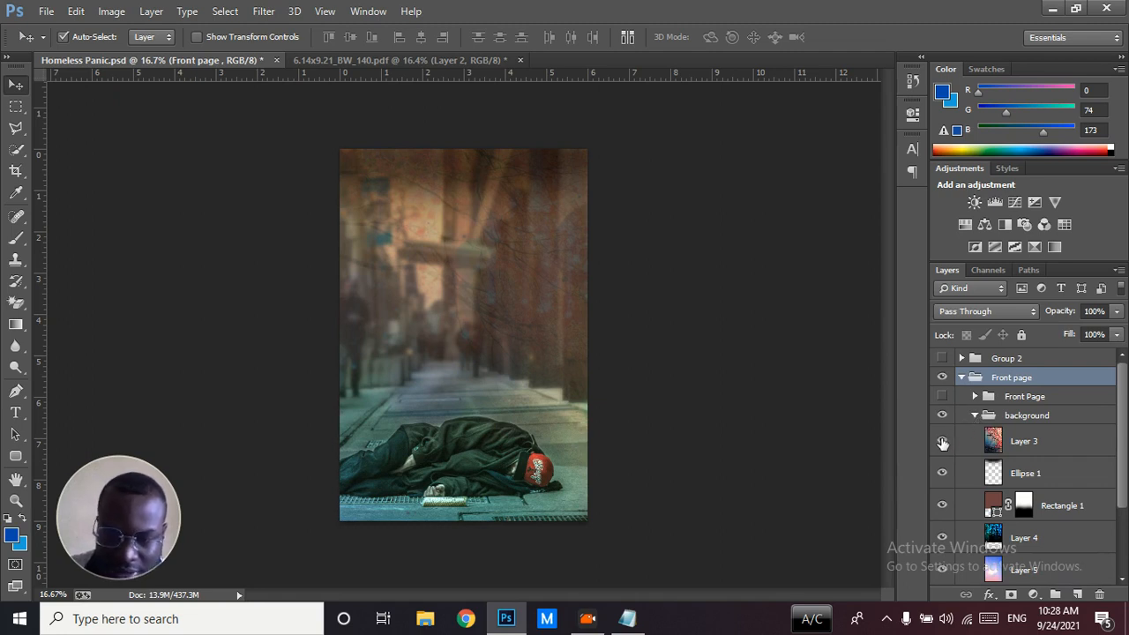
Hide Layer 3, Ellipse 1, Rectangle 1, Layer 4, Layer 5 and Layer 1 copy in the background group, leaving only the plain photo
left_click(942, 473)
left_click(942, 504)
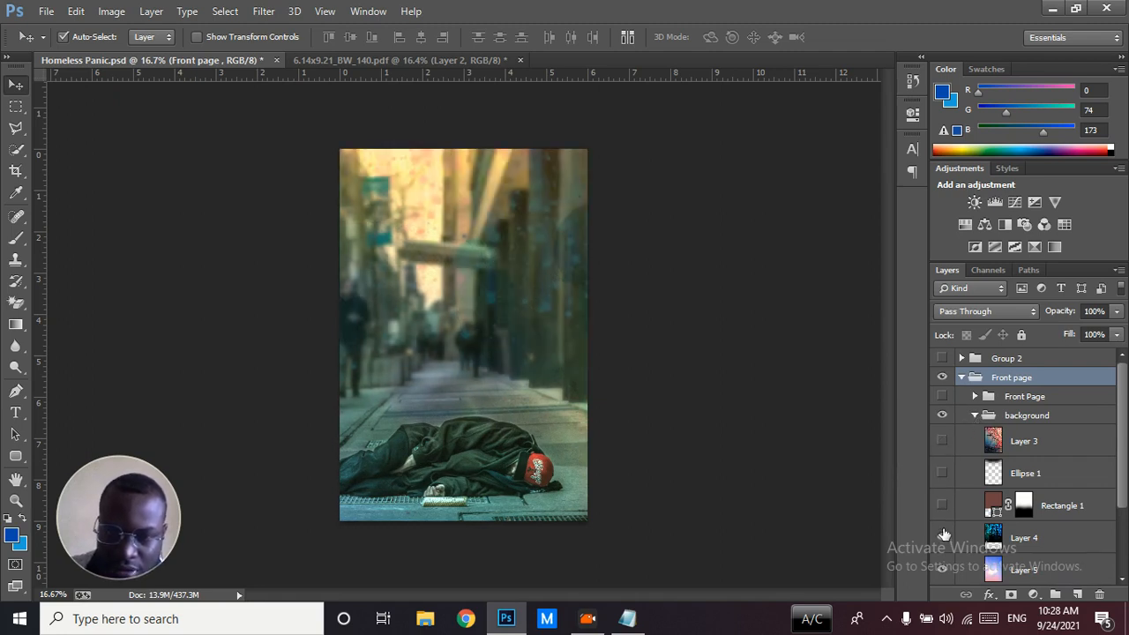
left_click(941, 538)
scroll(1111, 459, "down", 3)
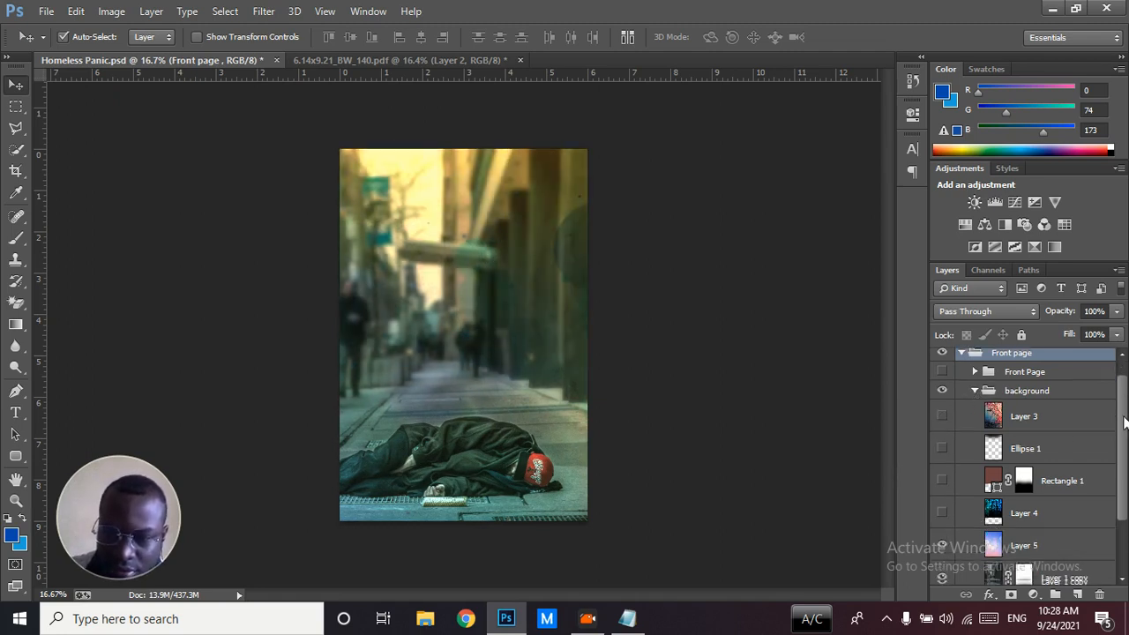
left_click(942, 481)
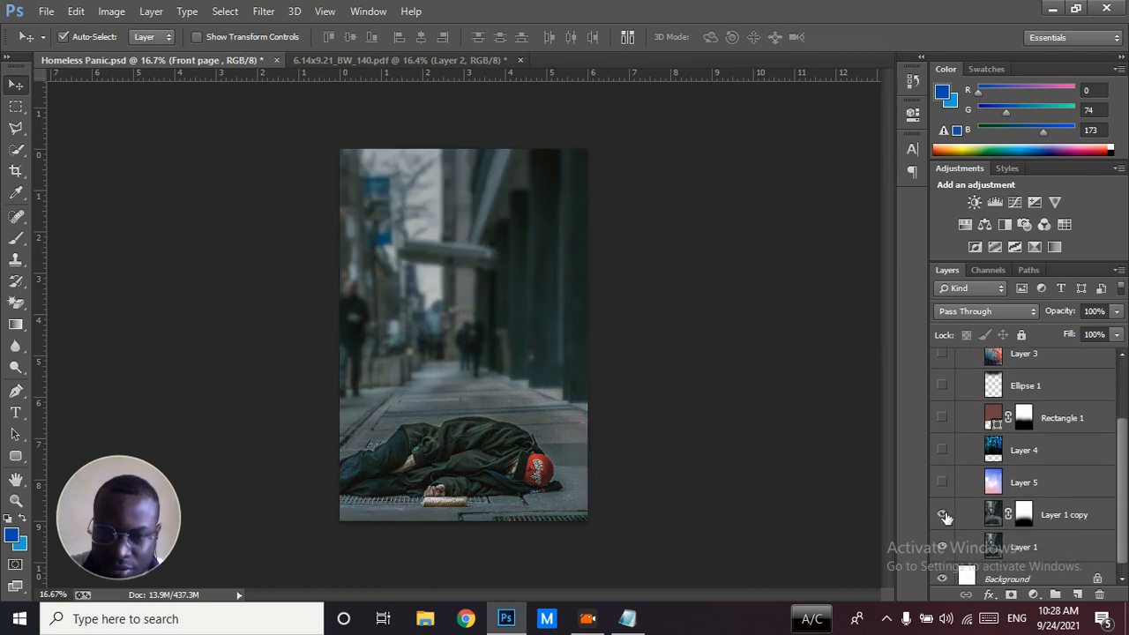
left_click(943, 514)
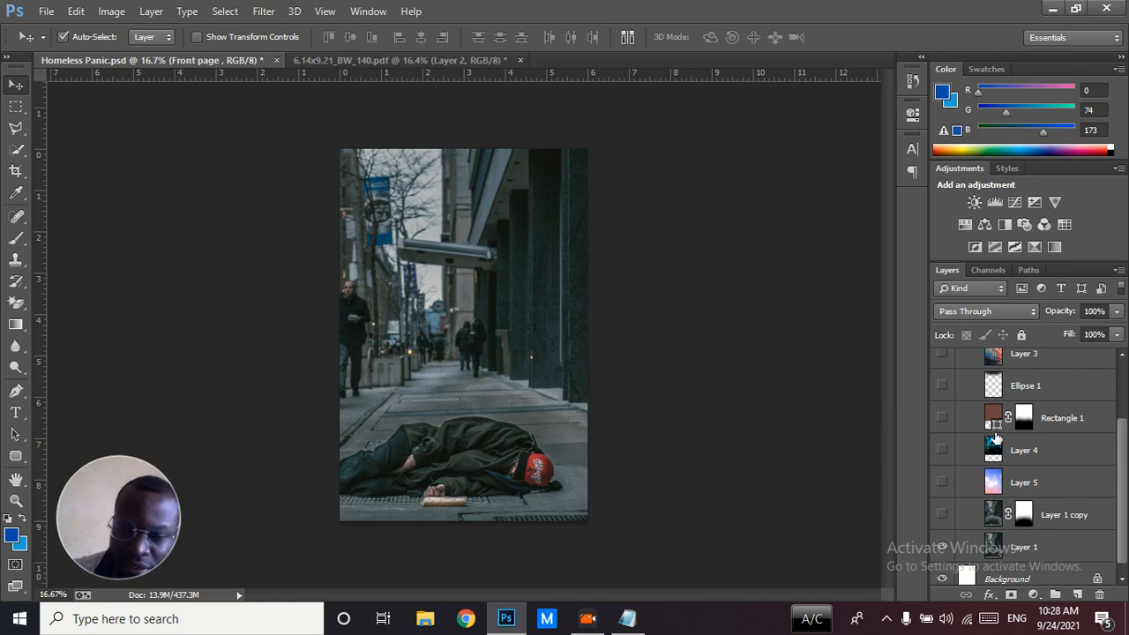
Return to 6.14x9.21_BW_140.pdf and duplicate the street photo layer, Layer 2
left_click(343, 61)
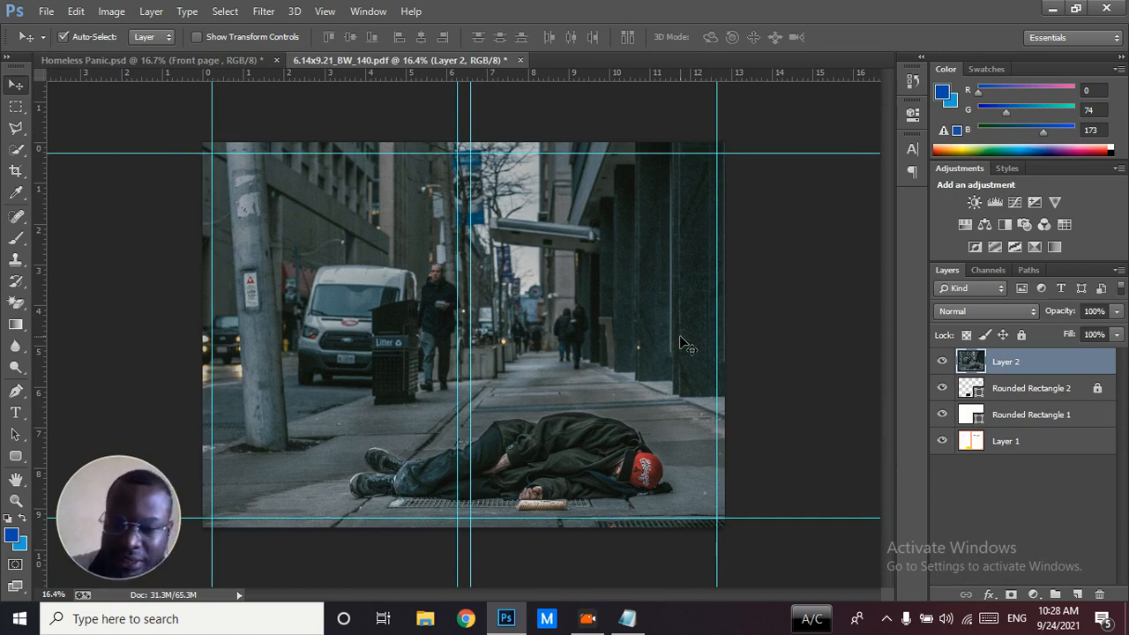
right_click(1011, 374)
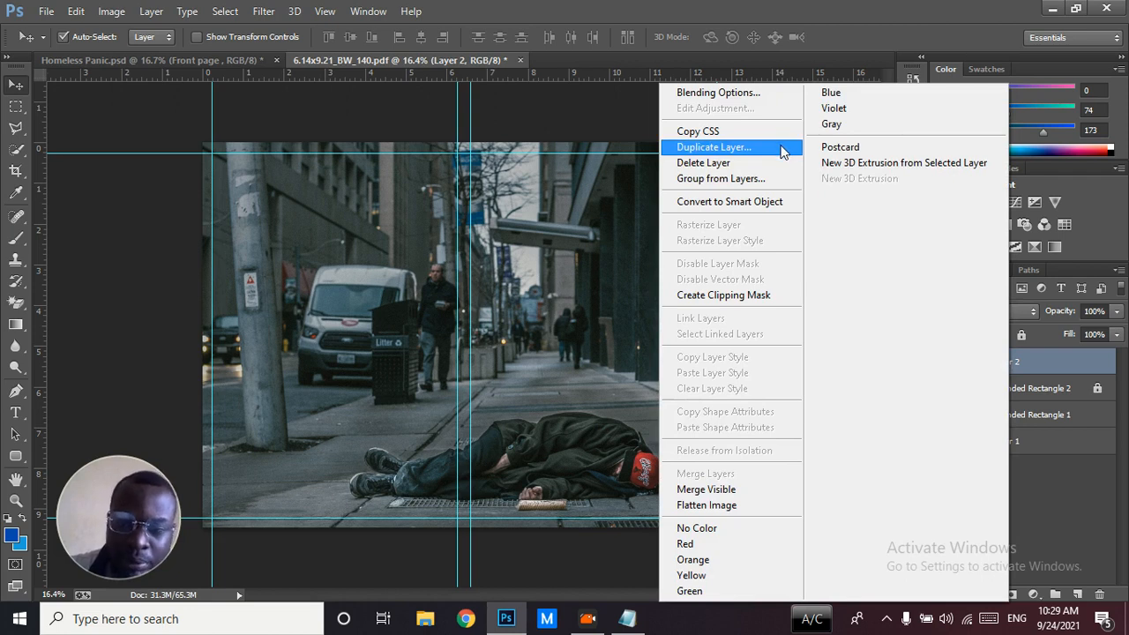
left_click(880, 7)
key("ctrl+j")
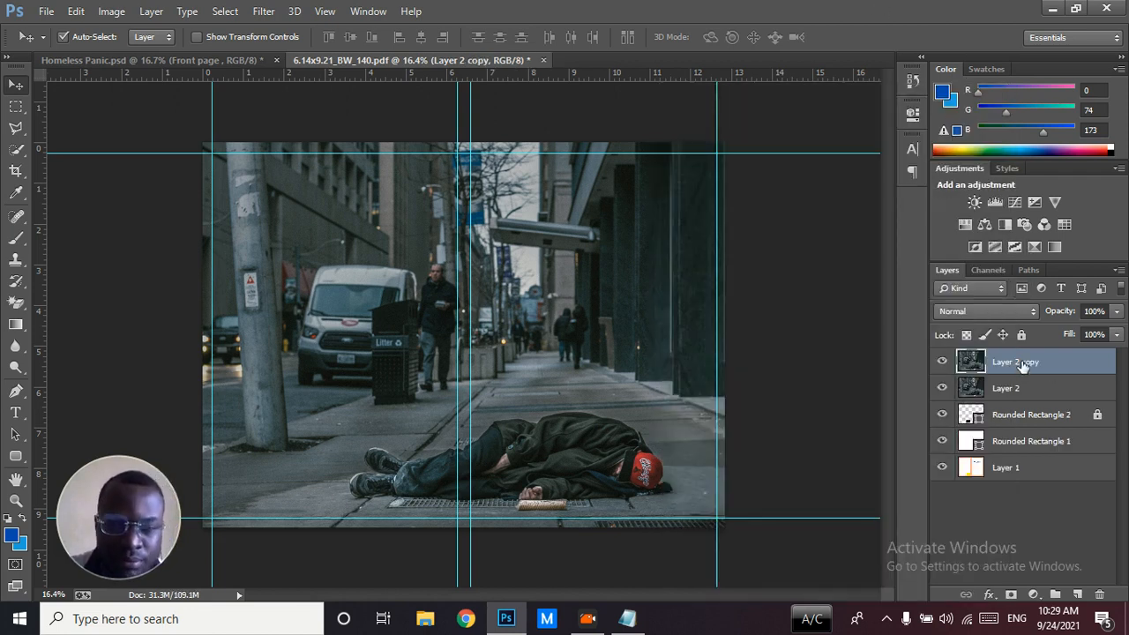
Apply a Gaussian Blur with a 15.5-pixel radius to Layer 2 copy, and compare the photo with and without the blurred layer
left_click(263, 11)
mouse_move(447, 192)
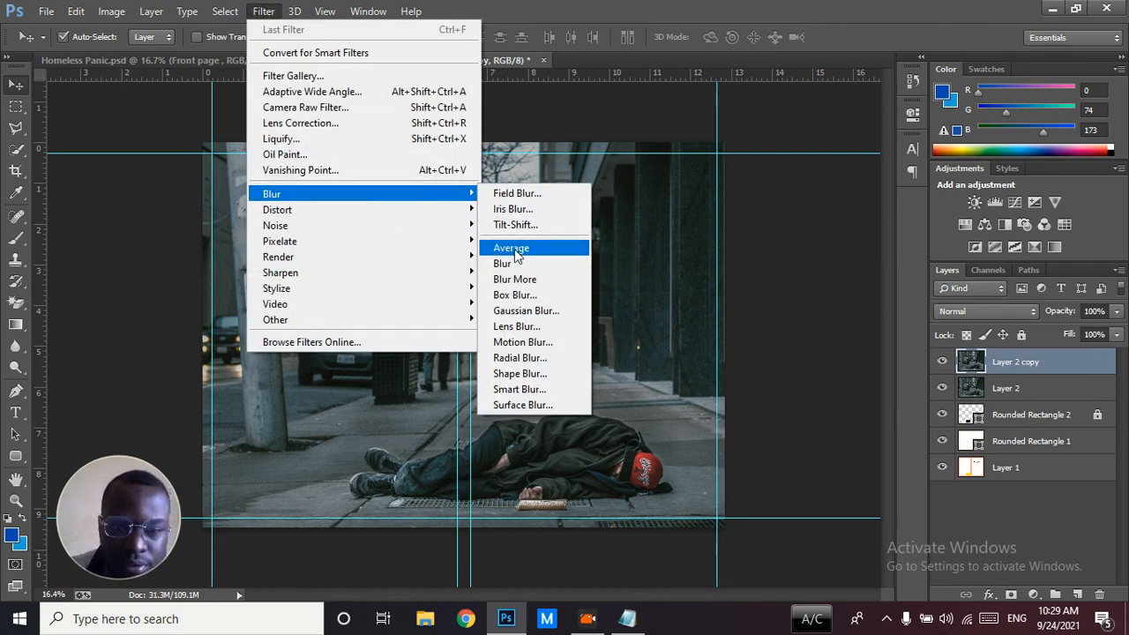
left_click(518, 311)
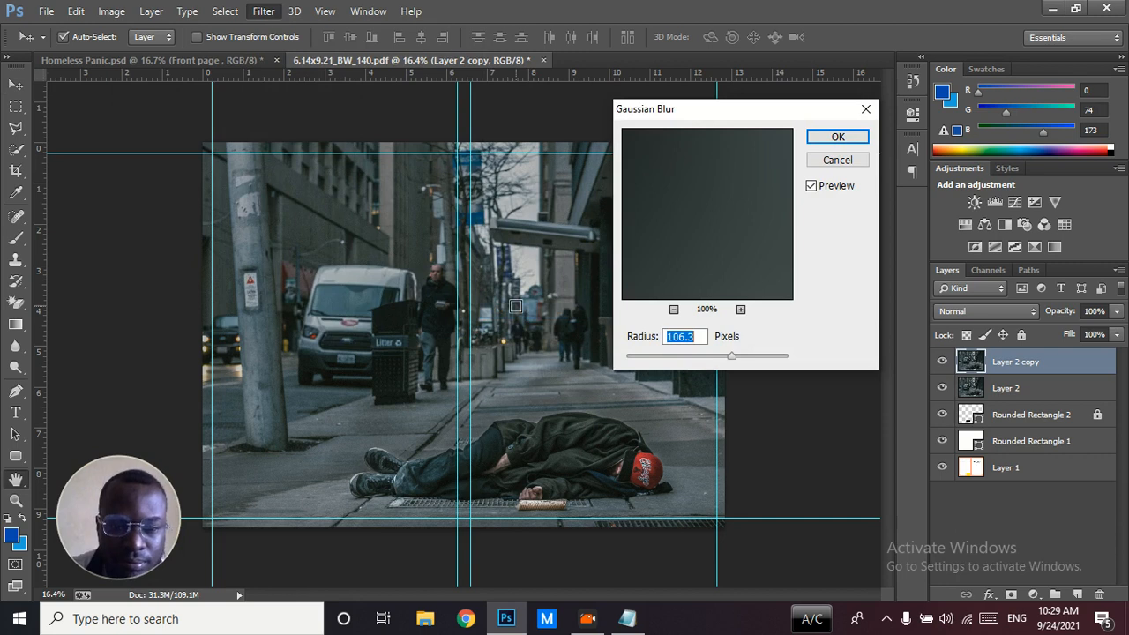
left_click_drag(703, 120, 840, 44)
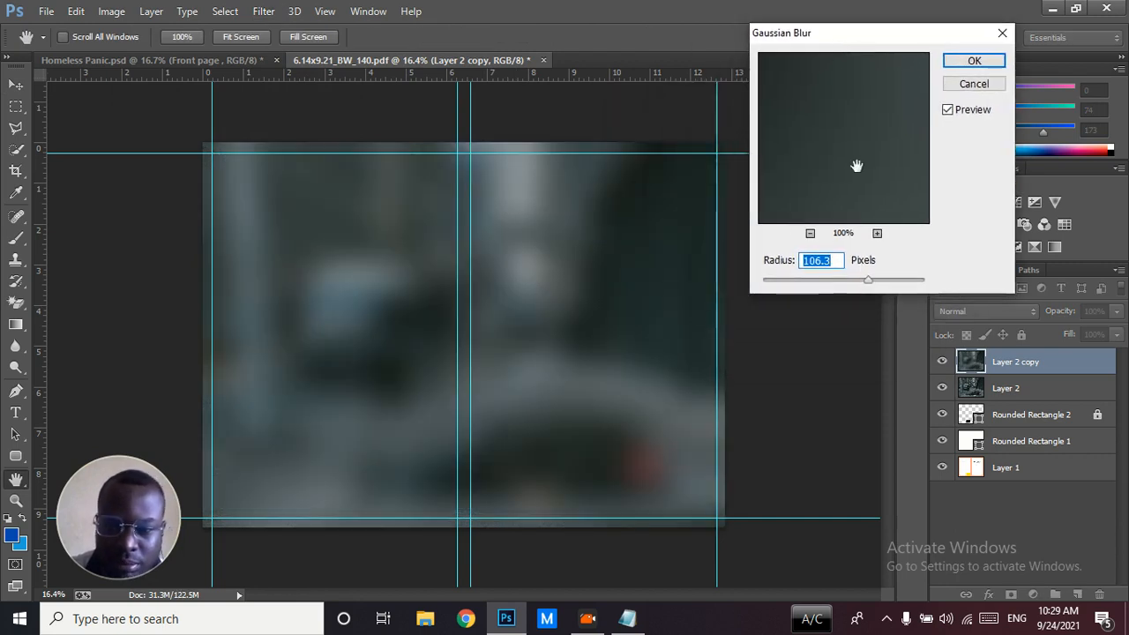
left_click_drag(866, 282, 646, 282)
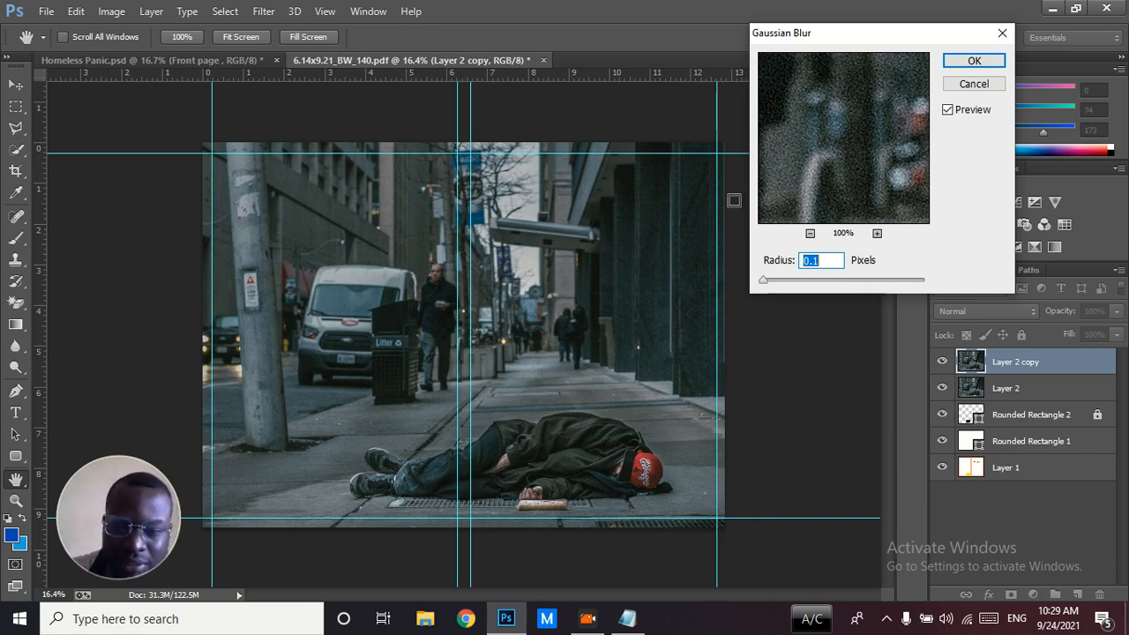
left_click_drag(764, 284, 830, 282)
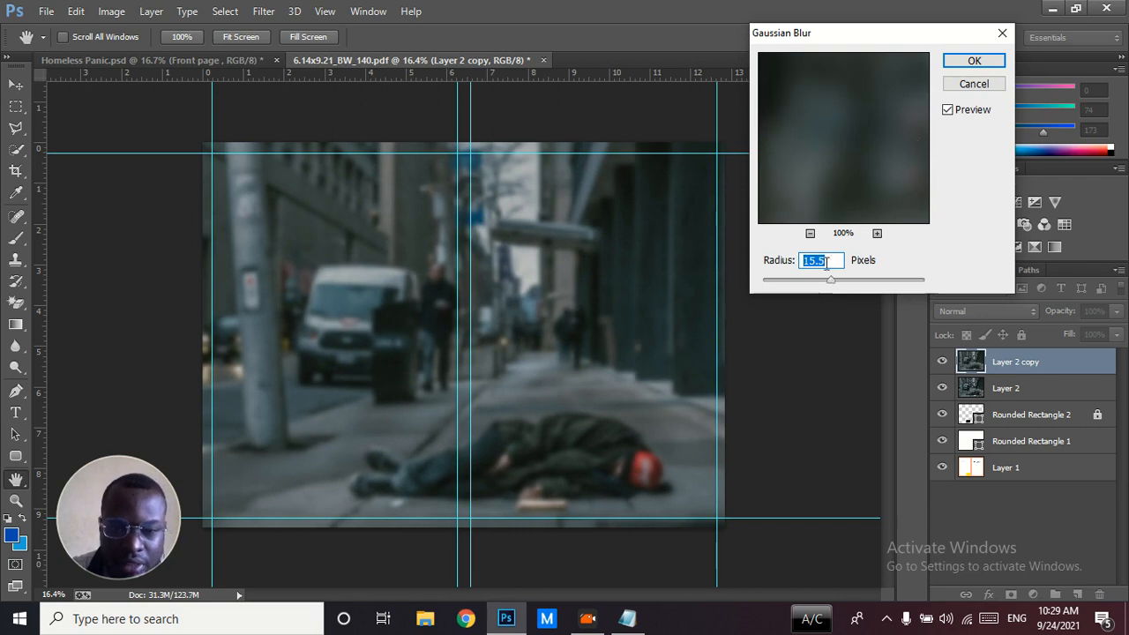
left_click(956, 61)
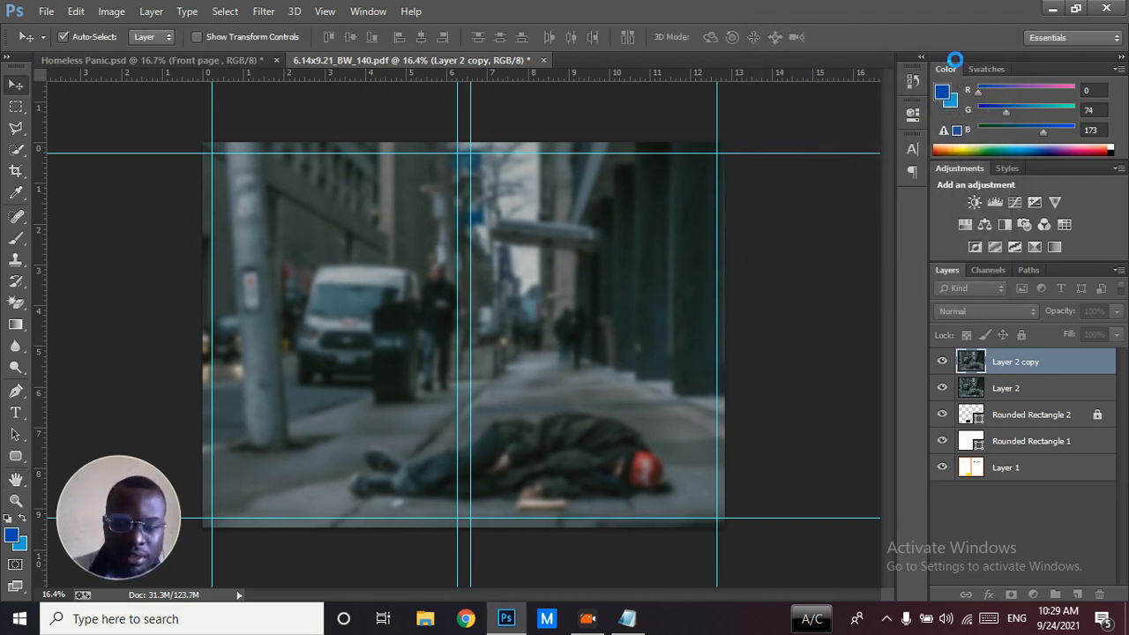
left_click(943, 363)
left_click(943, 362)
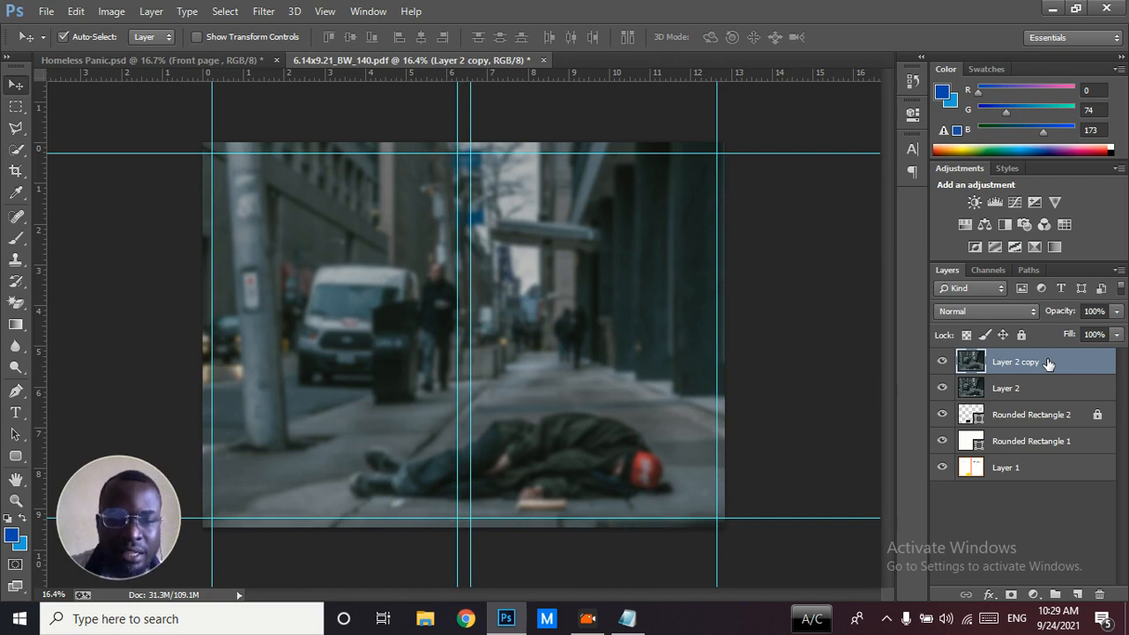
Add a layer mask to the blurred Layer 2 copy
left_click(923, 565)
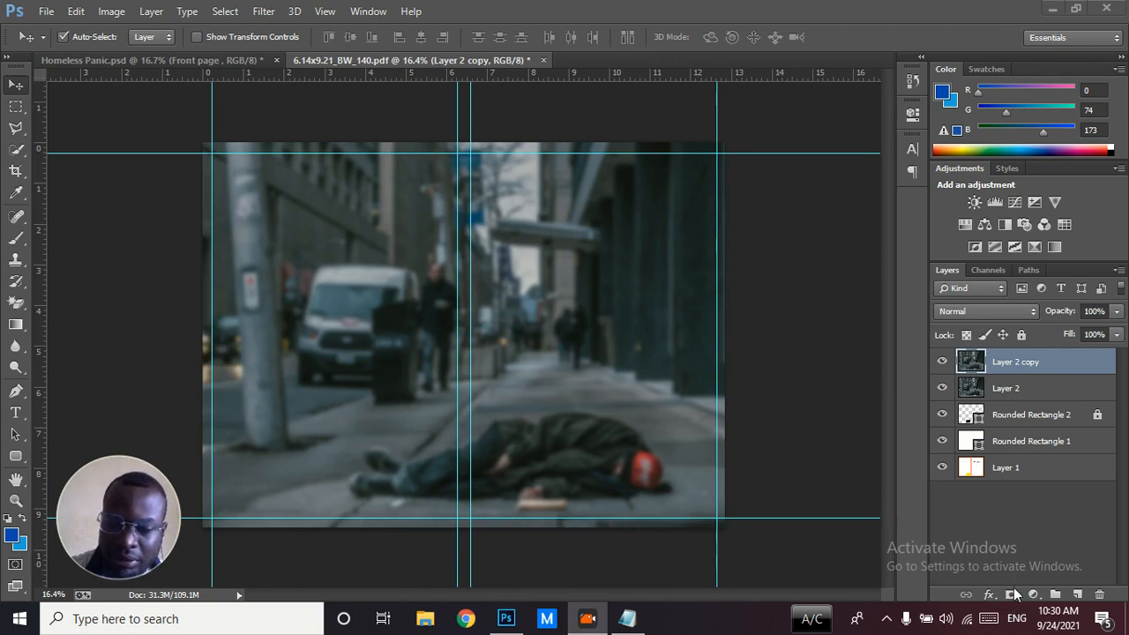
left_click(1083, 561)
left_click(1012, 596)
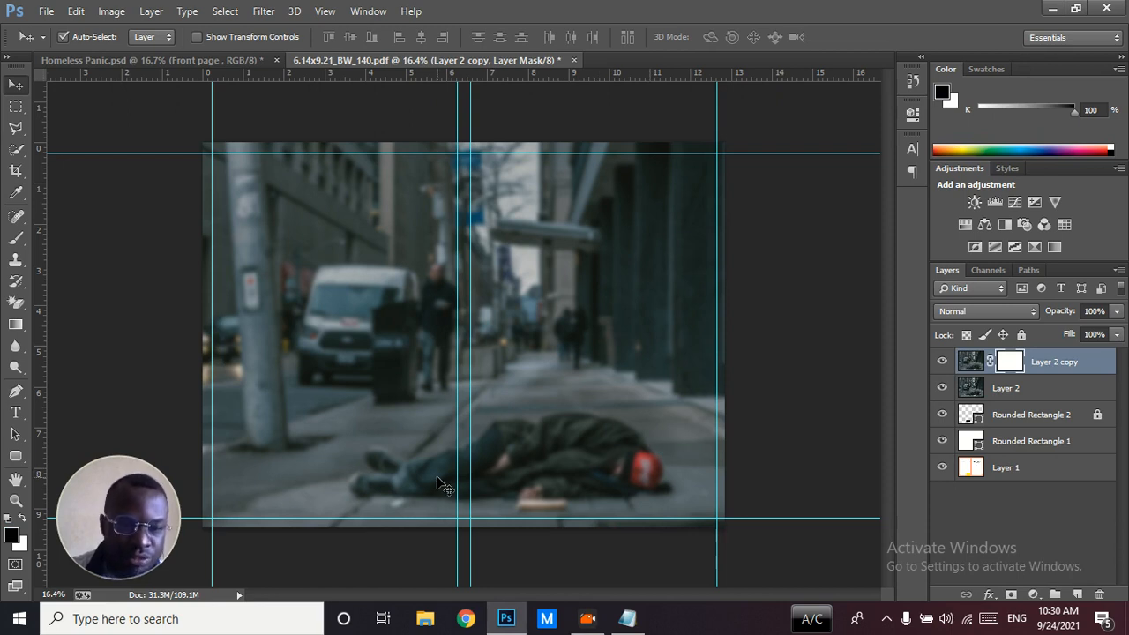
Paint the layer mask black over the lying man with a soft 1800 px brush to reveal him sharply, and reduce the brush to 1200 px
left_click(21, 241)
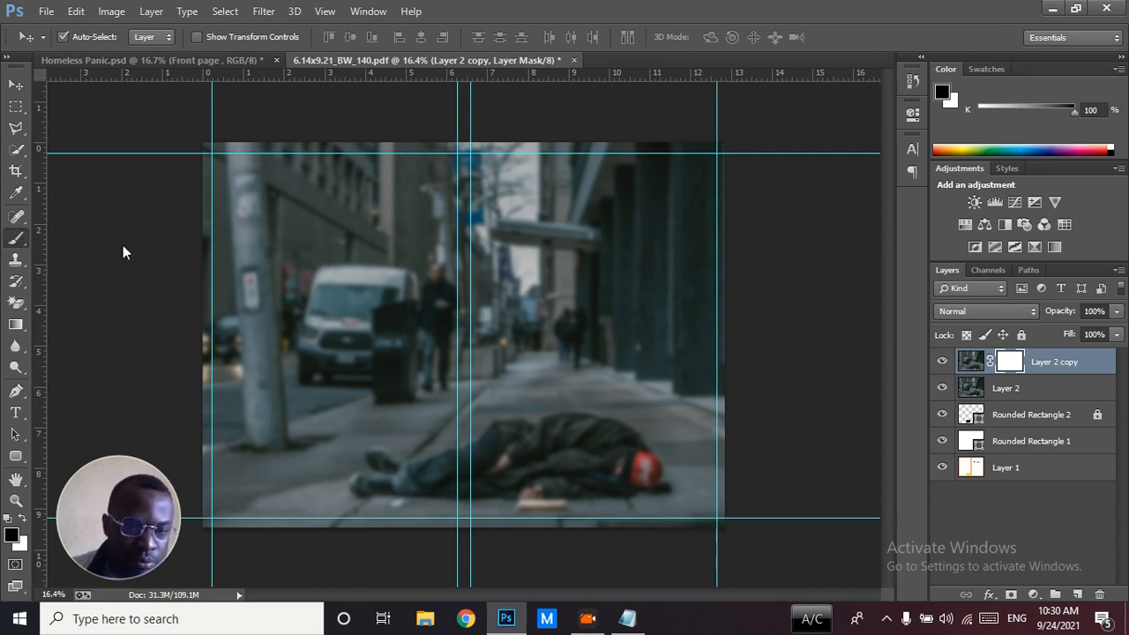
key("bracketright")
key("bracketright")
key("bracketright")
key("bracketright")
key("bracketright")
key("bracketright")
key("bracketright")
key("bracketright")
key("bracketright")
key("bracketright")
key("bracketright")
key("bracketright")
key("bracketright")
key("bracketright")
key("bracketright")
key("bracketright")
key("bracketright")
key("bracketright")
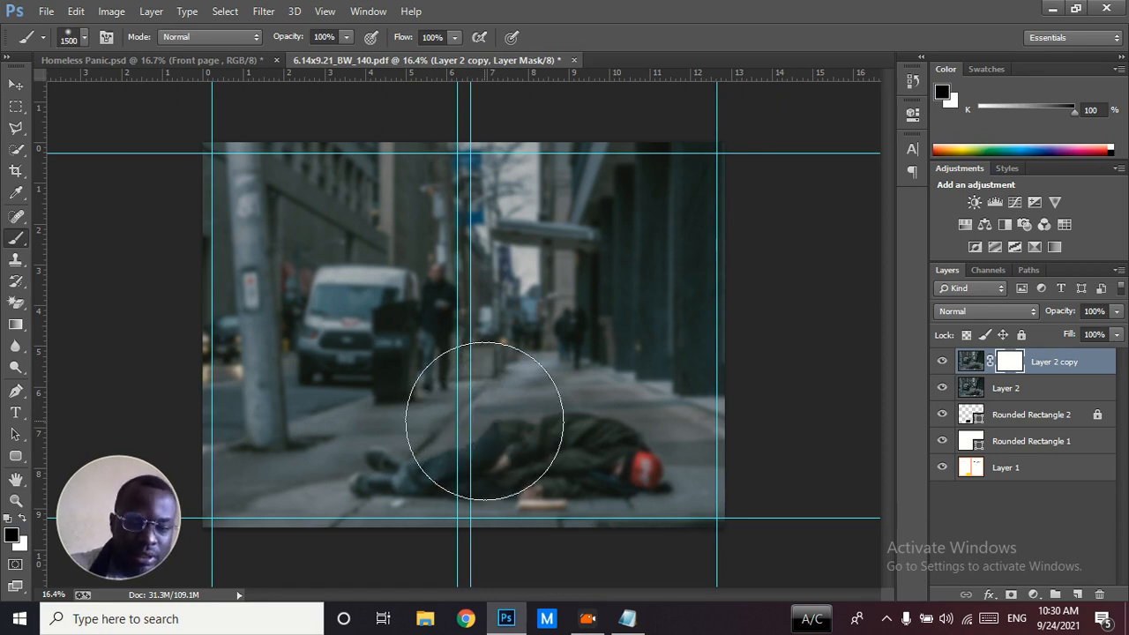
key("bracketright")
key("bracketright")
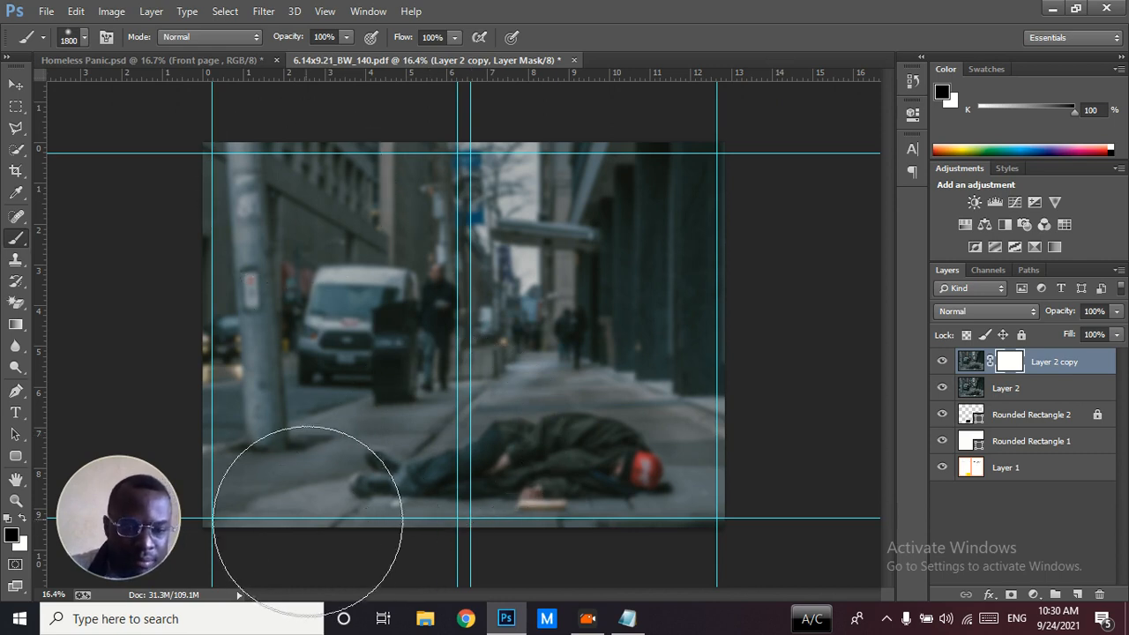
mouse_move(405, 472)
left_mouse_down()
mouse_move(443, 454)
mouse_move(584, 476)
mouse_move(609, 496)
mouse_move(609, 468)
mouse_move(405, 489)
mouse_move(537, 483)
mouse_move(572, 503)
left_mouse_up()
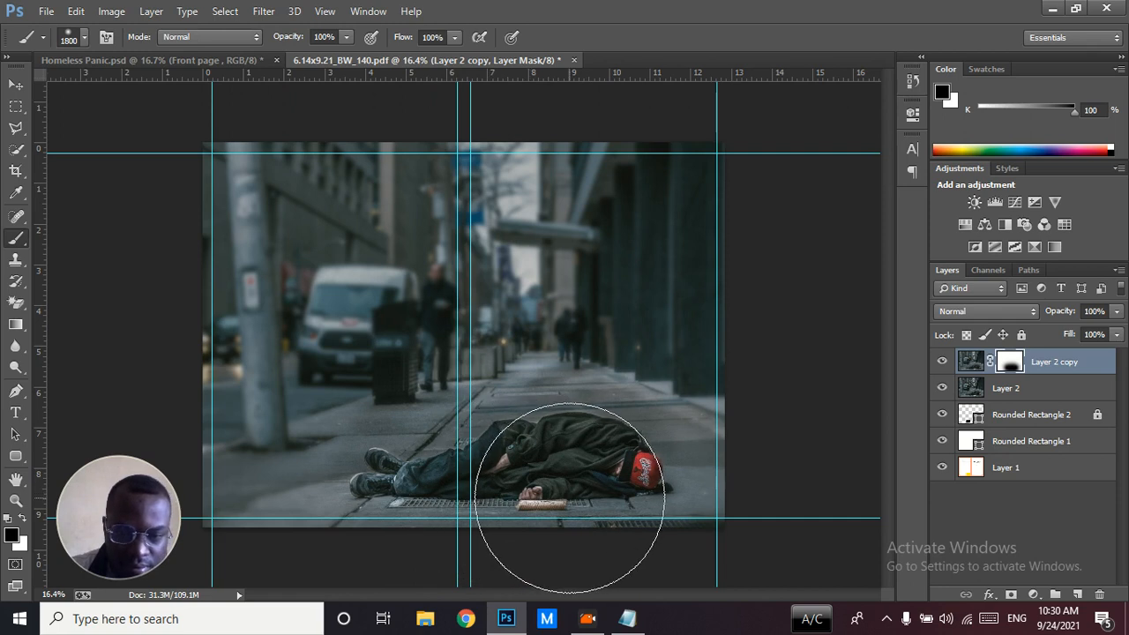
left_click(578, 479)
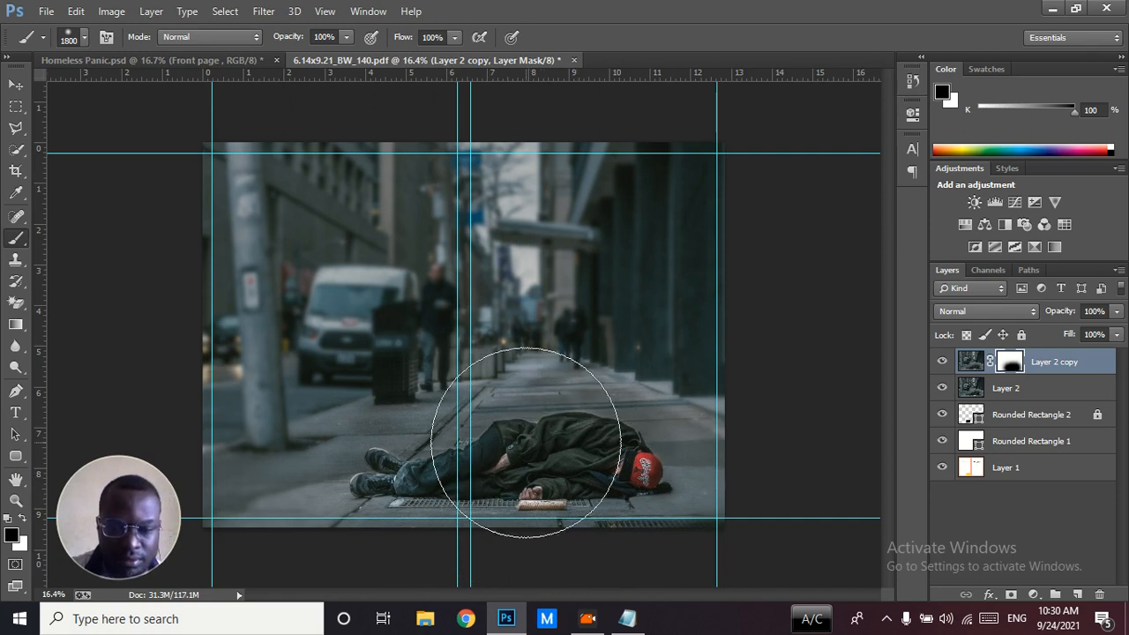
key("bracketleft")
key("bracketleft")
key("bracketleft")
key("bracketleft")
key("bracketleft")
key("bracketleft")
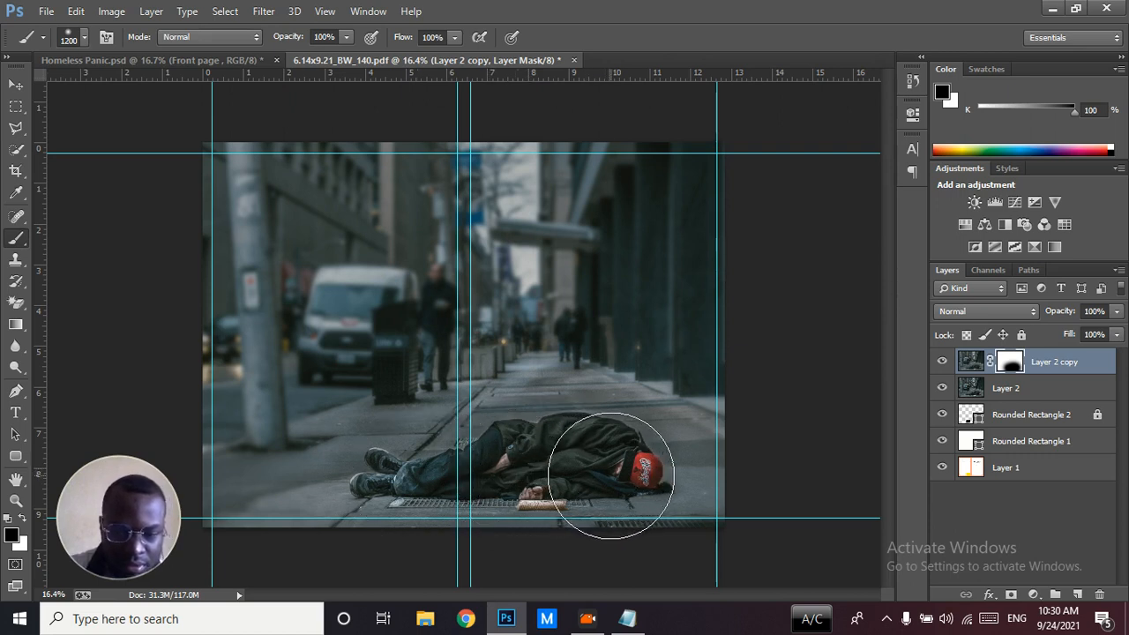
Switch to the Move tool and compare the photo with Layer 2 copy hidden and shown
left_click(16, 85)
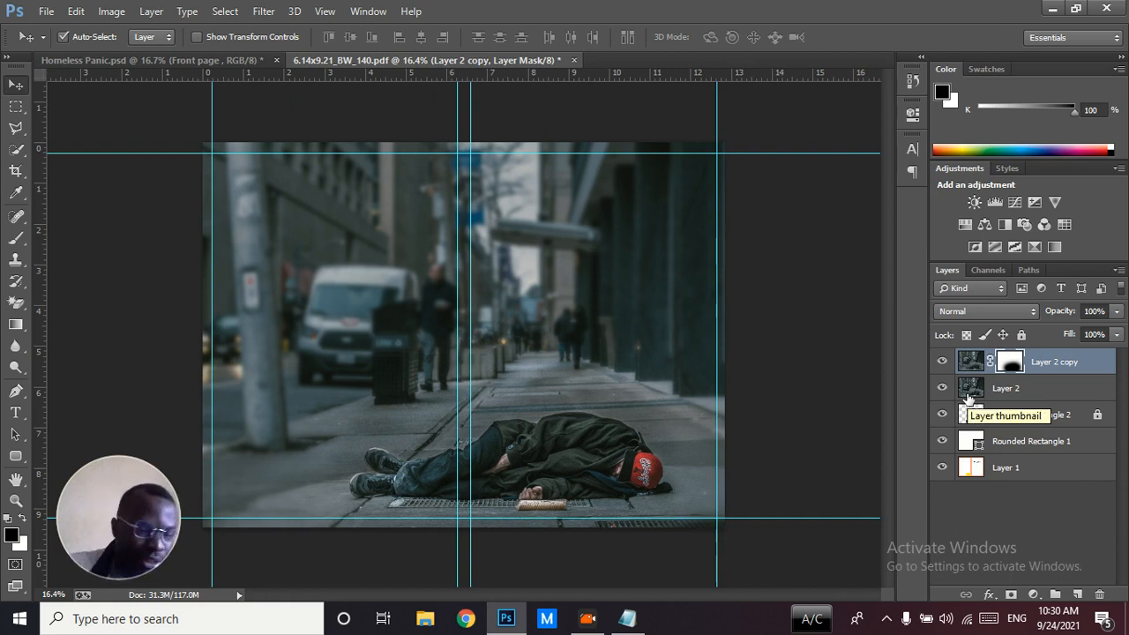
left_click(942, 361)
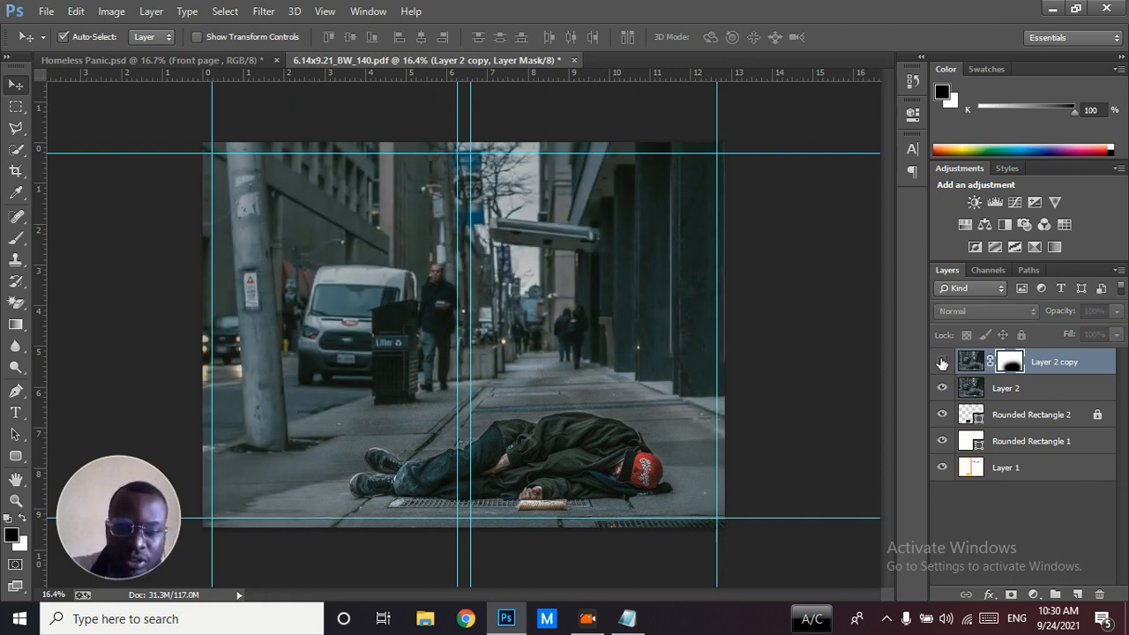
left_click(942, 361)
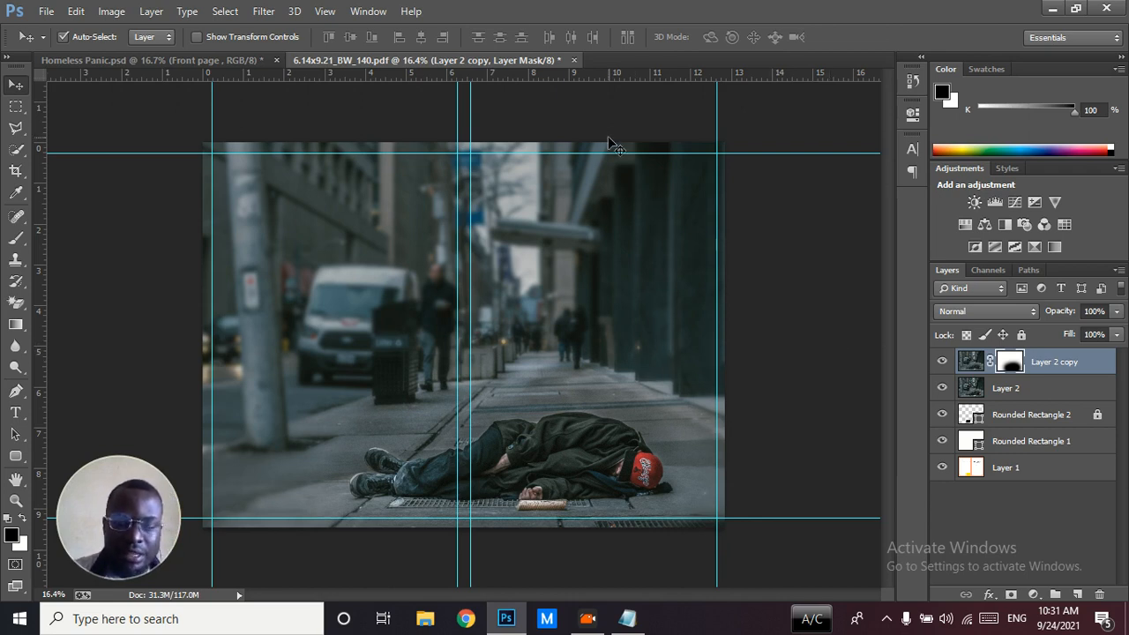
Review the background group's layers in Homeless Panic.psd, and return to 6.14x9.21_BW_140.pdf
left_click(250, 58)
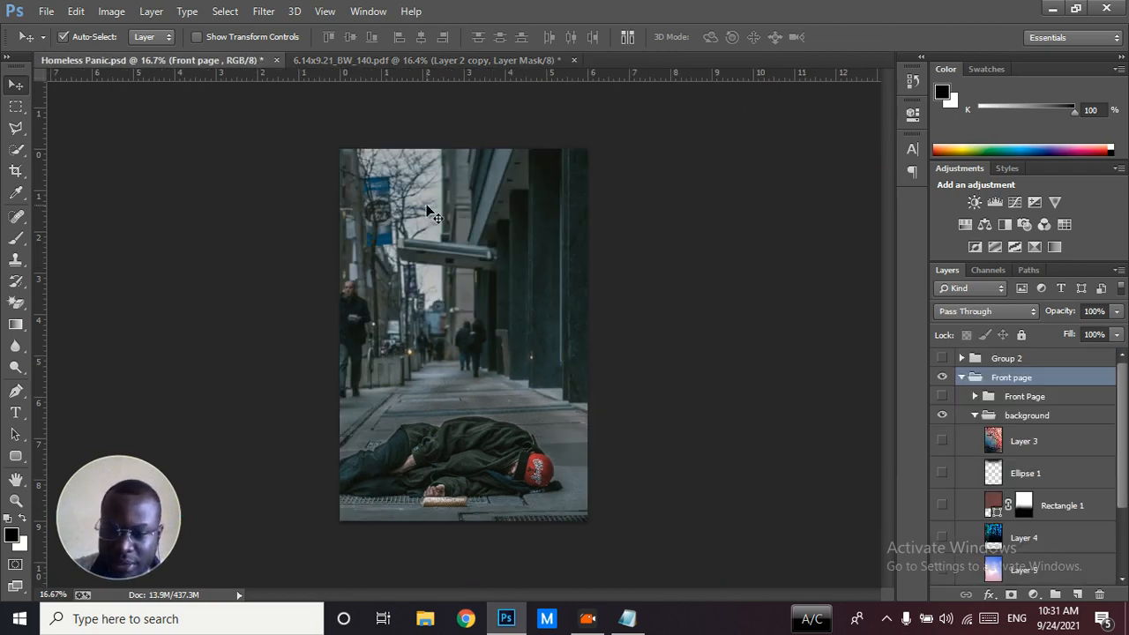
left_click(846, 532)
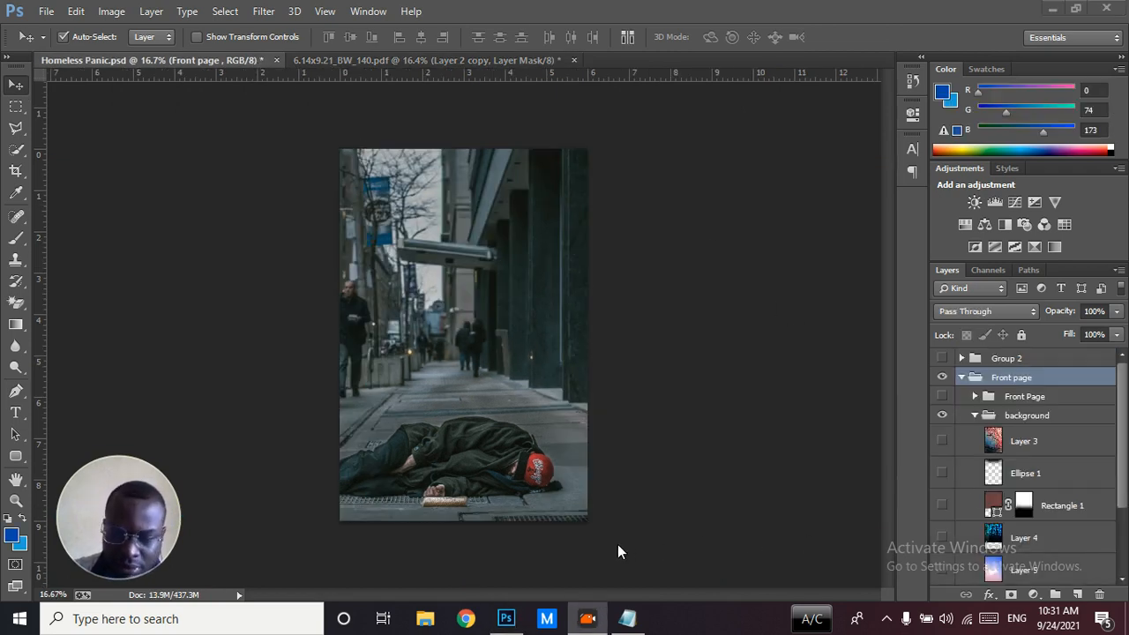
left_click(1123, 486)
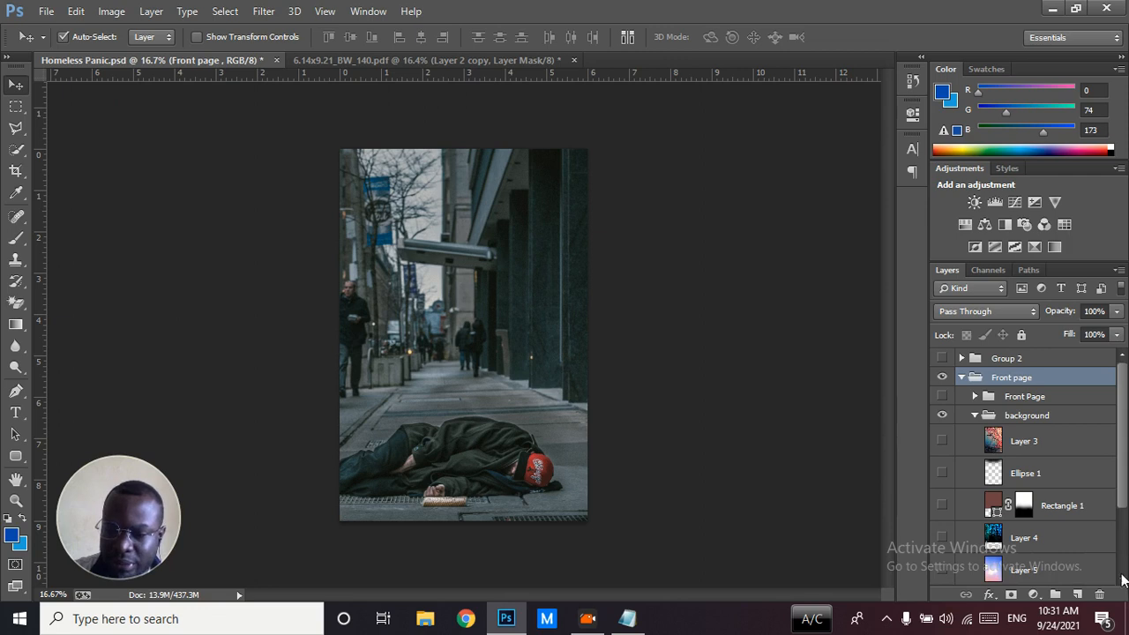
left_click_drag(1124, 501, 1124, 559)
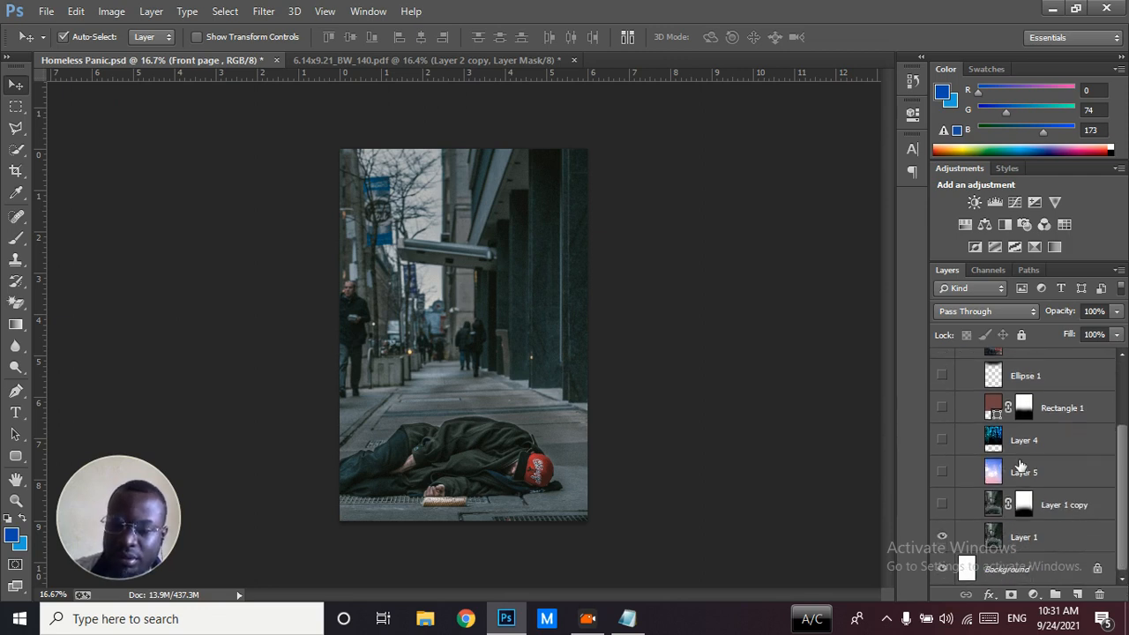
left_click(490, 59)
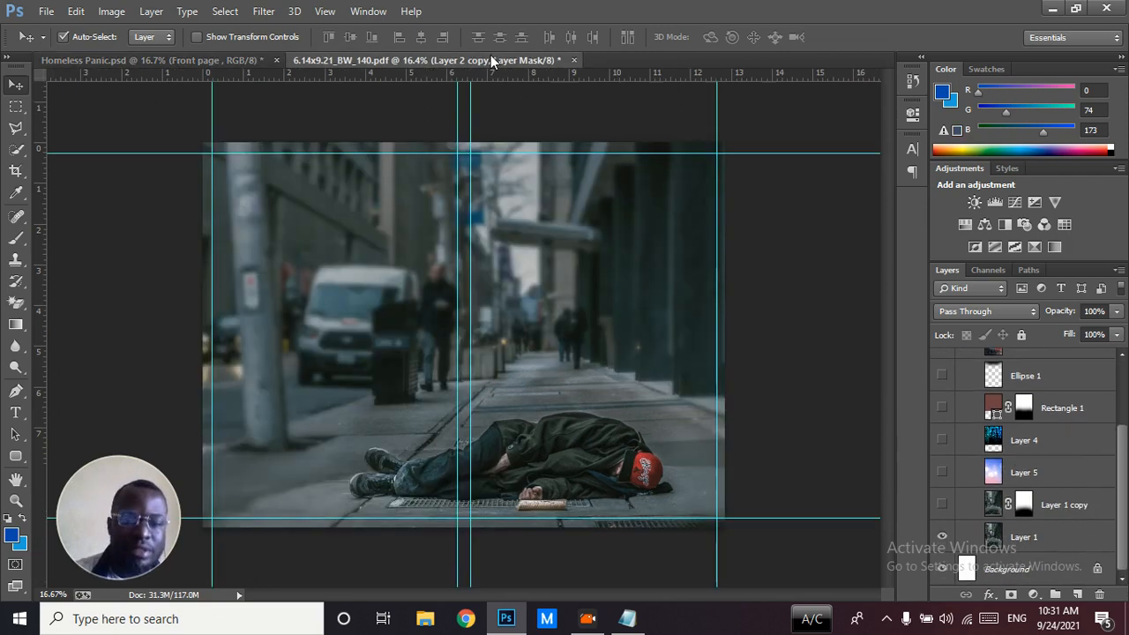
Open IMAGE.jpg from the ASSETS folder inside Homeless Panic
key("ctrl+o")
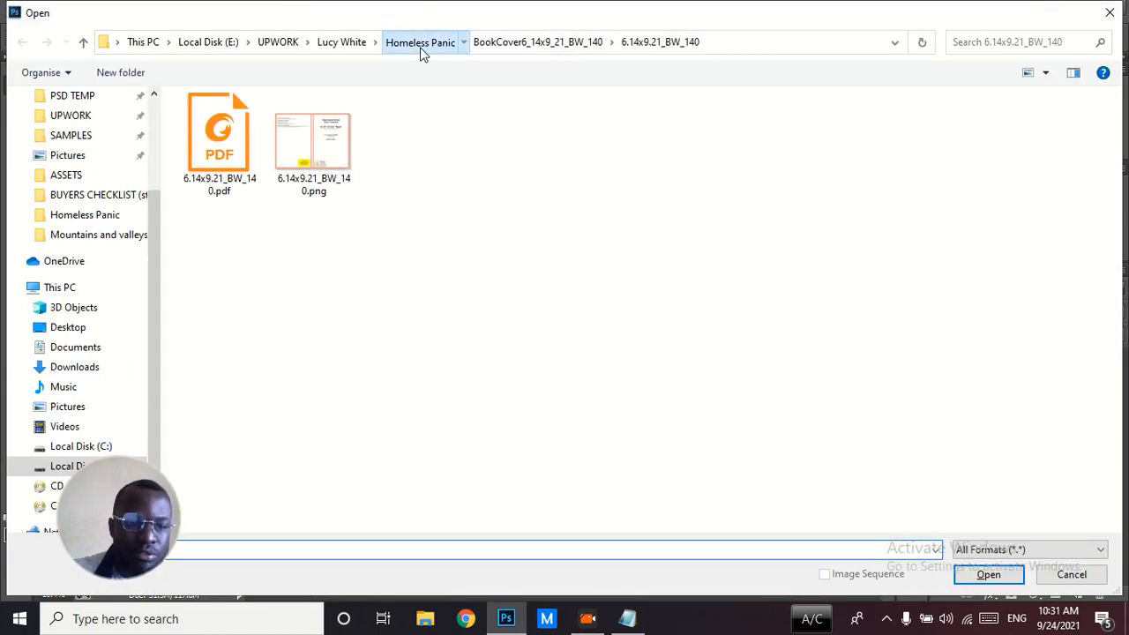
left_click(421, 45)
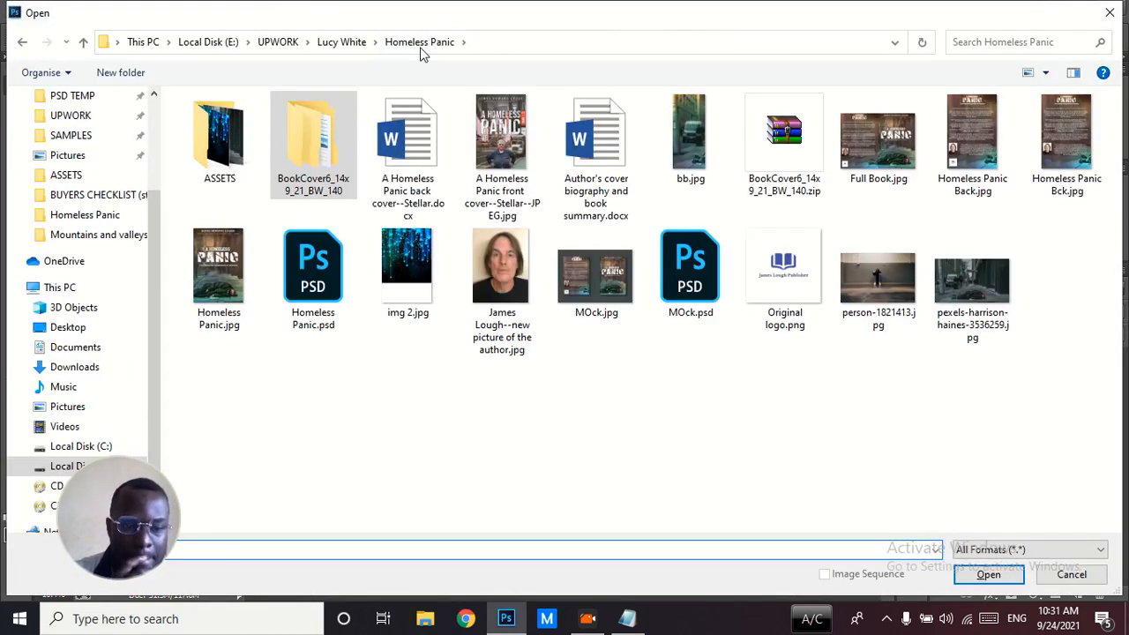
left_click(231, 180)
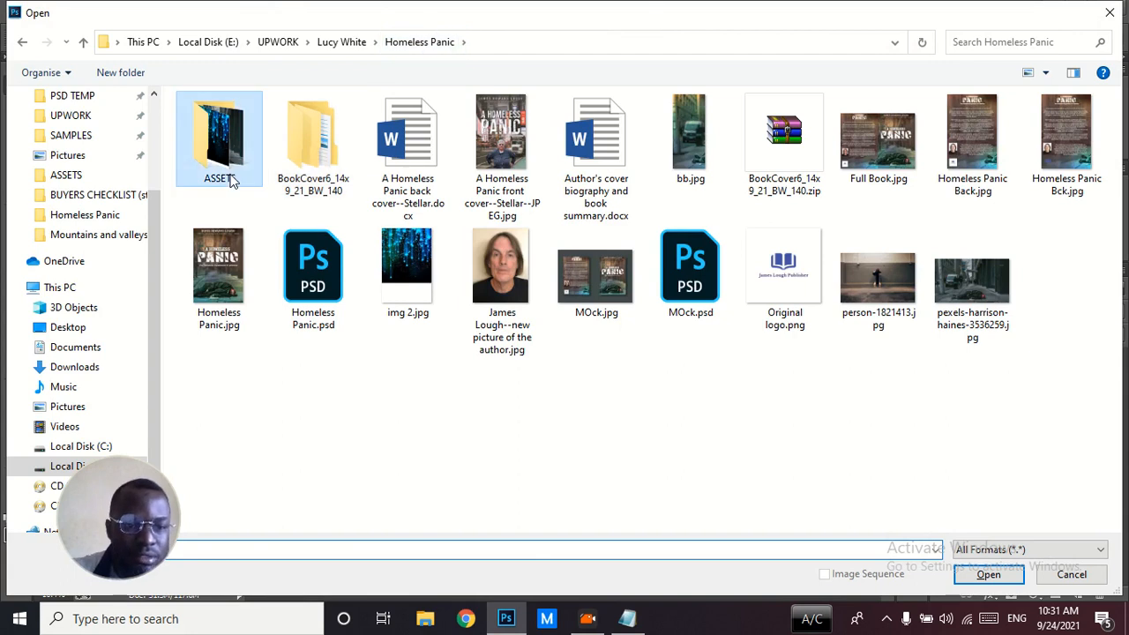
double_click(231, 180)
left_click(231, 148)
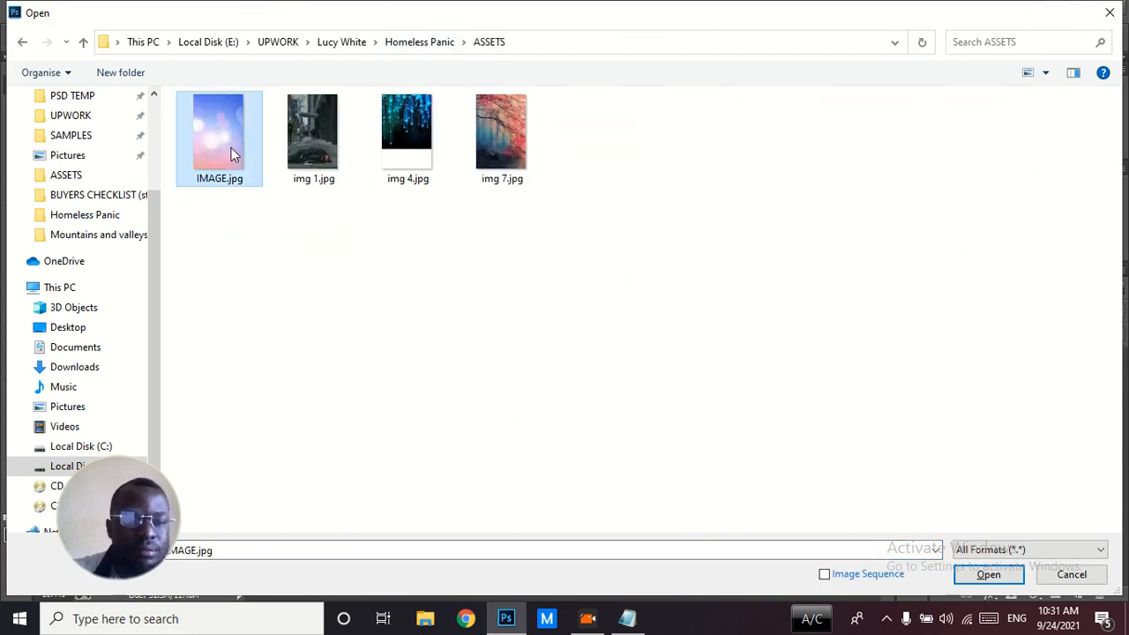
double_click(231, 147)
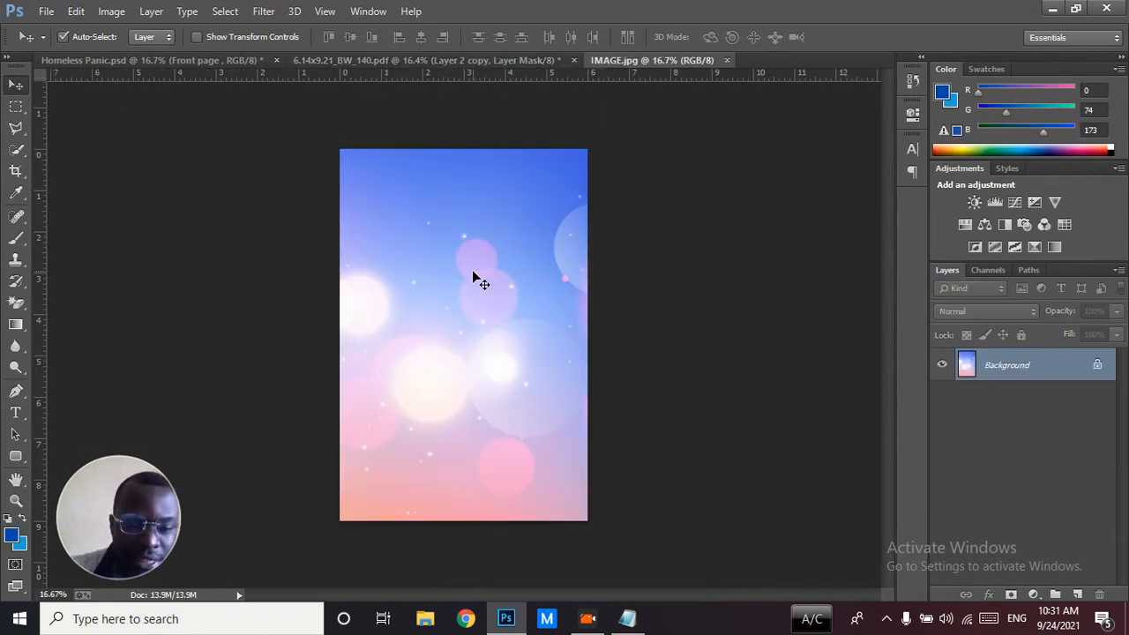
Copy the IMAGE.jpg bokeh picture into 6.14x9.21_BW_140.pdf as a new layer over the front cover
left_click(424, 62)
left_click_drag(424, 61, 589, 261)
key("ctrl+minus")
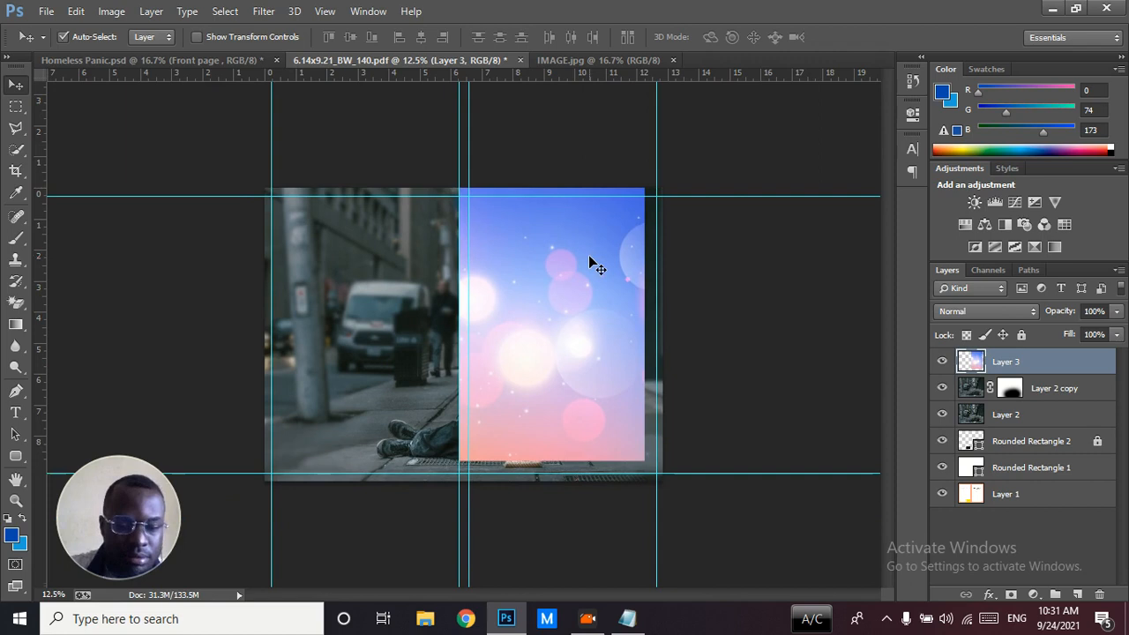
Scale the bokeh layer to about 111% to fill the front cover, and place a duplicate over the back cover
key("ctrl+t")
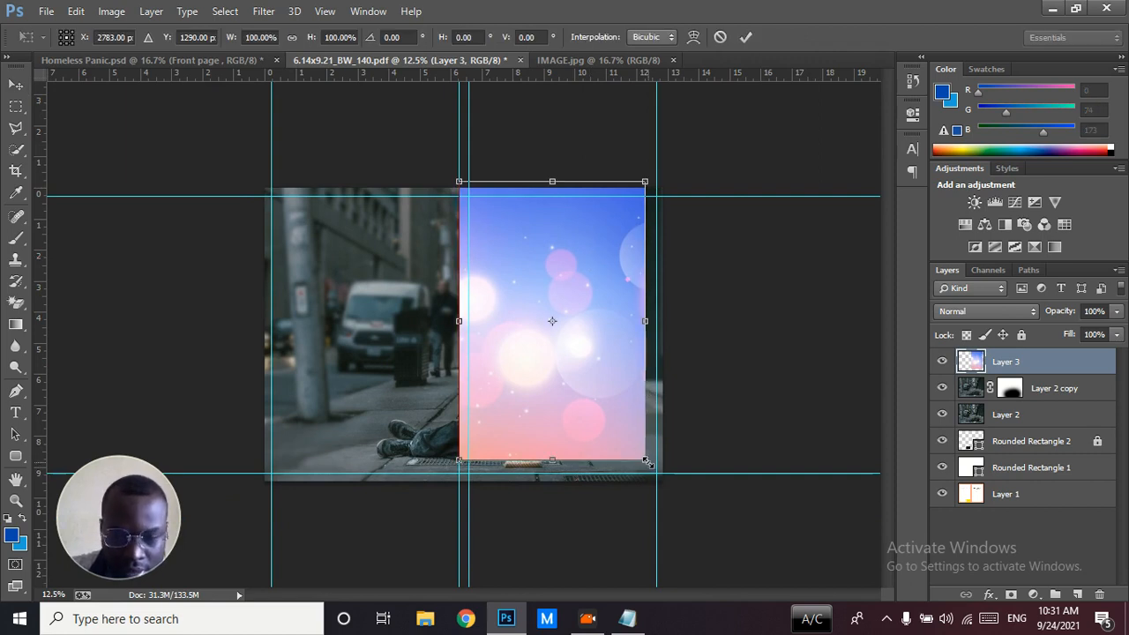
left_click_drag(649, 469, 668, 492)
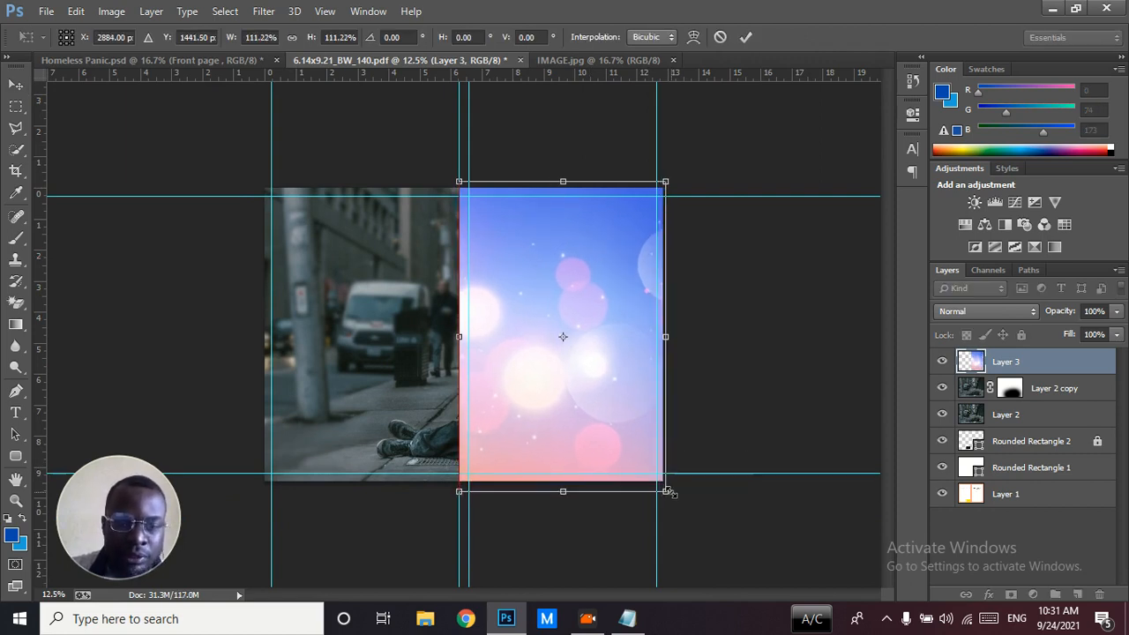
key("Return")
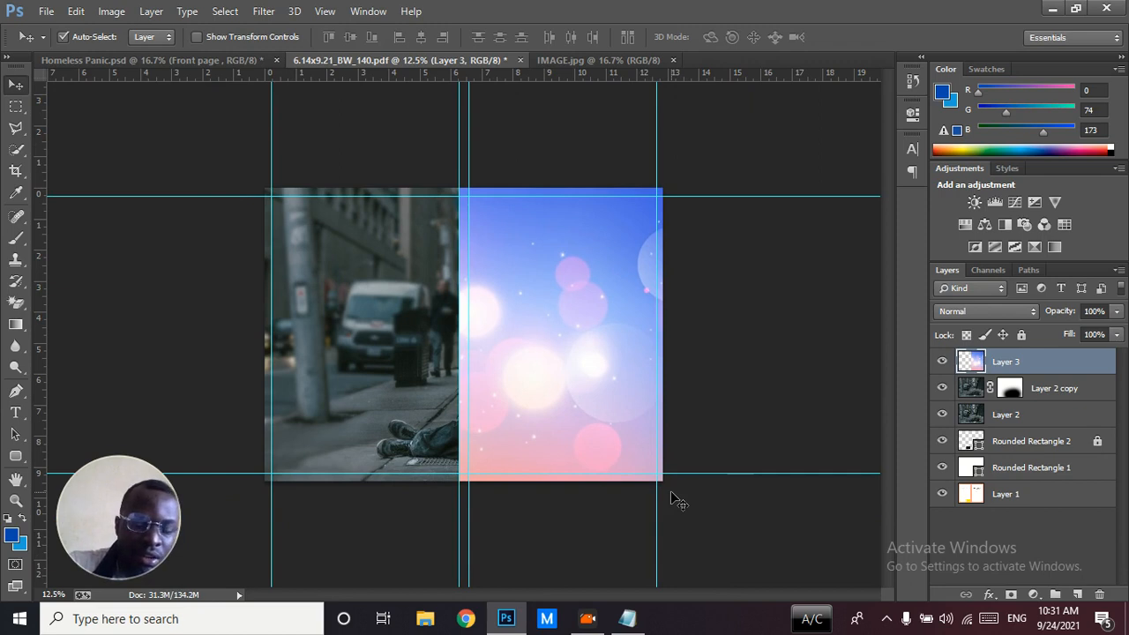
key("ctrl+j")
left_click_drag(628, 417, 421, 428)
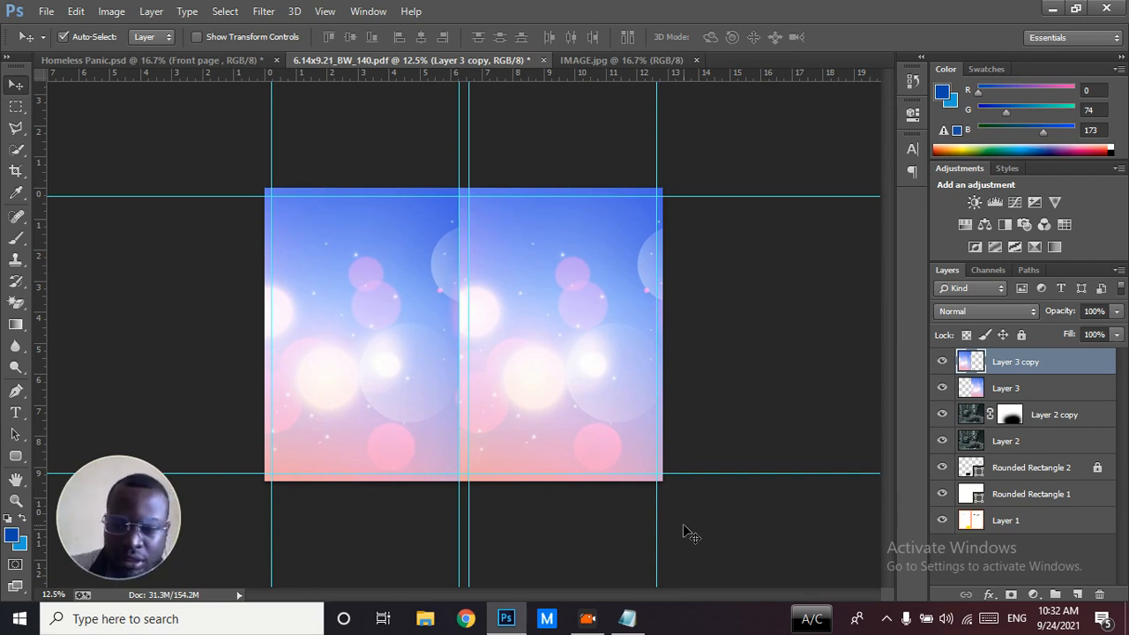
Set the blend mode of Layer 3 on the front cover to Divide
left_click(1019, 390)
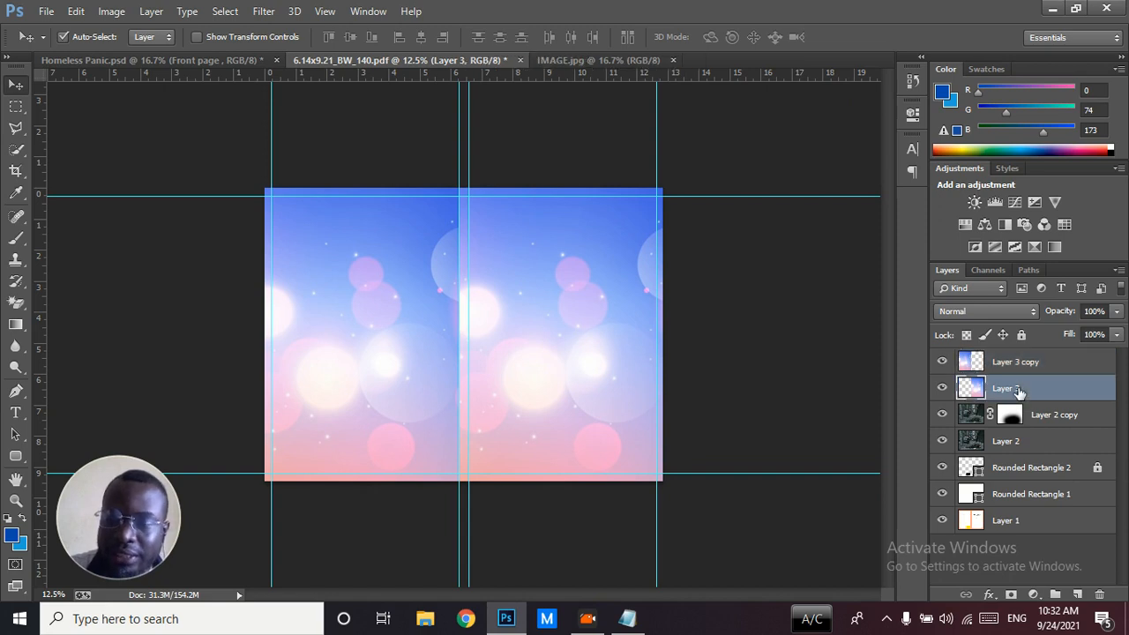
left_click(987, 312)
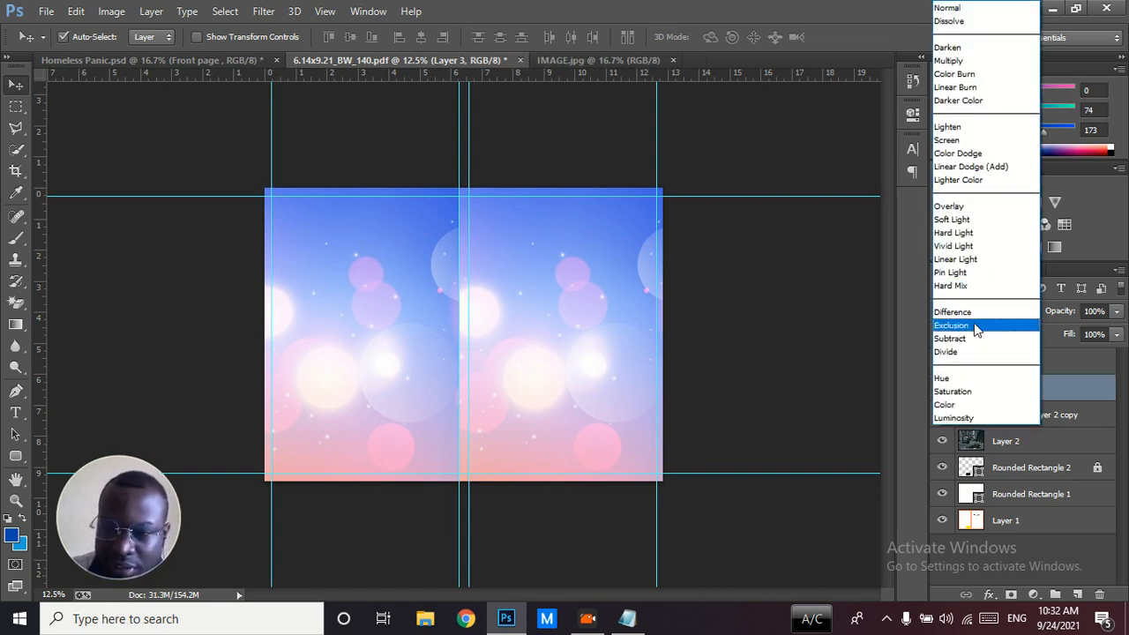
left_click(961, 352)
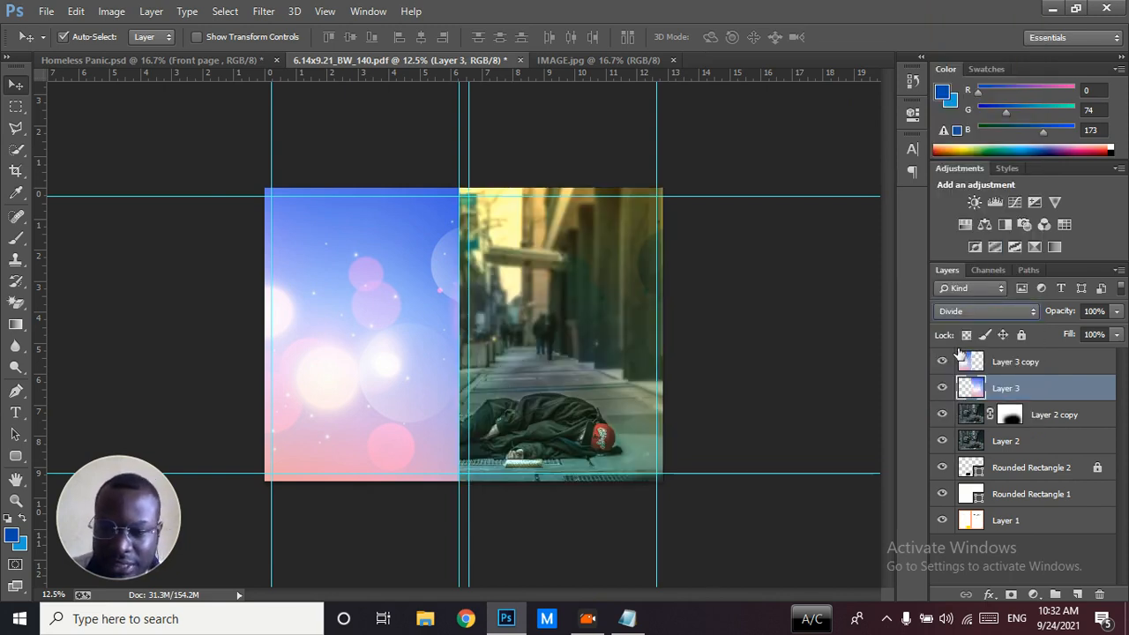
Compare the front cover's colours with Layer 3 hidden and shown
left_click(942, 388)
left_click(942, 388)
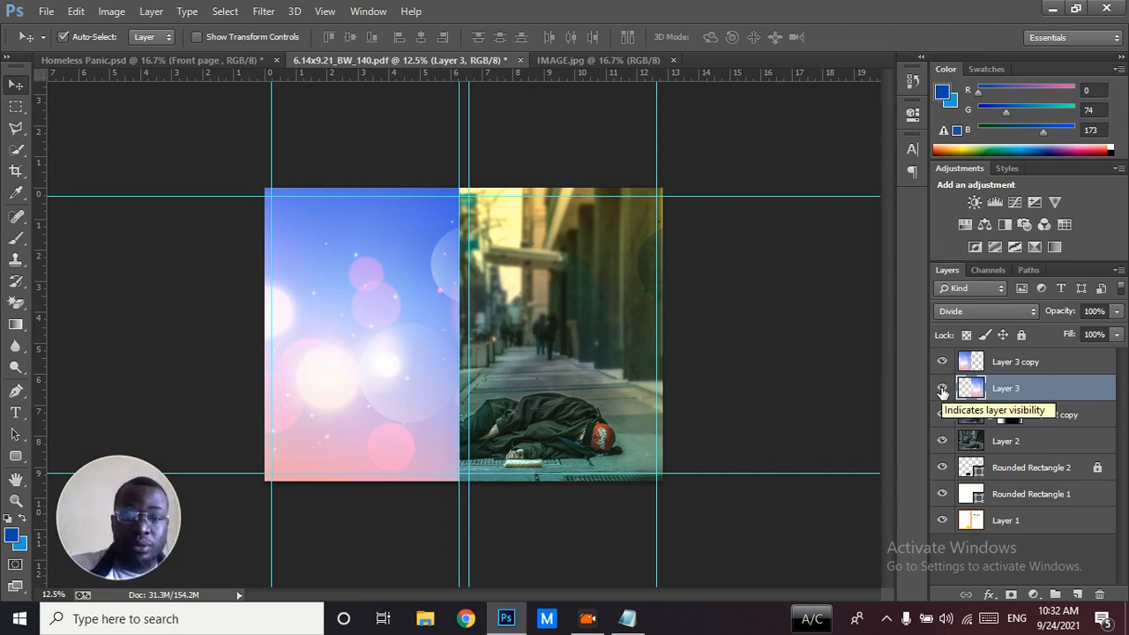
left_click(942, 389)
left_click(942, 389)
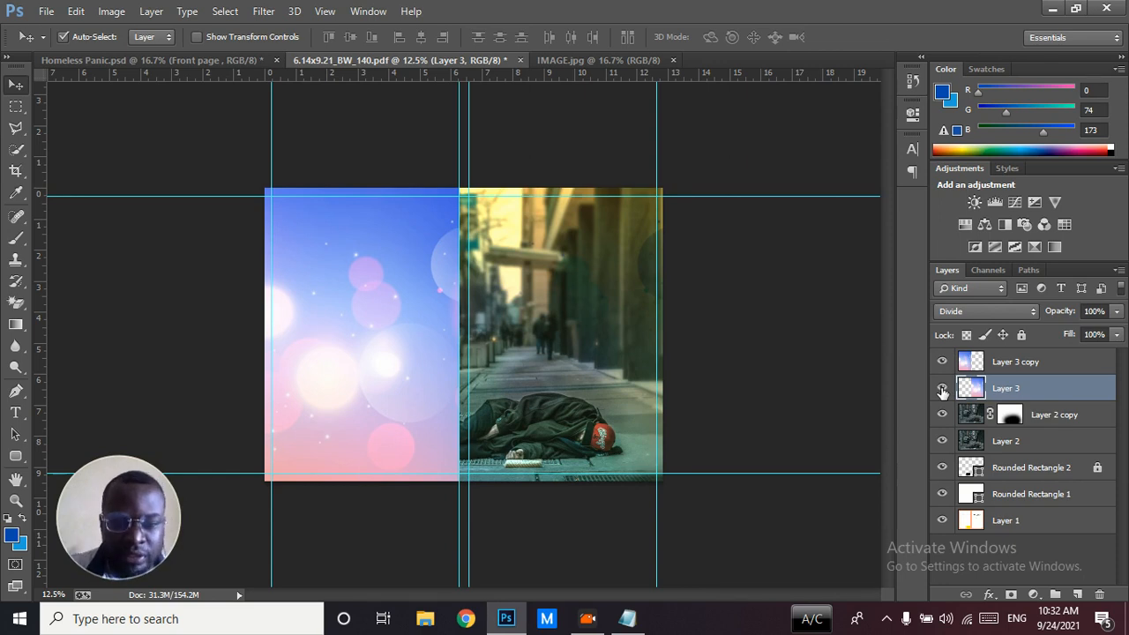
left_click(942, 389)
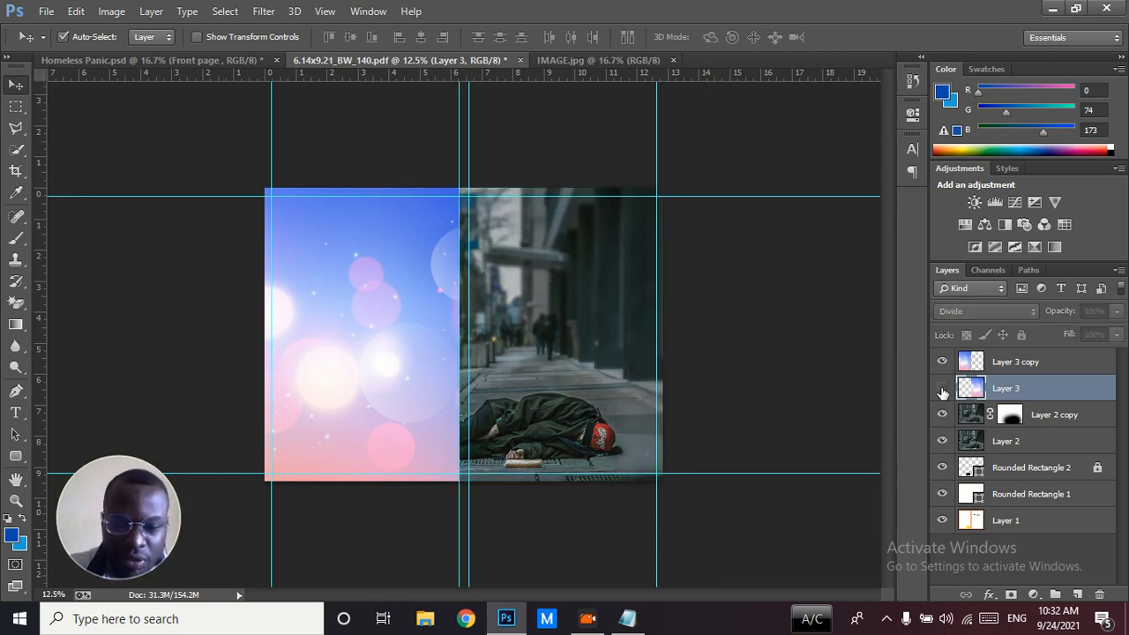
left_click(942, 389)
left_click(942, 388)
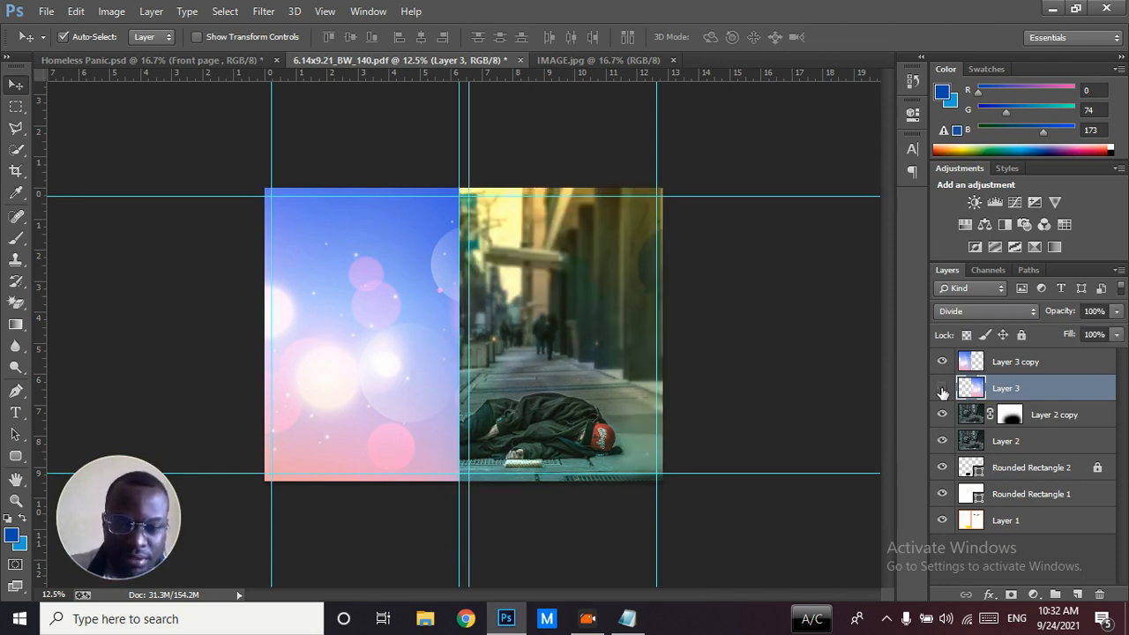
left_click(942, 389)
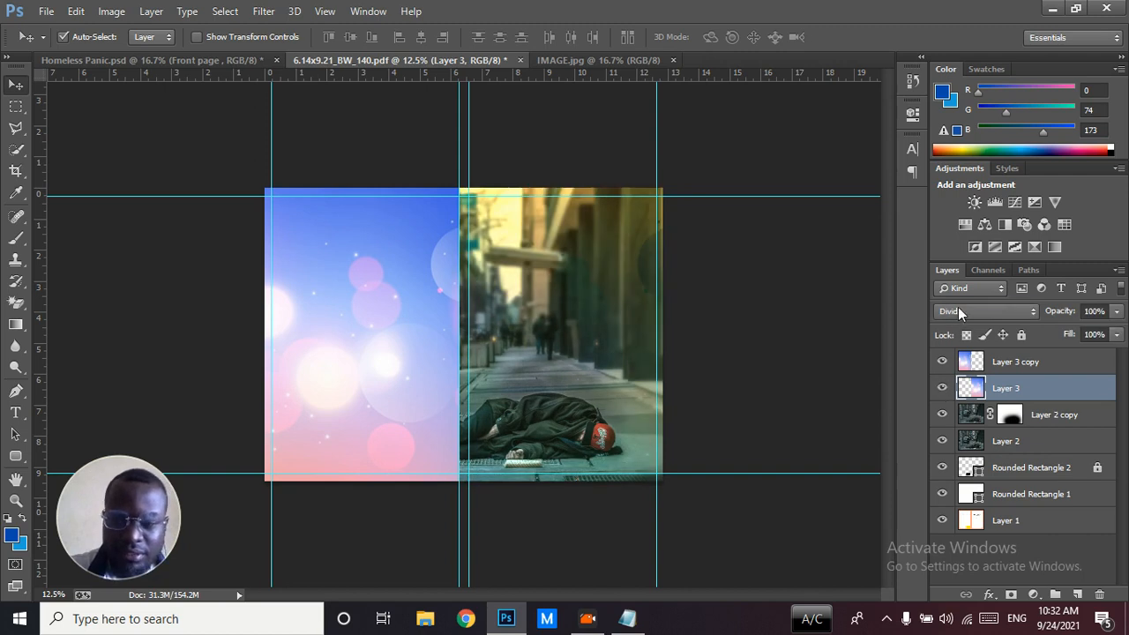
Try other blend modes on Layer 3, including Overlay, Hard Light and Subtract, and return it to Divide
left_click(961, 313)
left_click(955, 203)
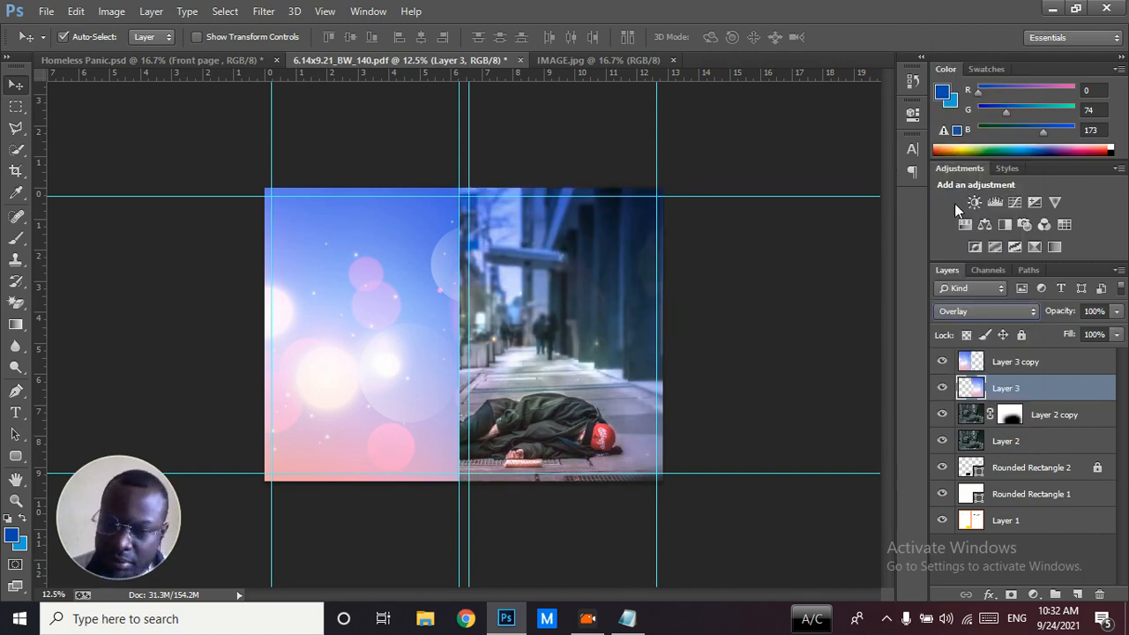
key("Down")
key("Down")
key("Up")
key("Down")
key("Down")
key("Down")
key("Down")
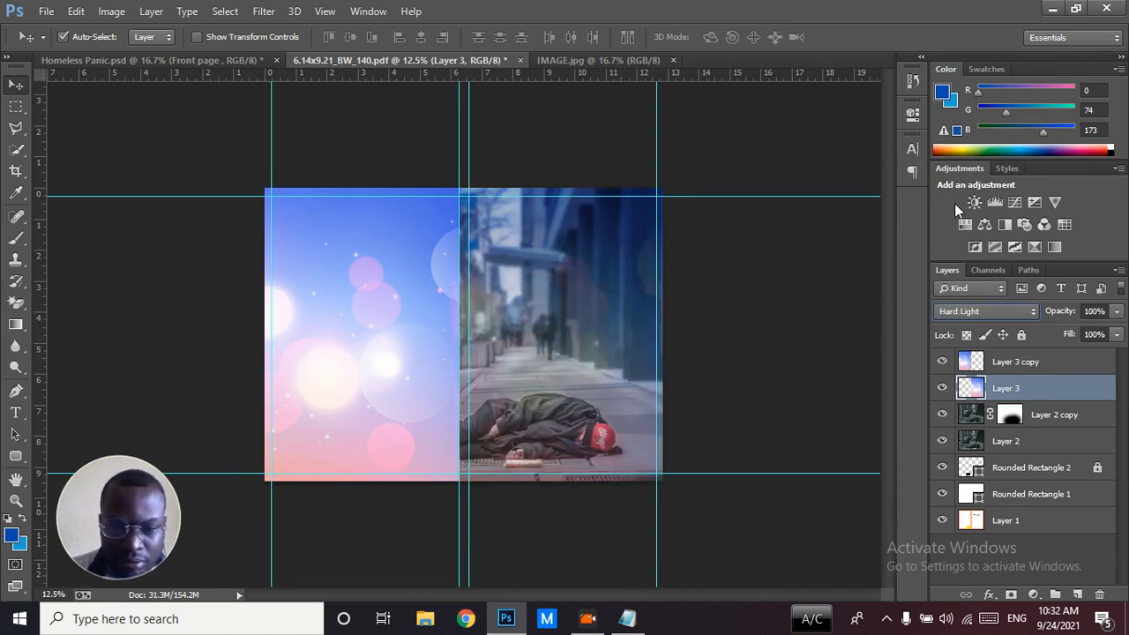
key("Down")
key("Down")
key("Down")
key("Down")
key("Down")
key("Down")
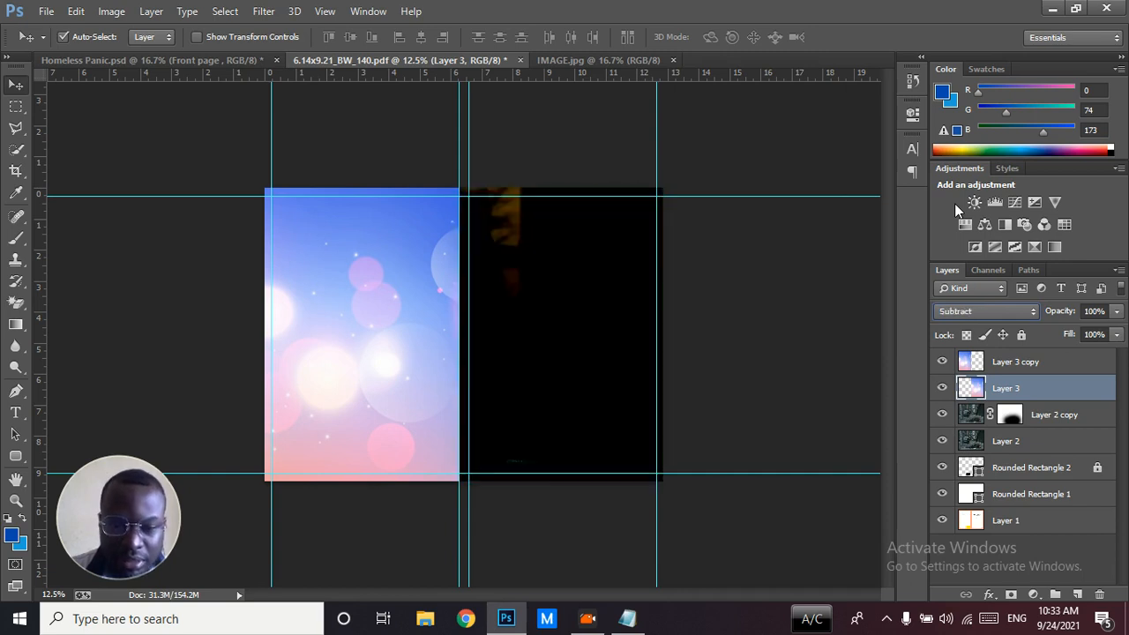
key("Up")
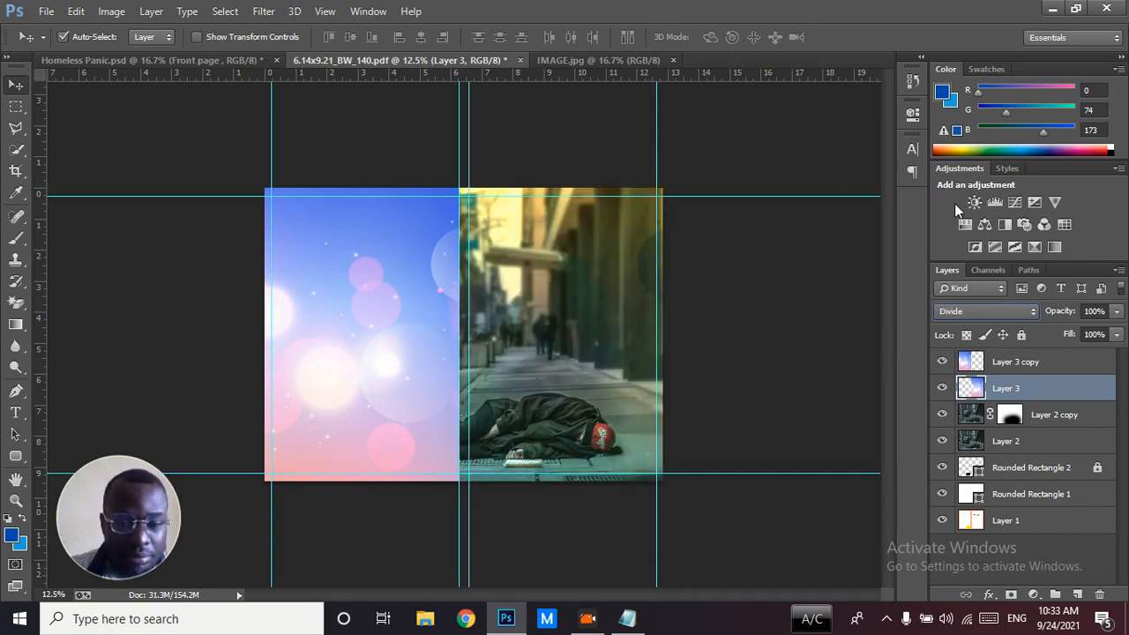
Set the blend mode of Layer 3 copy on the back cover to Divide
left_click(1002, 367)
left_click(1003, 388)
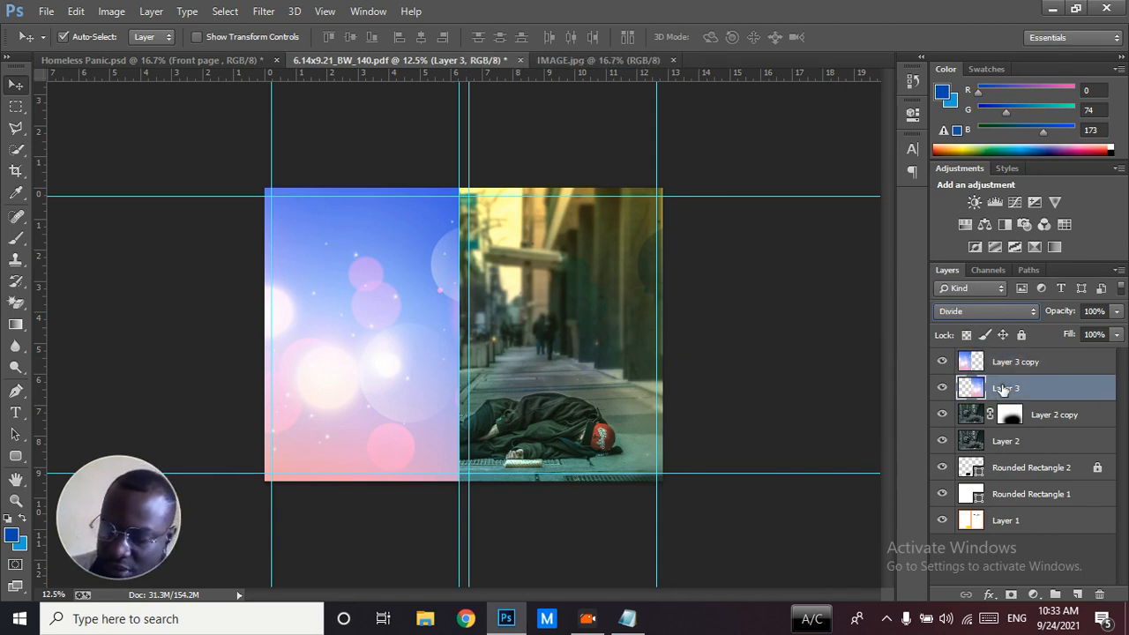
left_click(994, 362)
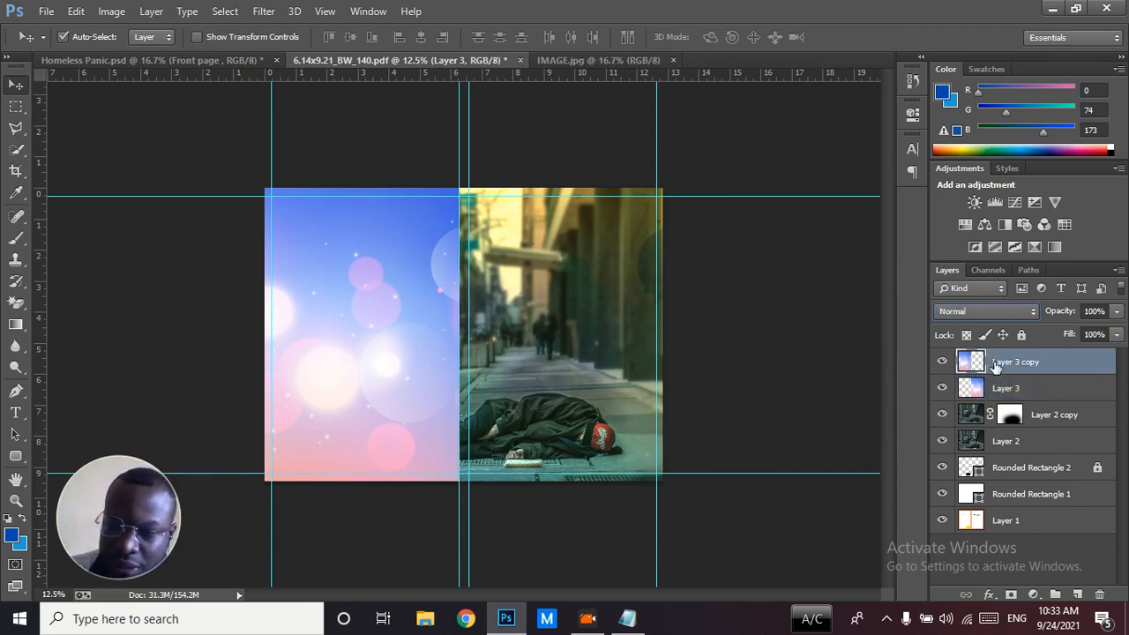
left_click(972, 312)
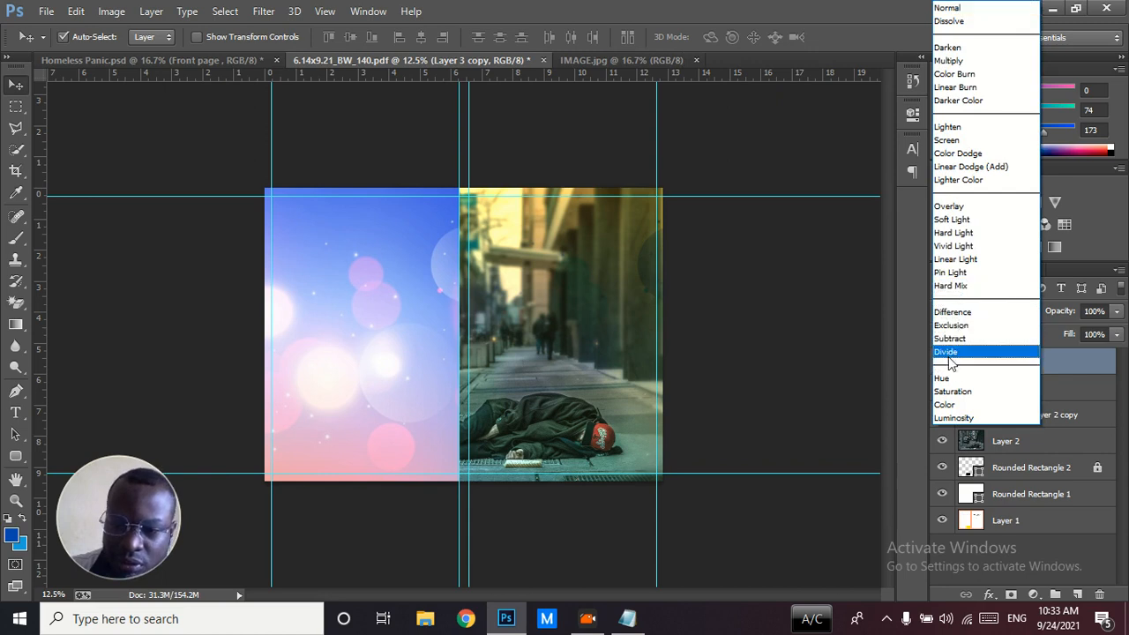
left_click(950, 352)
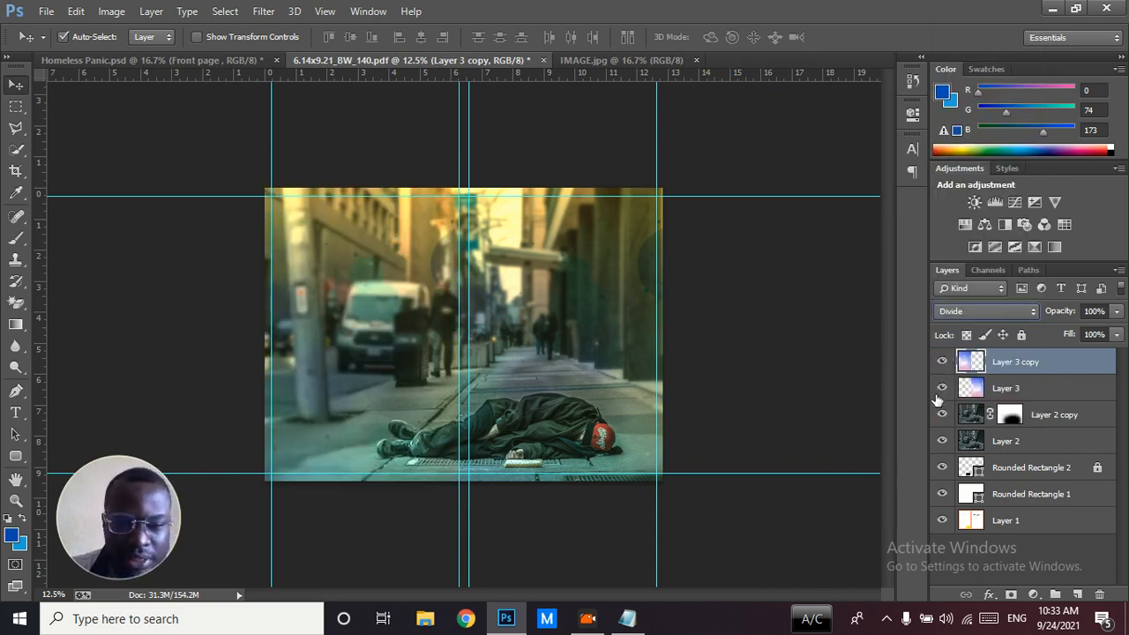
In Homeless Panic.psd, show the background group's Layer 3, Ellipse 1, Rectangle 1, Layer 4, Layer 5 and Layer 1 copy
left_click(196, 58)
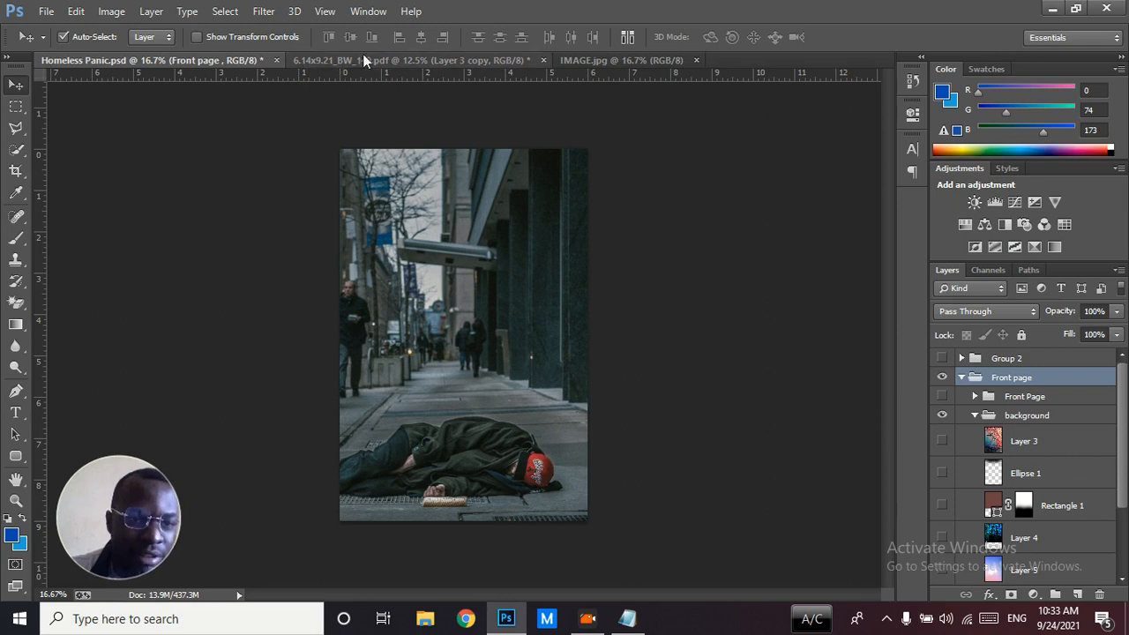
left_click(942, 440)
left_click(941, 474)
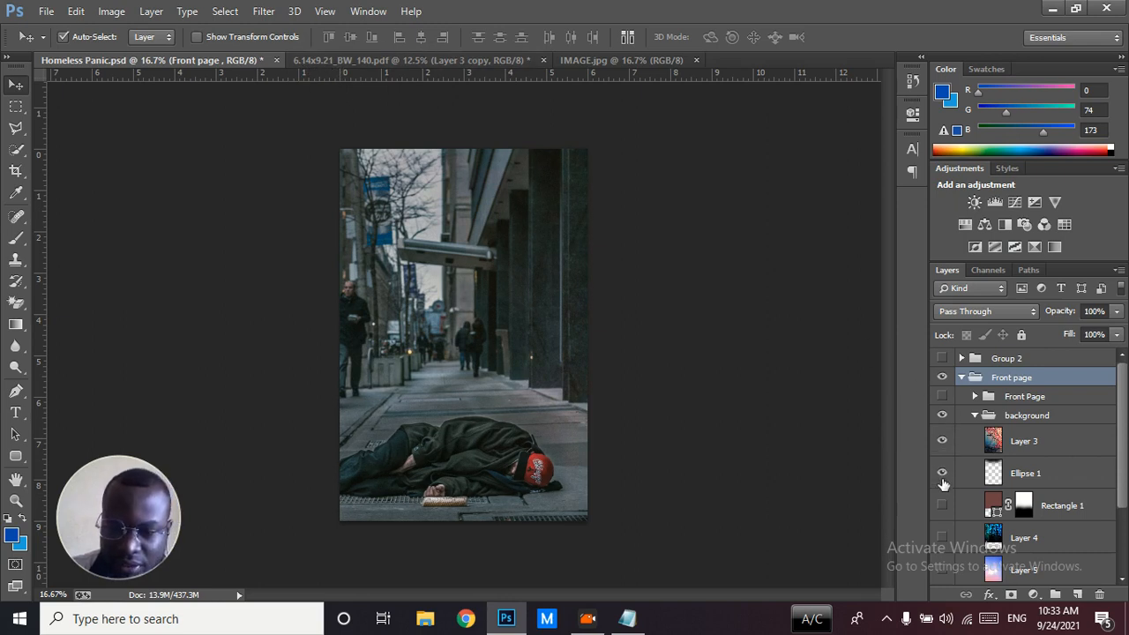
left_click(942, 504)
left_click(942, 537)
left_click(942, 570)
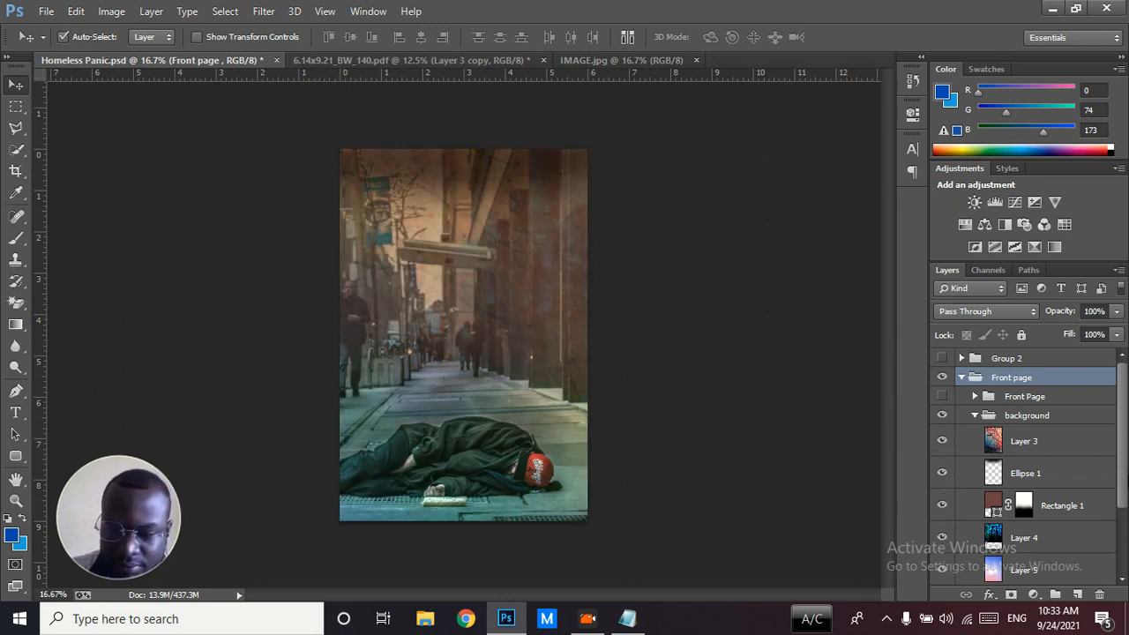
scroll(1126, 477, "down", 3)
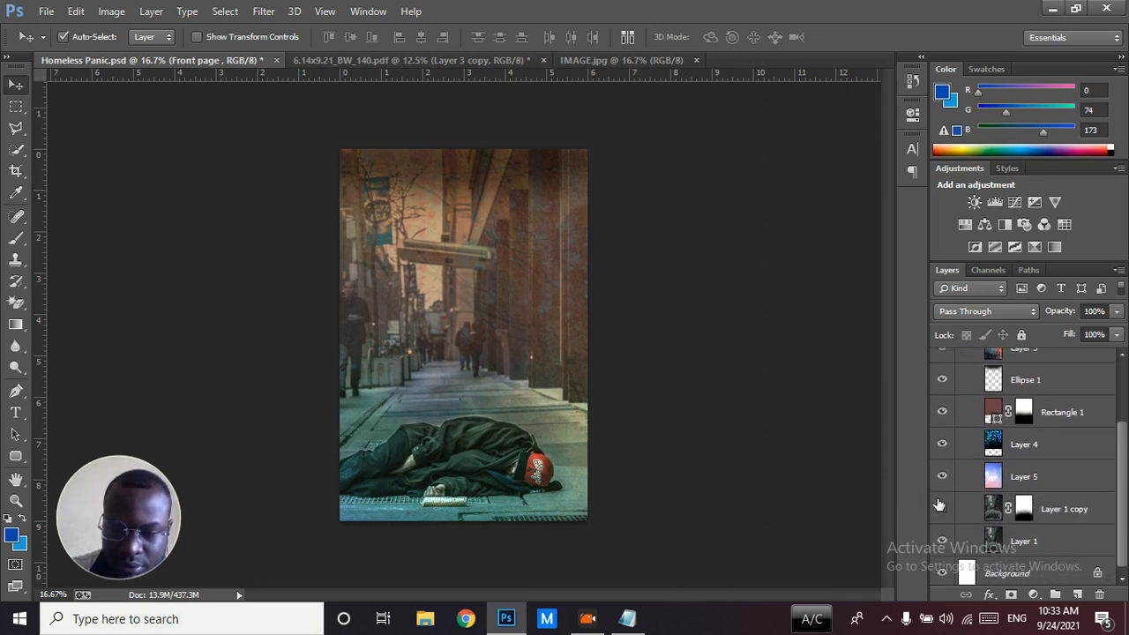
left_click(941, 509)
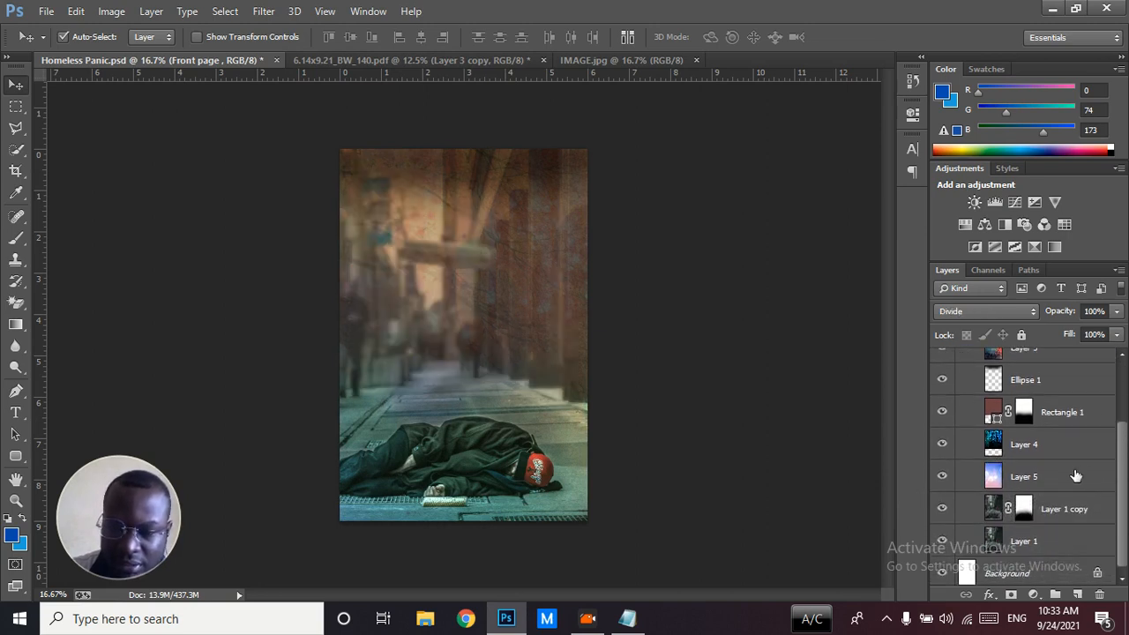
Check the blend mode of Layer 5 in Homeless Panic.psd and compare the finished background with 6.14x9.21_BW_140.pdf
left_click(1082, 476)
scroll(1123, 480, "up", 3)
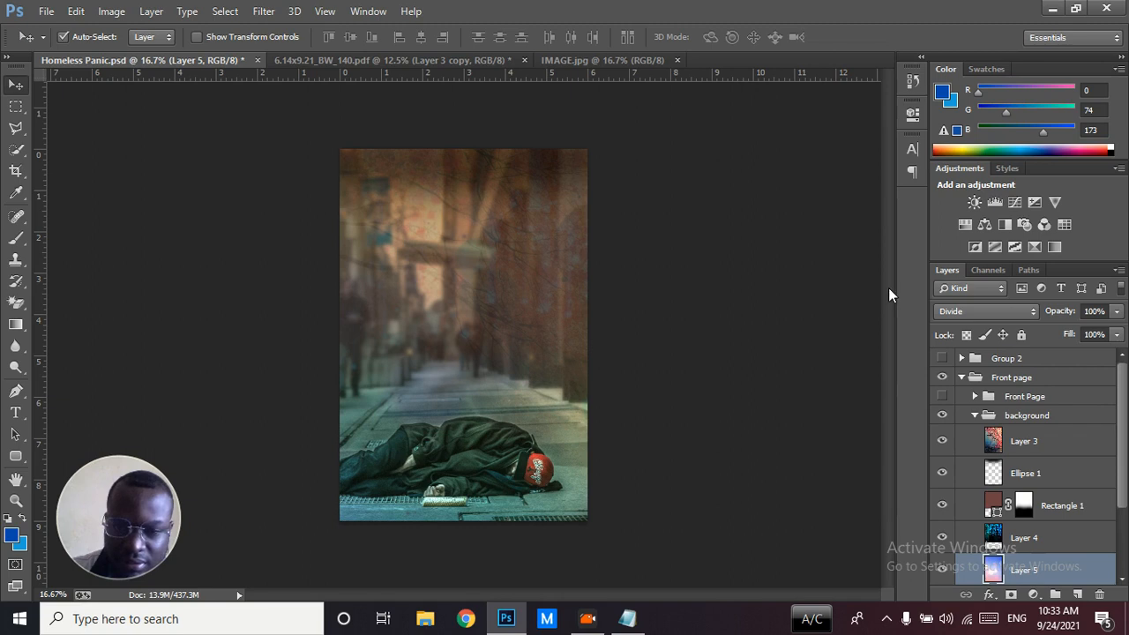
left_click(462, 62)
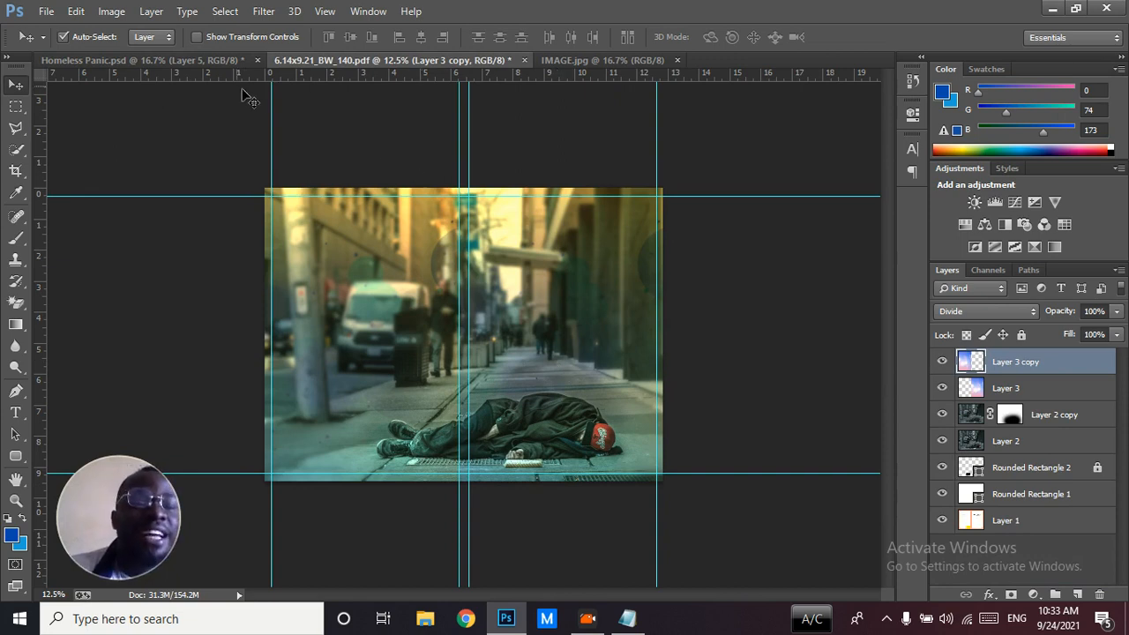
left_click(221, 60)
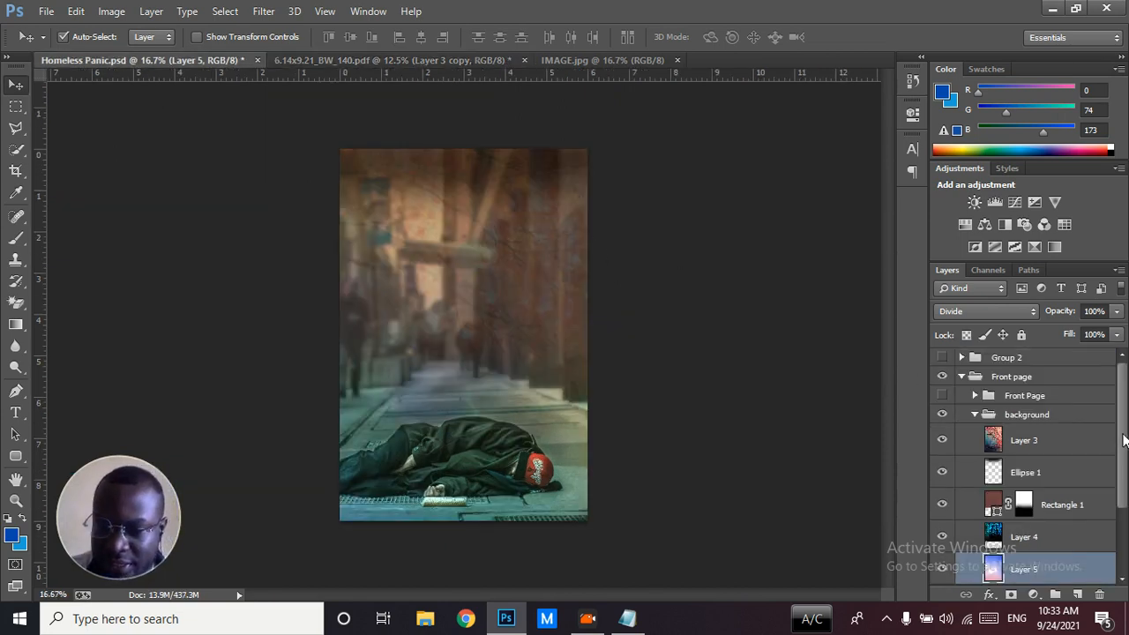
left_click_drag(1123, 441, 1115, 478)
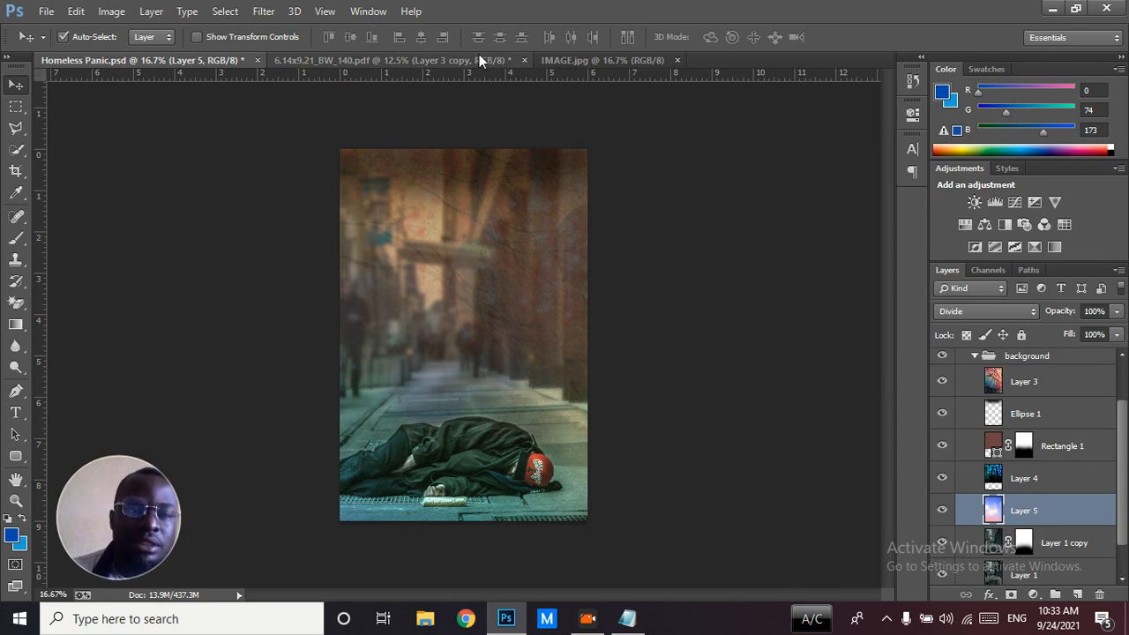
Check Layer 4's blend mode and opacity in Homeless Panic.psd, and open img 4.jpg from the ASSETS folder
left_click(1005, 478)
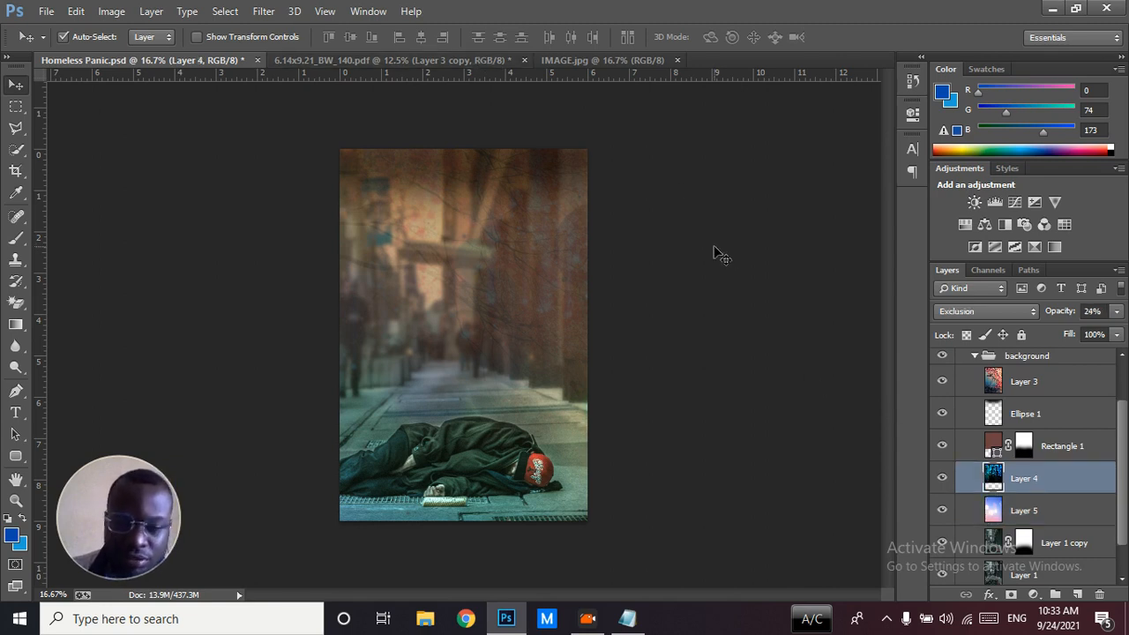
left_click(456, 60)
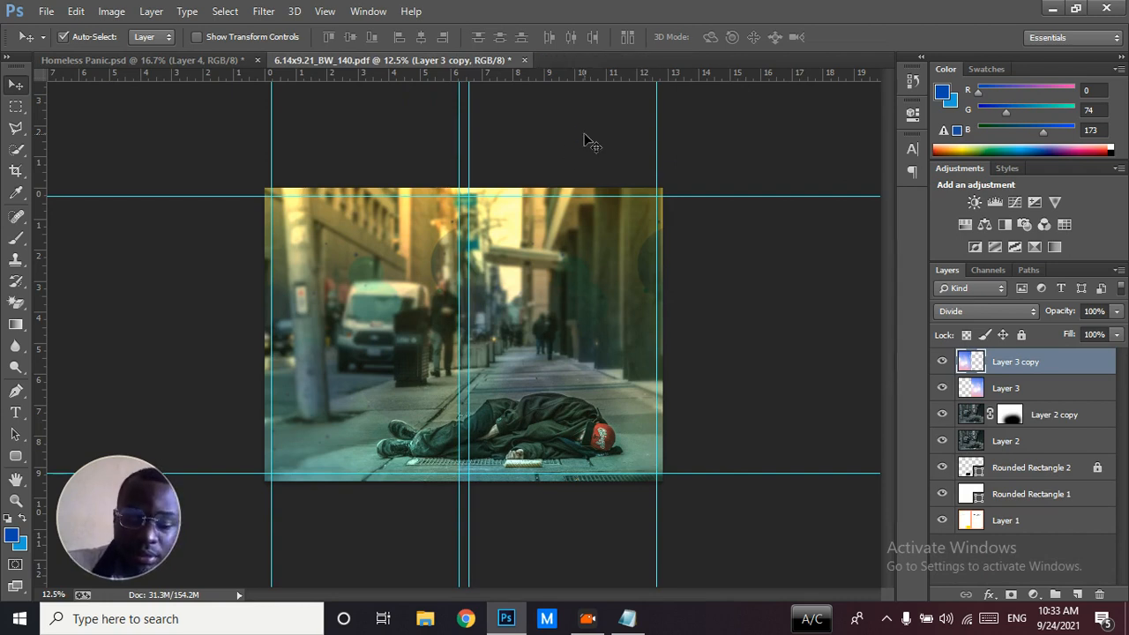
key("ctrl+o")
left_click(413, 125)
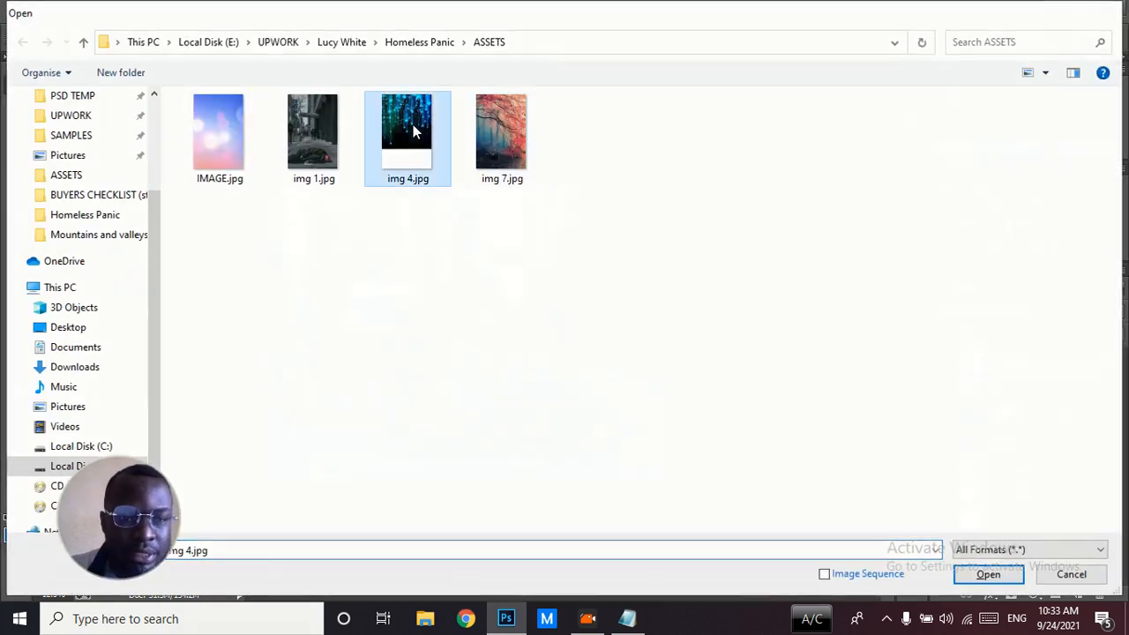
double_click(412, 124)
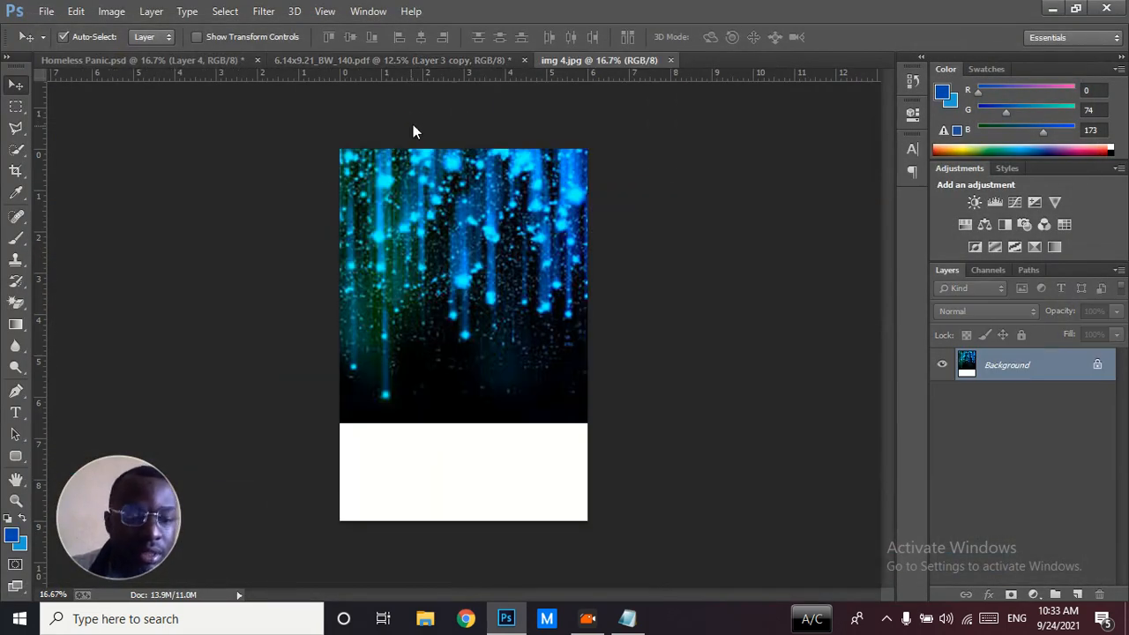
Erase the white strip of img 4.jpg with the Magic Eraser and copy the image onto the front cover of 6.14x9.21_BW_140.pdf
left_click(15, 302)
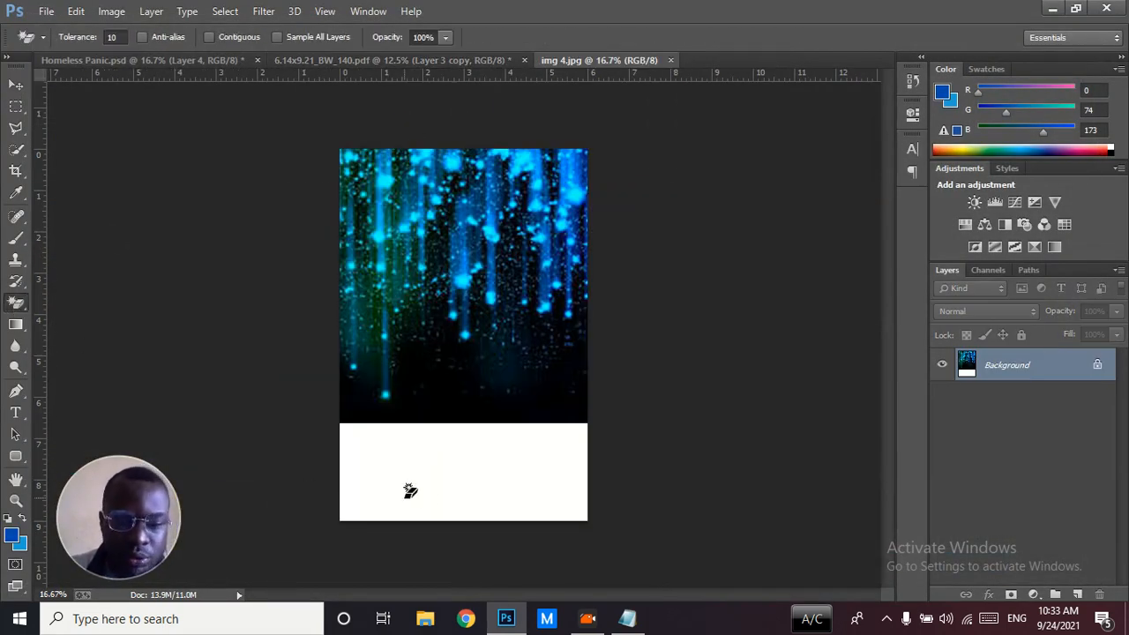
left_click(463, 491)
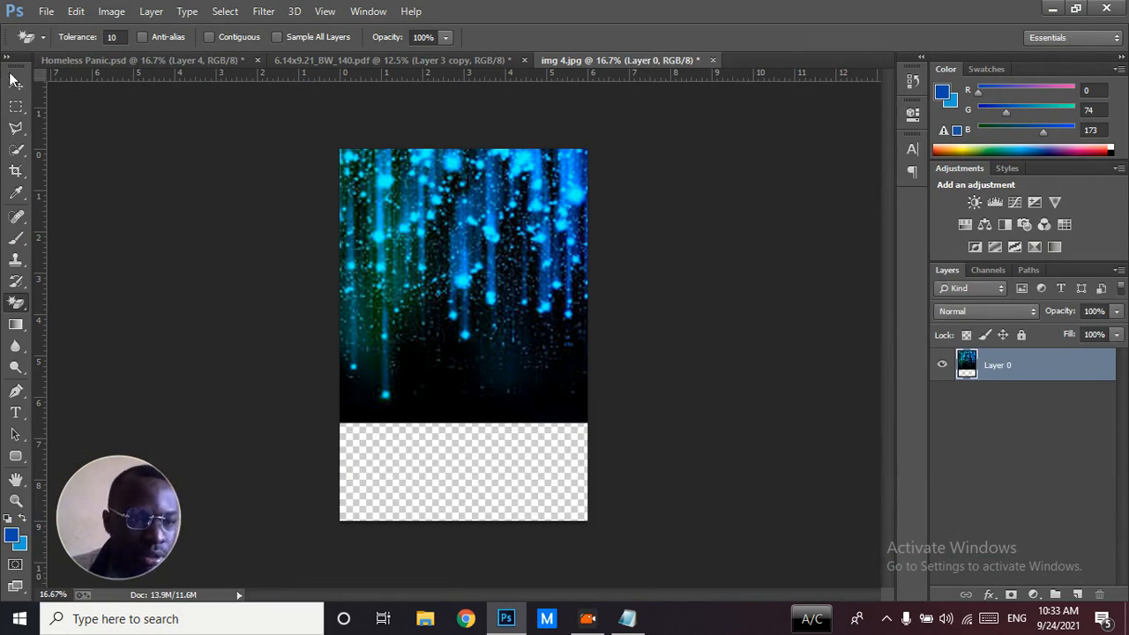
left_click(15, 82)
left_click_drag(507, 331, 583, 320)
Scale the blue lights image on the front cover proportionally to about 110% so it reaches the cover's outer edge
key("ctrl+t")
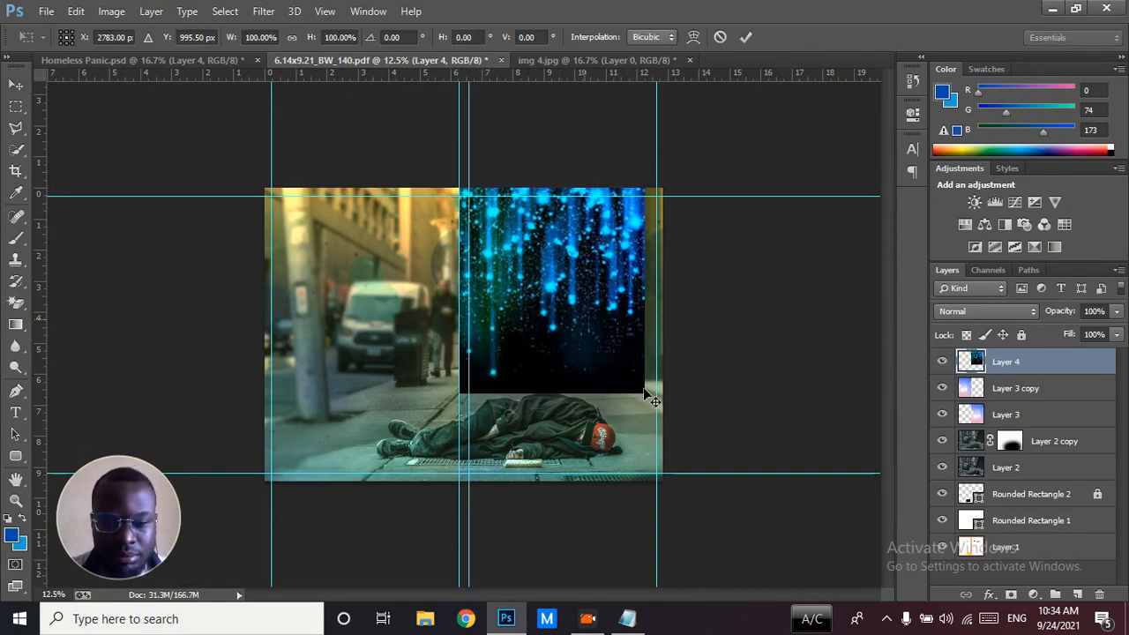
left_click_drag(645, 394, 666, 416)
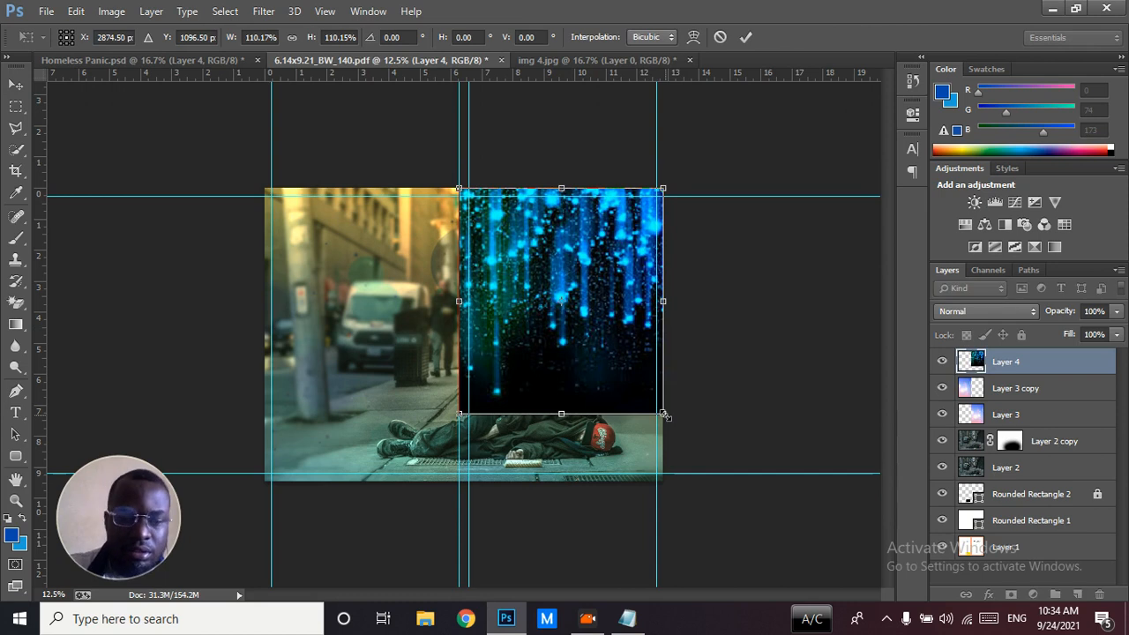
key("Return")
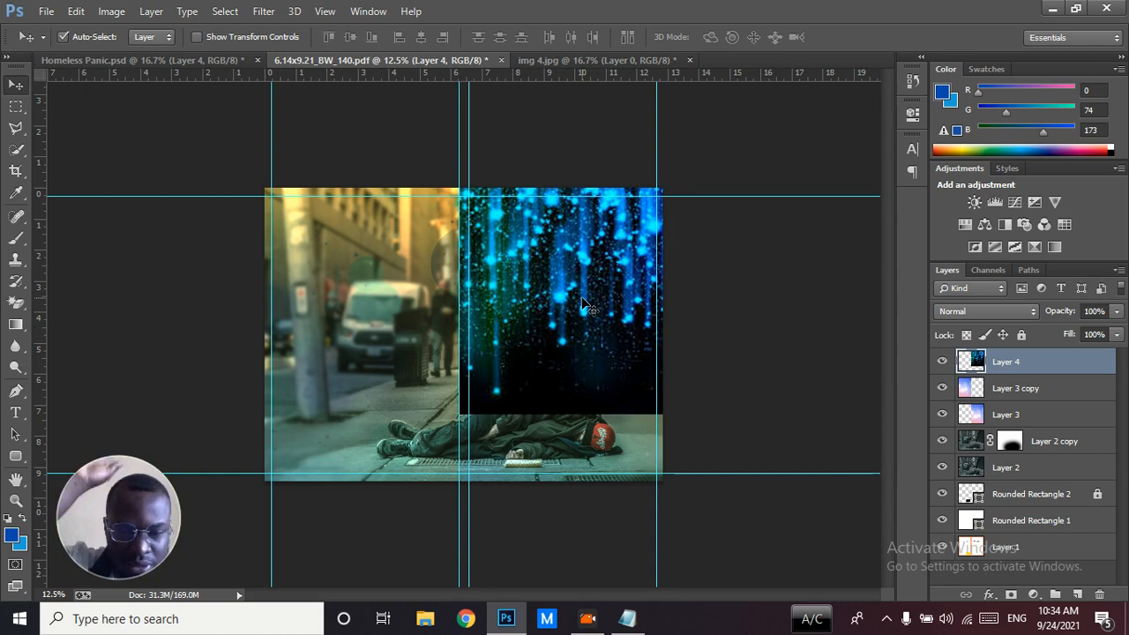
Duplicate the blue lights layer onto the back cover, aligned edge to edge with the front cover image
left_click_drag(589, 307, 379, 305)
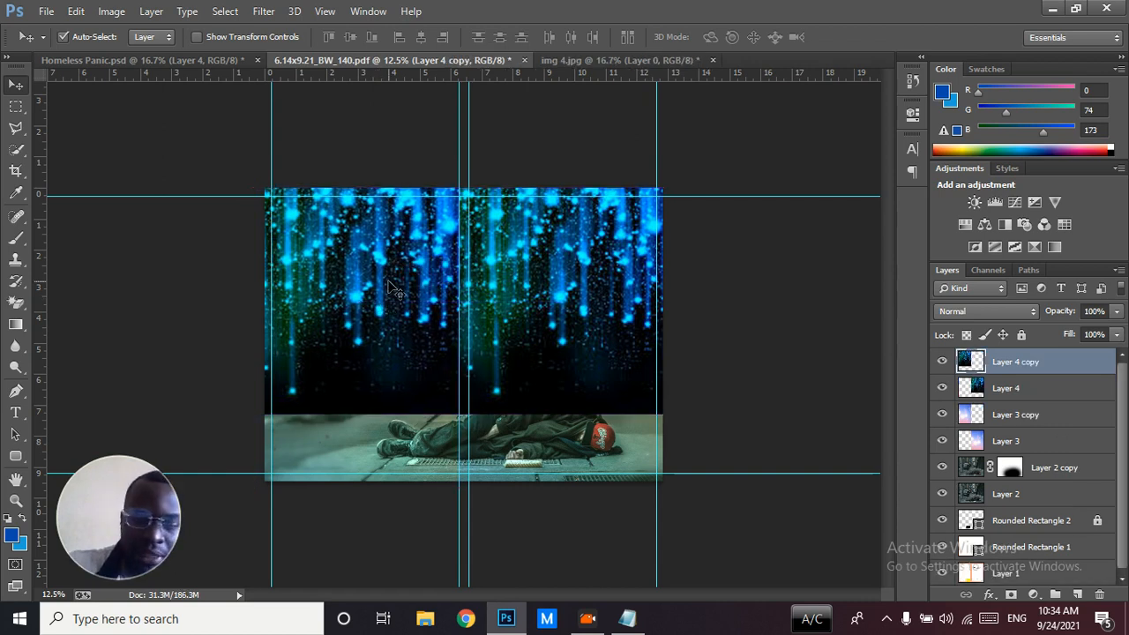
key("ctrl+z")
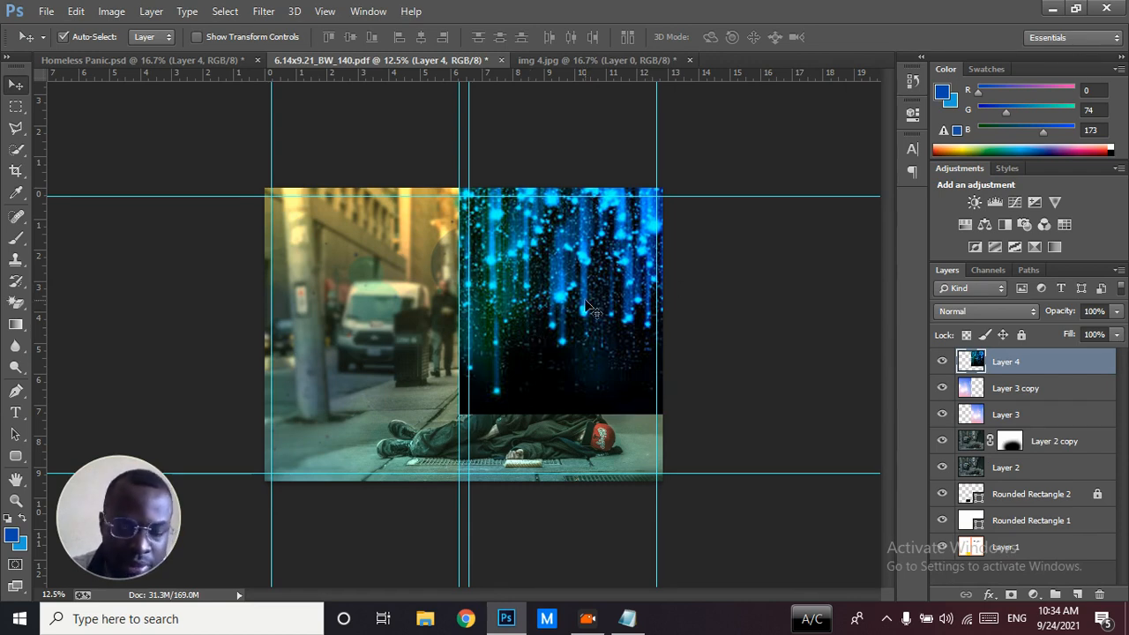
left_click_drag(588, 306, 382, 306)
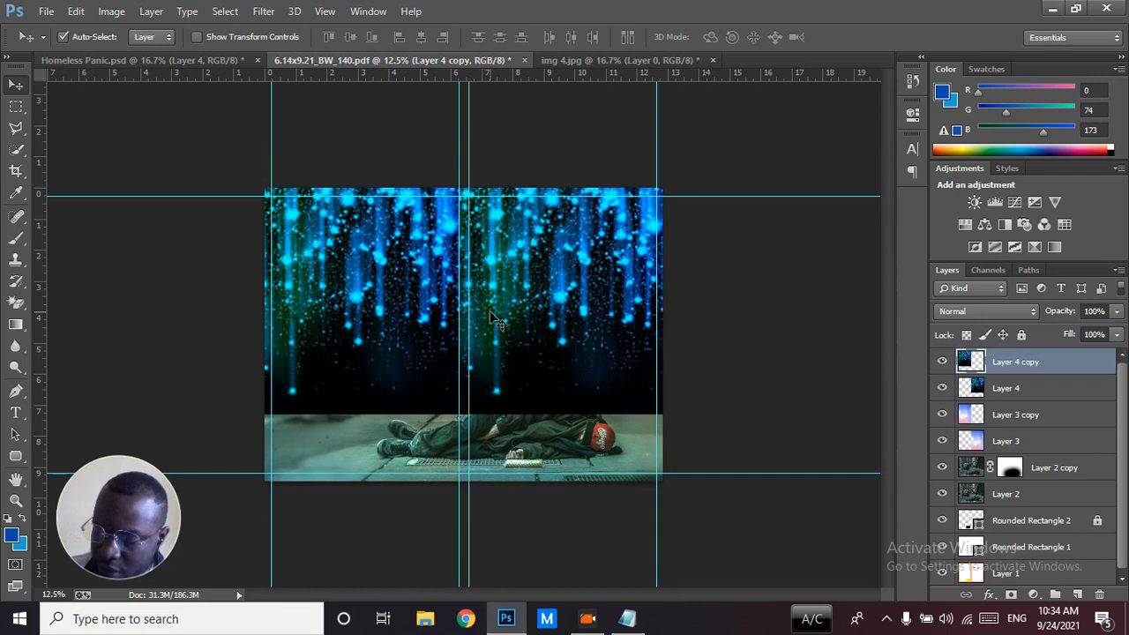
Set the blend mode of Layer 4 and Layer 4 copy to Exclusion
left_click(566, 327)
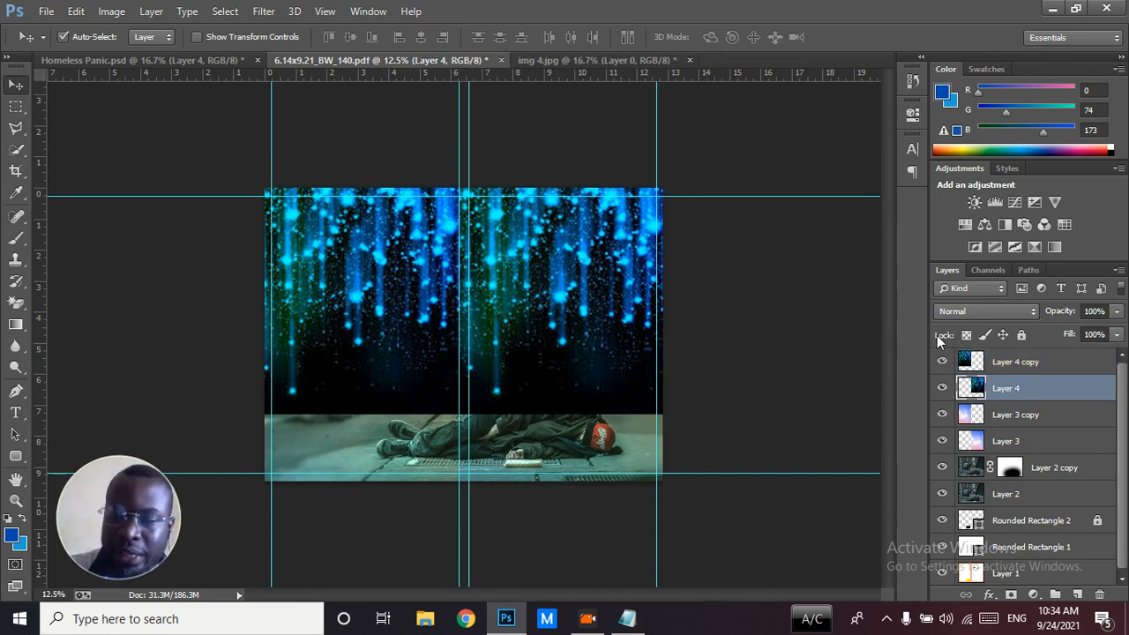
left_click(961, 316)
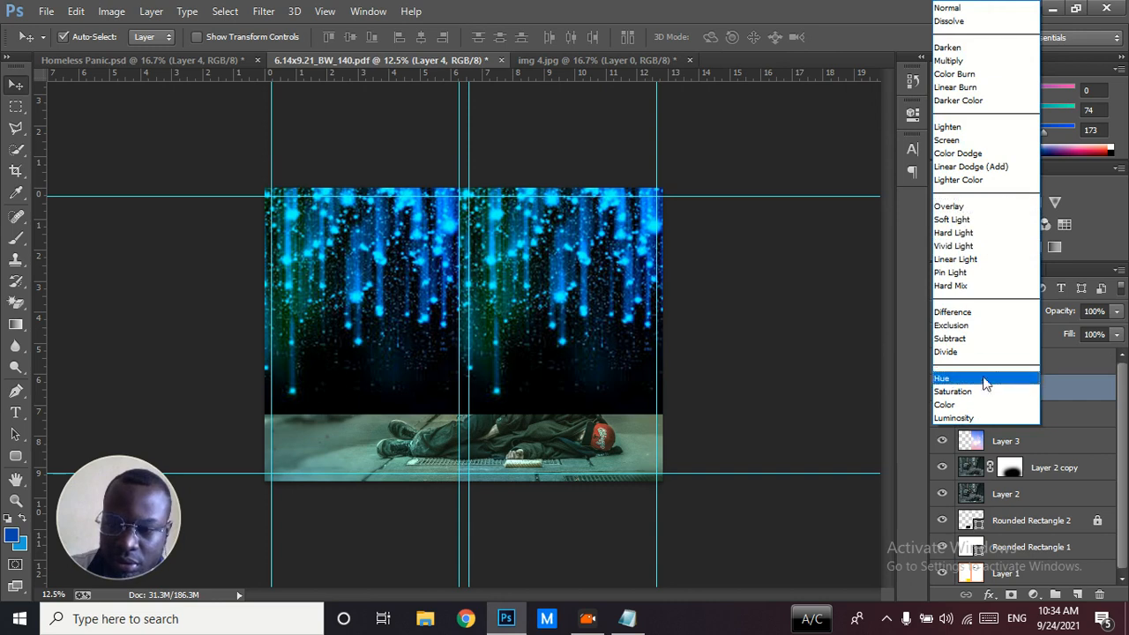
left_click(964, 325)
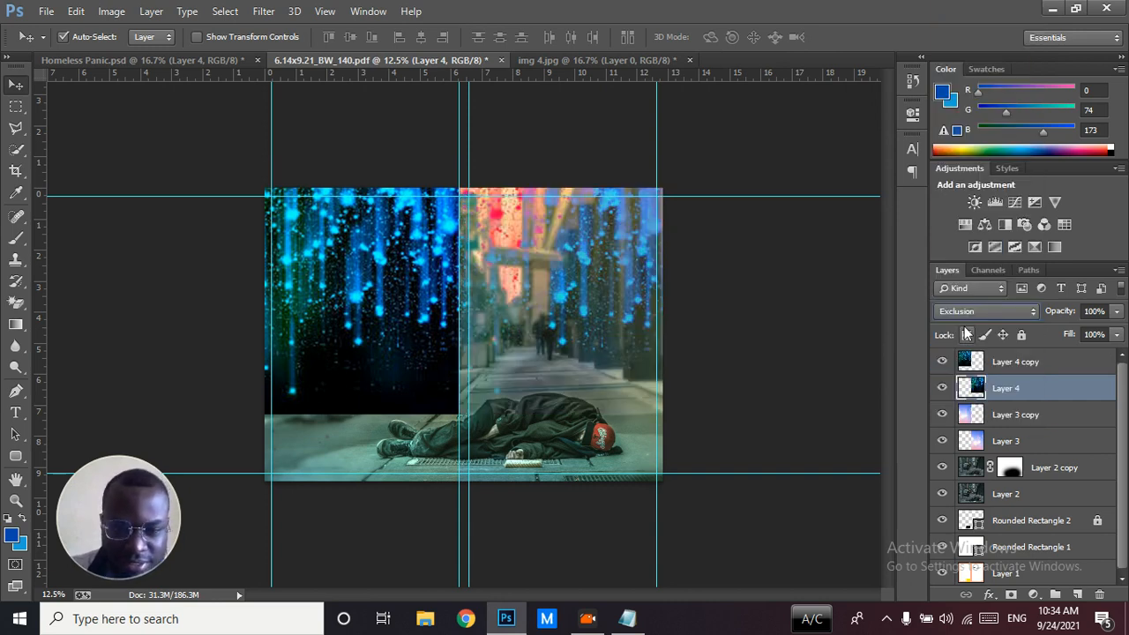
left_click(1004, 362)
left_click(974, 312)
left_click(964, 328)
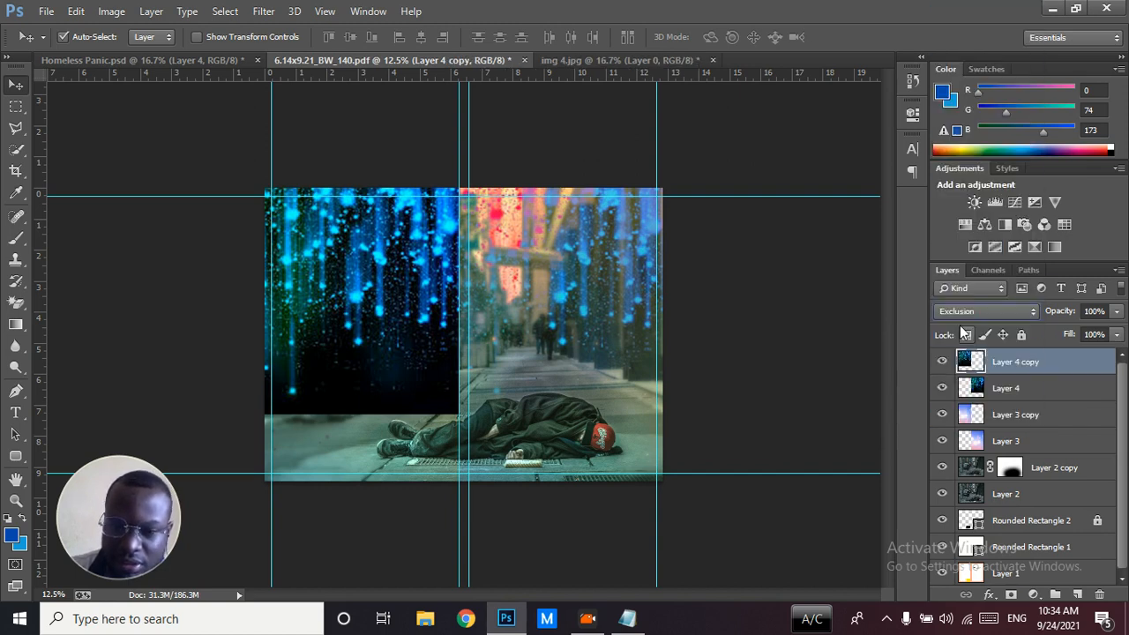
Lower the opacity of Layer 4 and Layer 4 copy to 24%
left_click(1007, 390)
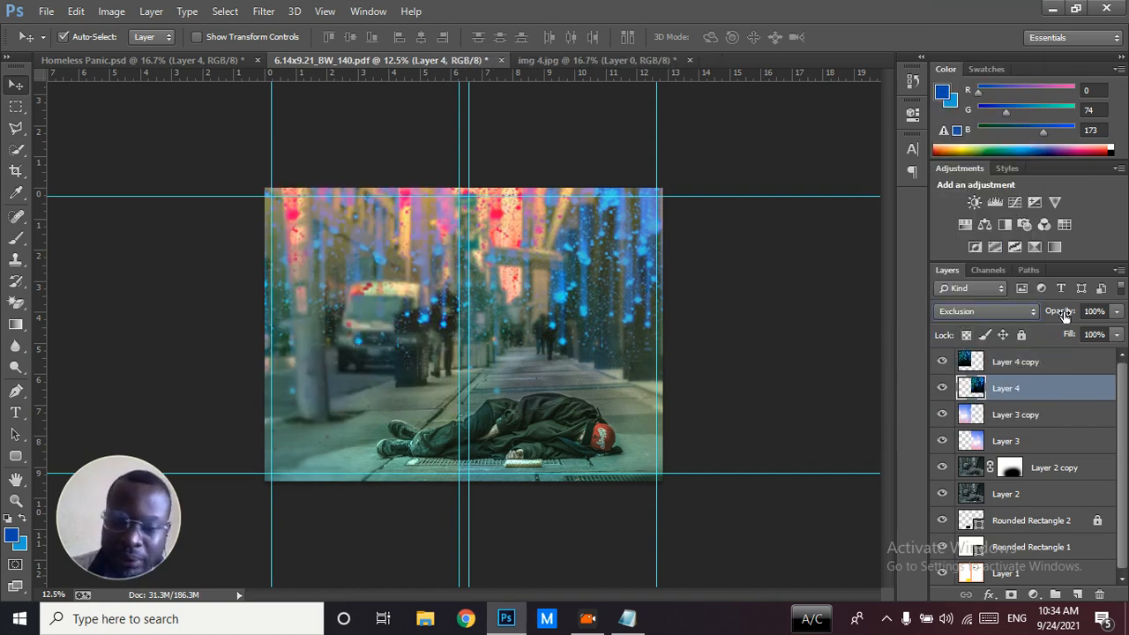
left_click_drag(1063, 315, 1003, 312)
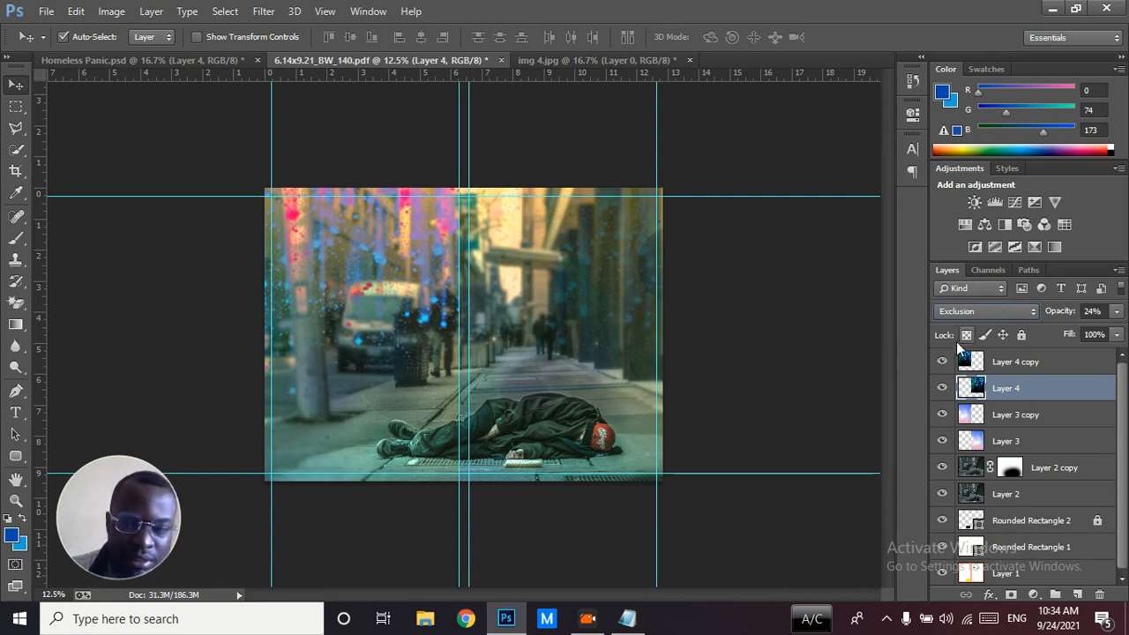
left_click(942, 388)
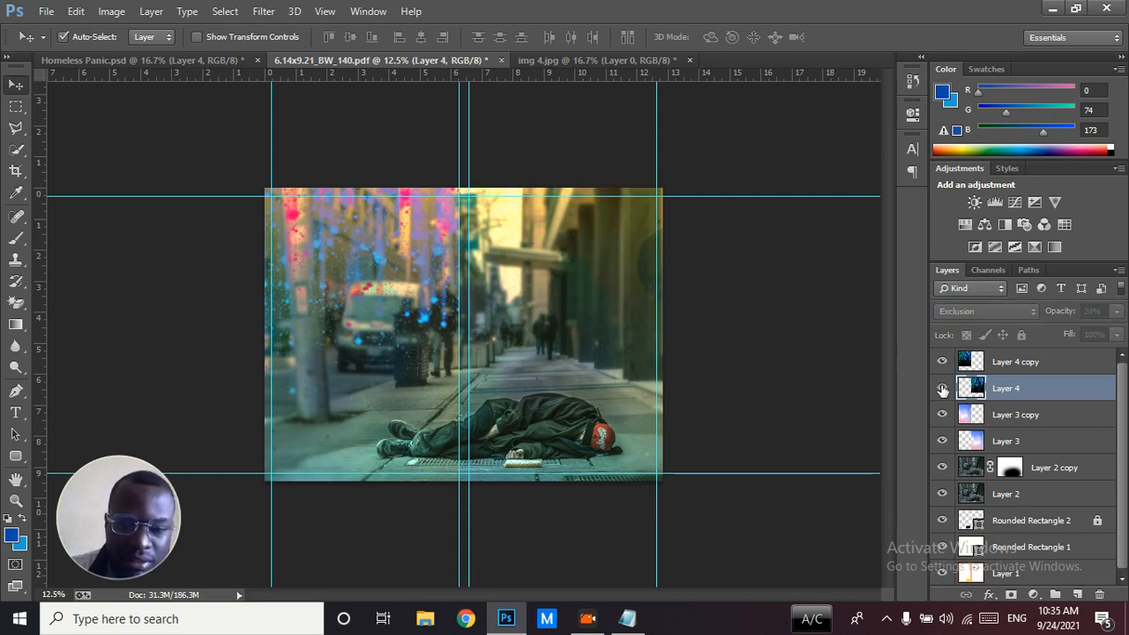
left_click(942, 388)
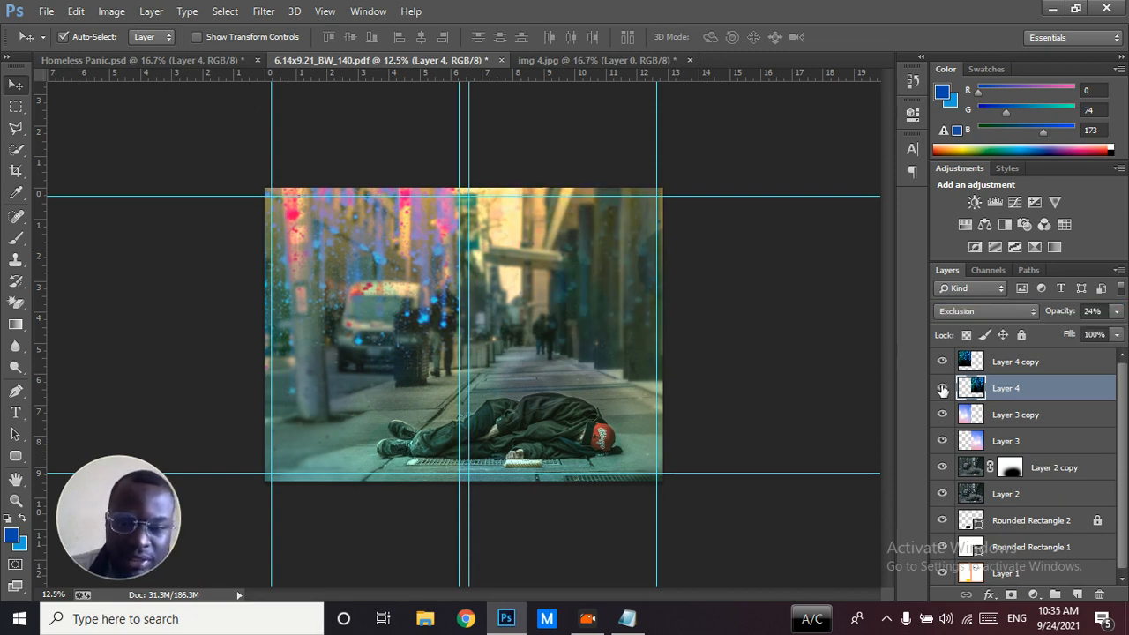
left_click(1018, 364)
left_click_drag(1058, 315, 996, 315)
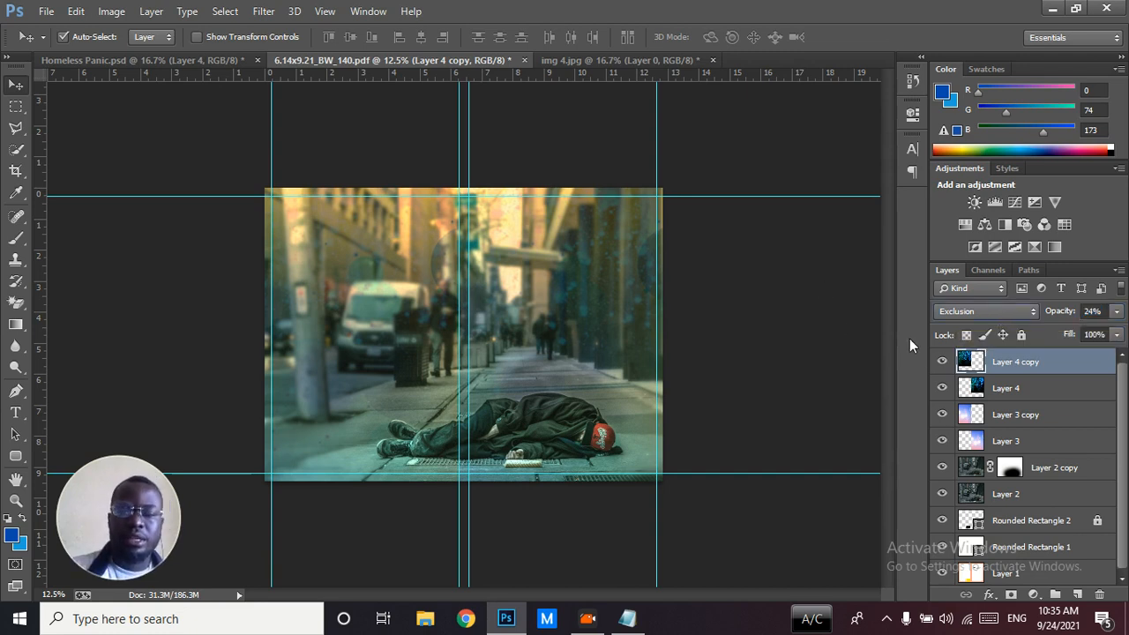
Hide and show Layer 4 copy and Layer 4 to compare the cover with and without the blue lights
left_click(942, 361)
left_click(940, 388)
left_click(941, 387)
left_click(942, 362)
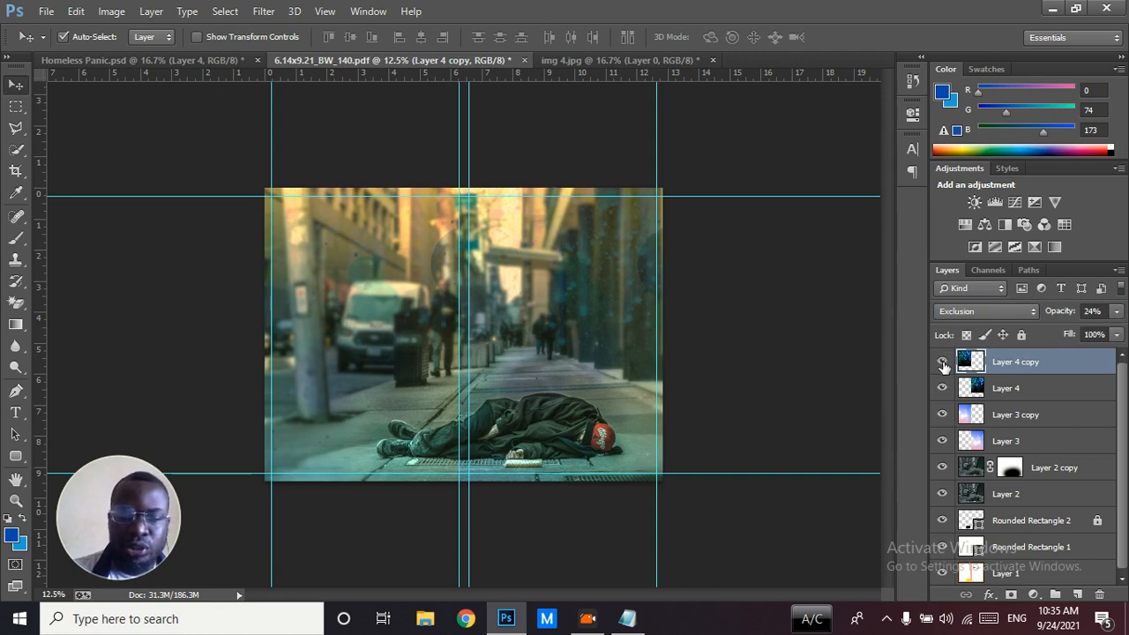
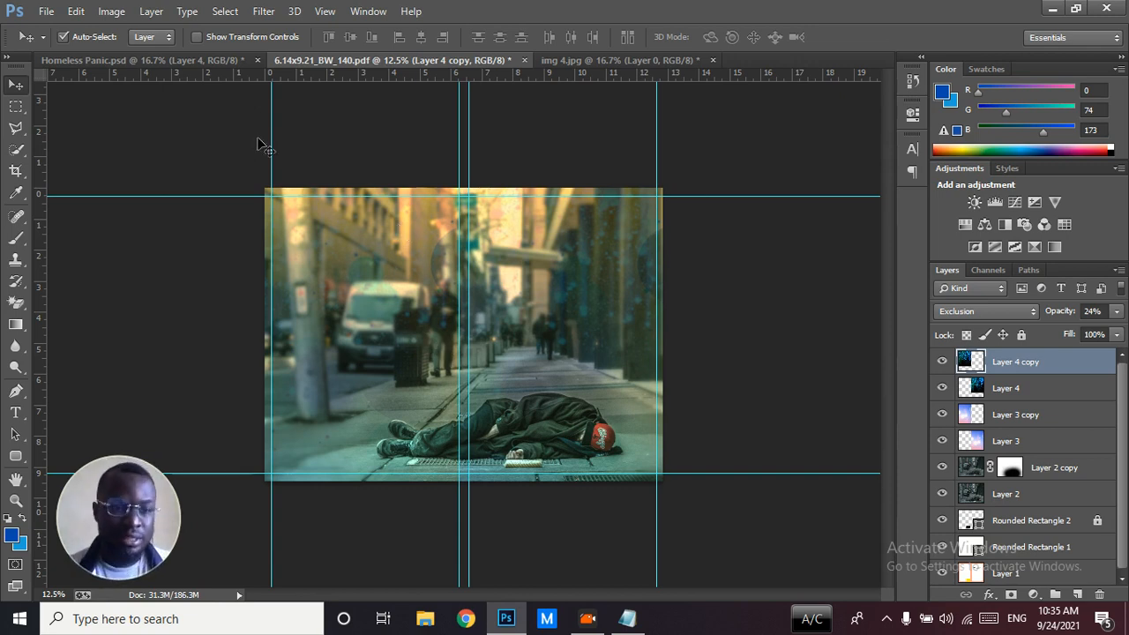
Check the Rectangle 1 layer in Homeless Panic.psd and draw a rounded rectangle of about 4142 × 2998 px over the entire template cover
left_click(212, 60)
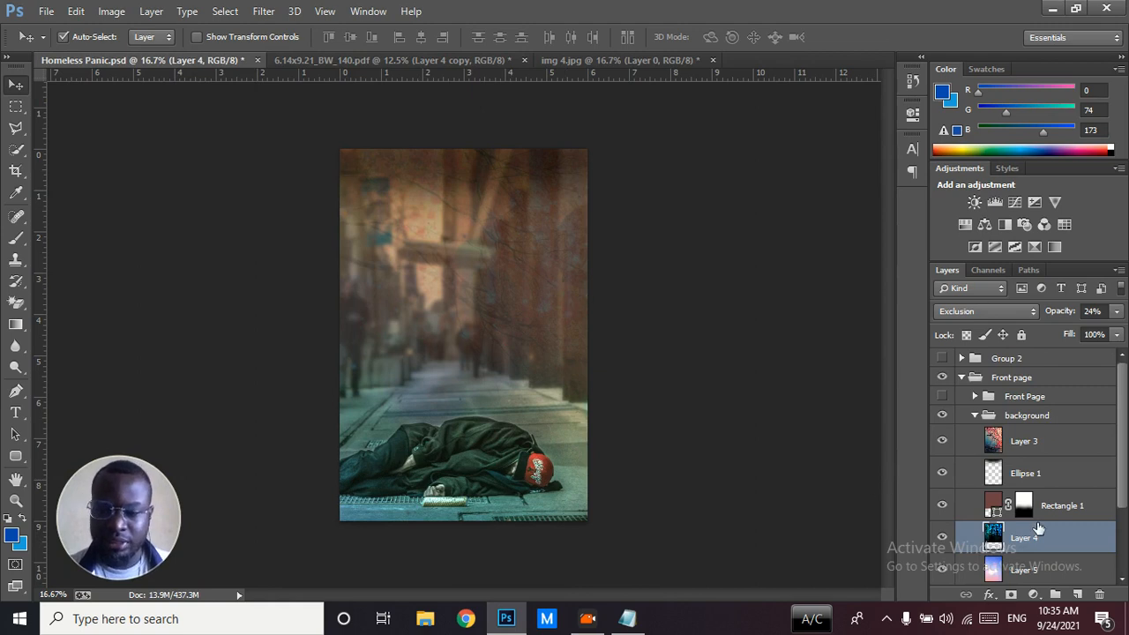
left_click(1025, 507)
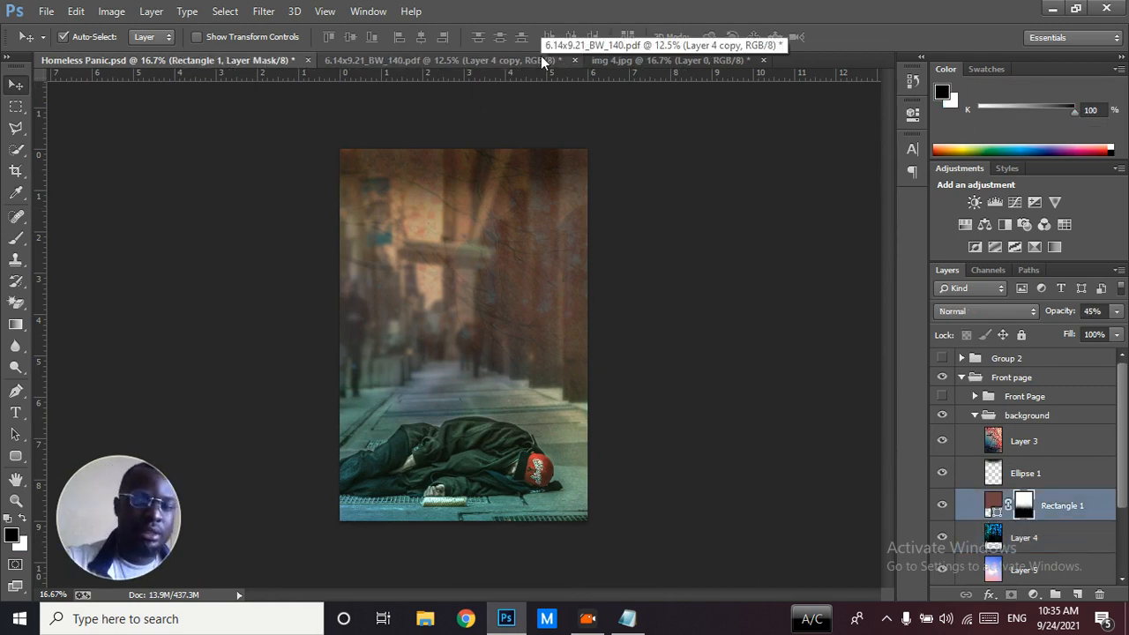
left_click(508, 58)
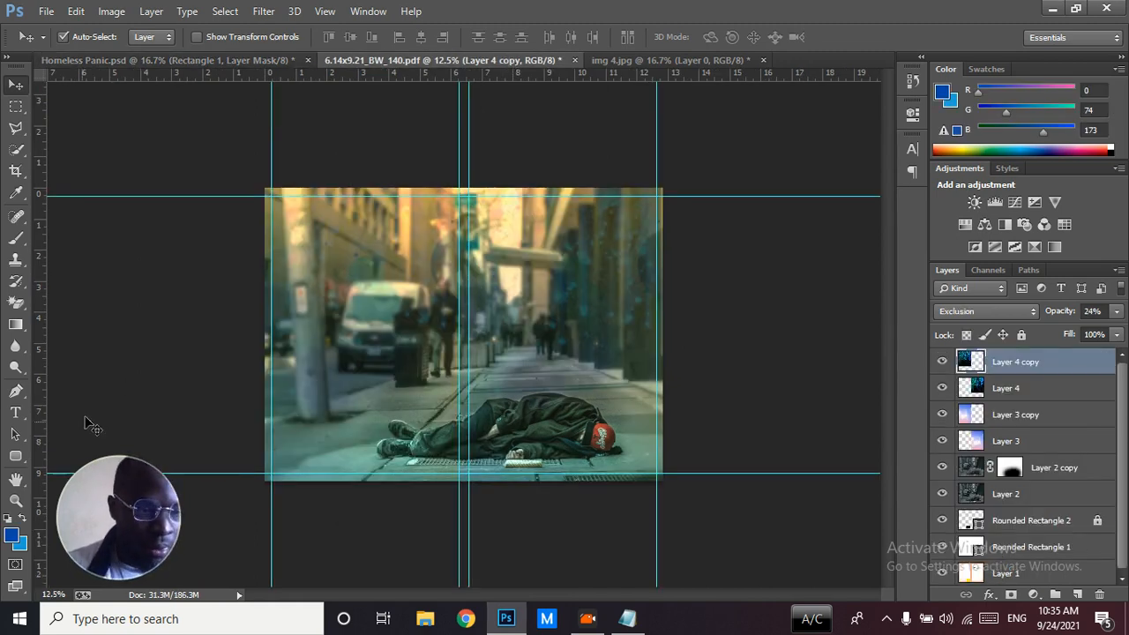
left_click(16, 456)
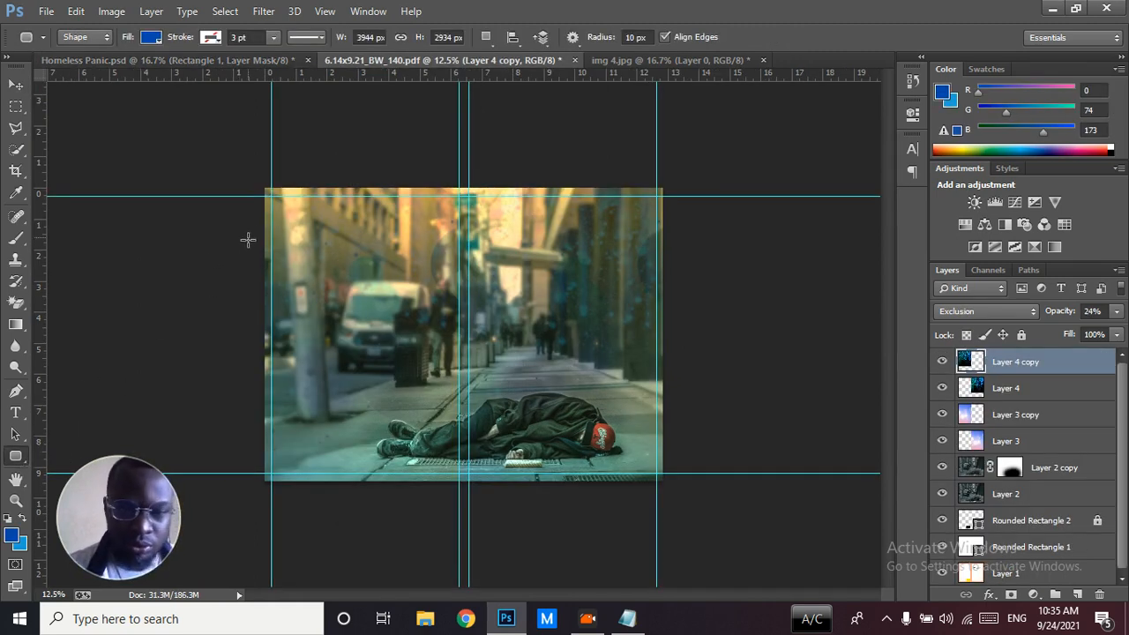
left_click_drag(242, 179, 670, 485)
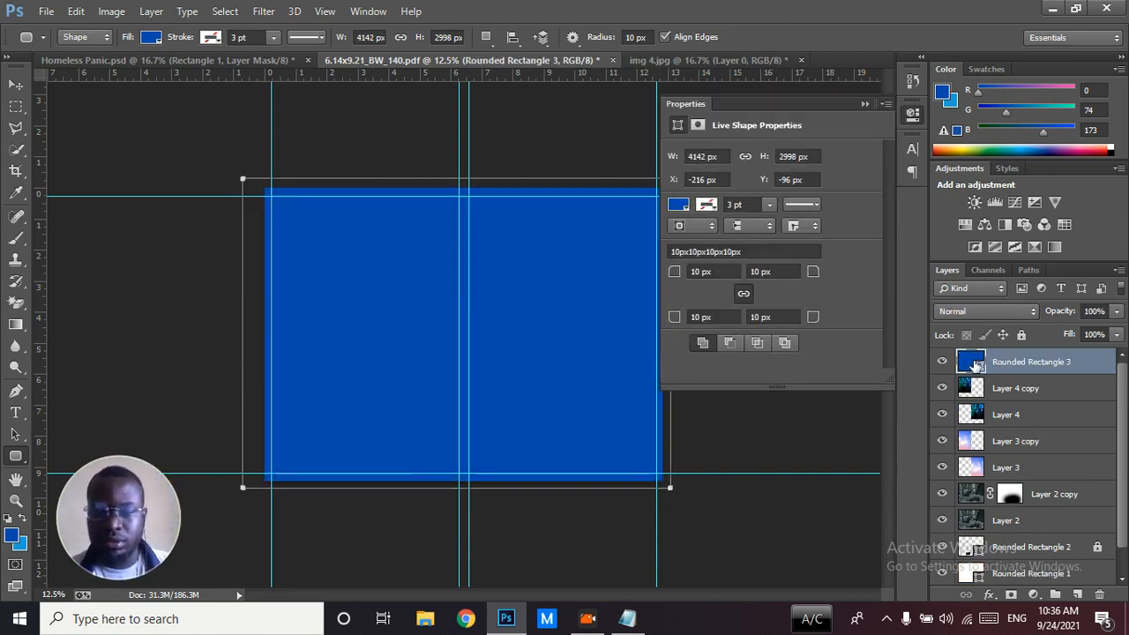
Change the fill colour of Rounded Rectangle 3 to #6e4141
double_click(969, 362)
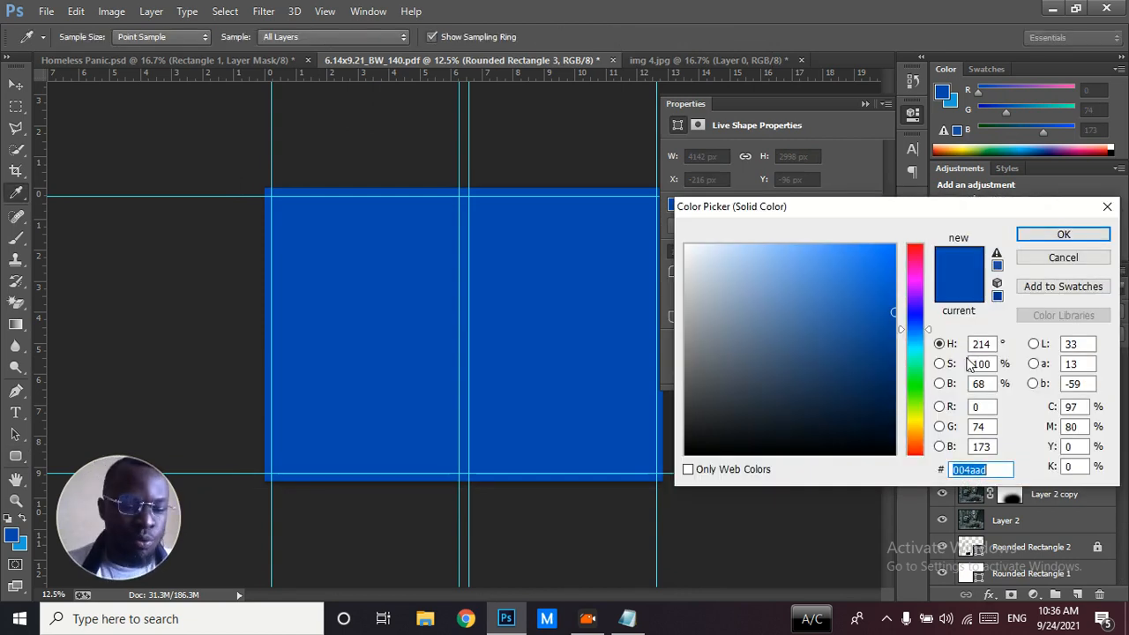
type("6e4141")
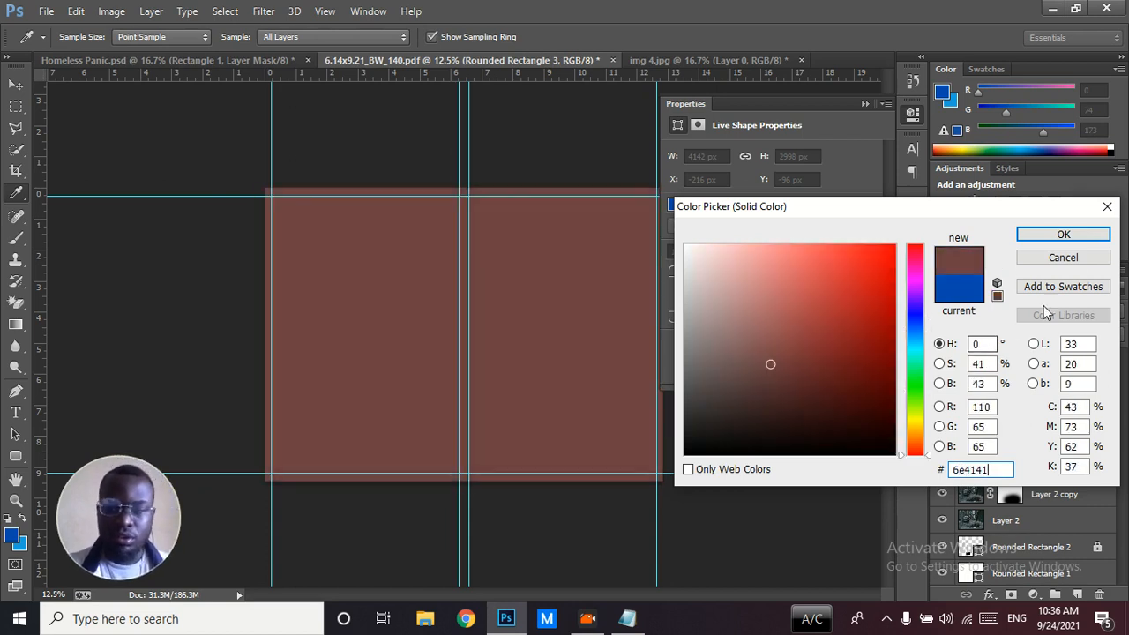
left_click(1061, 240)
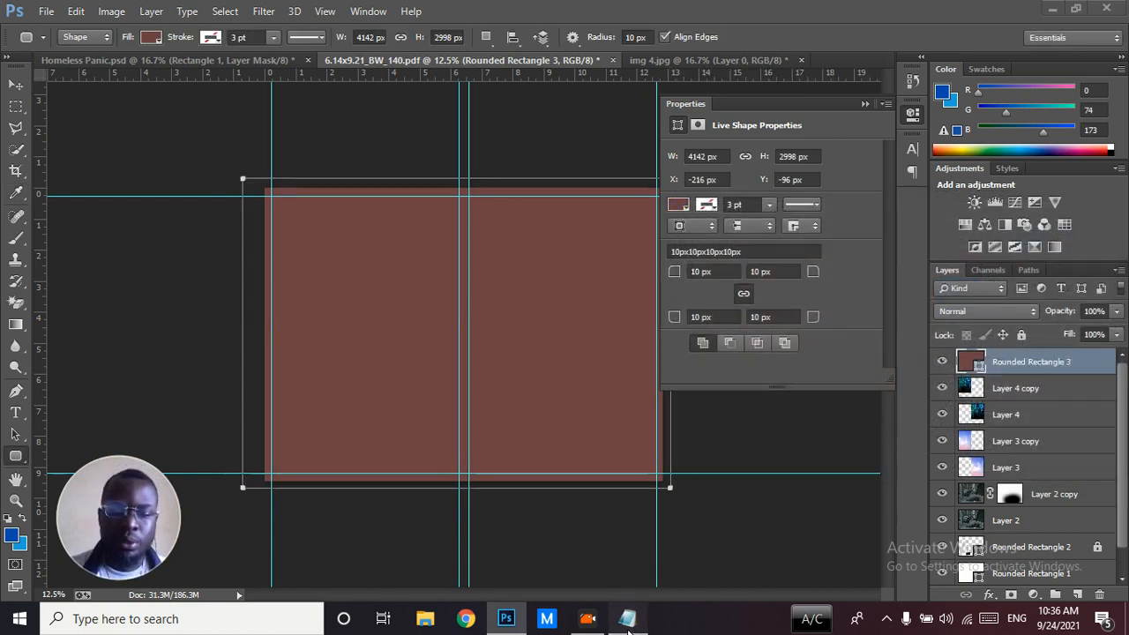
Switch to Notepad, note the website COOLORS.CO in capitals below the page count, and return to the Photoshop template
left_click(627, 618)
key("Return")
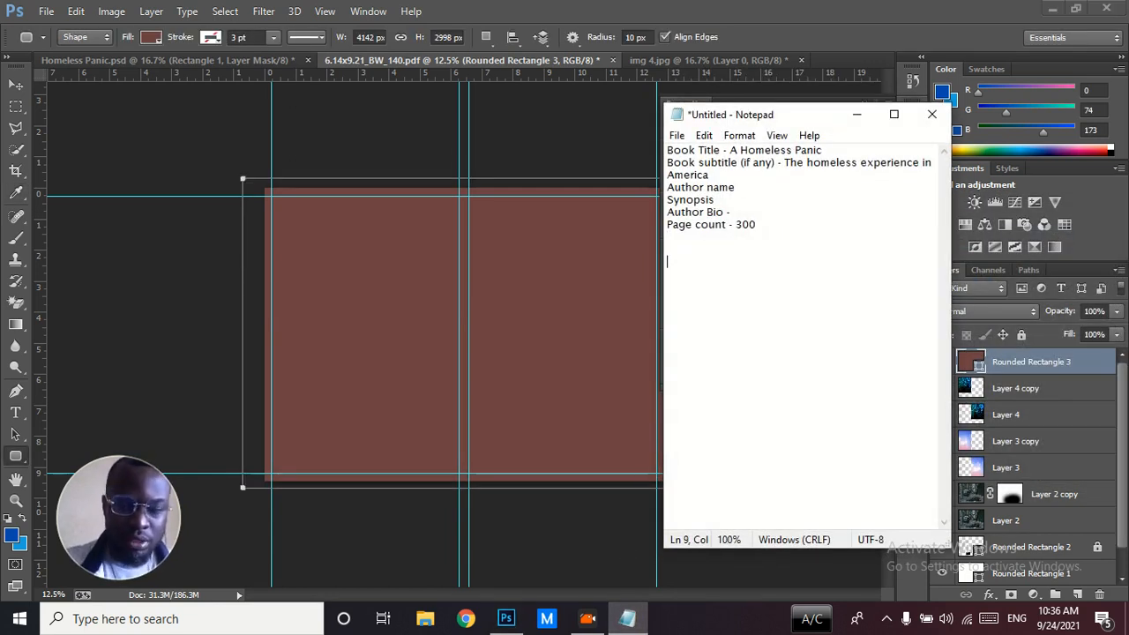
type("coolors.co")
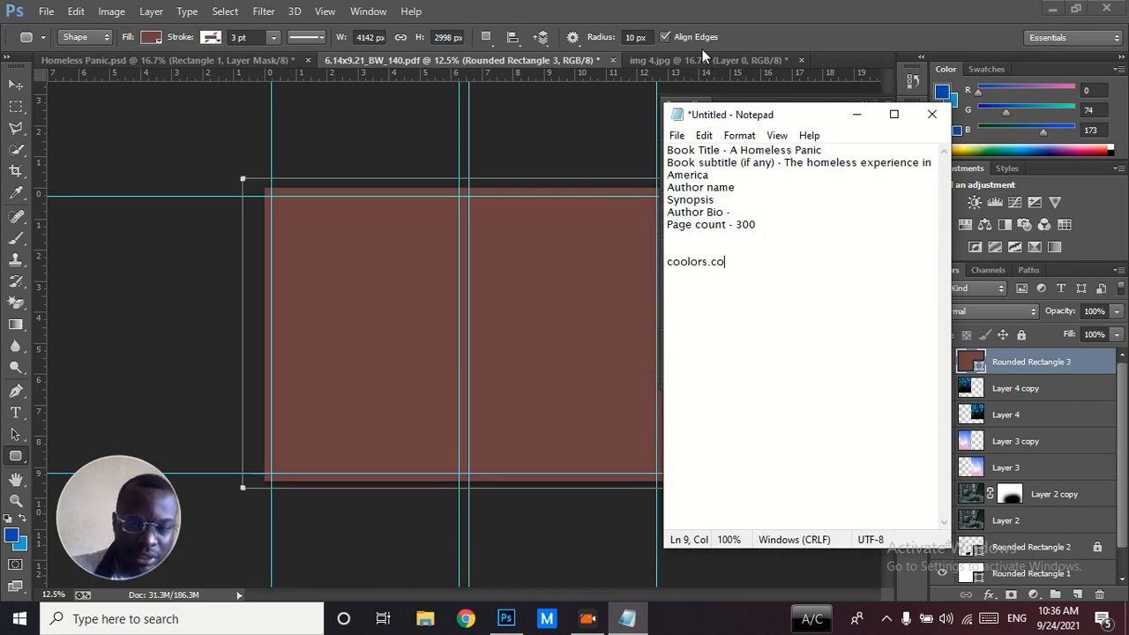
key("Return")
key("Return")
type("COOLORS.CO")
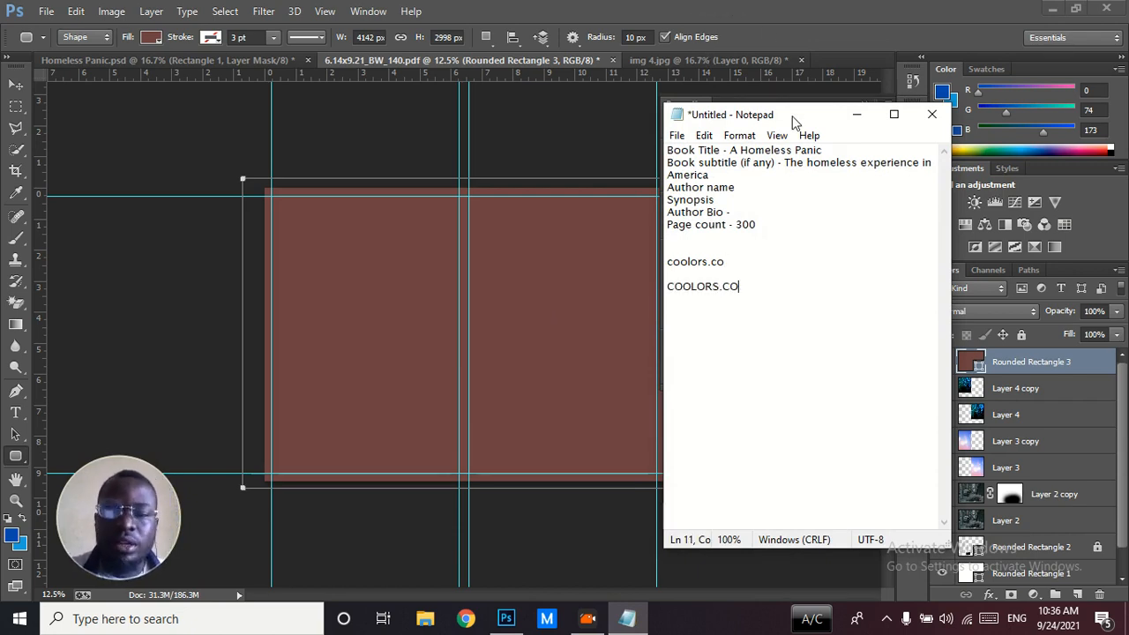
left_click_drag(727, 265, 667, 262)
key("Delete")
key("Delete")
key("Delete")
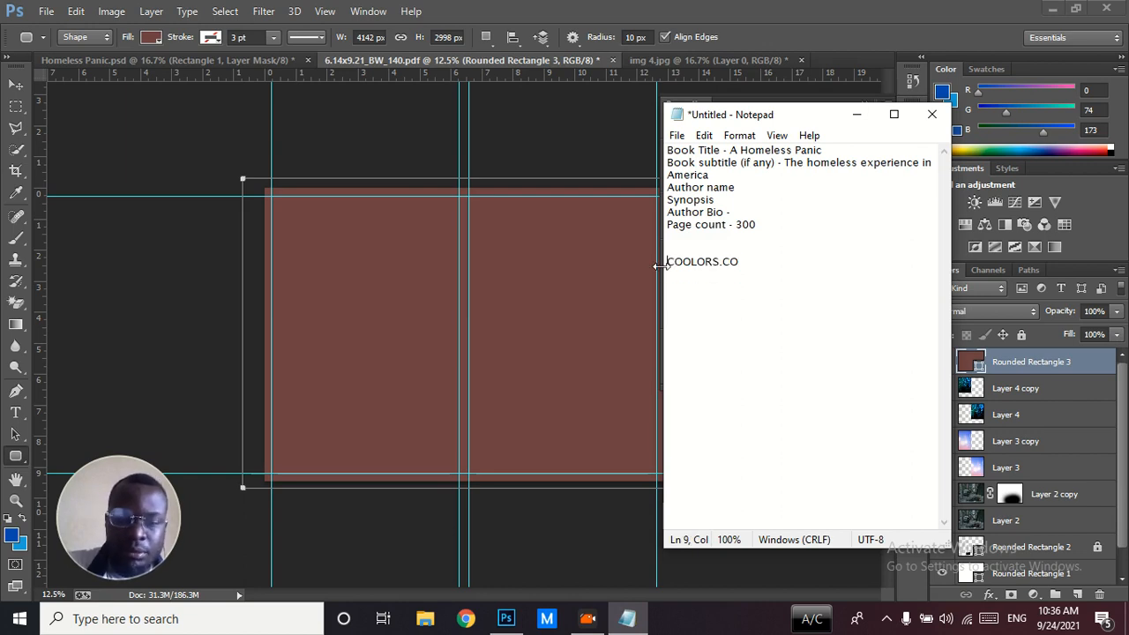
left_click(739, 7)
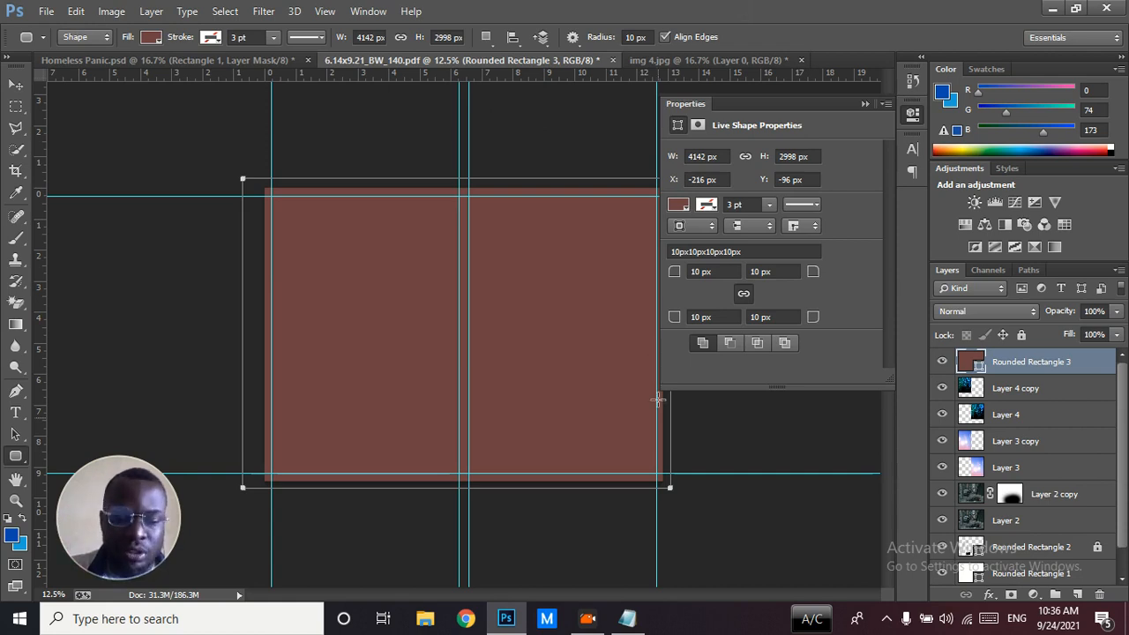
mouse_move(628, 621)
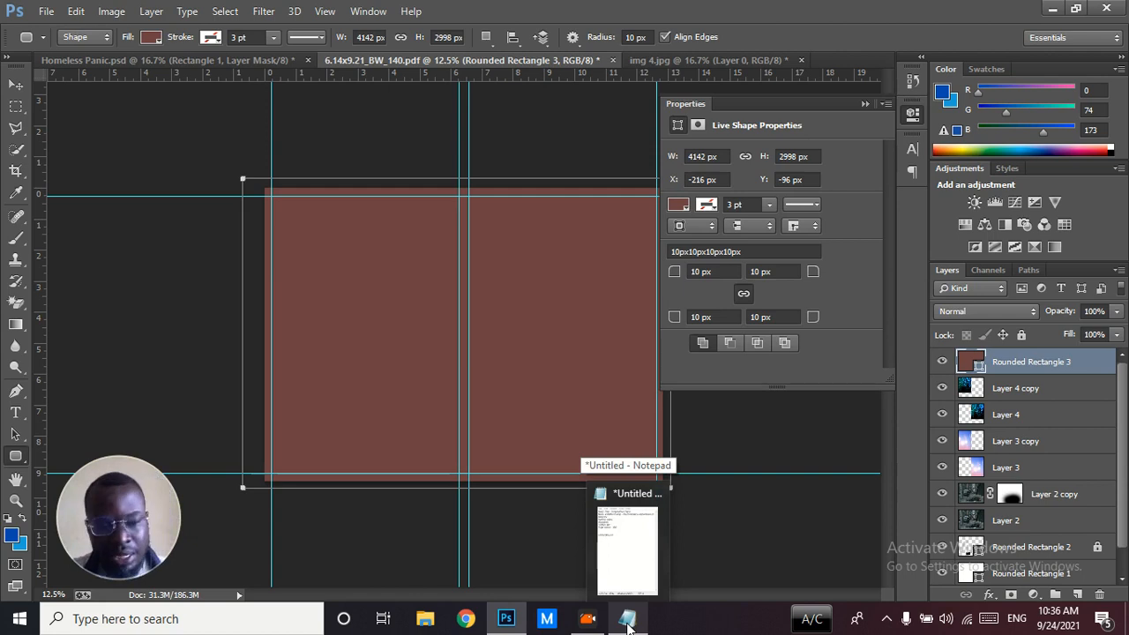
mouse_move(617, 567)
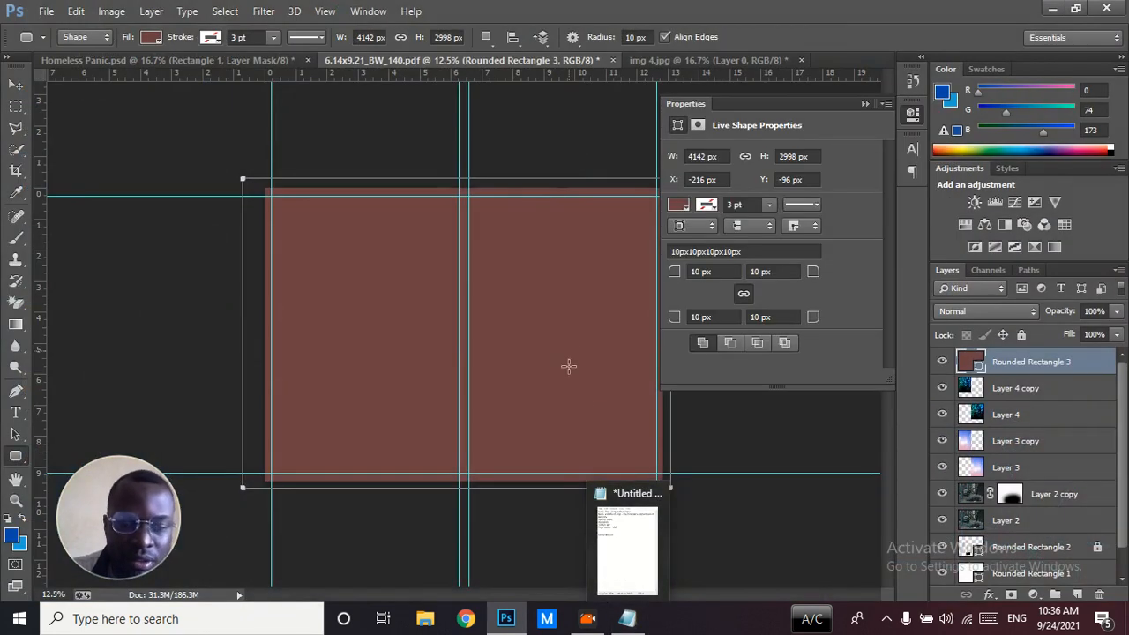
Set the opacity of Rounded Rectangle 3 to 45%, matching Rectangle 1 in Homeless Panic.psd, and collapse the shape properties
left_click(16, 84)
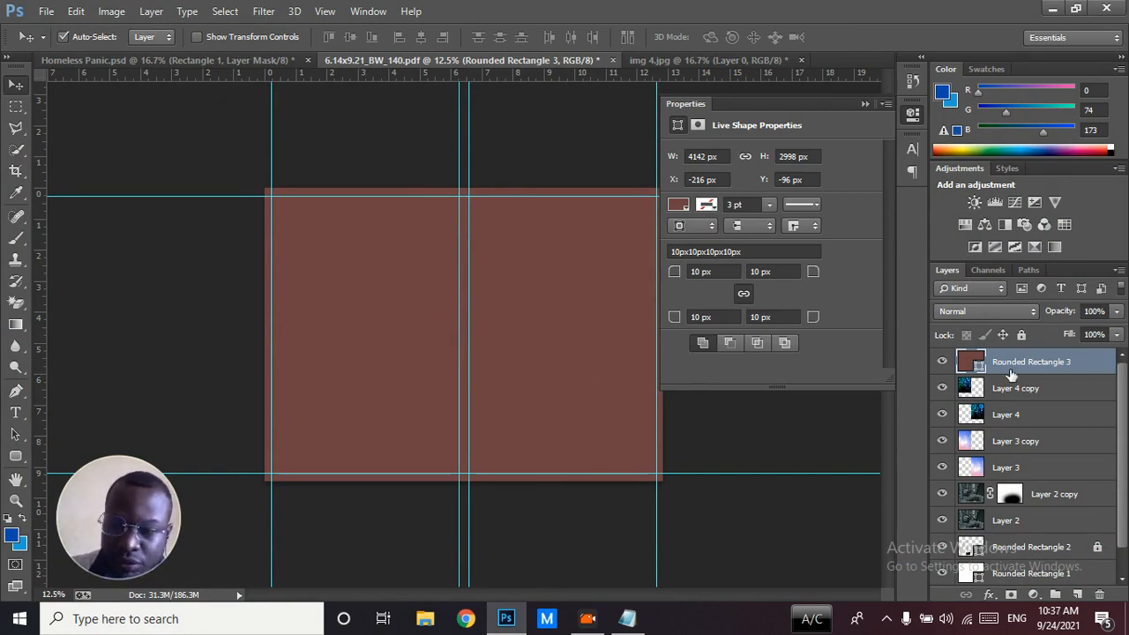
left_click(282, 67)
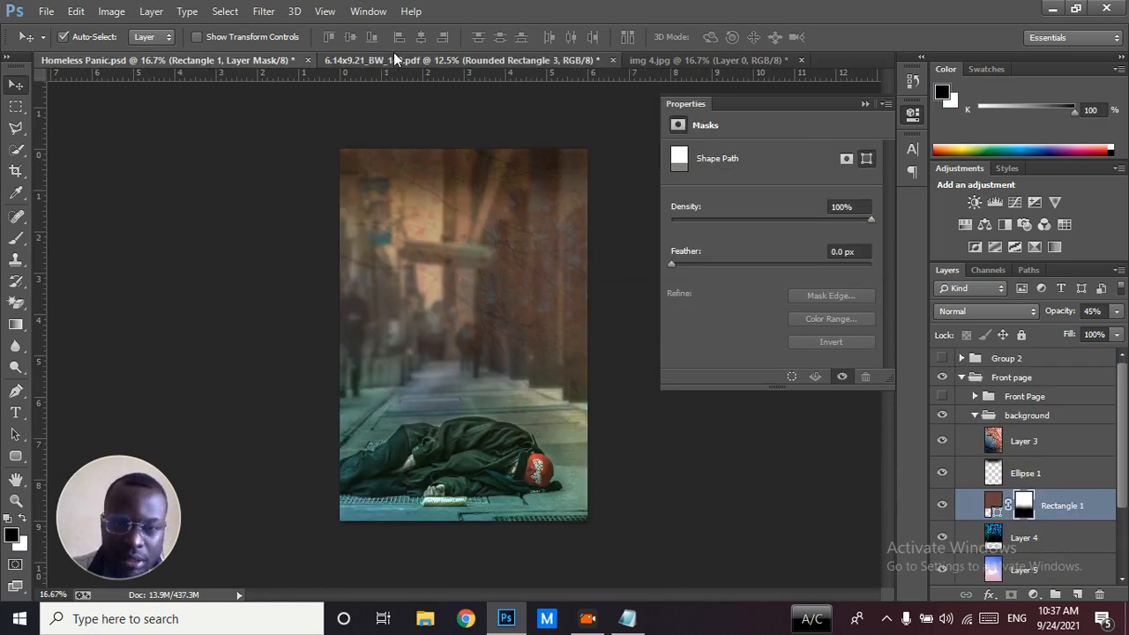
left_click(393, 58)
left_click(1061, 319)
left_click_drag(1061, 320, 1026, 318)
left_click(864, 104)
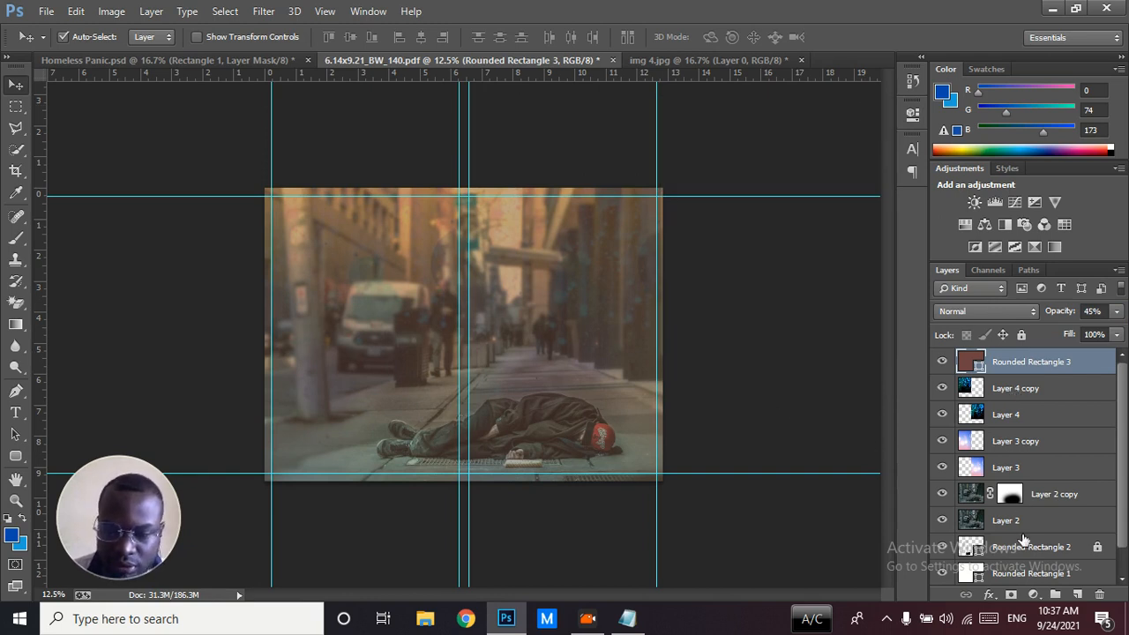
Add a layer mask to Rounded Rectangle 3 and paint it black along the cover's lower edge with an 1800 px brush
left_click(1012, 596)
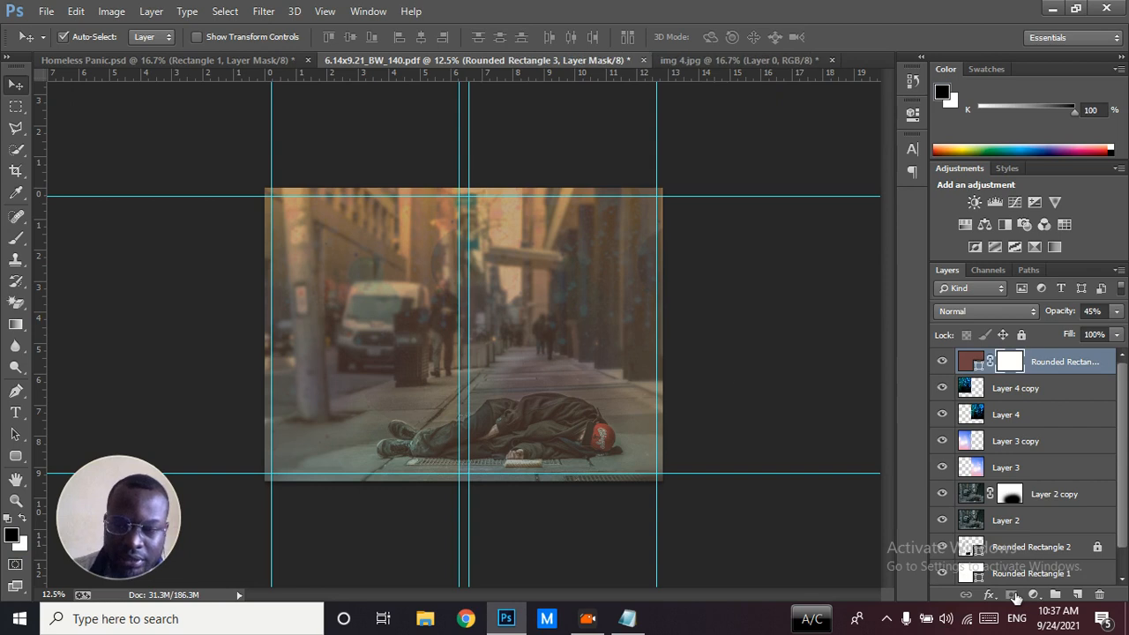
left_click(16, 240)
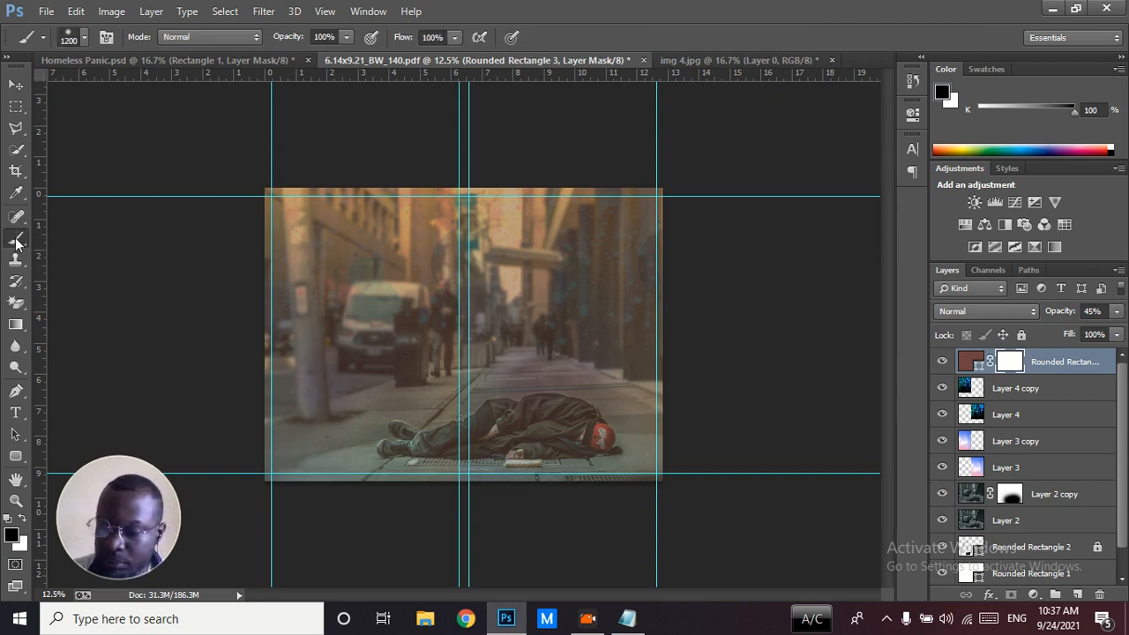
key("bracketright")
key("bracketright")
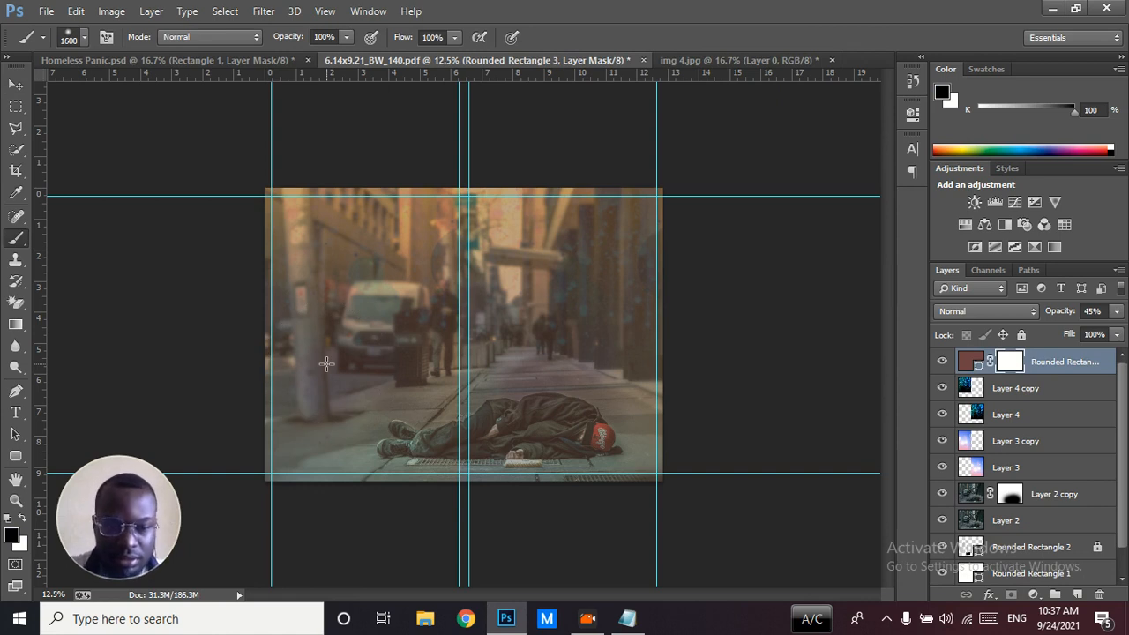
key("bracketright")
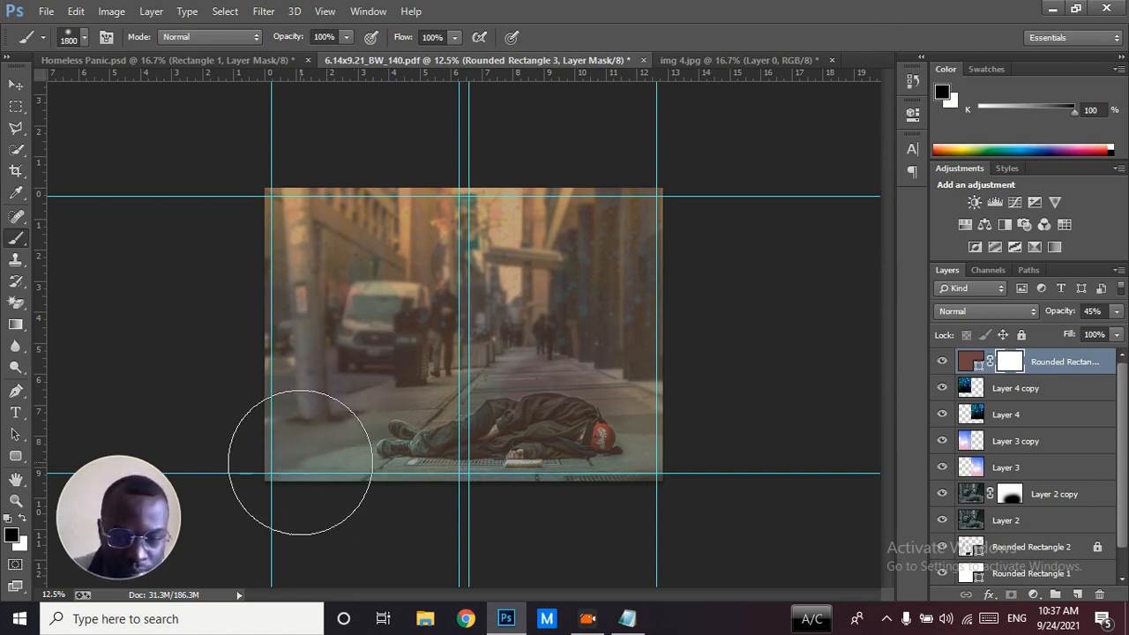
mouse_move(323, 470)
left_mouse_down()
mouse_move(459, 429)
mouse_move(686, 462)
mouse_move(431, 463)
mouse_move(333, 471)
mouse_move(274, 494)
mouse_move(676, 481)
left_mouse_up()
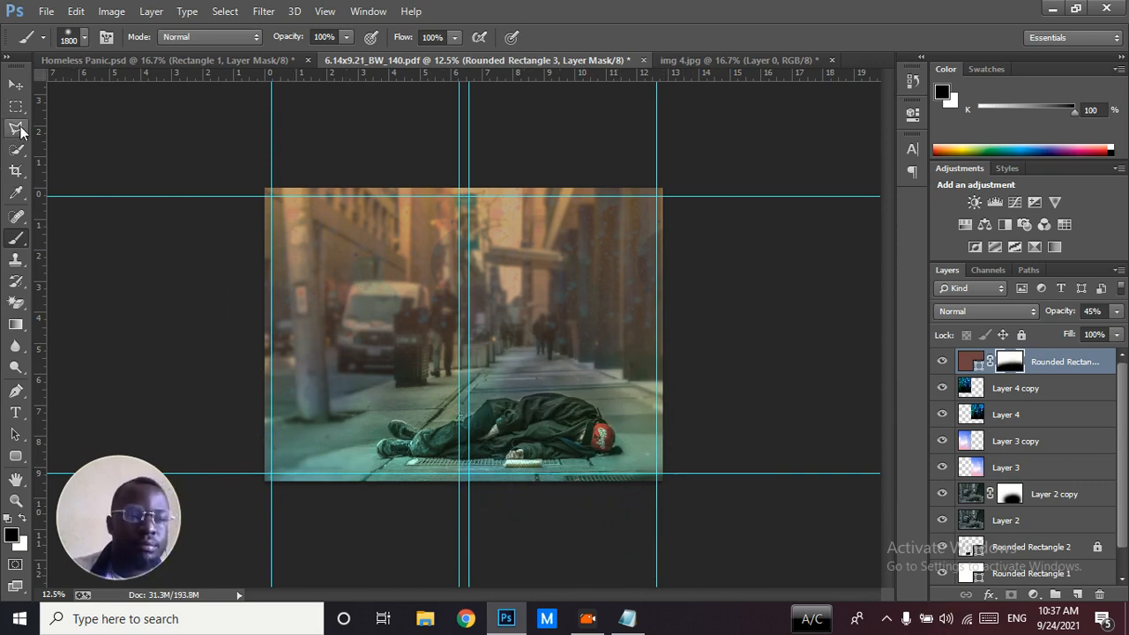
Lower the opacity of the masked Rounded Rectangle 3 layer to 37%
left_click(15, 85)
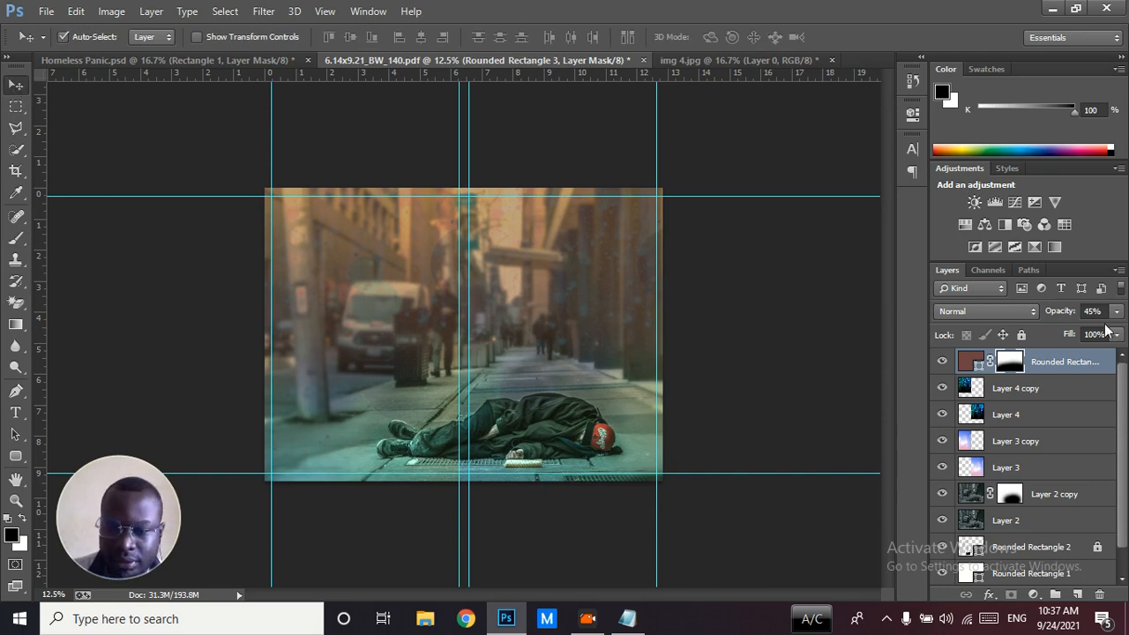
left_click_drag(1064, 314, 1058, 317)
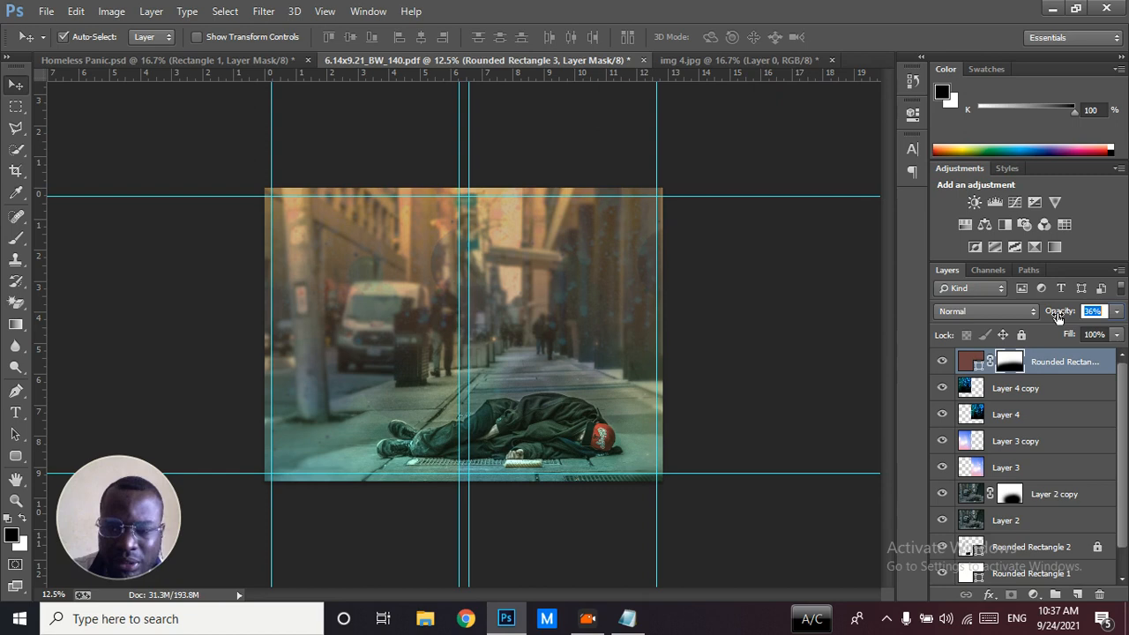
left_click_drag(1060, 317, 1058, 317)
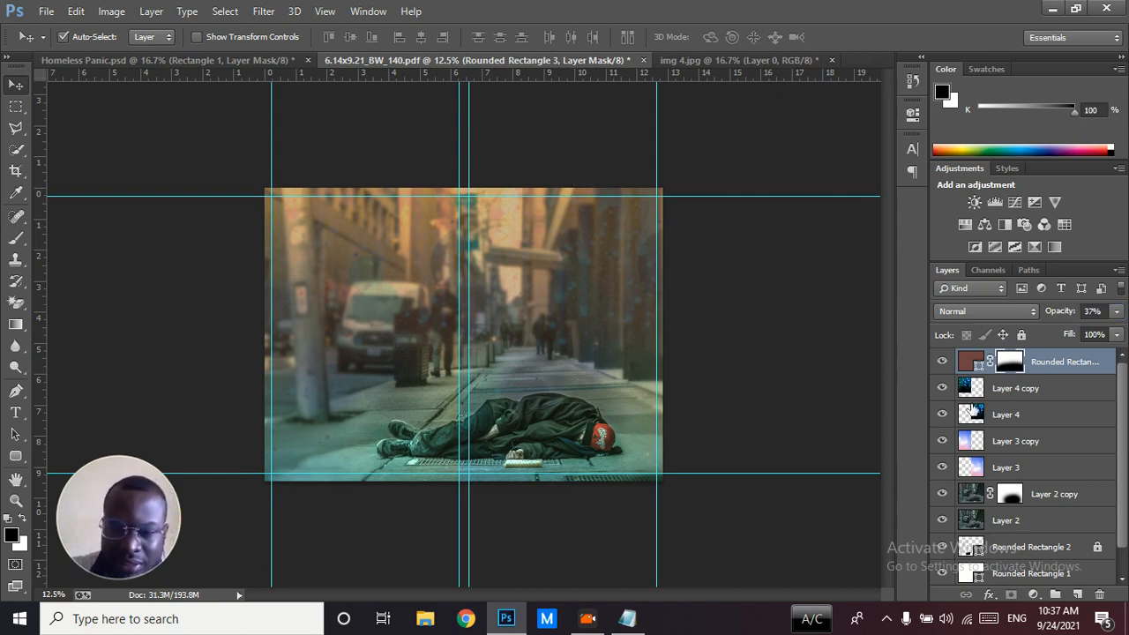
Hide and show Rounded Rectangle 3 twice to compare the cover with and without the brown overlay
left_click(944, 363)
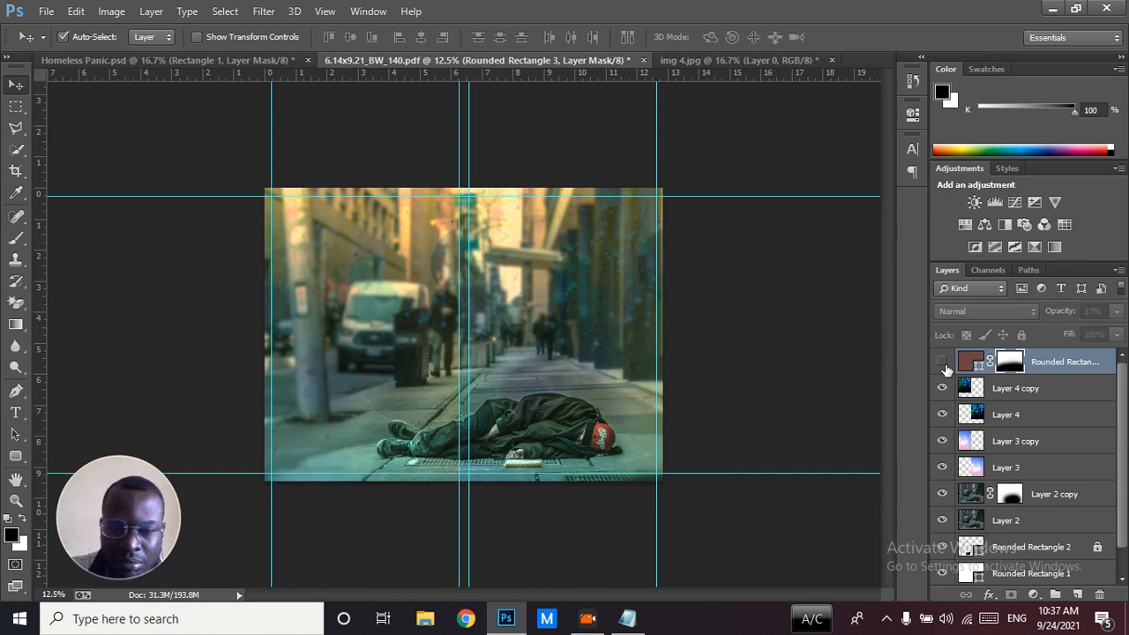
left_click(944, 365)
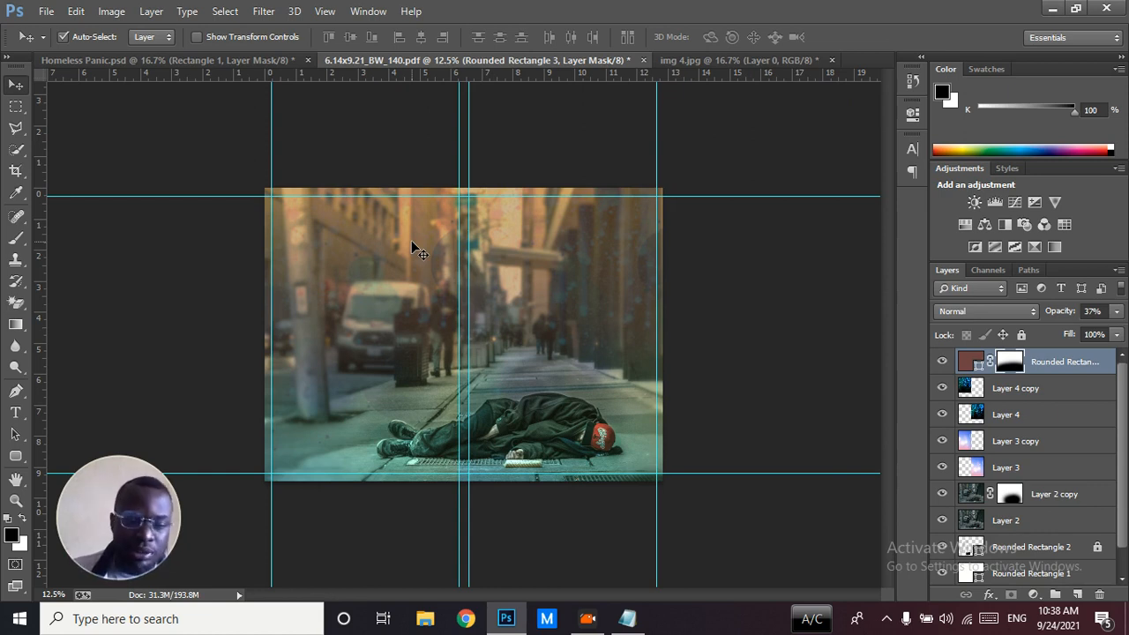
left_click(941, 362)
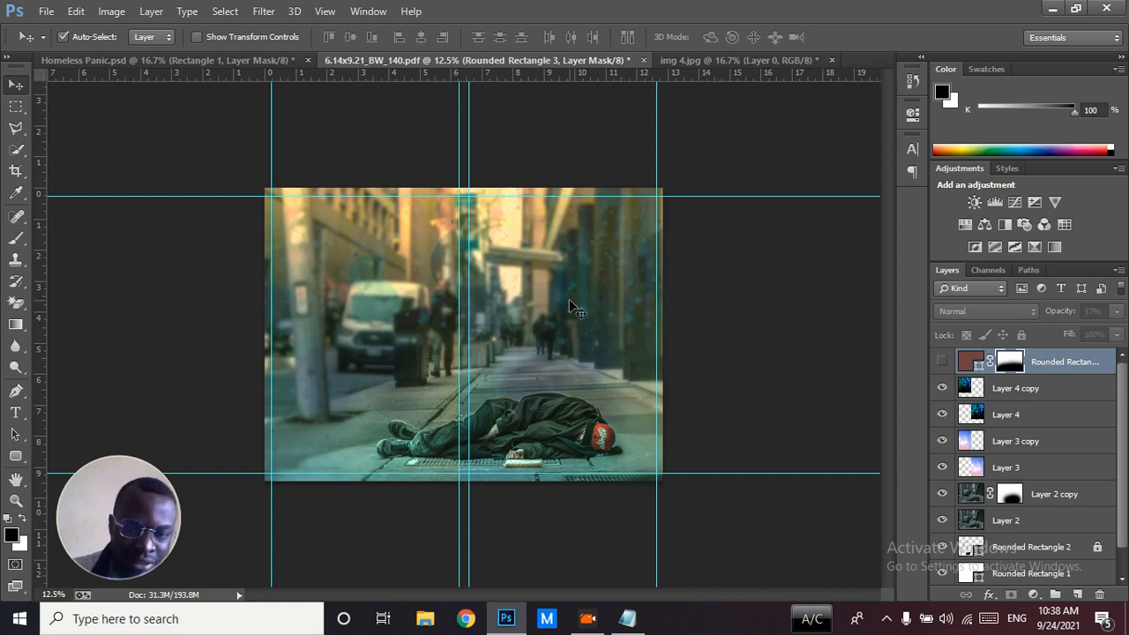
left_click(940, 362)
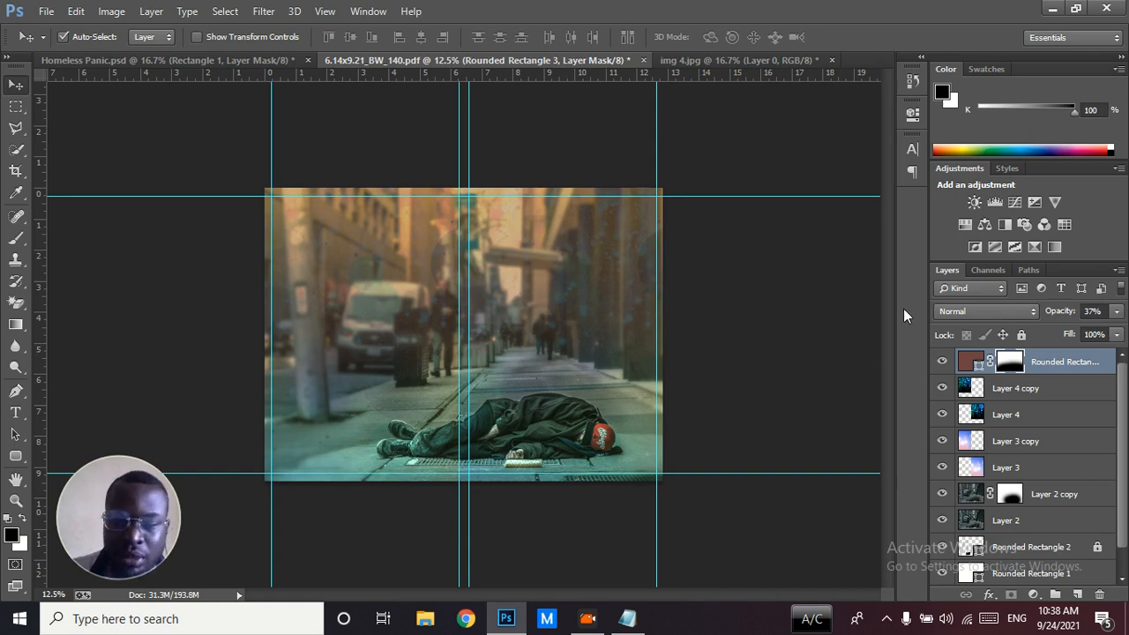
double_click(972, 361)
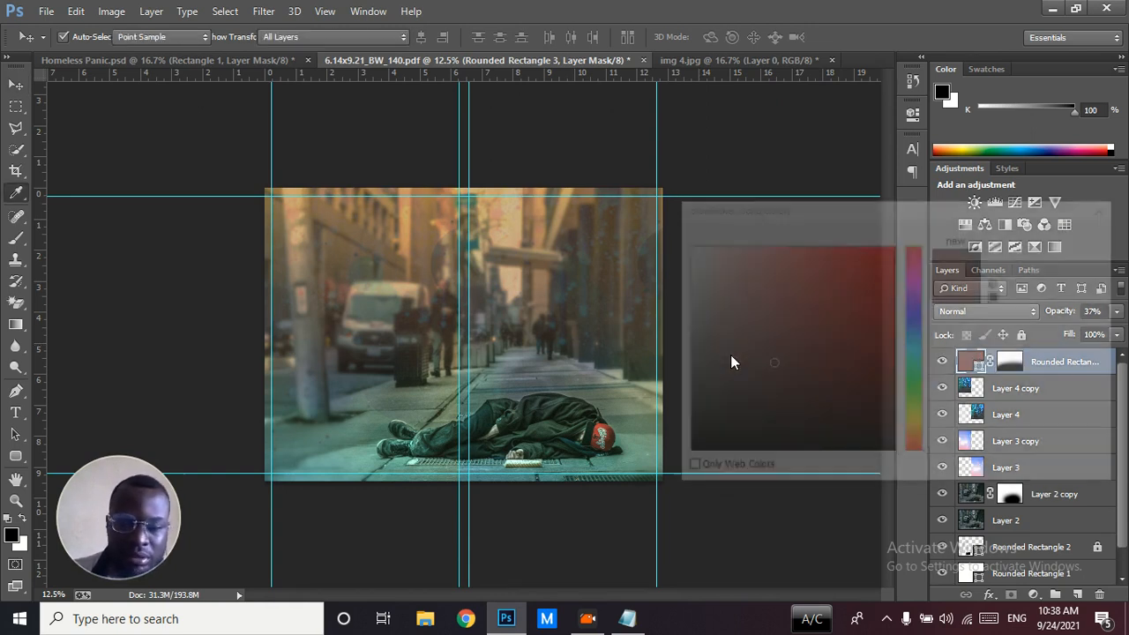
left_click_drag(740, 365, 640, 508)
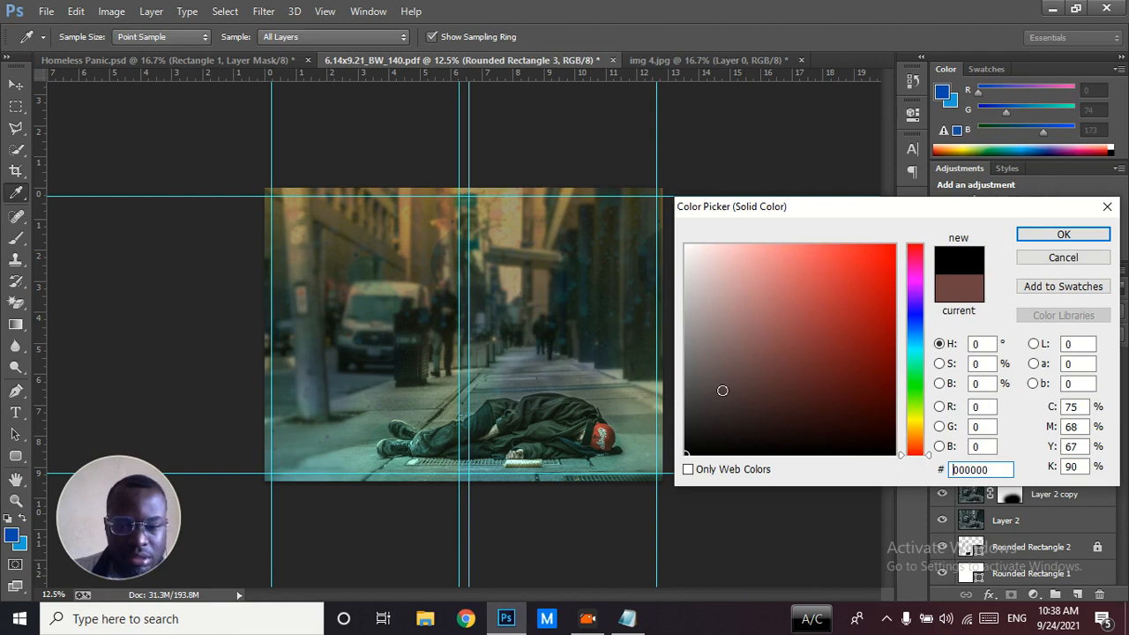
left_click(1036, 257)
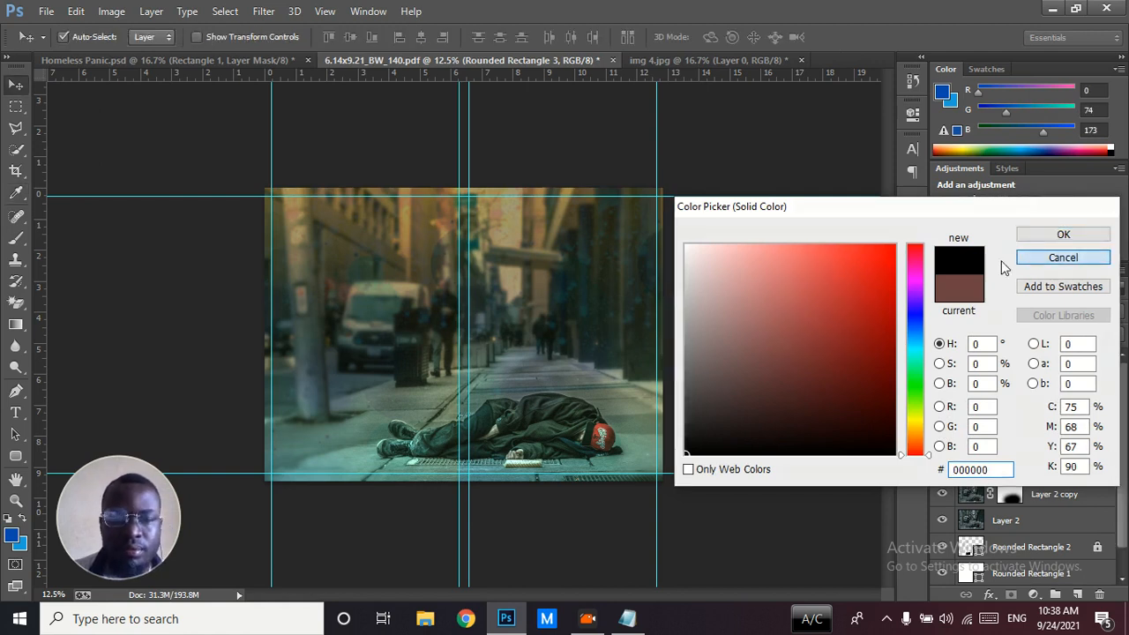
Compare the template cover with the Homeless Panic.psd reference and its Rectangle 1 overlay
left_click(291, 62)
left_click(450, 64)
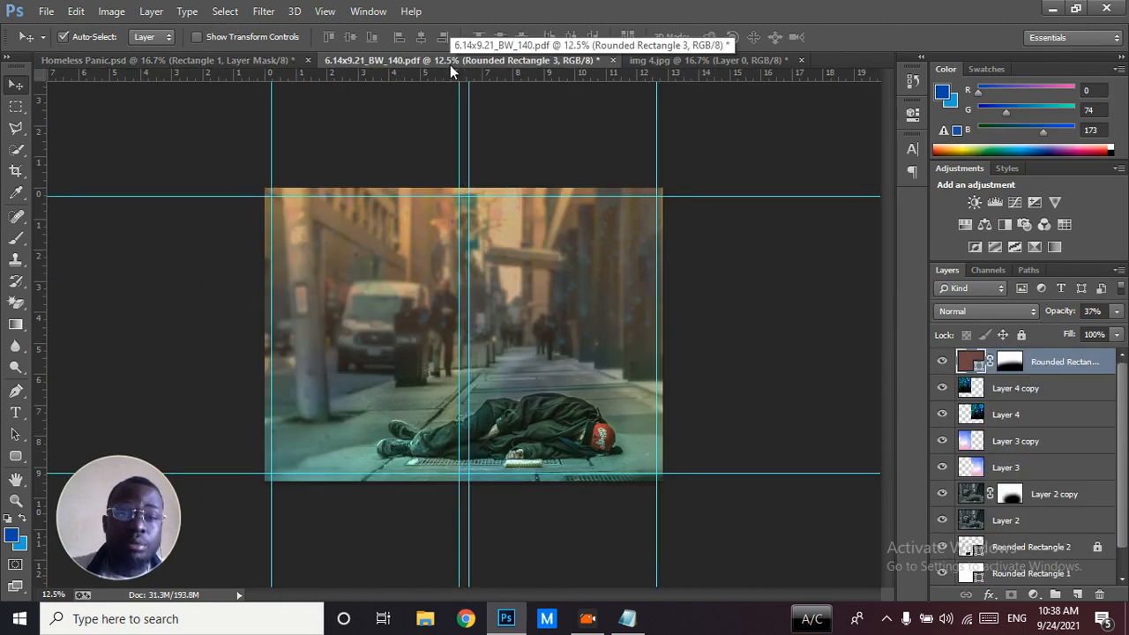
left_click(263, 59)
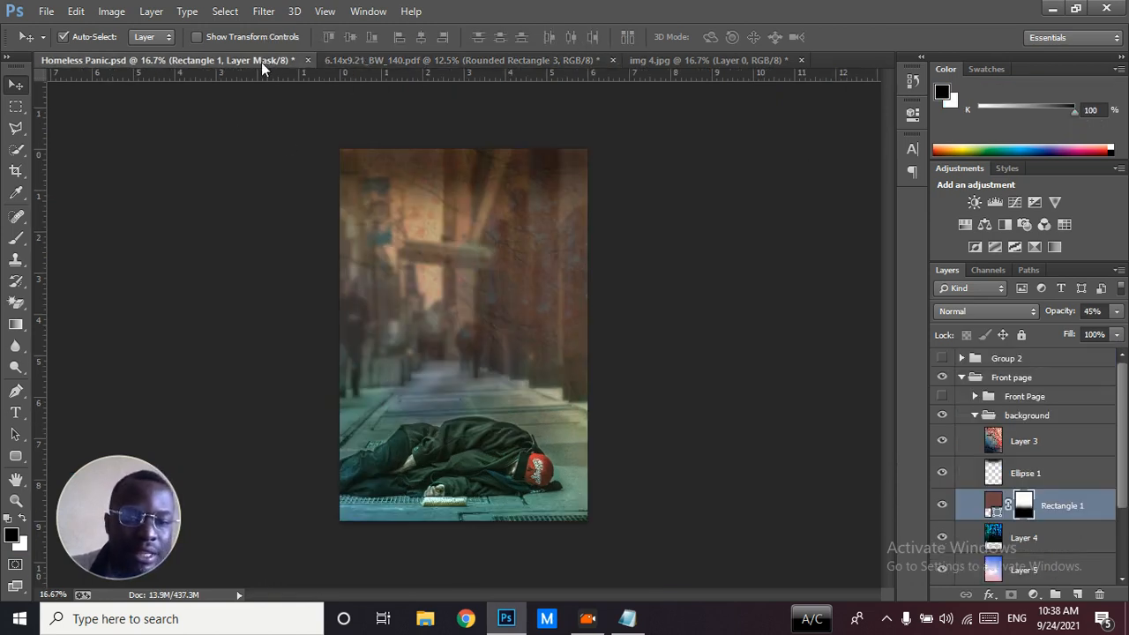
Switch between the template and Homeless Panic.psd to compare the shading at the top of both covers
left_click(339, 58)
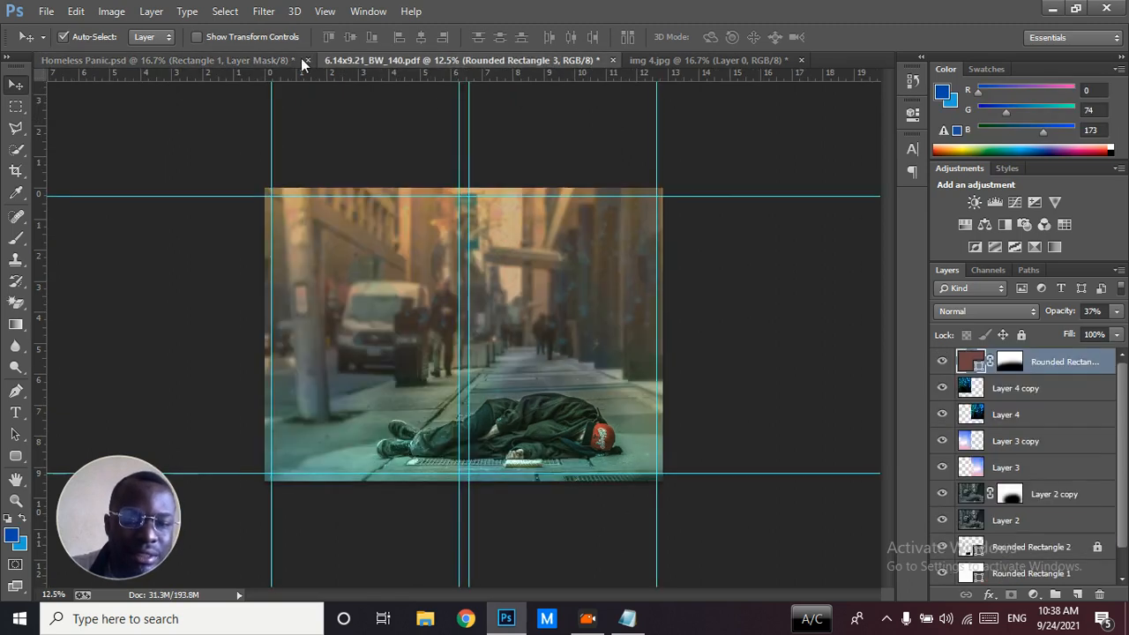
left_click(252, 60)
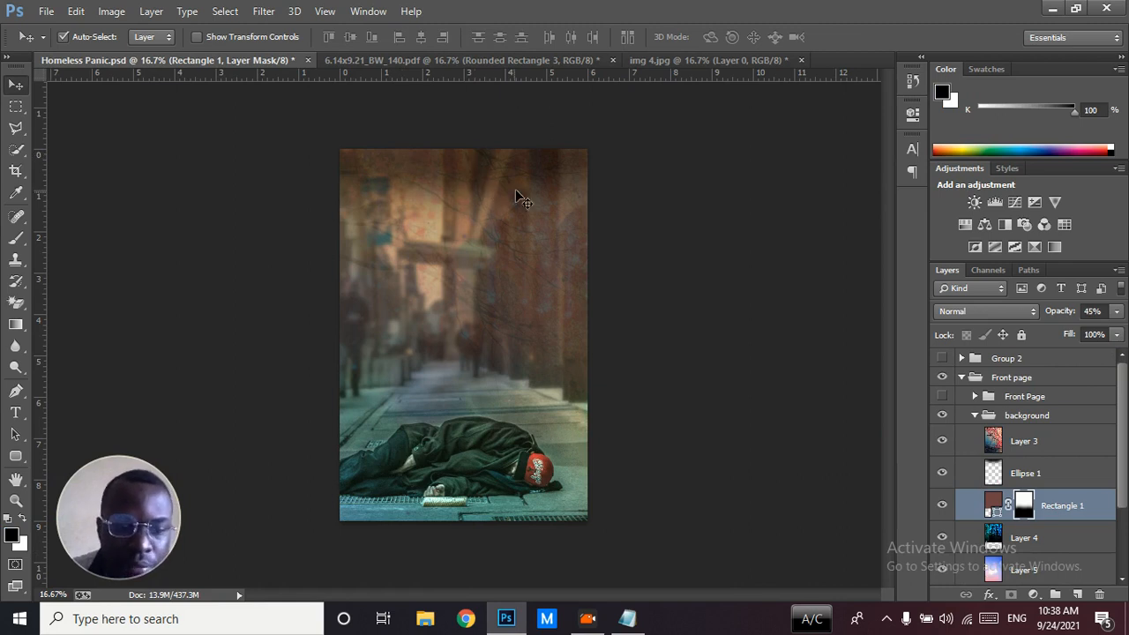
left_click(392, 62)
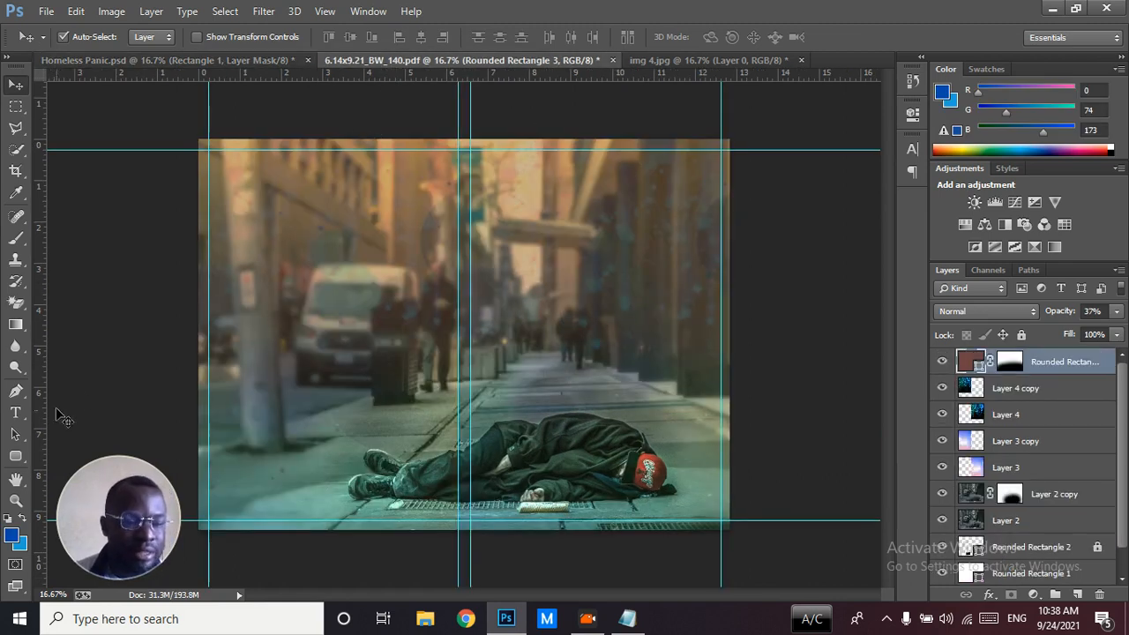
Draw a brown ellipse about 1912 × 330 px across the front cover's top edge
left_click(16, 456)
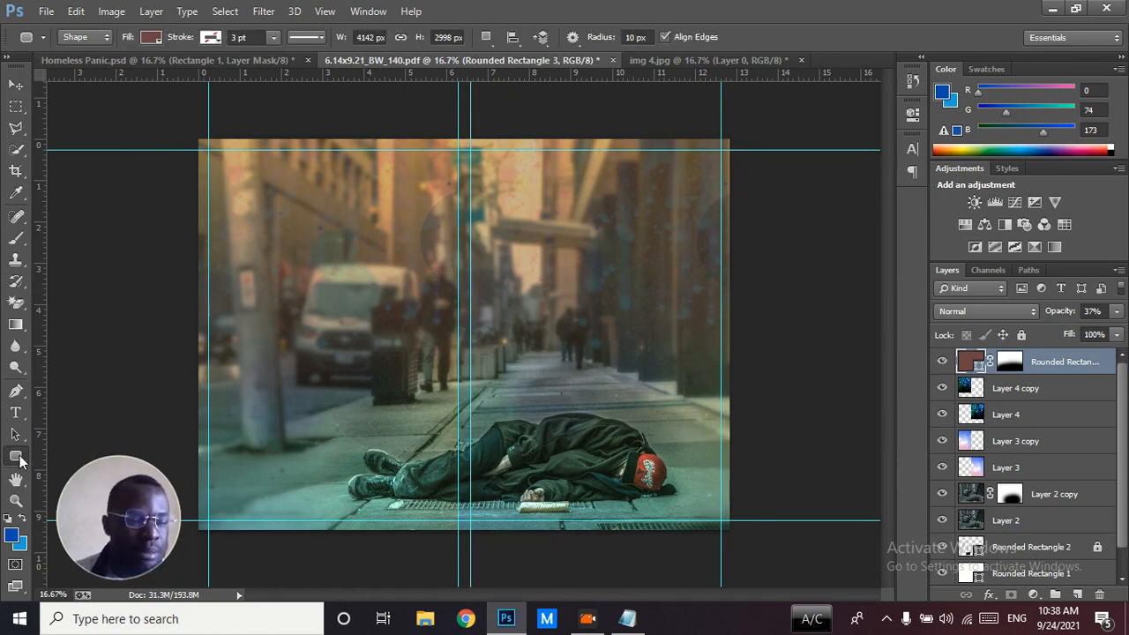
right_click(26, 457)
left_click(55, 485)
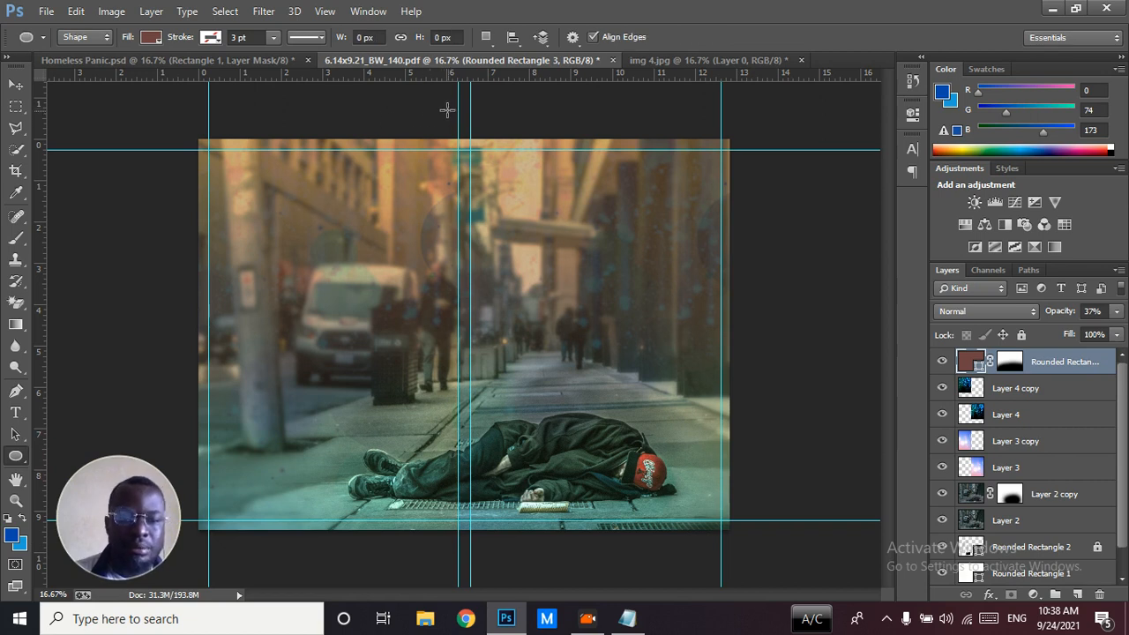
left_click_drag(479, 138, 719, 183)
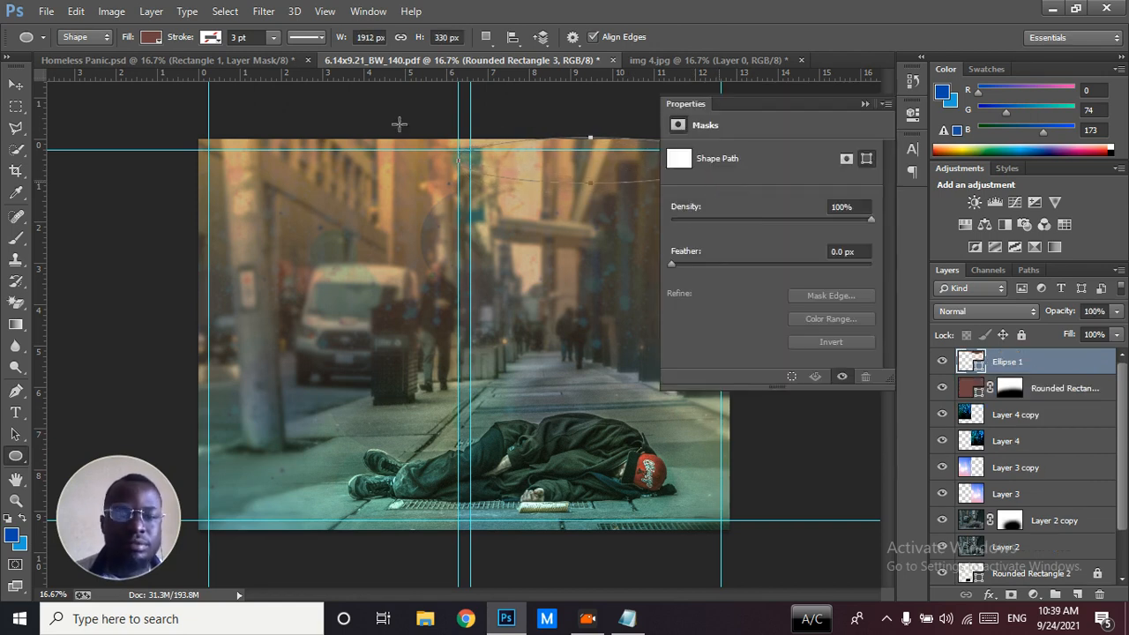
Stretch the ellipse past the cover's upper and outer edges to about 110% width and 196% height
left_click(14, 87)
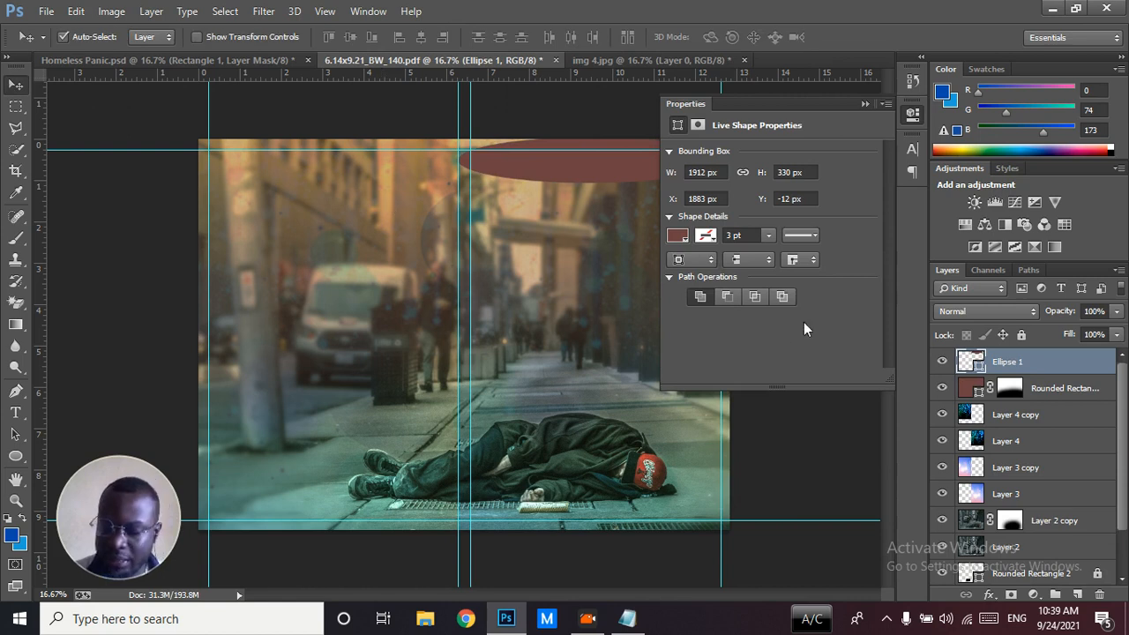
left_click(865, 103)
key("ctrl+t")
left_click_drag(596, 138, 591, 91)
left_click_drag(722, 140, 747, 141)
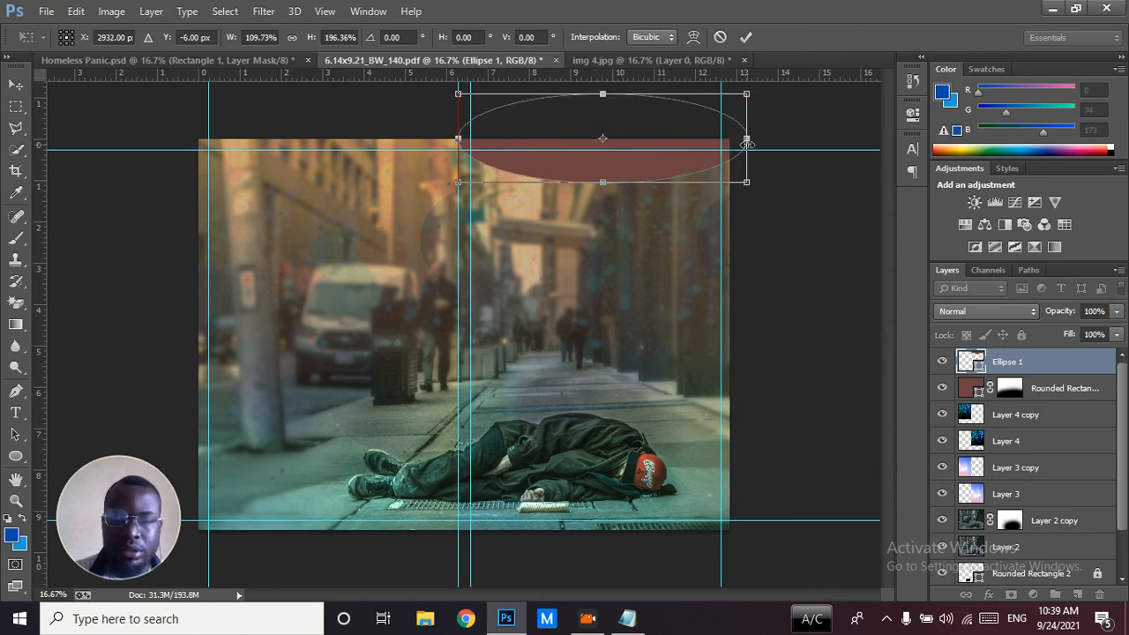
key("Return")
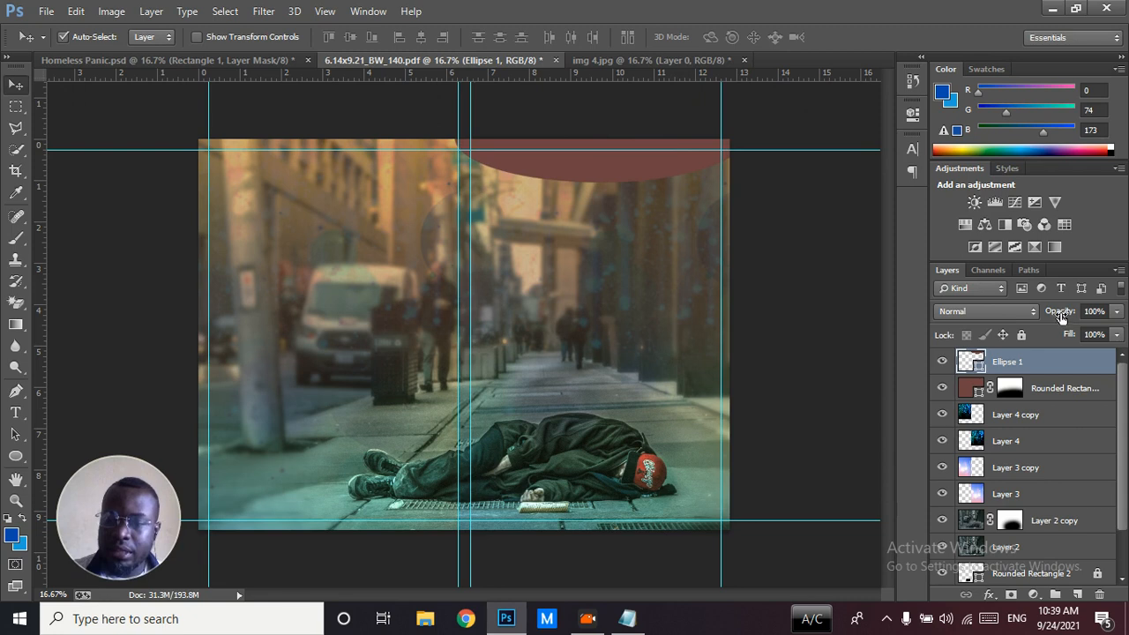
Lower the ellipse layer's opacity to 66% and compare the cover with Homeless Panic.psd
left_click_drag(1061, 316, 1028, 316)
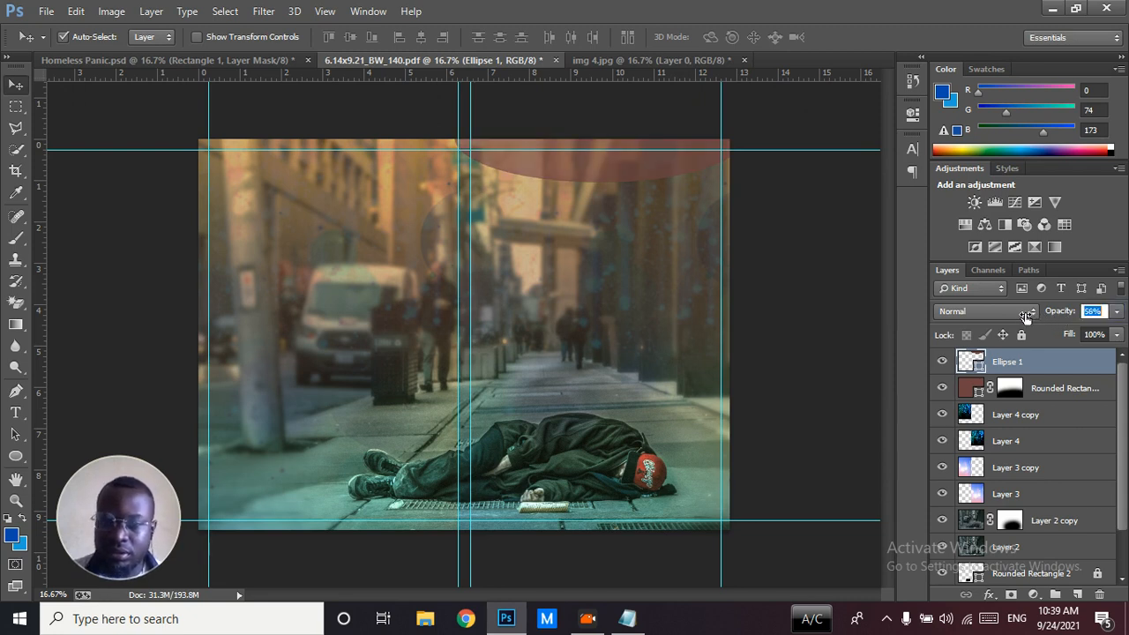
left_click_drag(1024, 318, 1037, 319)
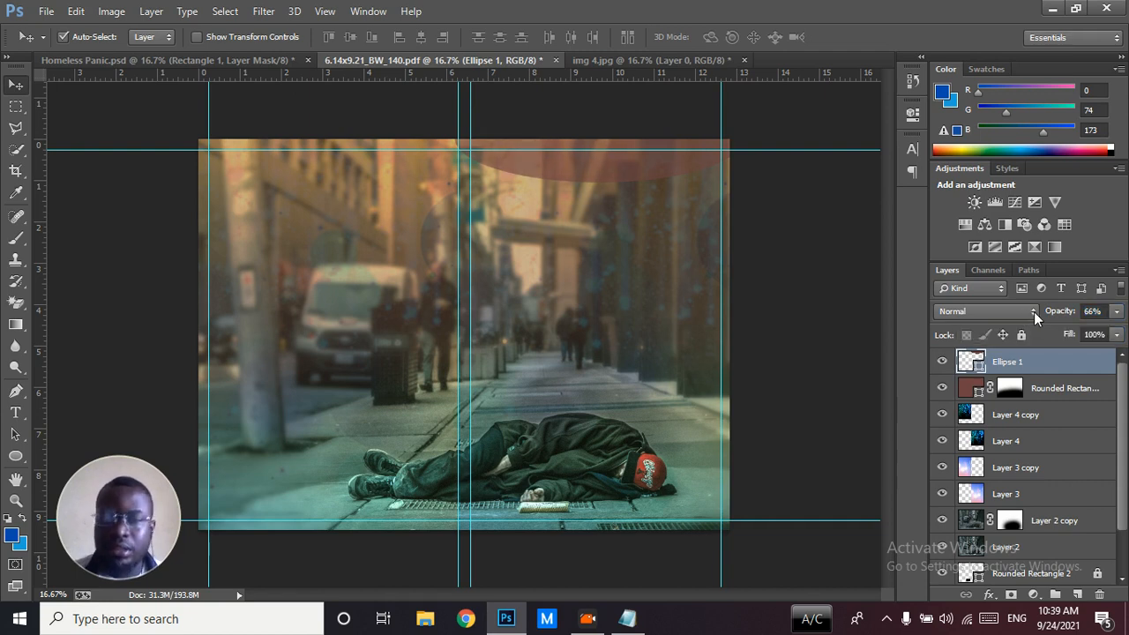
left_click(249, 55)
left_click(368, 58)
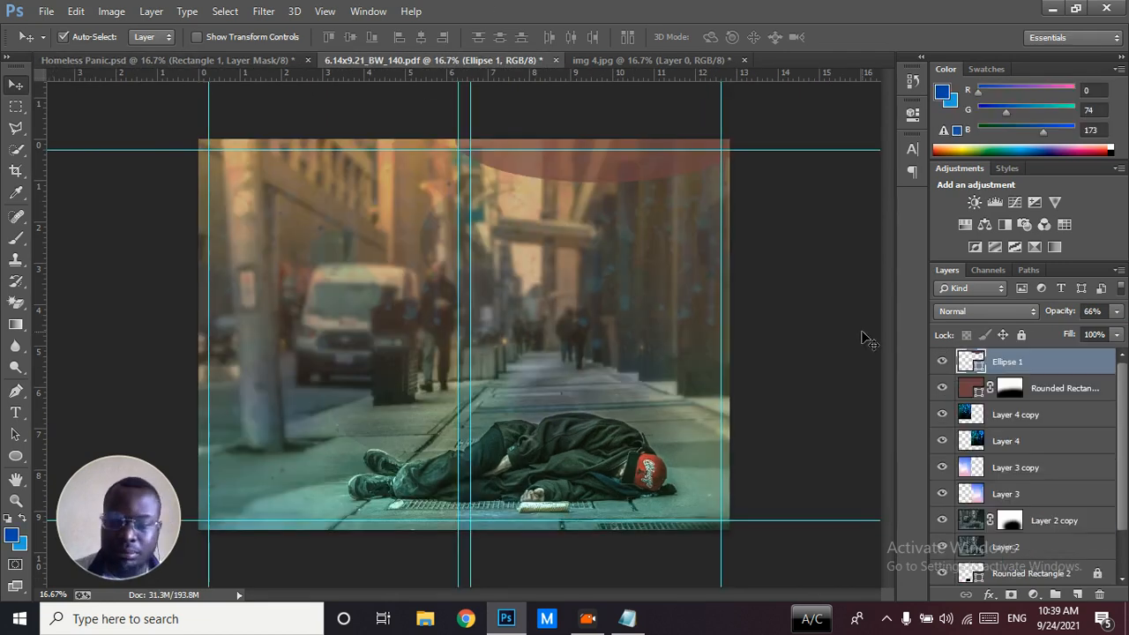
Change the ellipse's fill color to black
double_click(968, 365)
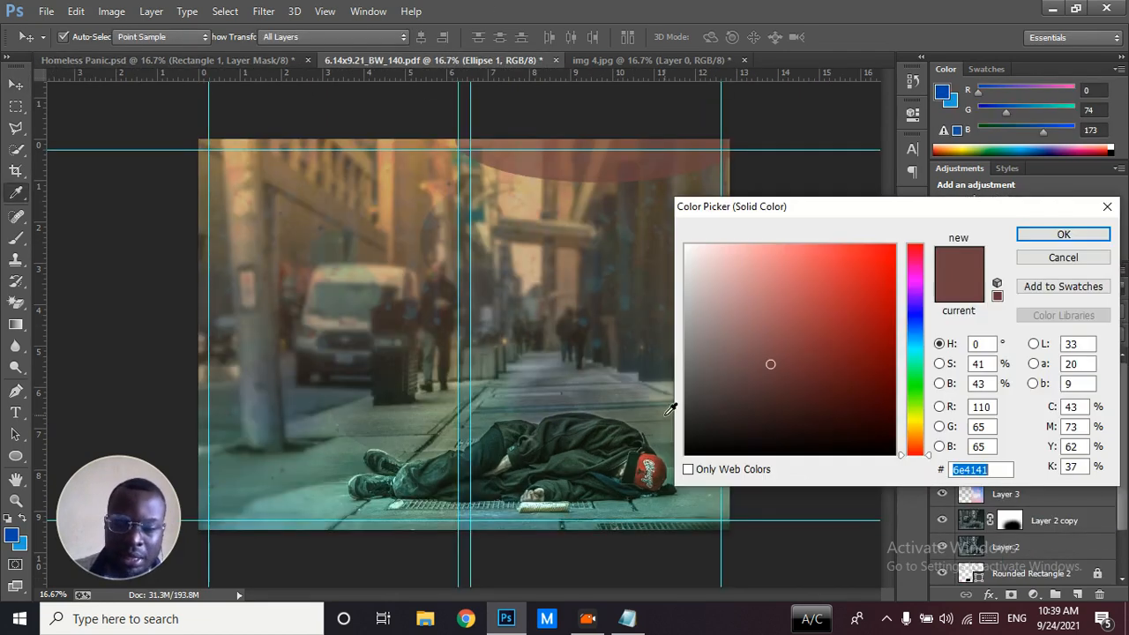
left_click(685, 455)
left_click(1051, 236)
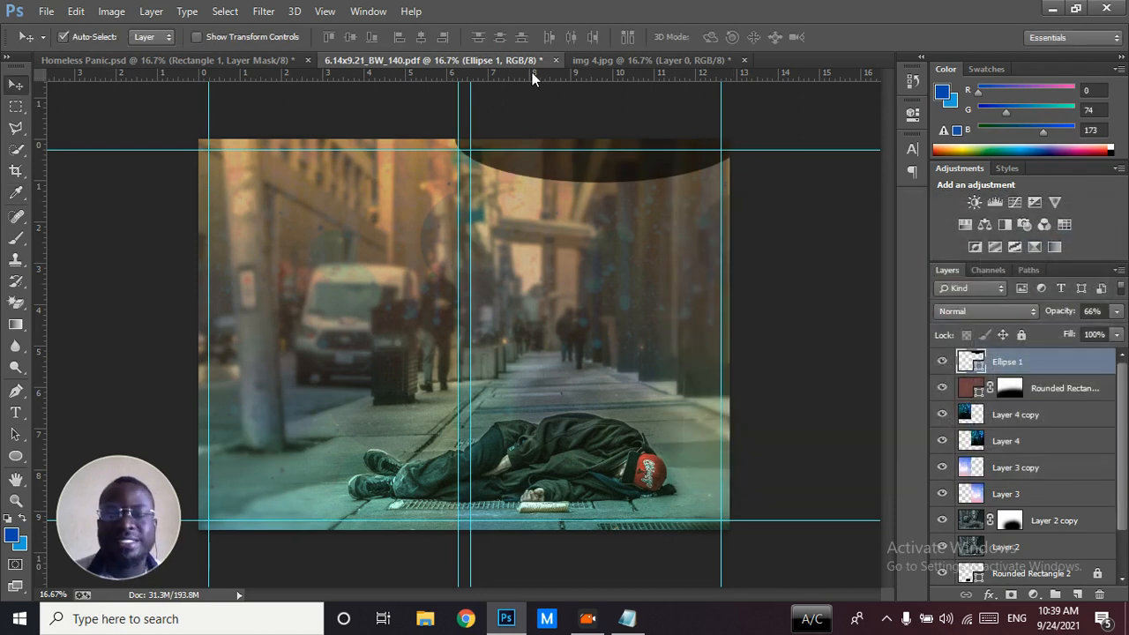
Rasterize the black ellipse and soften it with a strong Gaussian Blur until it fades into the background
left_click(263, 11)
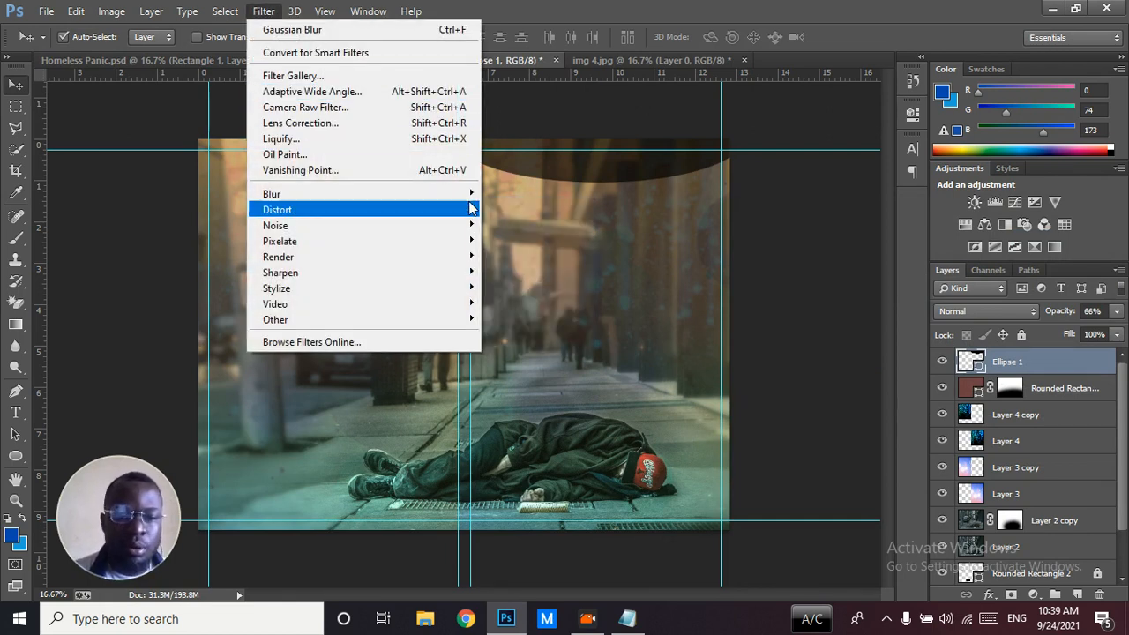
mouse_move(477, 201)
left_click(511, 310)
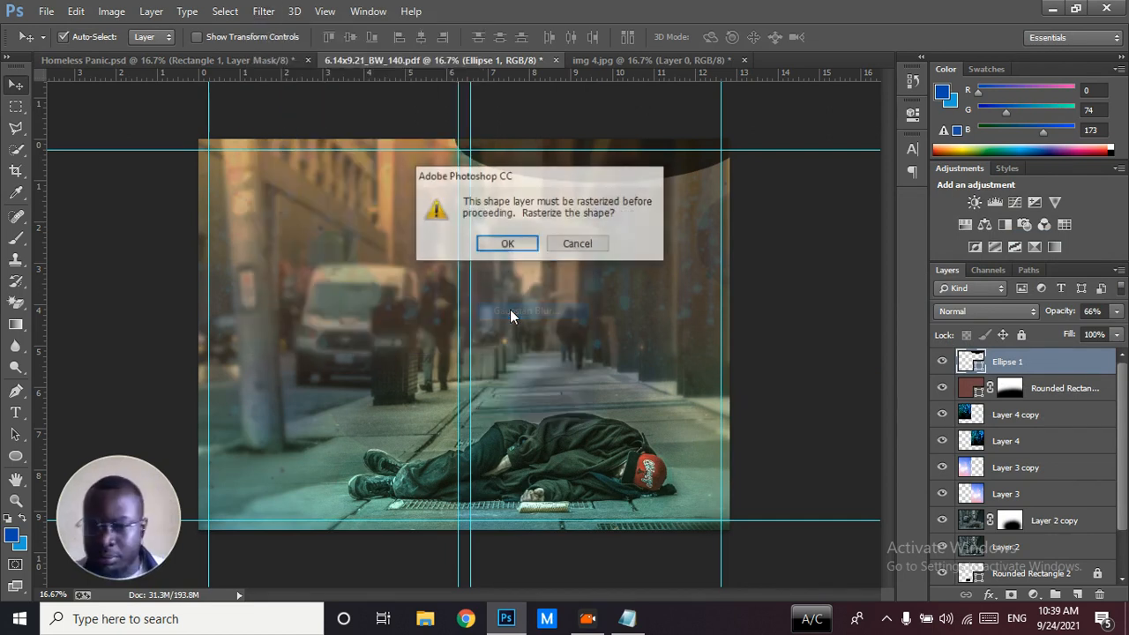
left_click(507, 245)
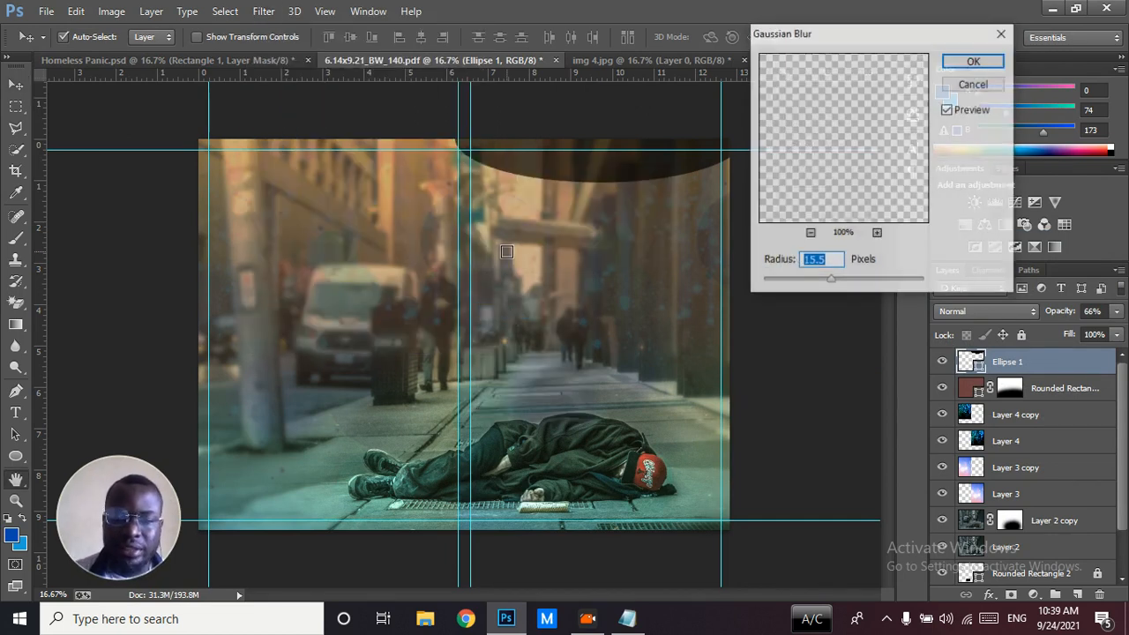
left_click_drag(830, 281, 886, 280)
left_click(959, 60)
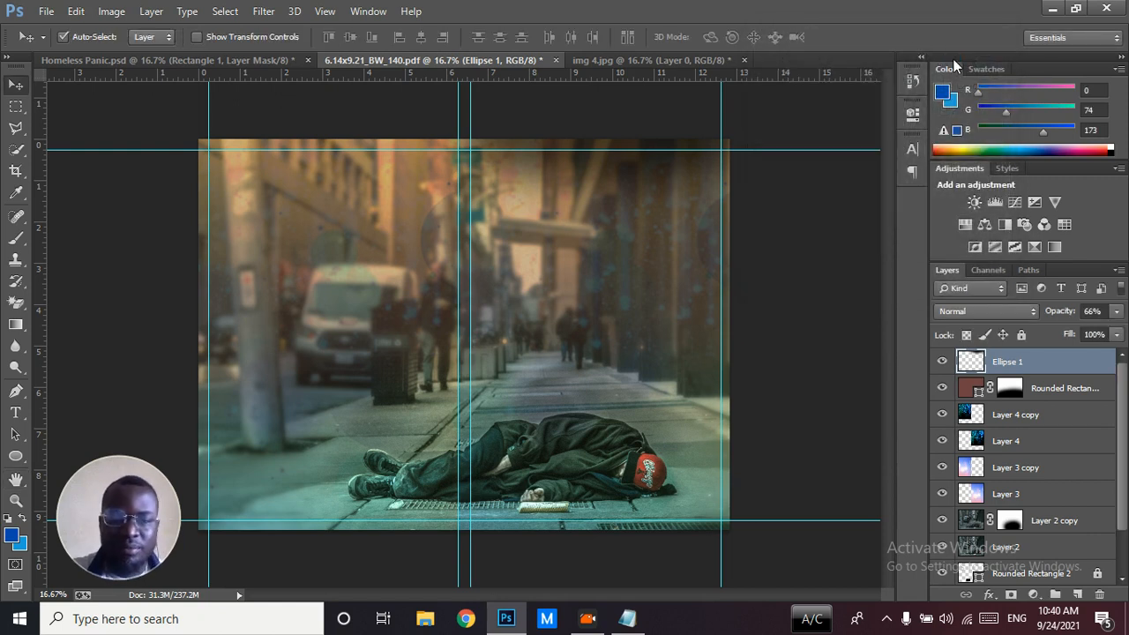
Compare the cover with and without the blurred ellipse, and widen the ellipse to about 104%
left_click(942, 362)
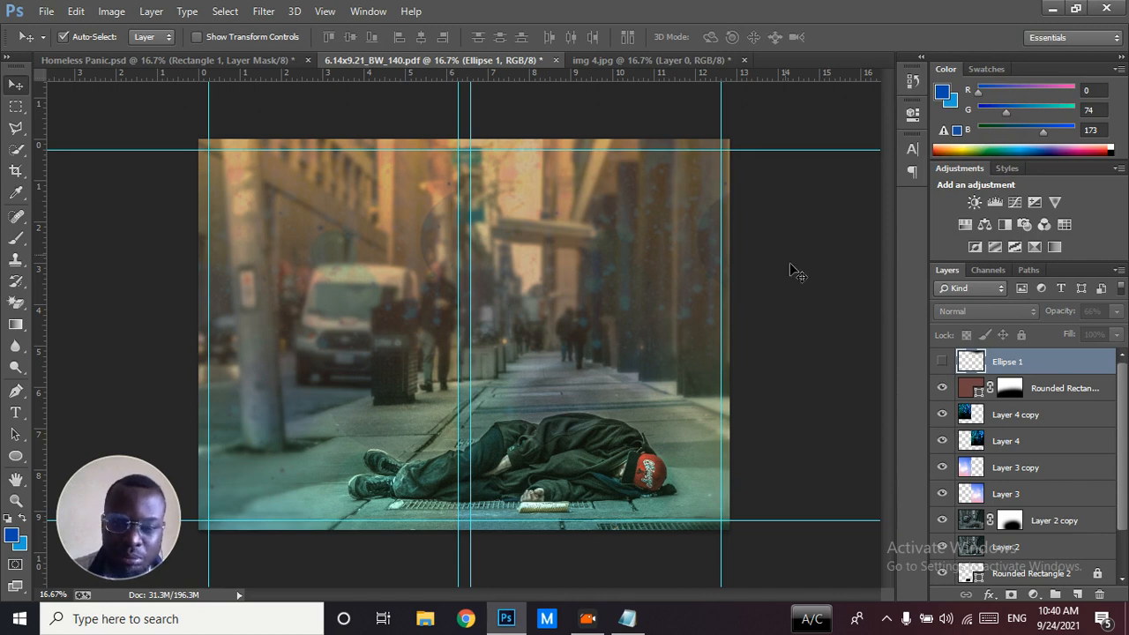
left_click(942, 363)
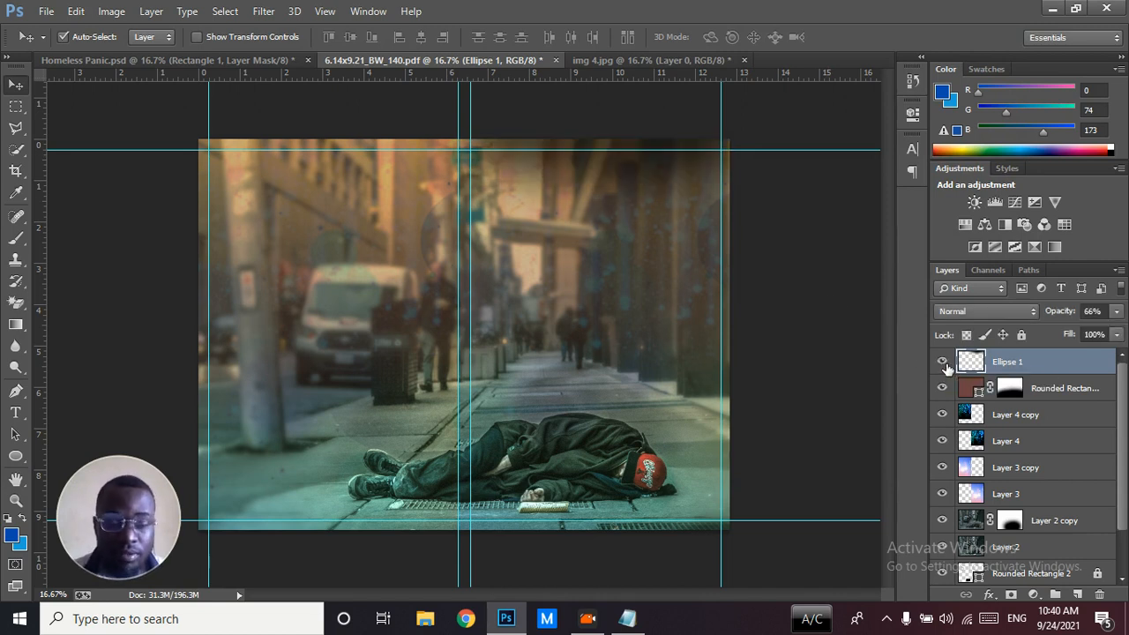
key("ctrl+t")
left_click_drag(741, 162, 750, 162)
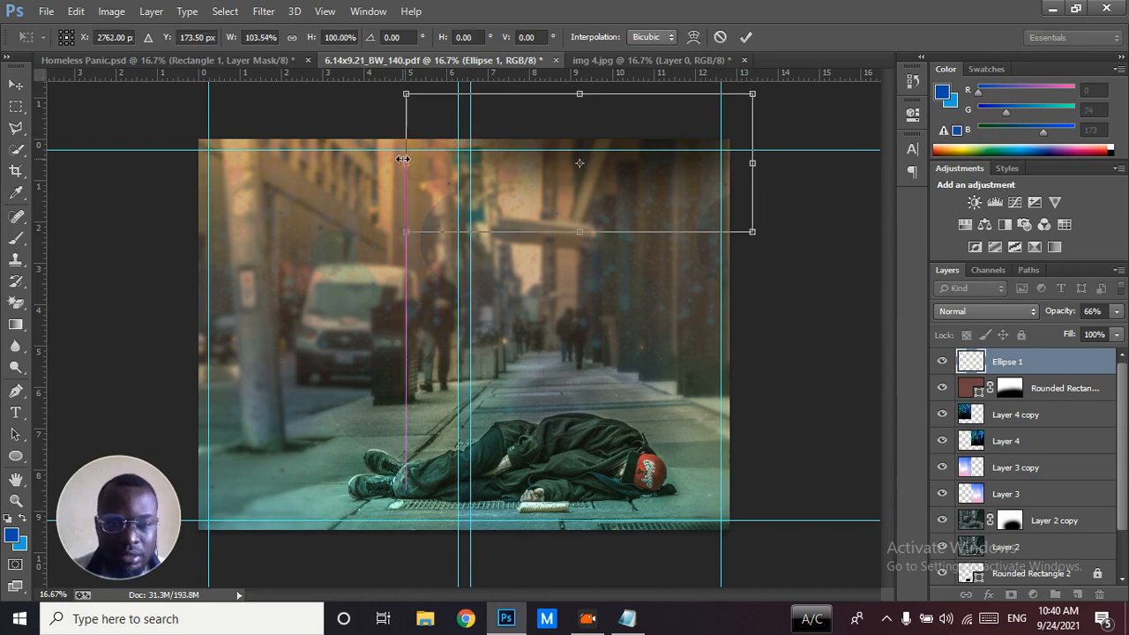
key("Return")
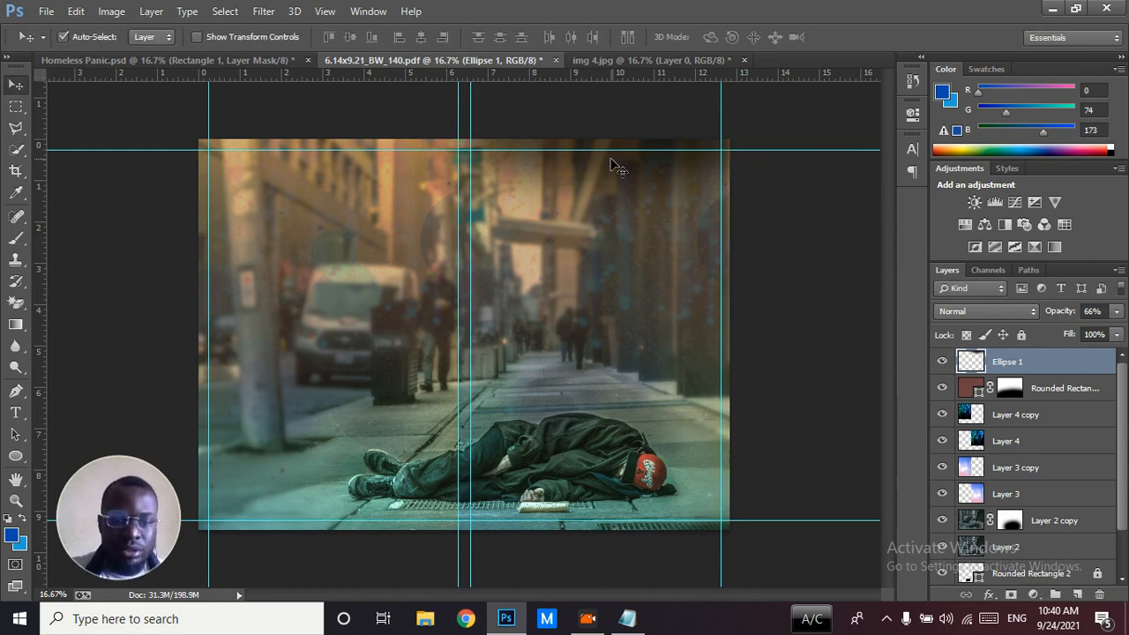
Duplicate the blurred ellipse onto the back cover's top edge and fine-tune where the copy ends near the spine
left_click_drag(615, 164, 355, 161)
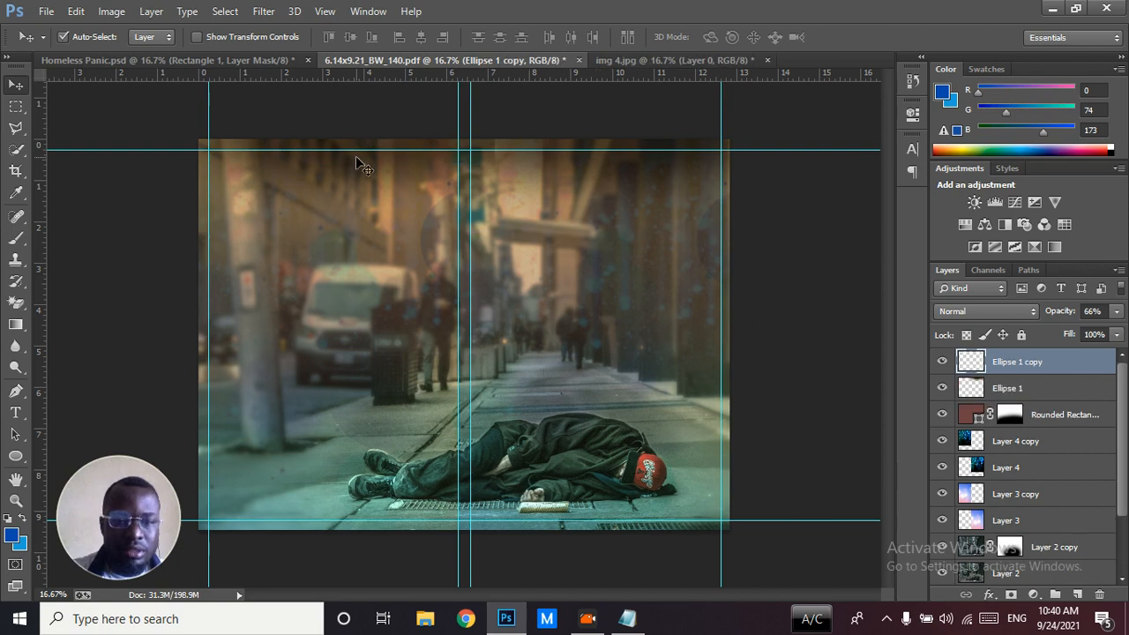
key("ctrl+plus")
key("ctrl+plus")
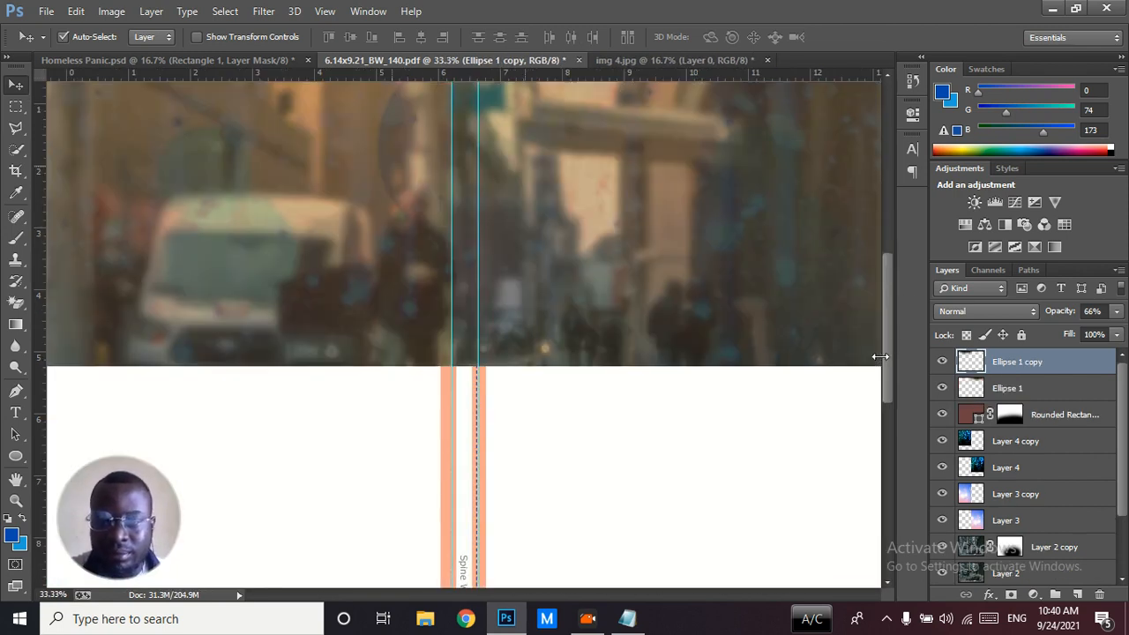
left_click_drag(885, 357, 886, 290)
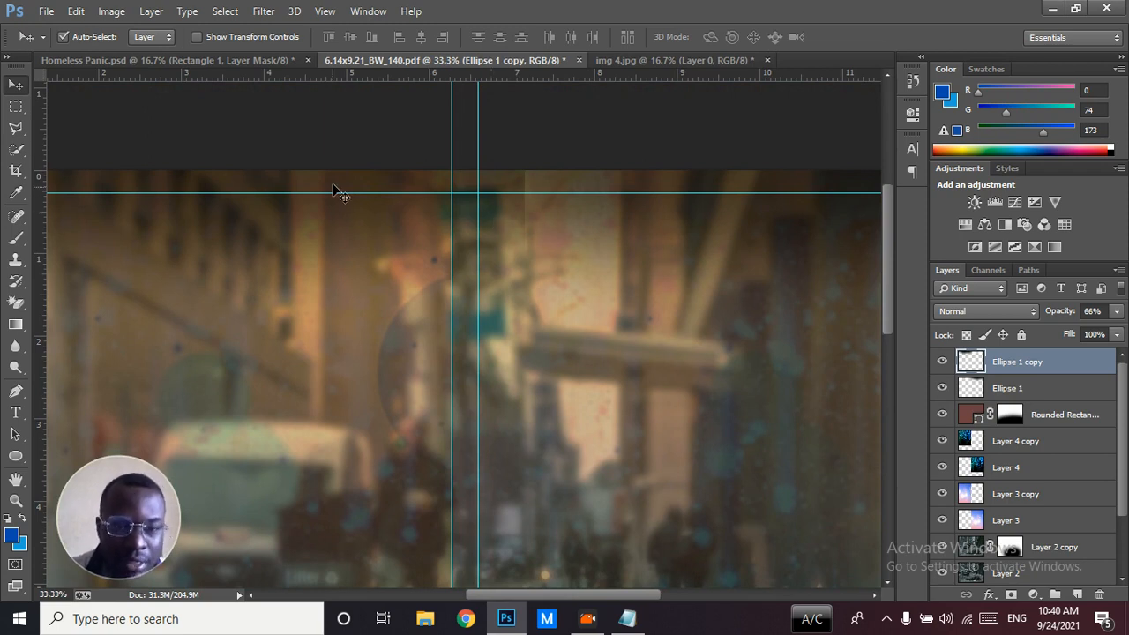
left_click_drag(302, 214, 335, 219)
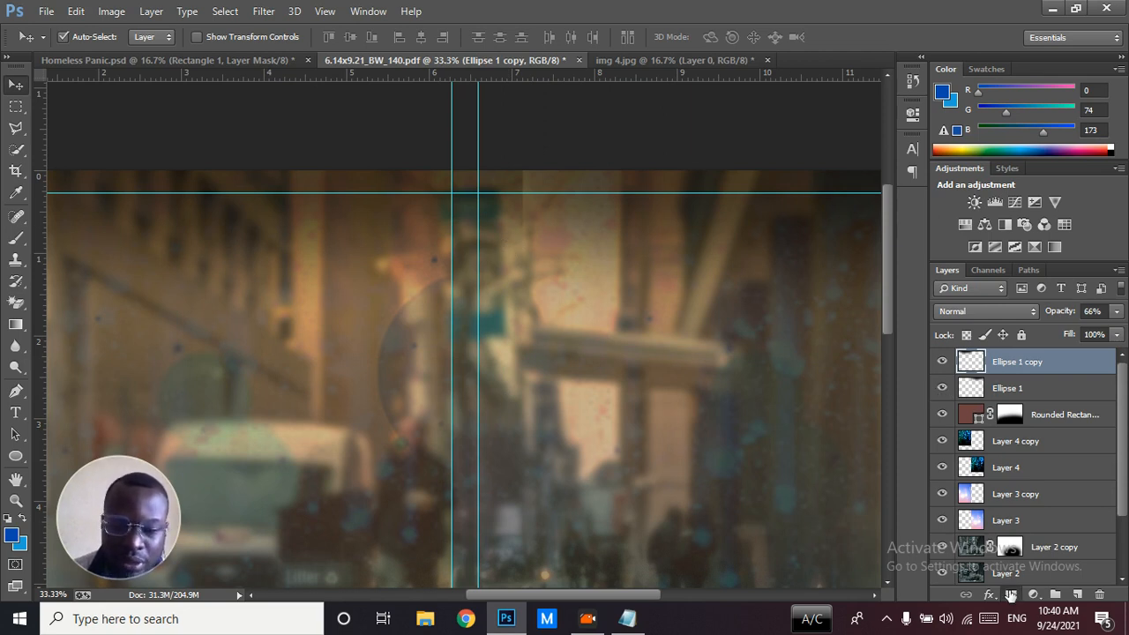
Add a layer mask to Ellipse 1 copy and paint black with a 700 px brush over its hard edge beside the spine
left_click(1011, 594)
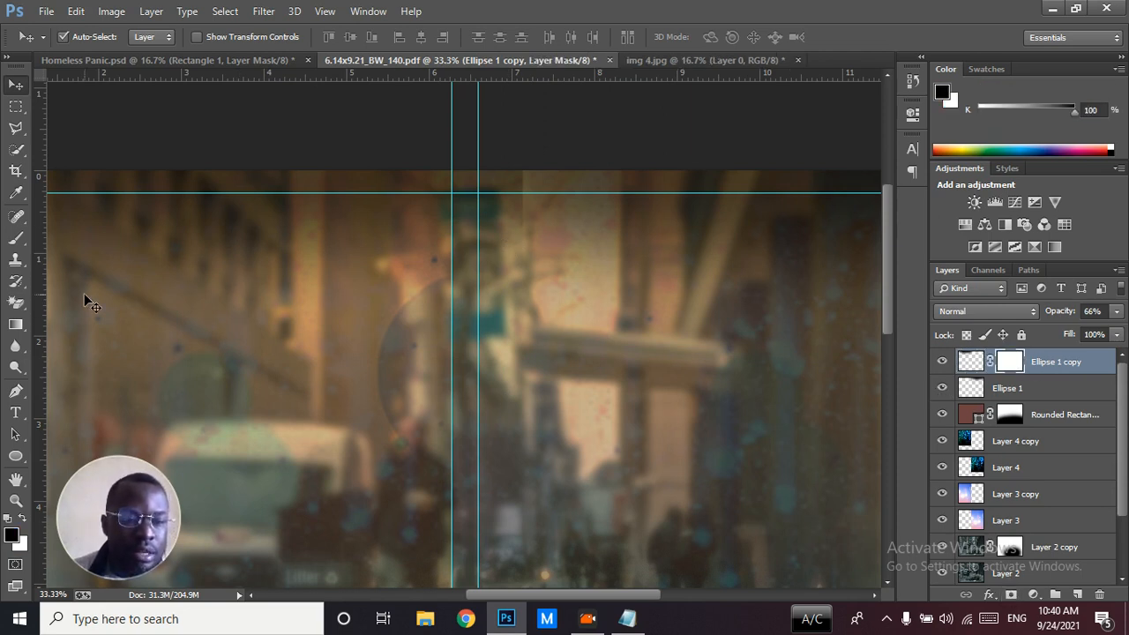
left_click(15, 238)
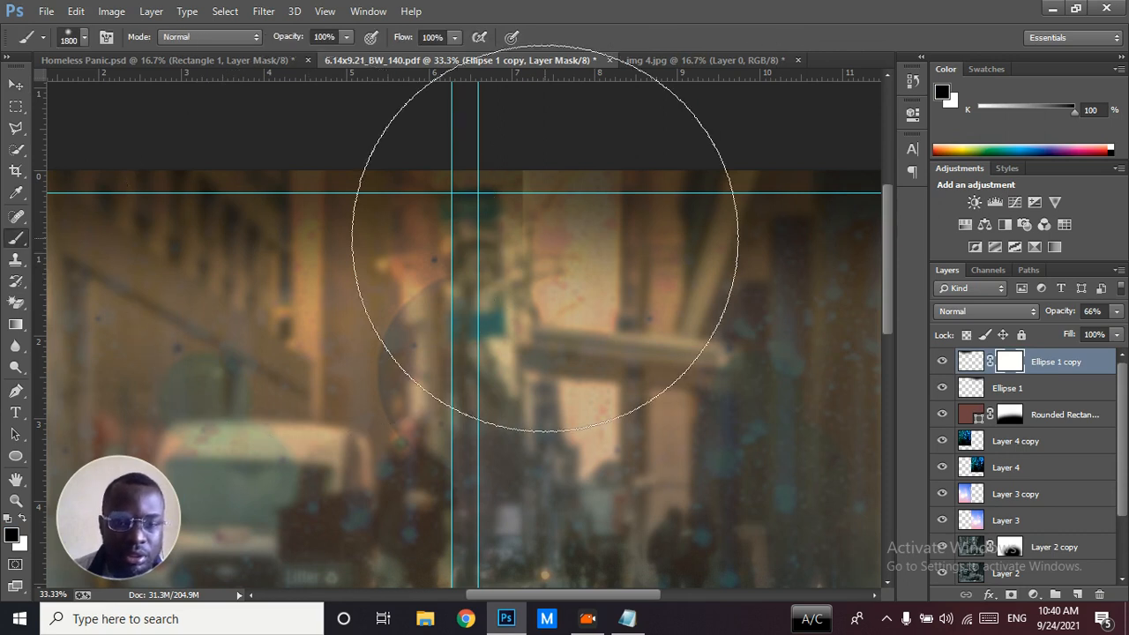
key("bracketleft")
key("bracketleft")
key("bracketleft")
key("bracketleft")
key("bracketleft")
key("bracketleft")
key("bracketleft")
key("bracketleft")
key("bracketleft")
key("bracketleft")
key("bracketleft")
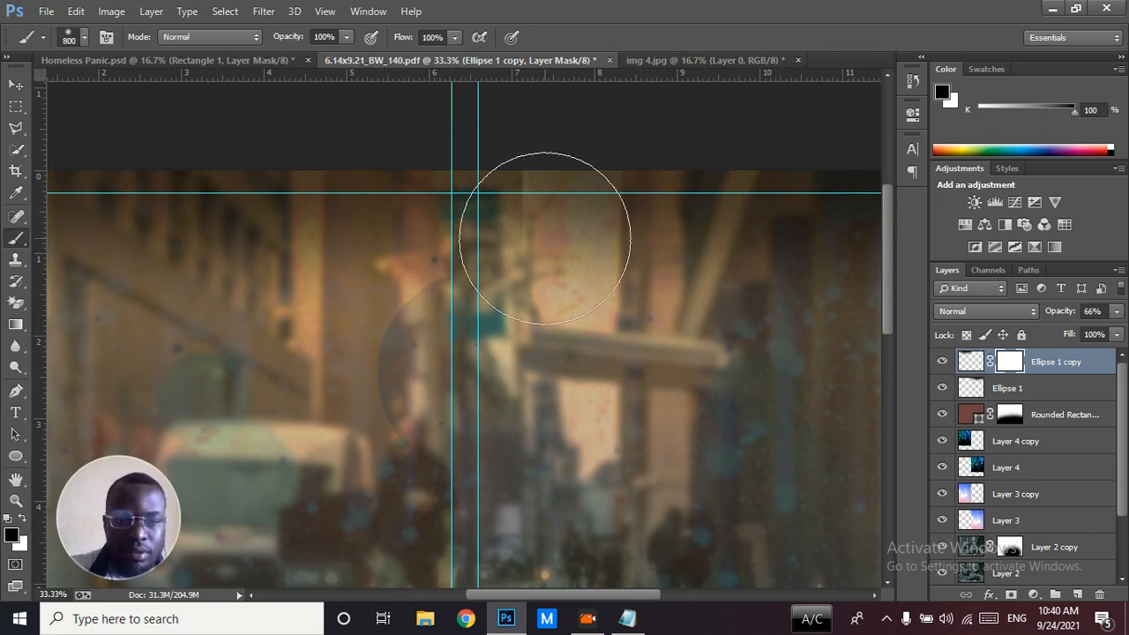
mouse_move(545, 238)
left_mouse_down()
mouse_move(549, 221)
mouse_move(570, 277)
mouse_move(579, 151)
mouse_move(602, 396)
left_mouse_up()
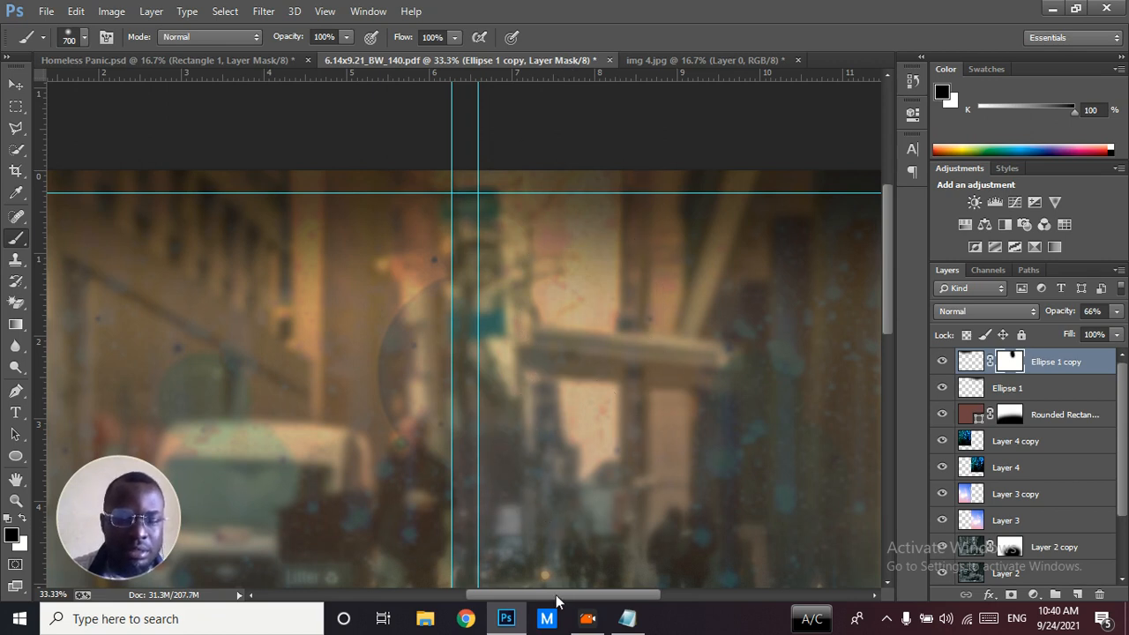
key("ctrl+0")
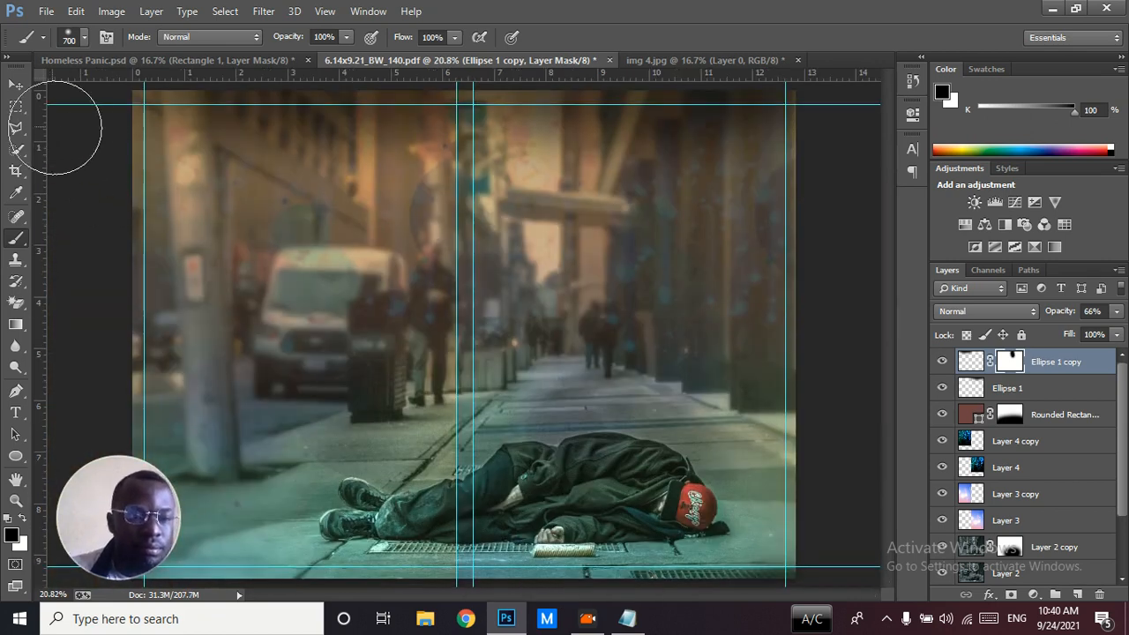
left_click(15, 85)
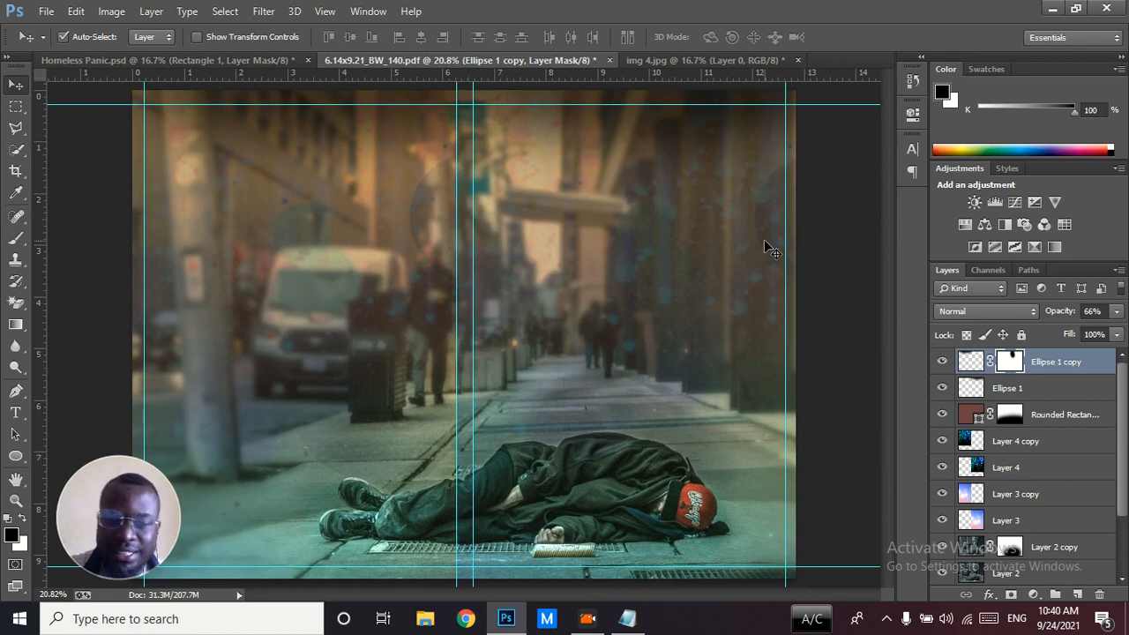
Toggle the visibility of Ellipse 1 copy and Ellipse 1 to check the dark shading along the cover's top edge
left_click(943, 362)
left_click(943, 362)
left_click(943, 391)
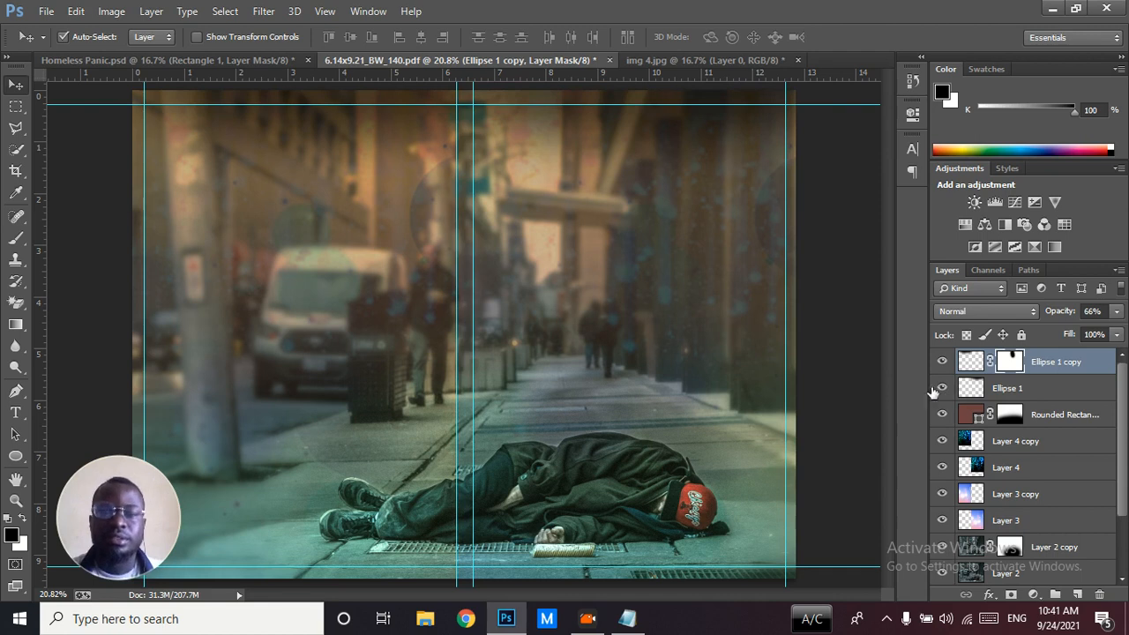
Check the Ellipse 1 layer's opacity in the Homeless Panic.psd reference
left_click(277, 60)
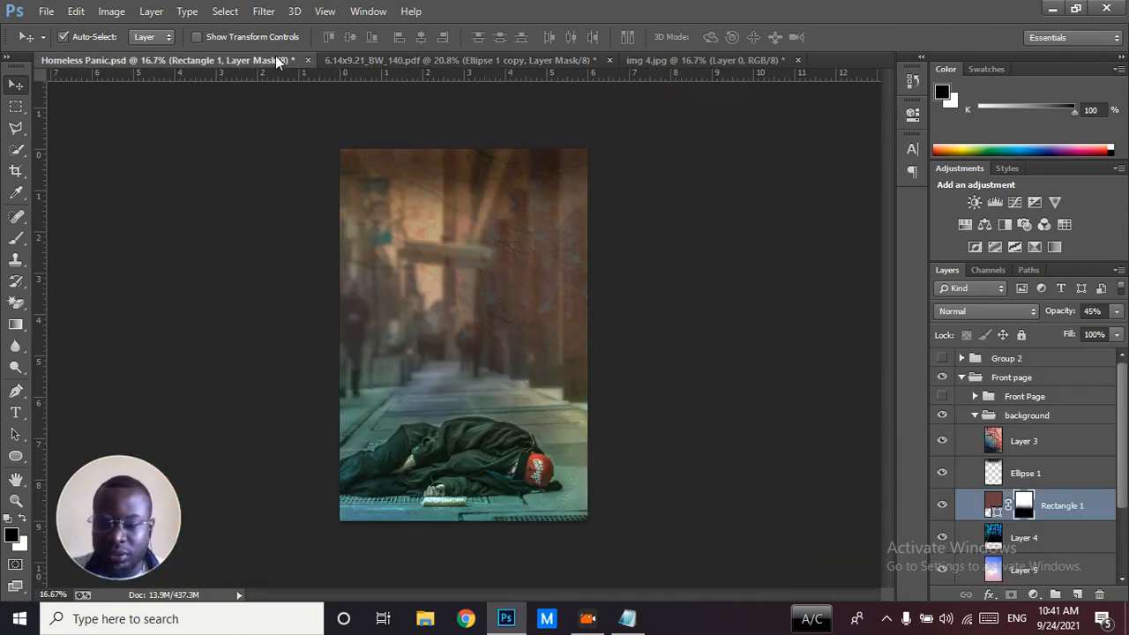
left_click(1025, 476)
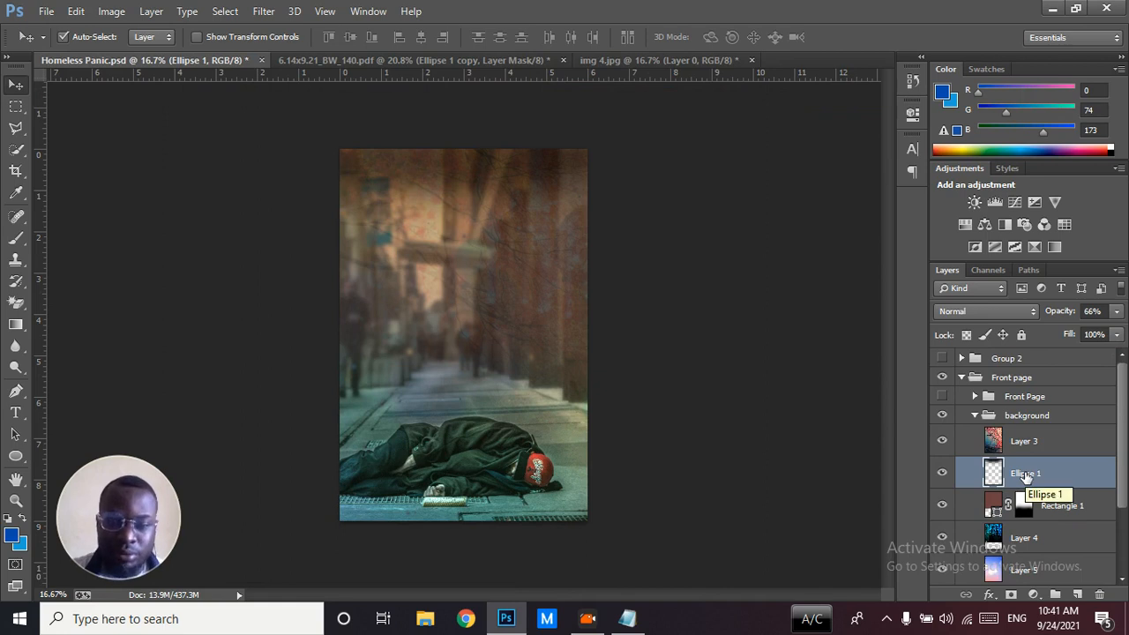
Select Layer 3 in the Homeless Panic.psd reference and close img 4.jpg without saving its changes
left_click(1014, 443)
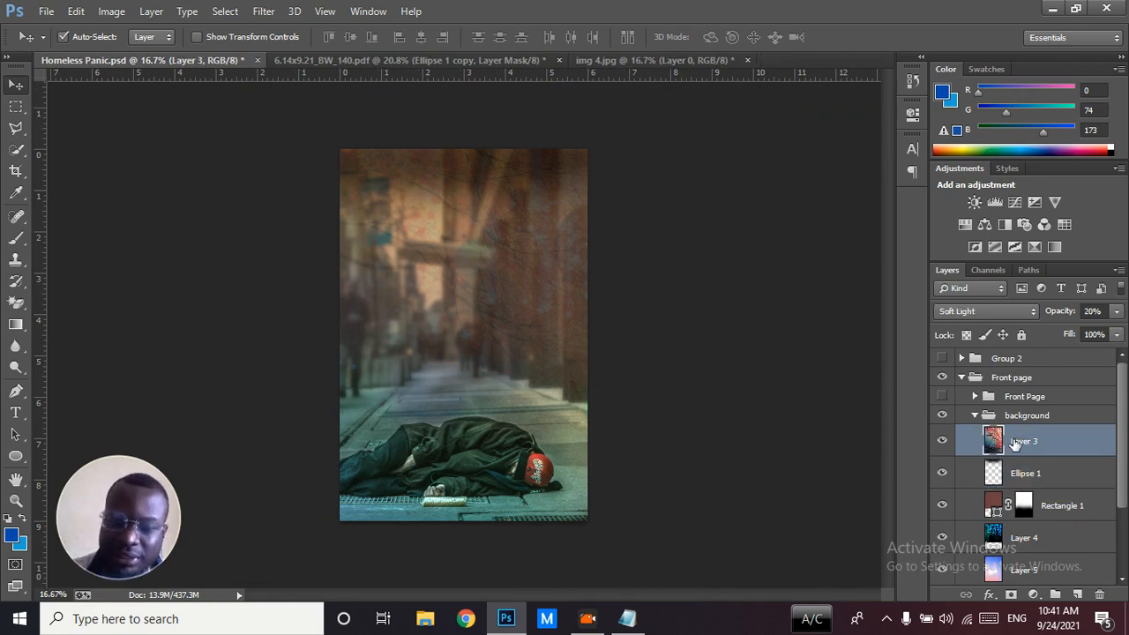
left_click(739, 60)
left_click(565, 243)
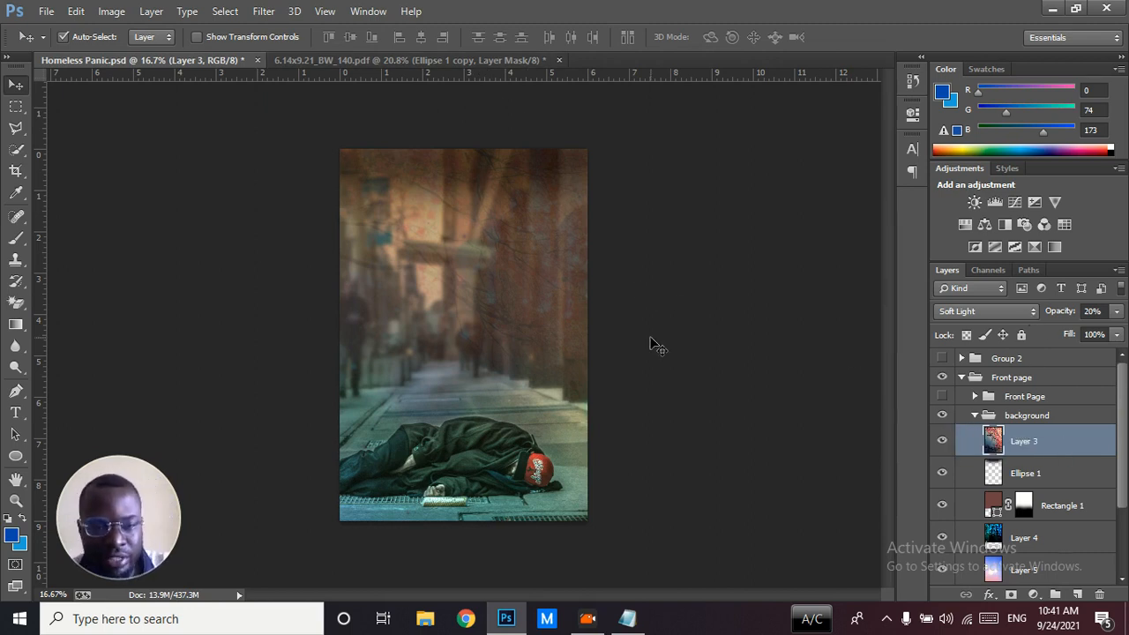
Compare the Homeless Panic.psd reference without Layer 3 against the cover template, and turn the layer's visibility back on
left_click(942, 440)
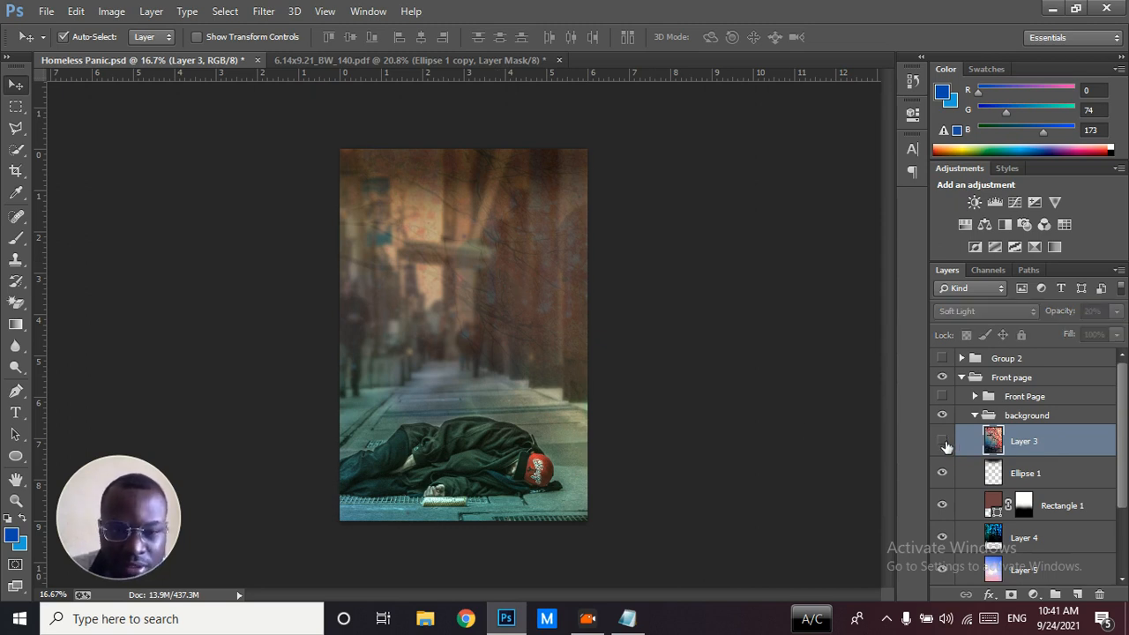
left_click(431, 63)
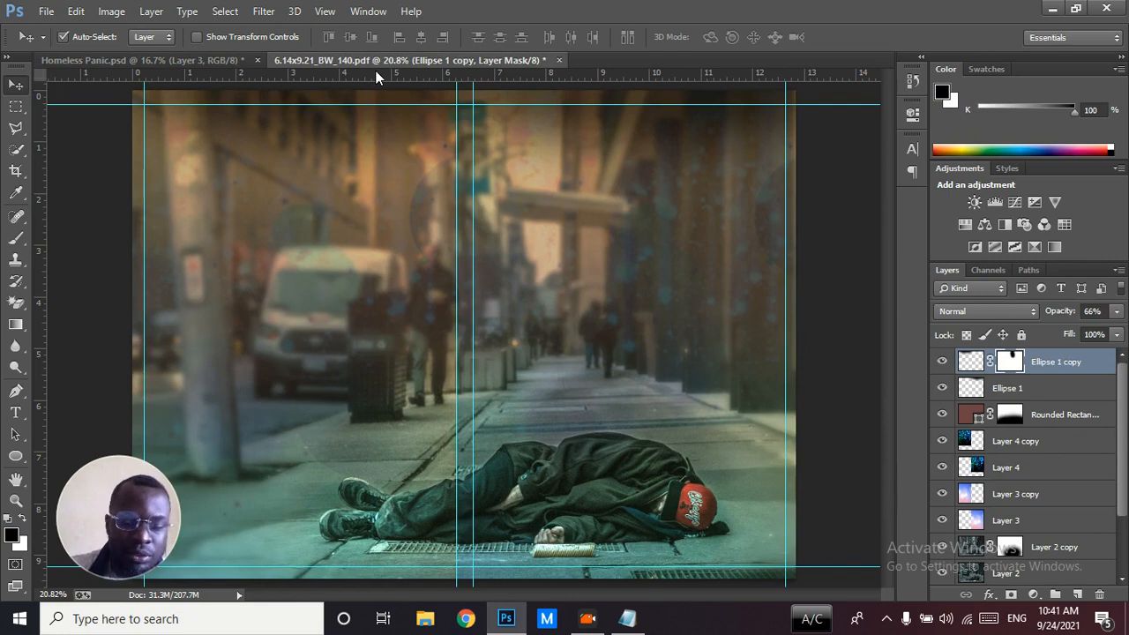
key("ctrl+minus")
left_click(238, 58)
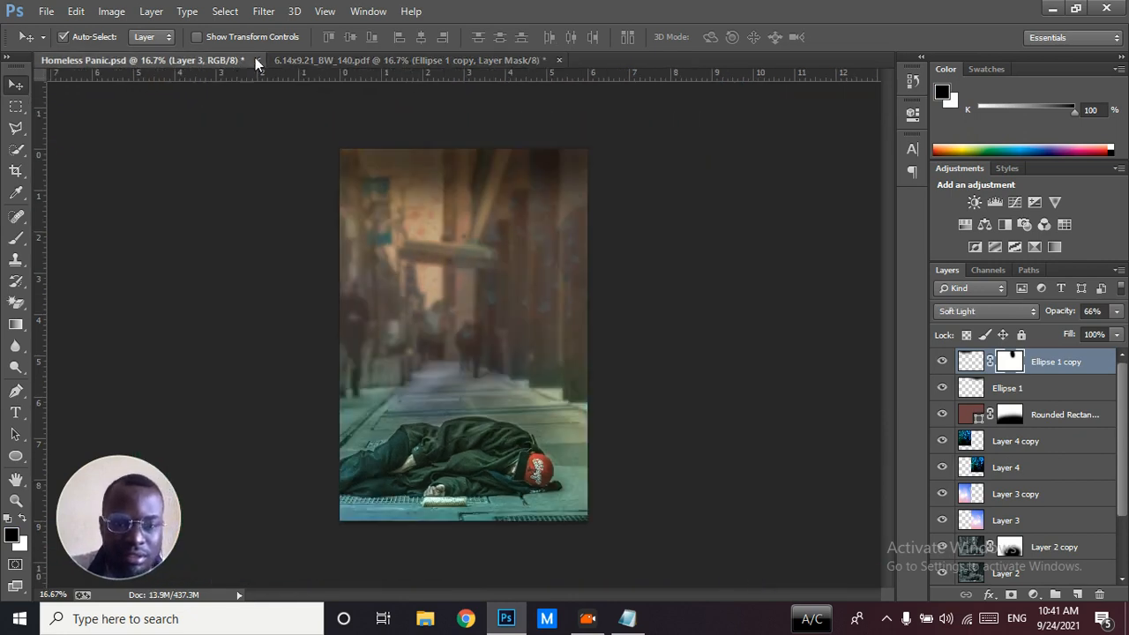
left_click(332, 58)
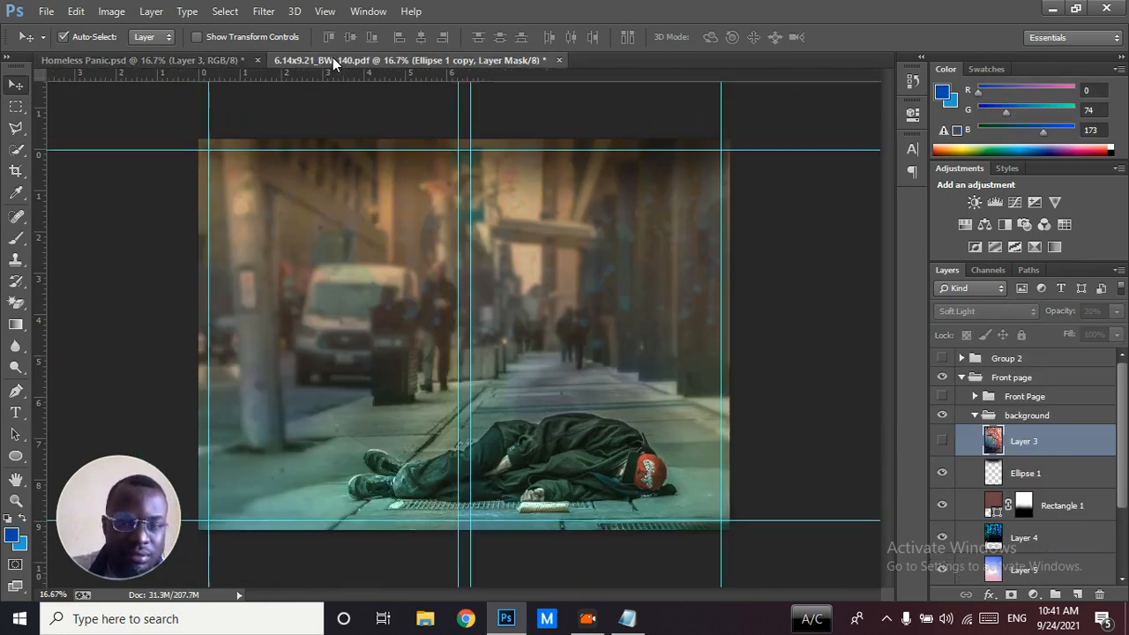
left_click(209, 60)
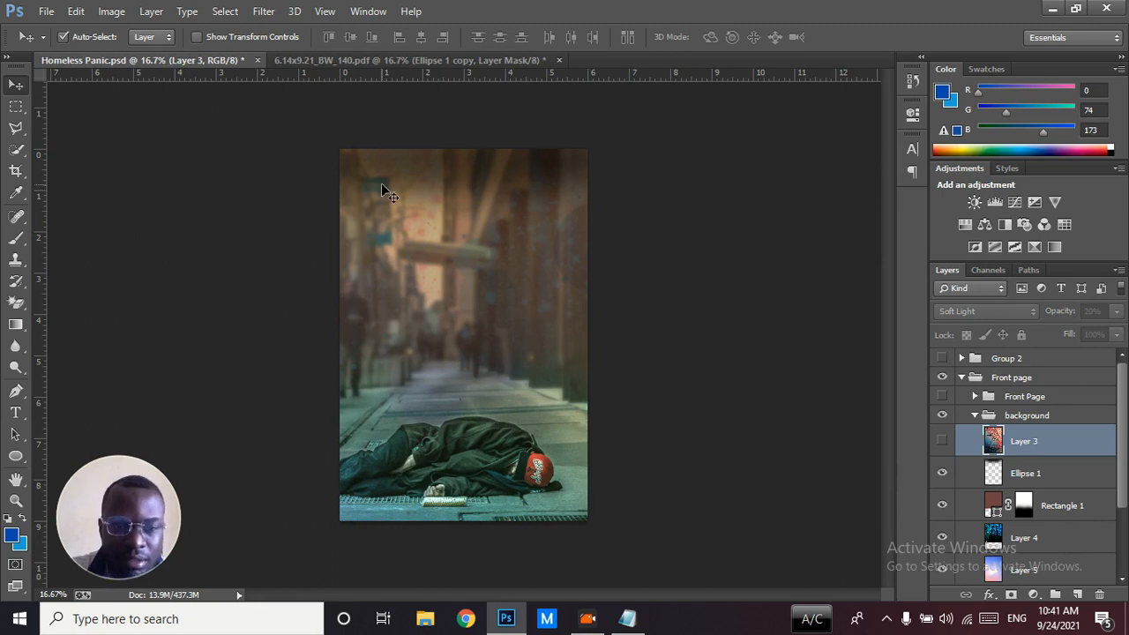
left_click(942, 440)
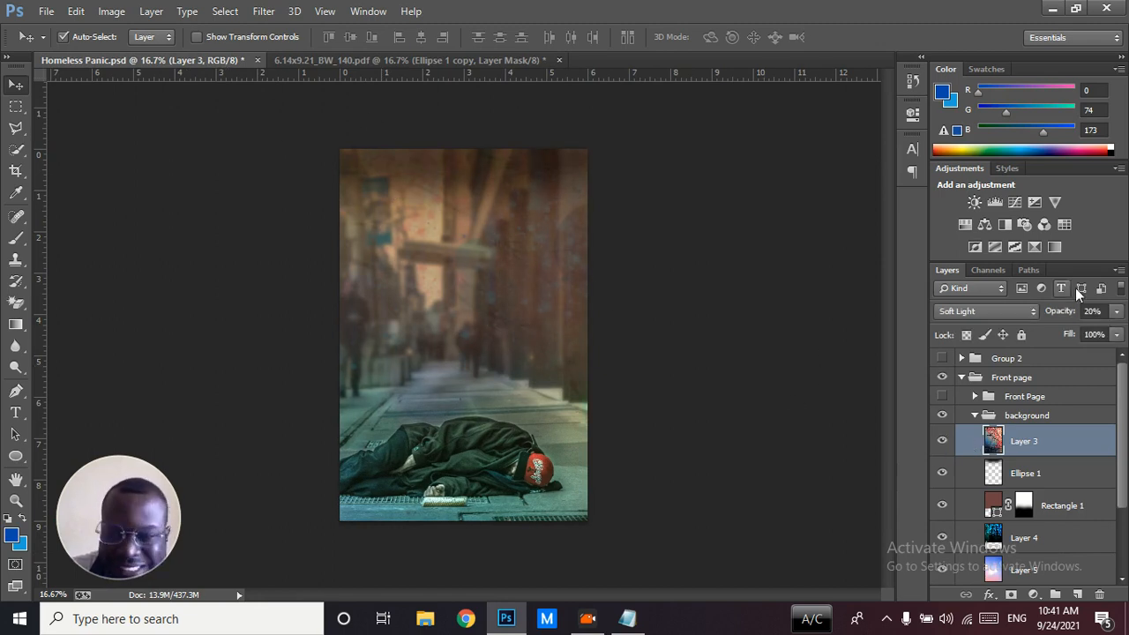
Open img 7.jpg and bring the forest picture into the 6.14x9.21_BW_140.pdf template over the front cover
left_click(489, 65)
key("ctrl+o")
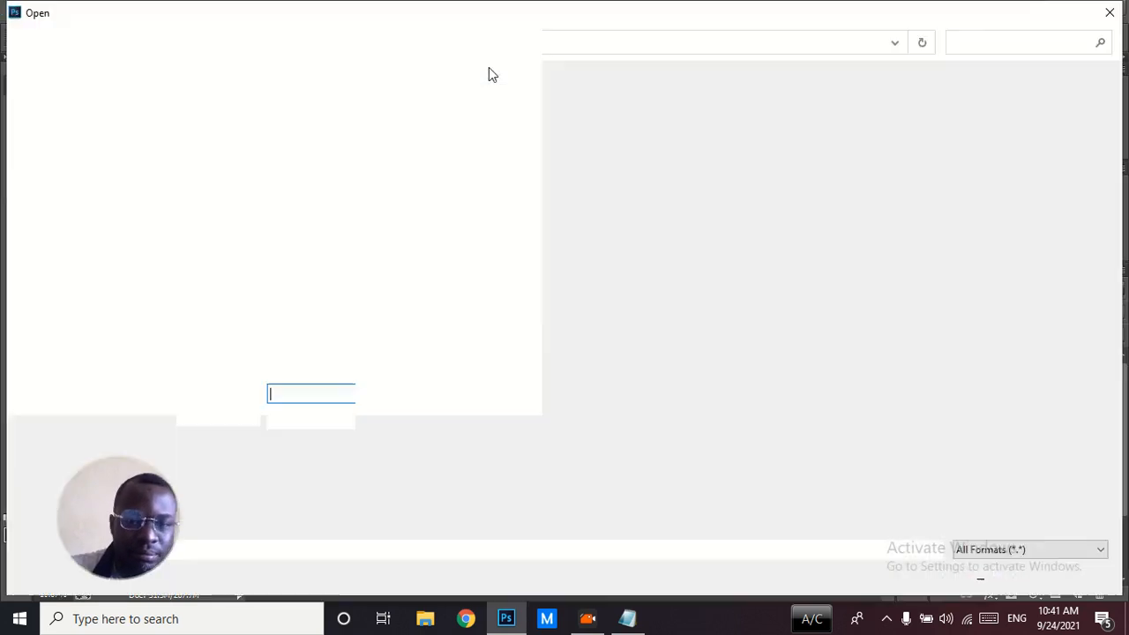
left_click(511, 164)
double_click(510, 159)
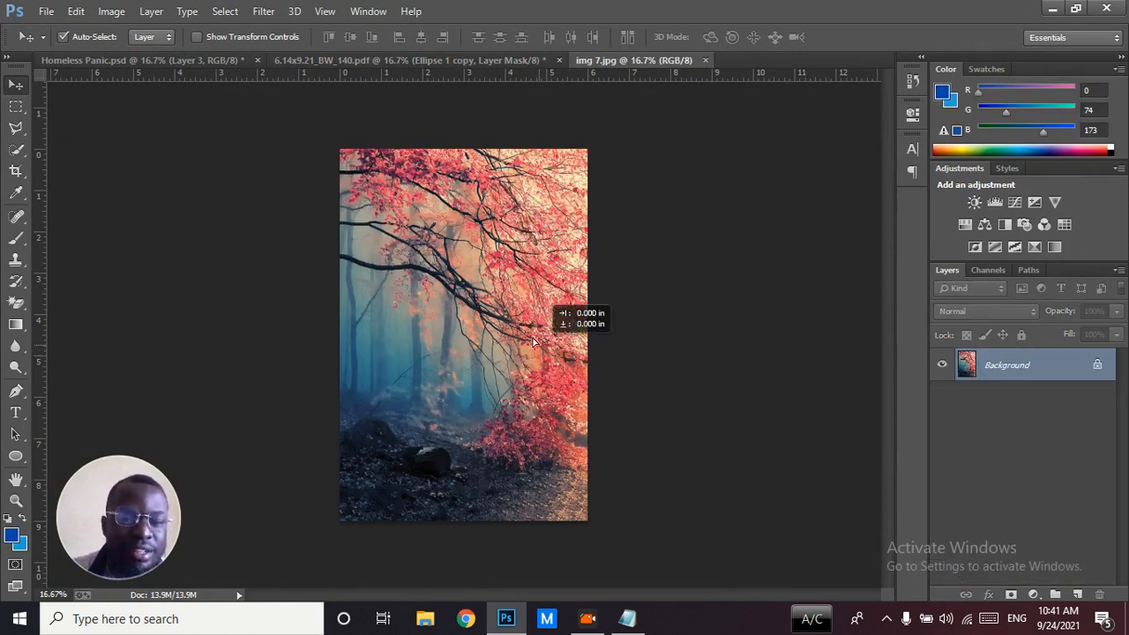
left_click_drag(424, 60, 672, 336)
Scale the forest picture to about 106.6% so it covers the front cover from the spine guide to the outer bleed edge
key("ctrl+t")
key("ctrl+minus")
left_click_drag(654, 470, 668, 485)
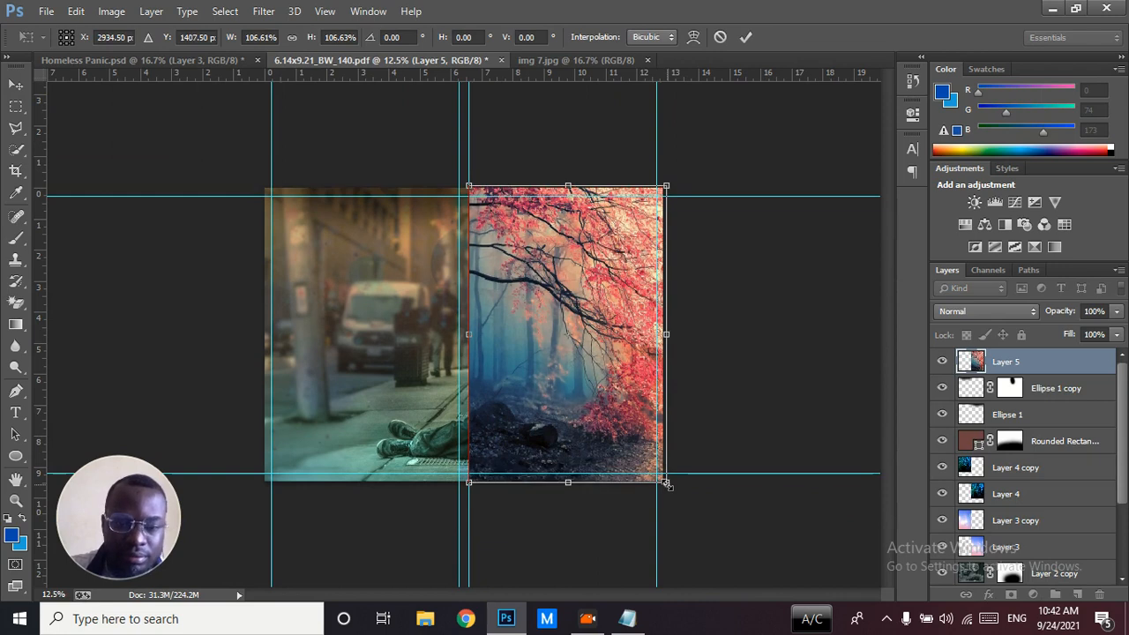
key("Return")
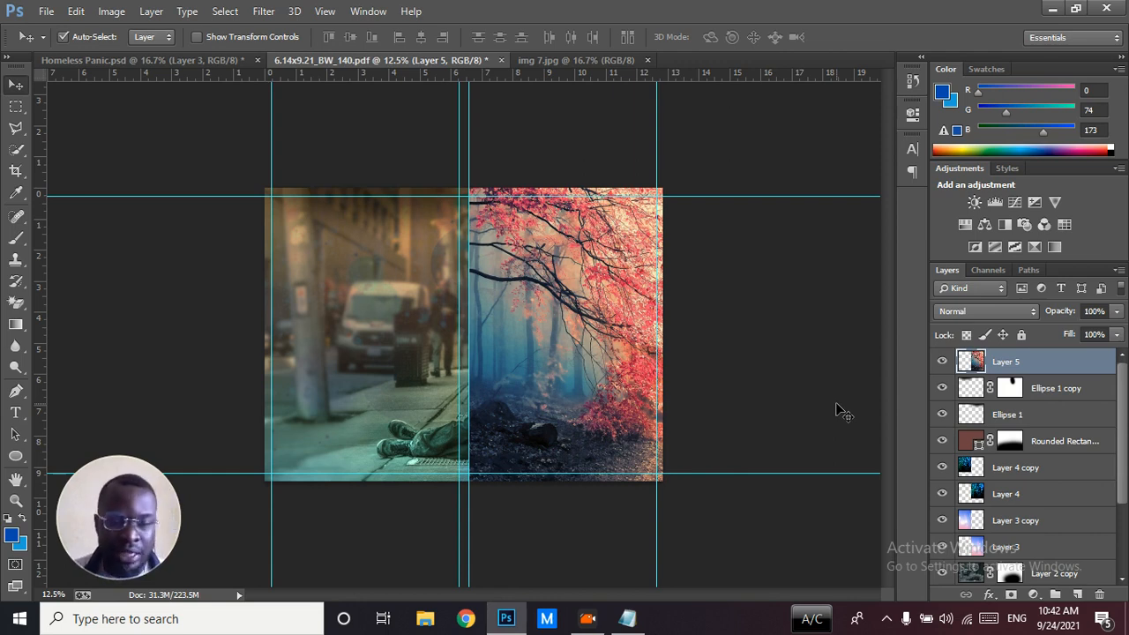
Preview successive blend modes on the forest picture's layer and set it to Soft Light
left_click(975, 313)
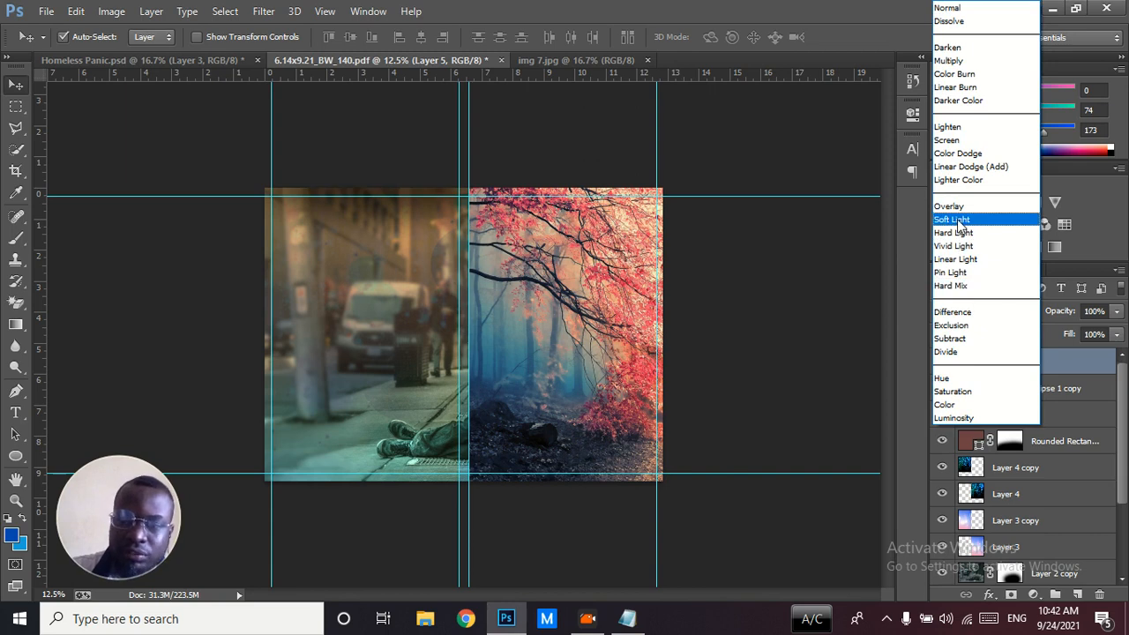
left_click(946, 20)
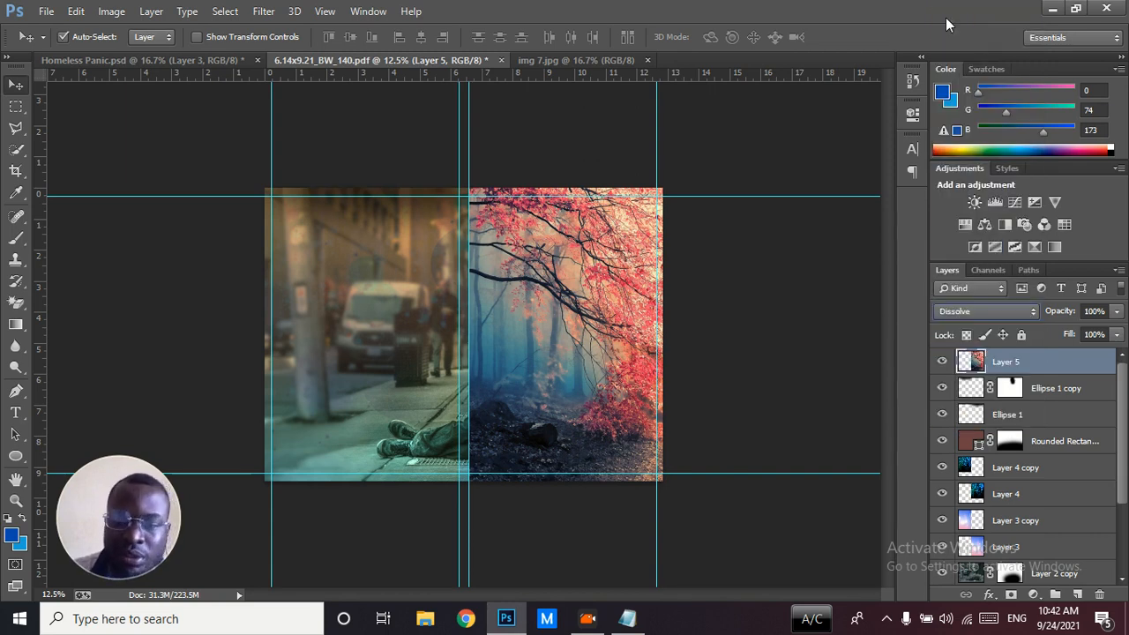
key("Down")
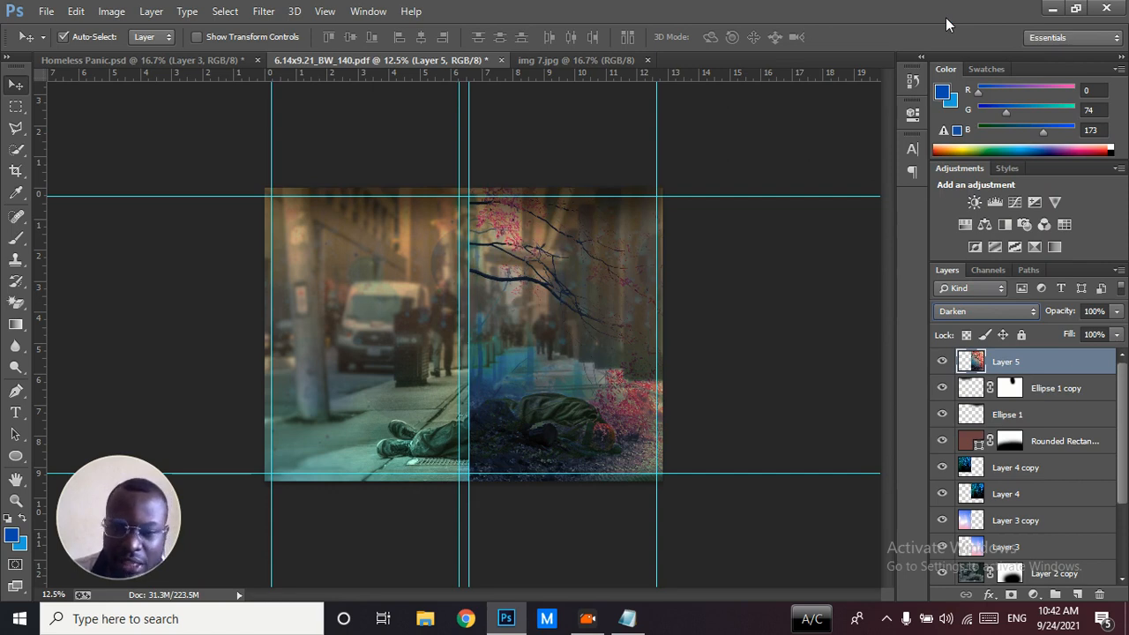
key("Down")
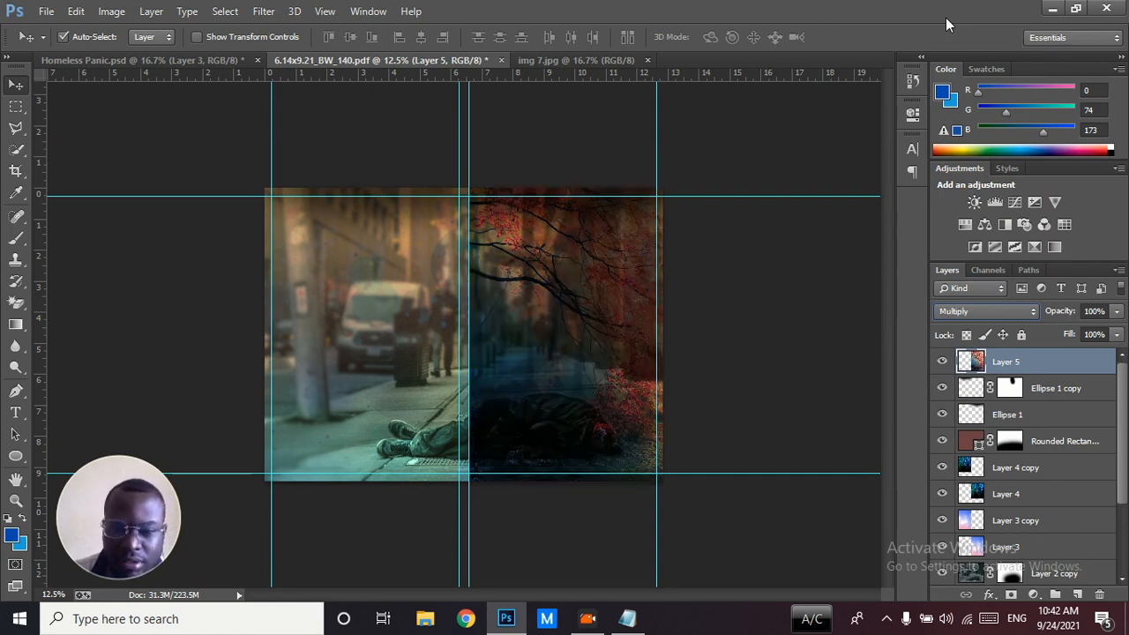
key("Down")
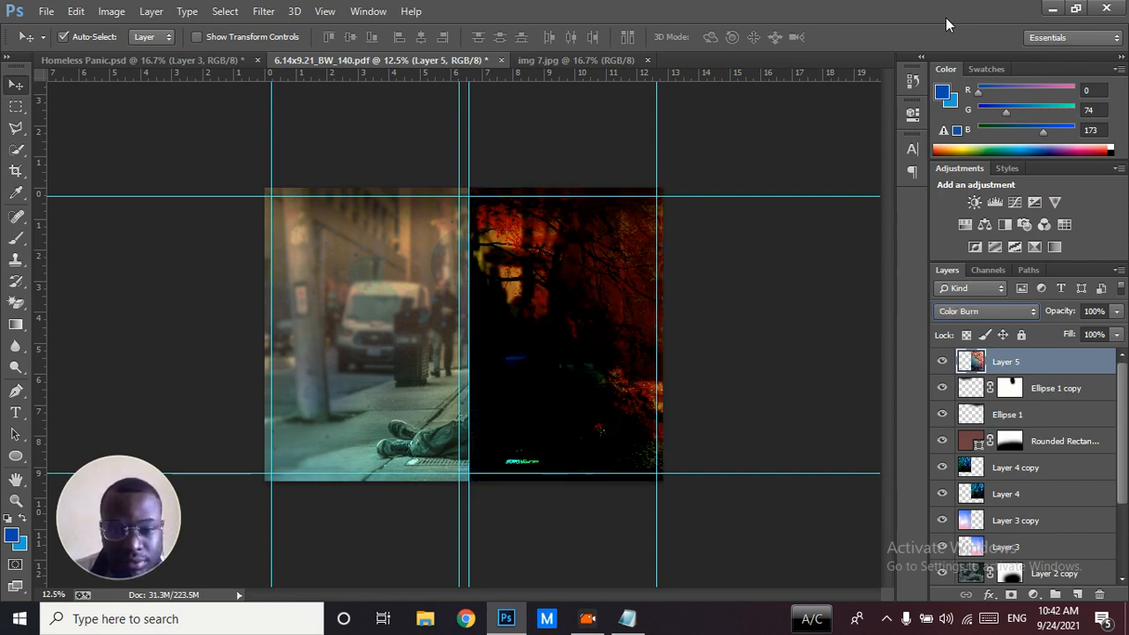
key("Down")
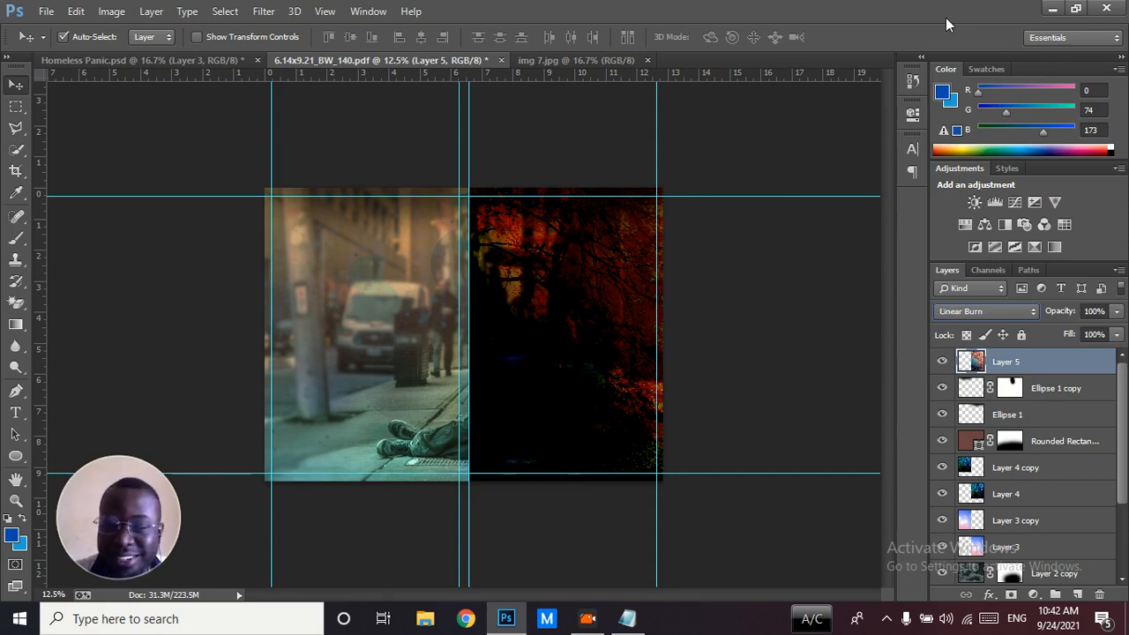
key("Down")
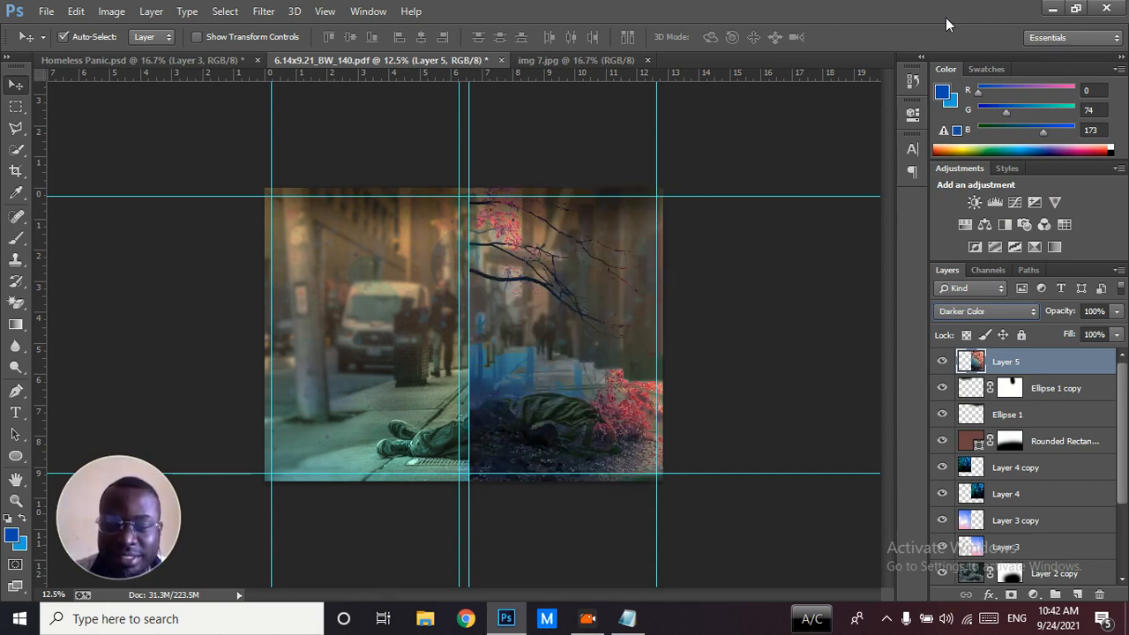
key("Down")
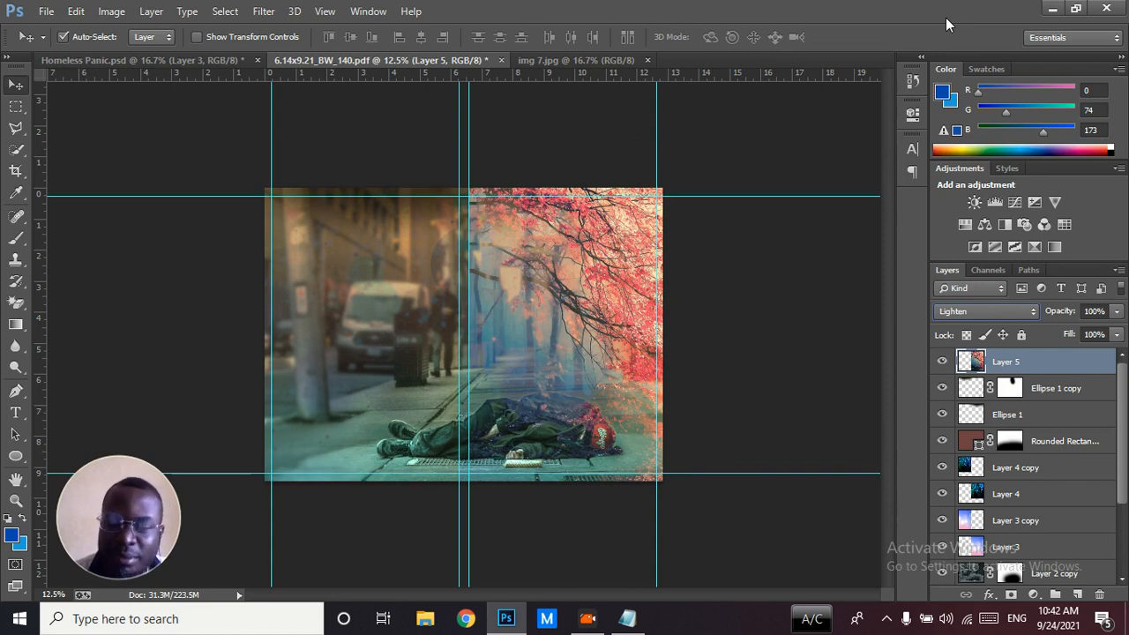
key("Down")
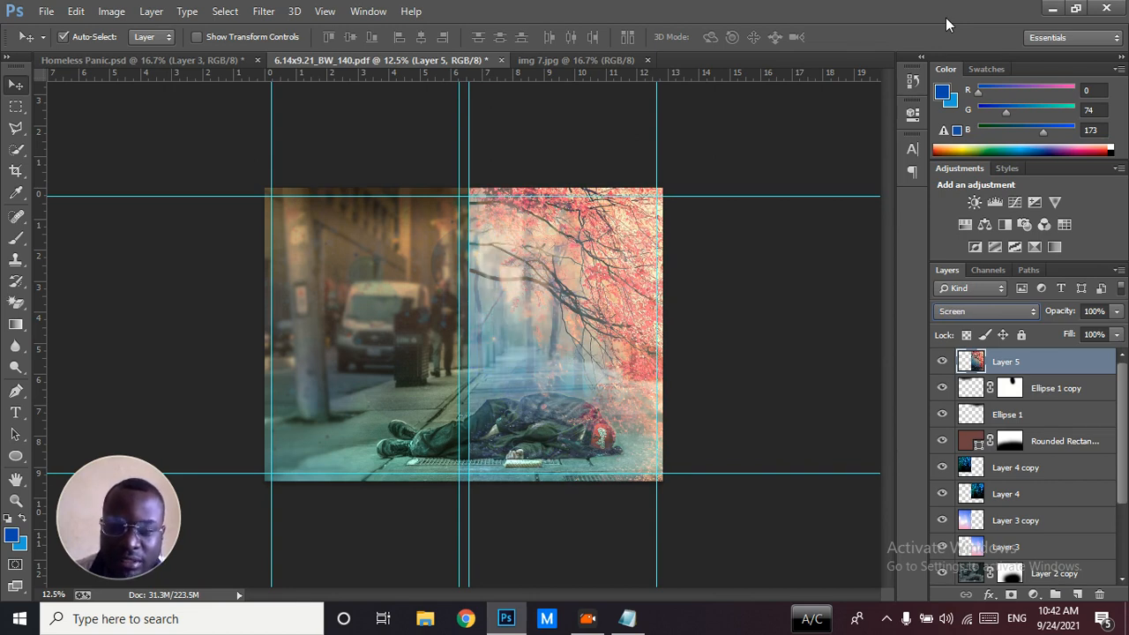
key("Down")
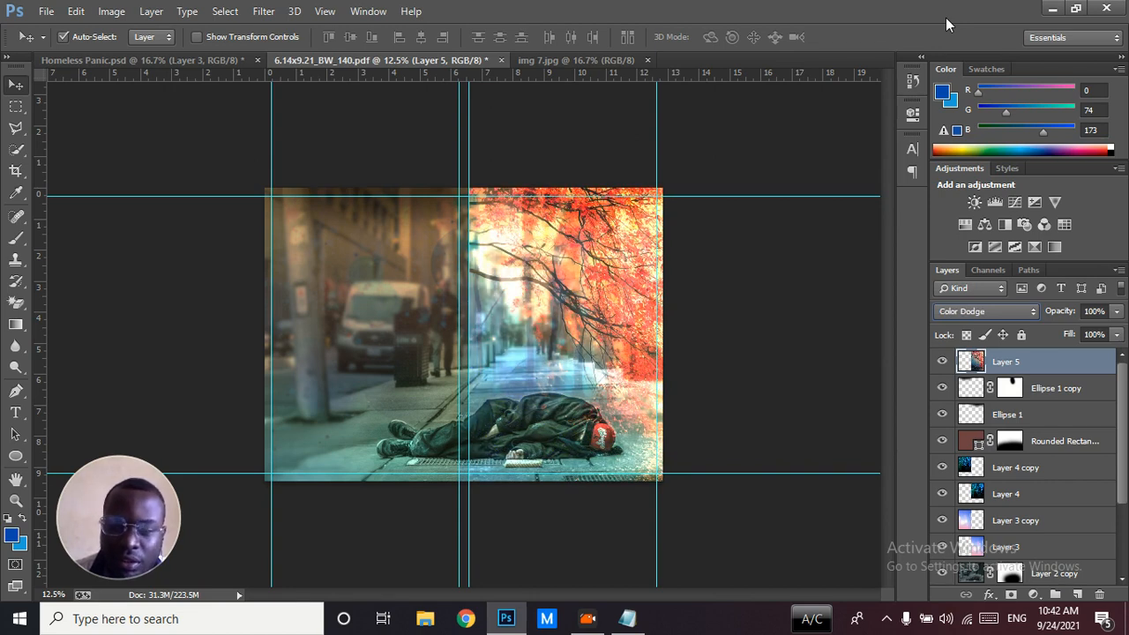
key("Down")
key("Down")
key("Down")
key("Down")
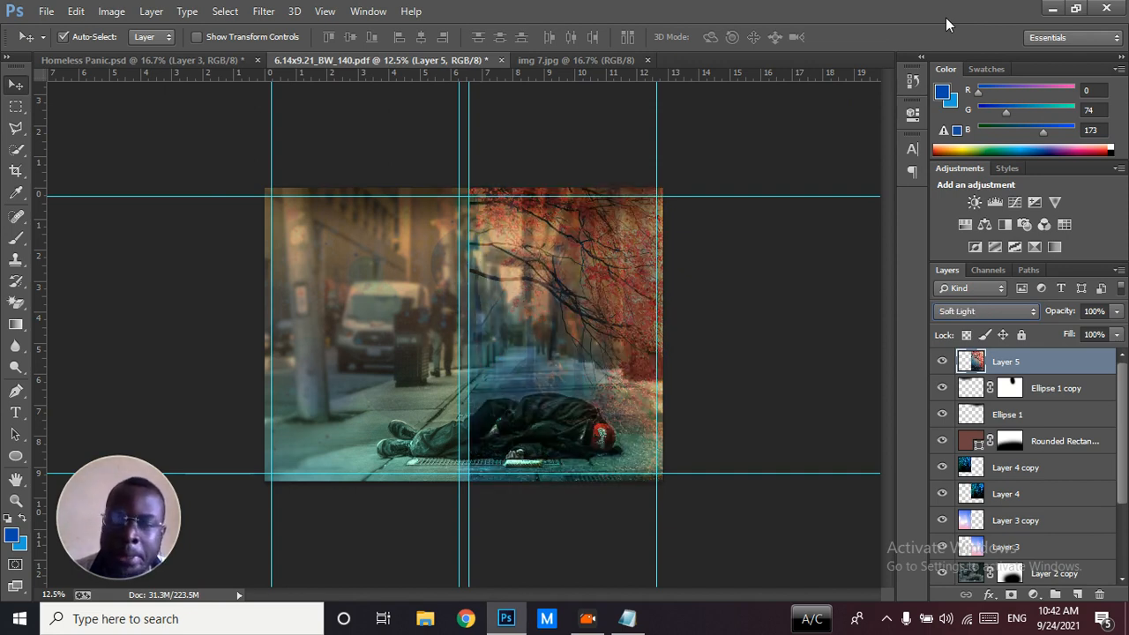
key("Down")
key("Up")
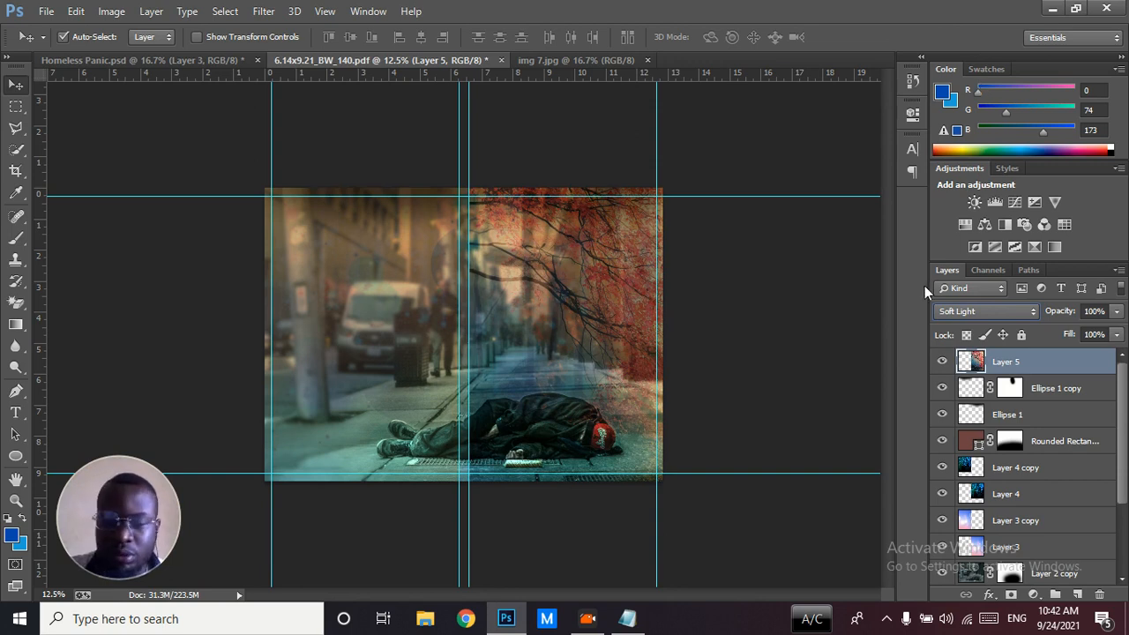
Lower the forest picture layer's opacity to 22%
left_click(1063, 317)
left_click_drag(1063, 318, 997, 314)
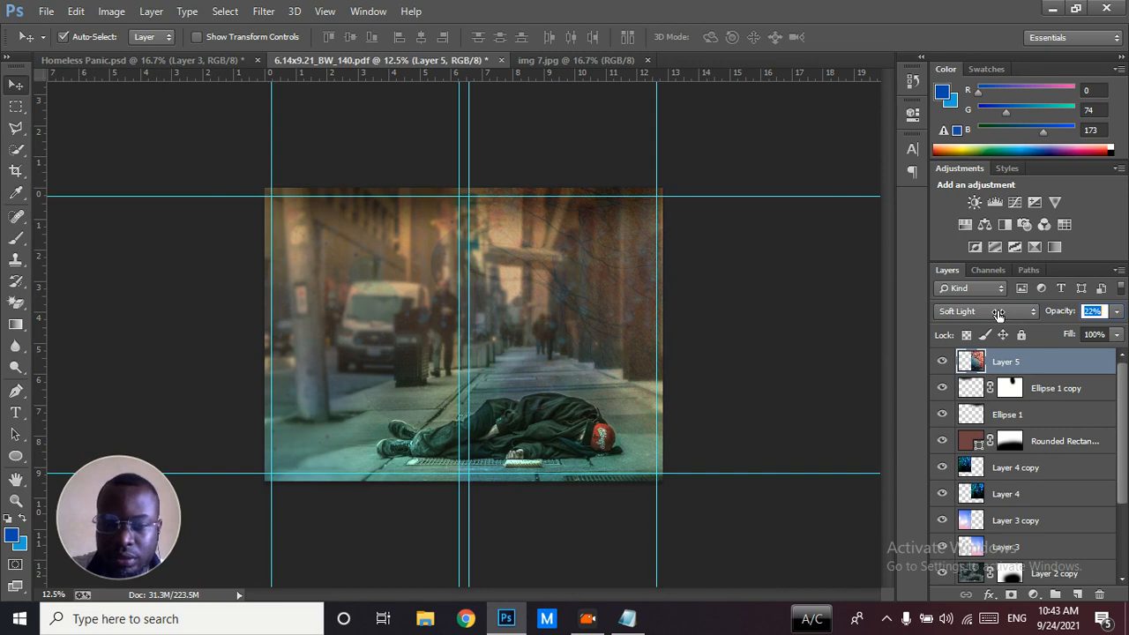
left_click(283, 550)
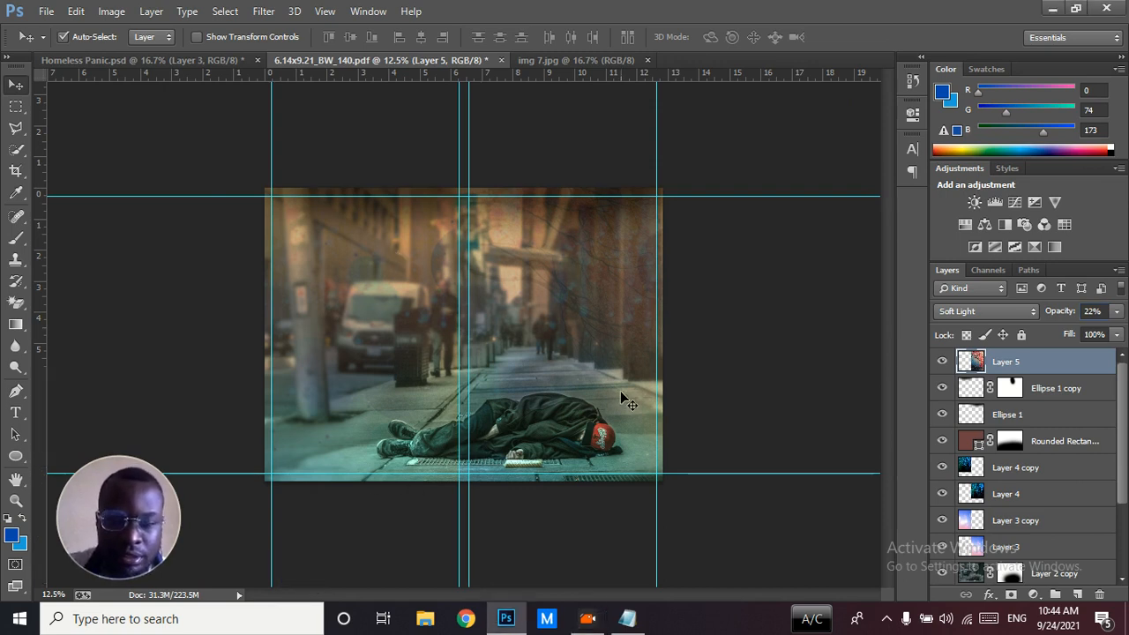
Compare the front cover's branch texture with the Homeless Panic.psd reference and duplicate the forest layer onto the back cover
key("ctrl+plus")
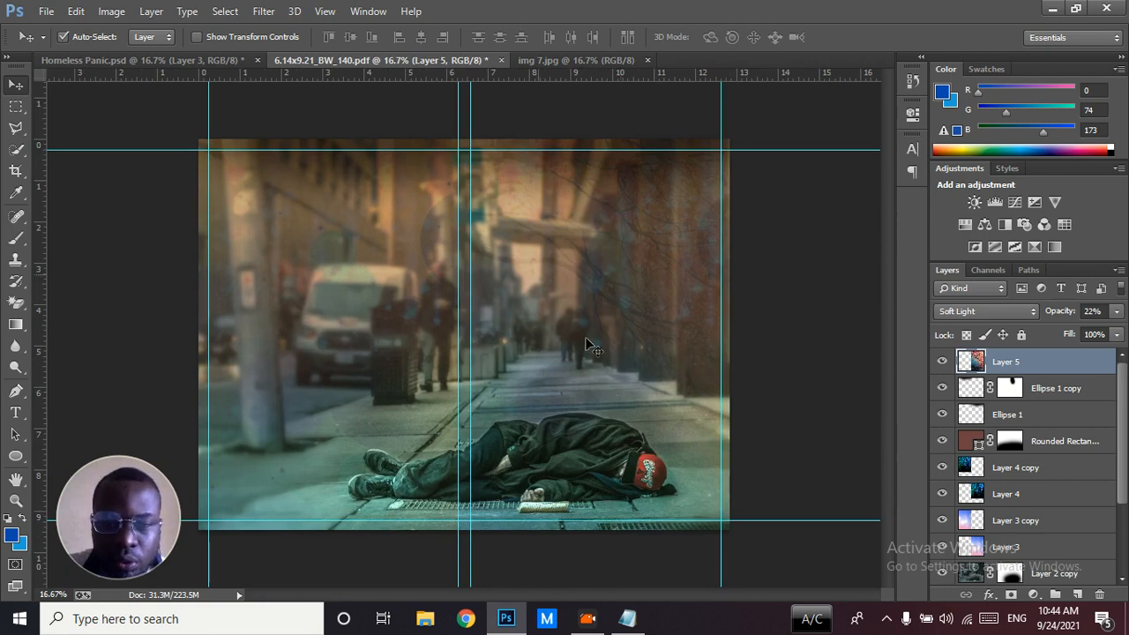
left_click(222, 60)
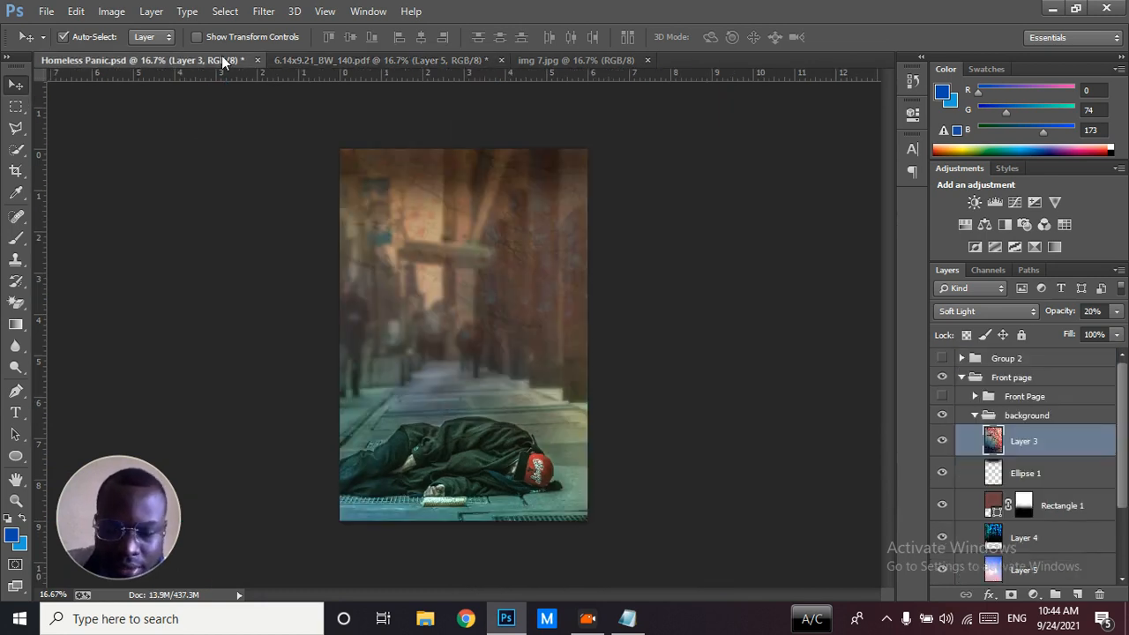
key("ctrl+plus")
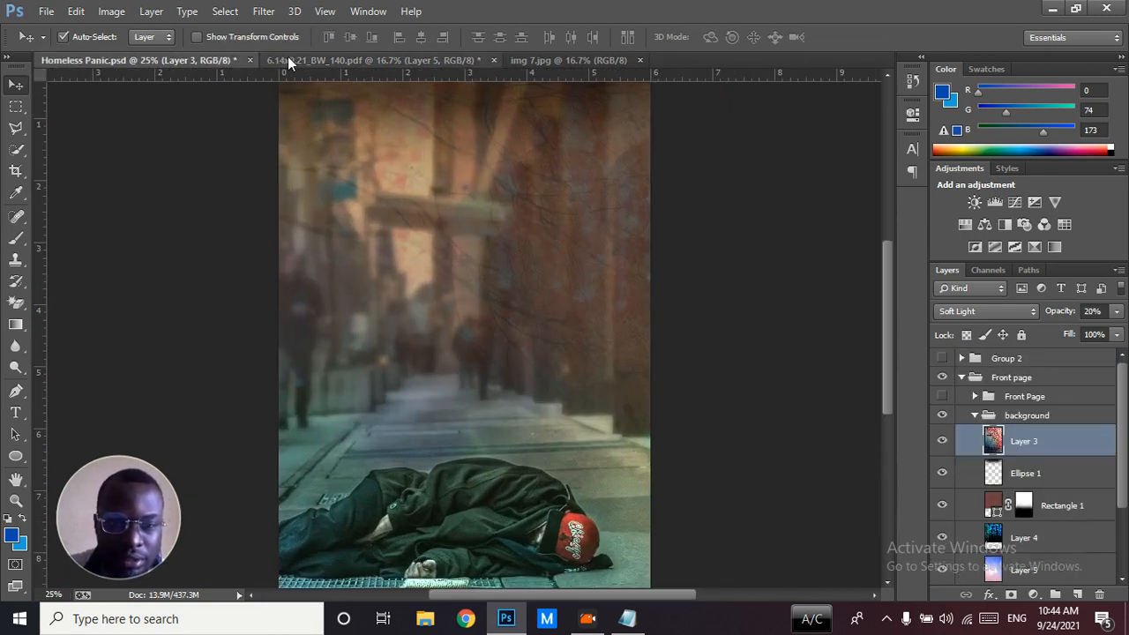
left_click(287, 60)
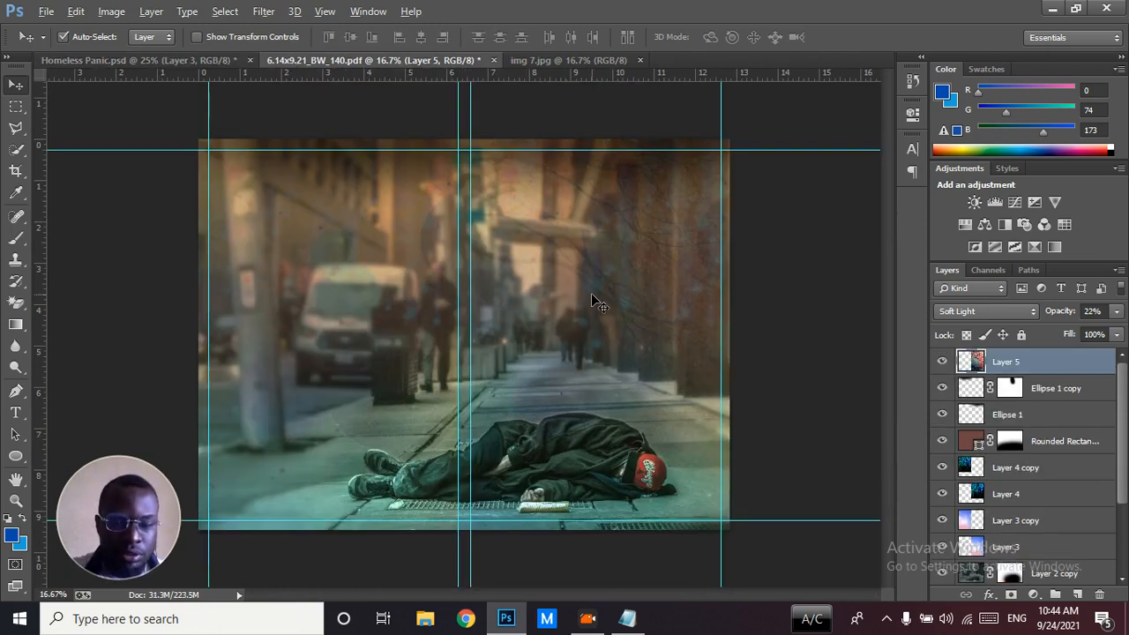
left_click_drag(594, 297, 323, 297)
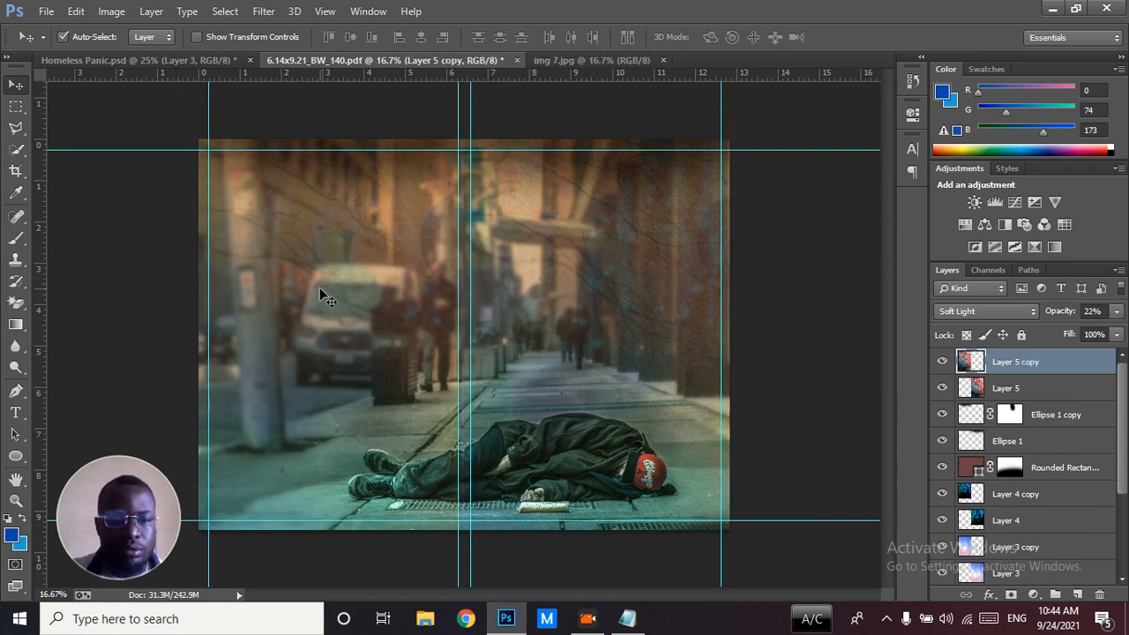
Hide the Front page group and show Group 2 in Homeless Panic.psd to compare its back cover with the template
left_click(191, 54)
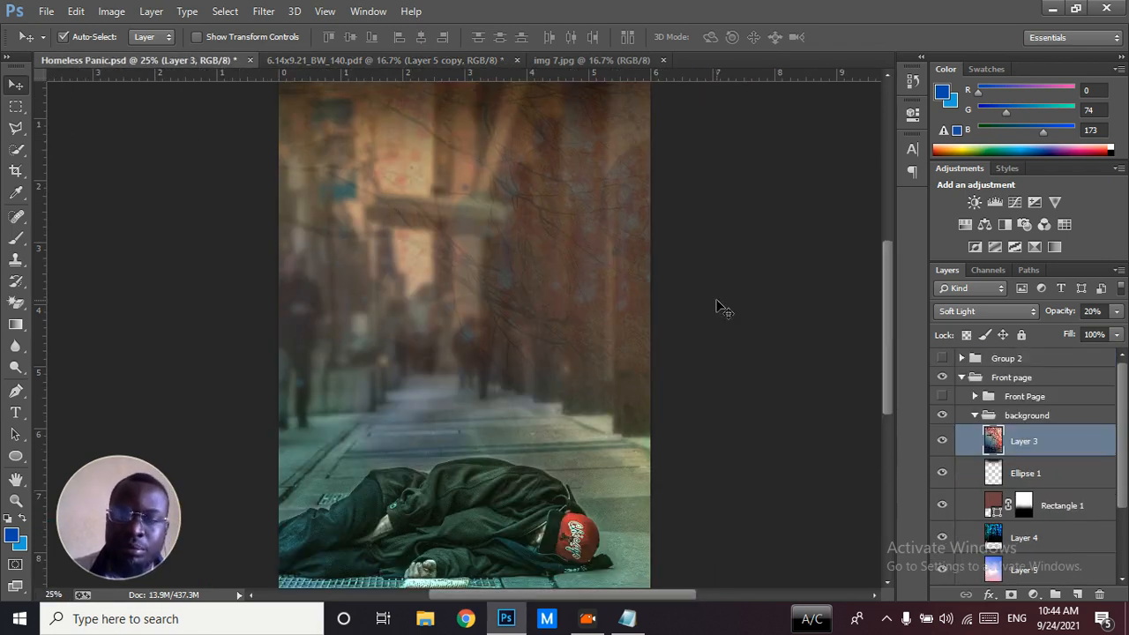
left_click(942, 378)
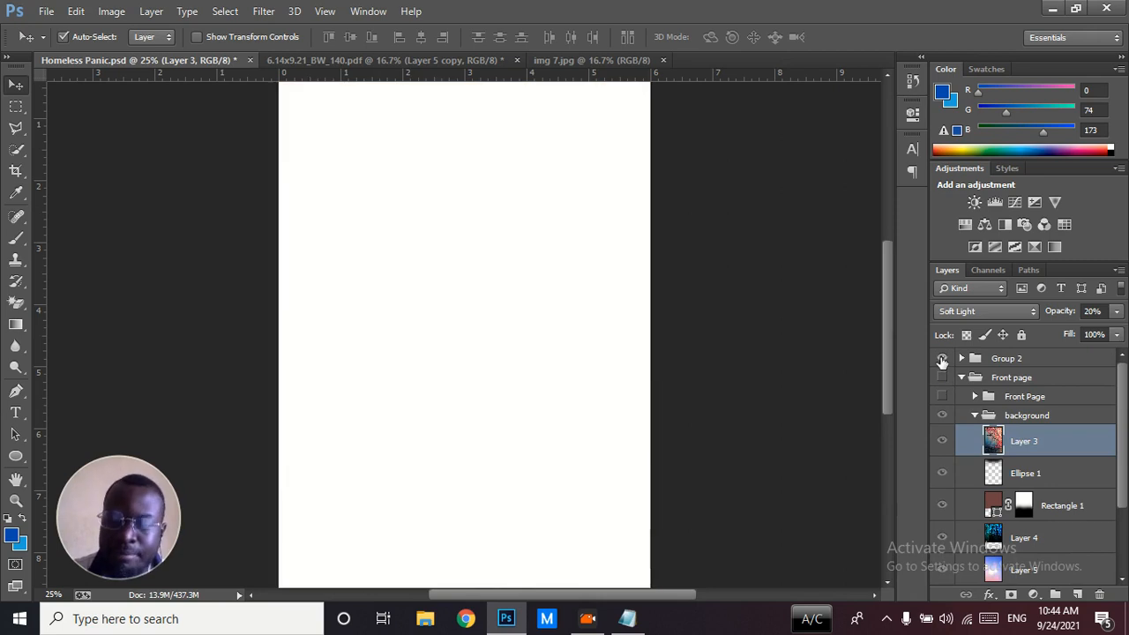
left_click(941, 358)
key("ctrl+minus")
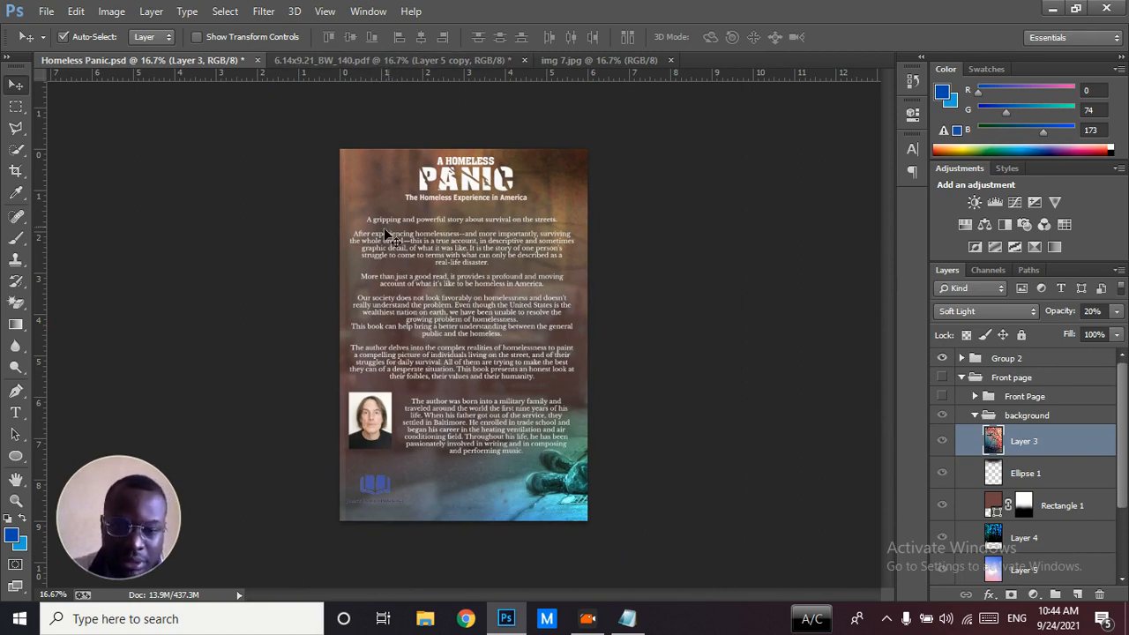
left_click(300, 60)
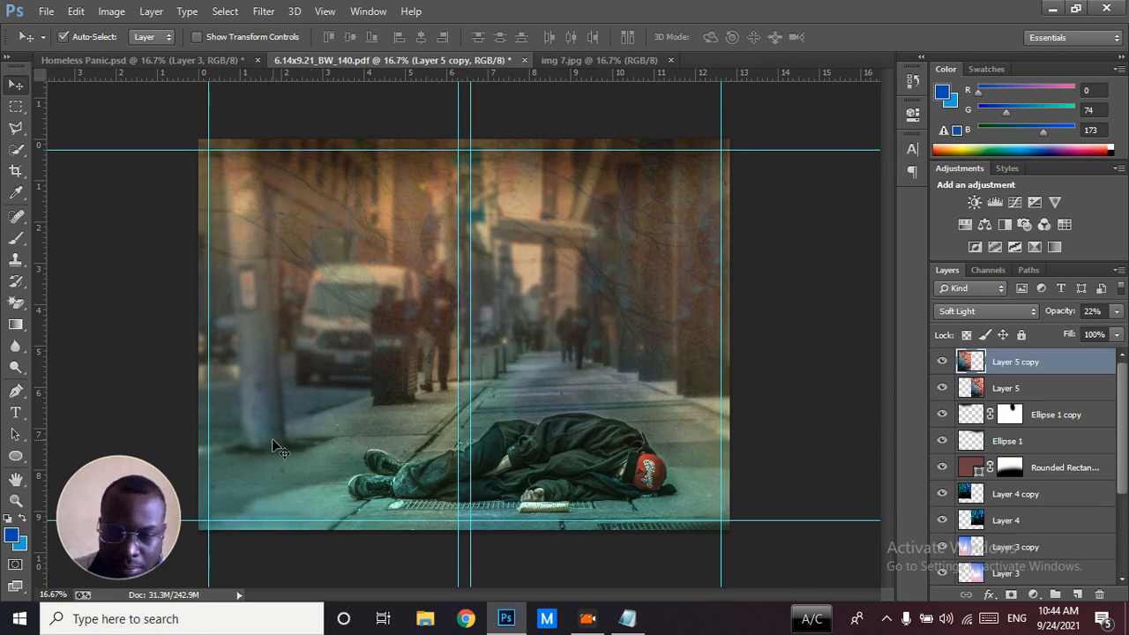
Duplicate the brown rounded rectangle overlay and narrow the copy to 52.90% width so it covers only the back cover and spine
left_click(966, 472)
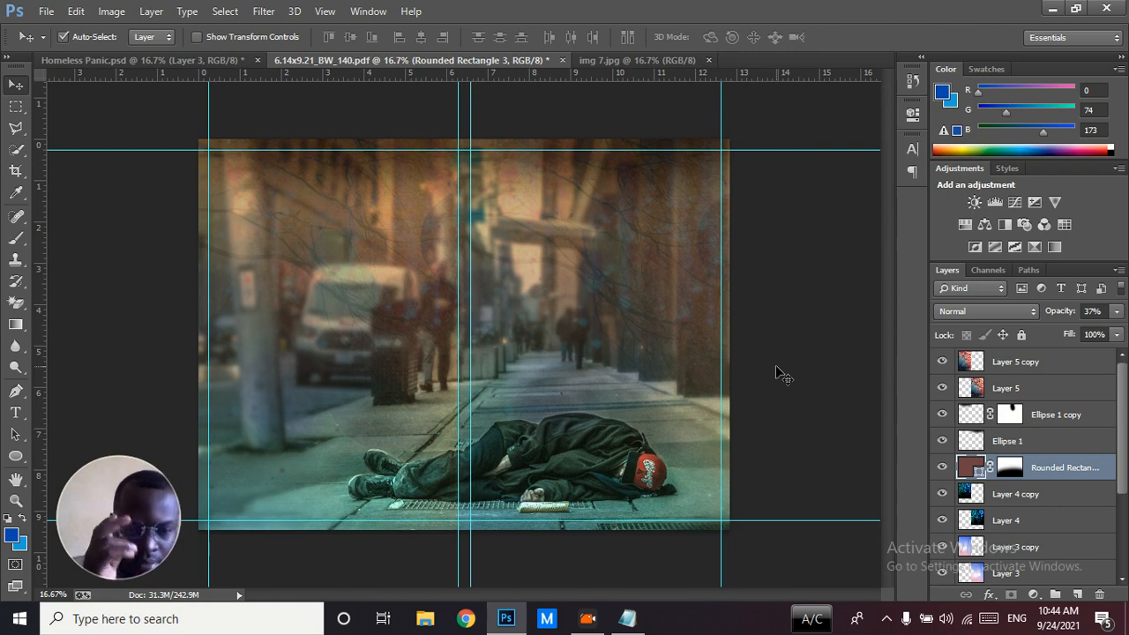
key("ctrl+j")
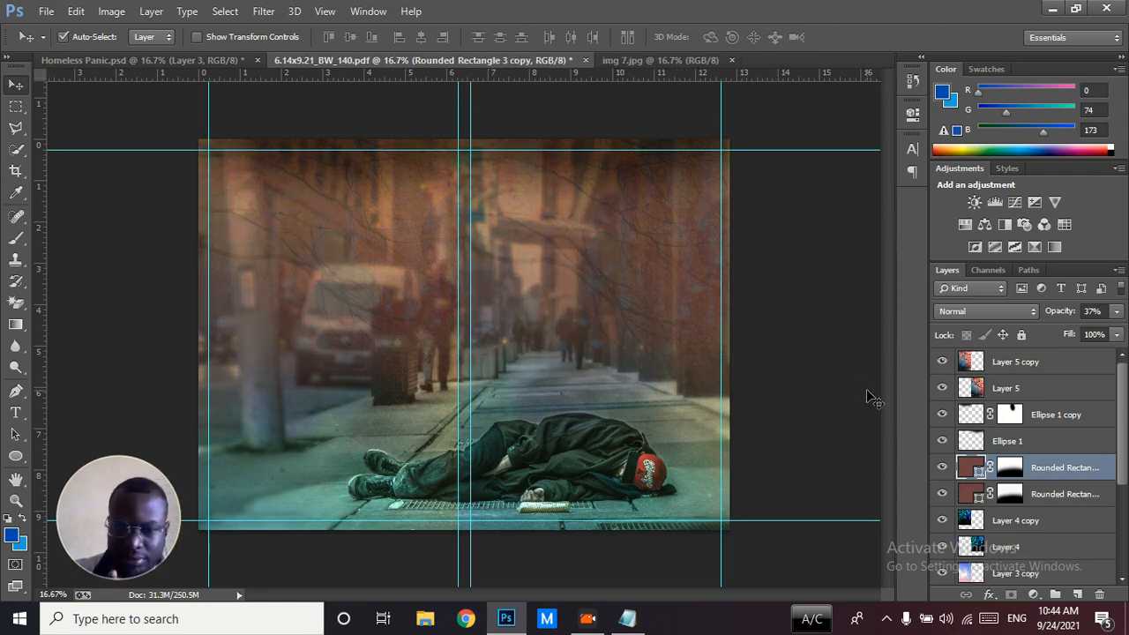
key("ctrl+t")
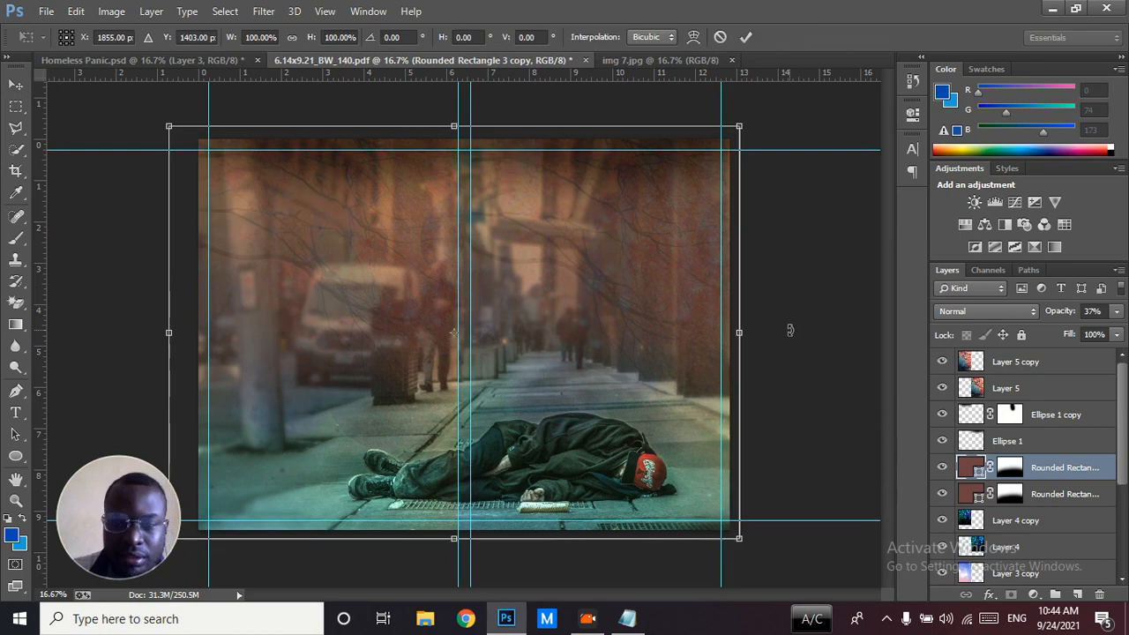
left_click_drag(739, 334, 461, 325)
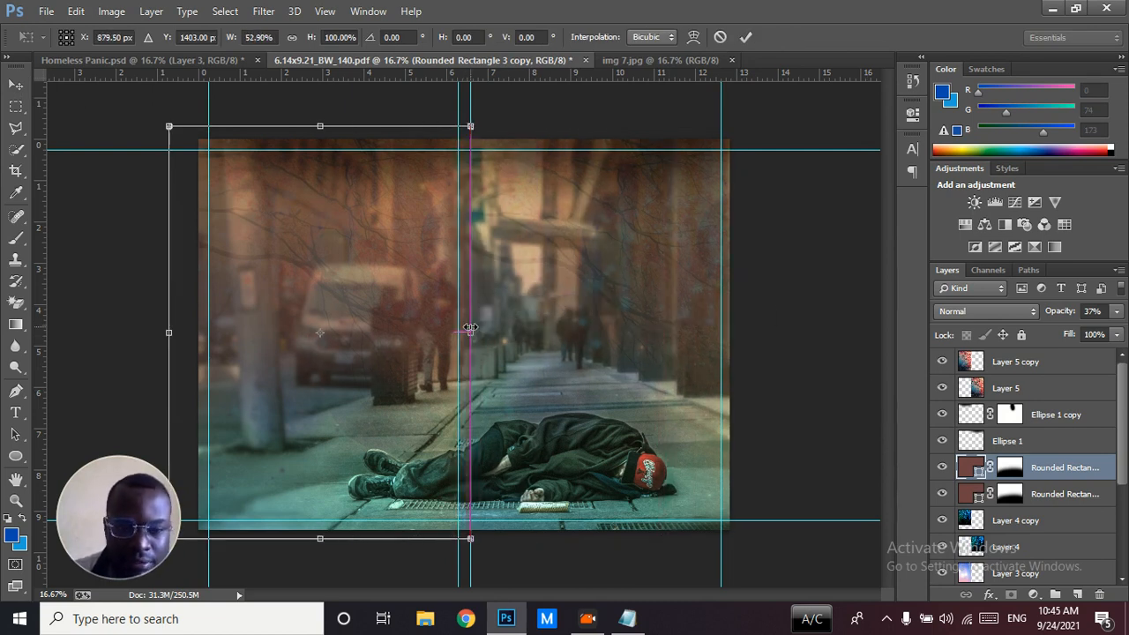
key("Return")
key("ctrl+plus")
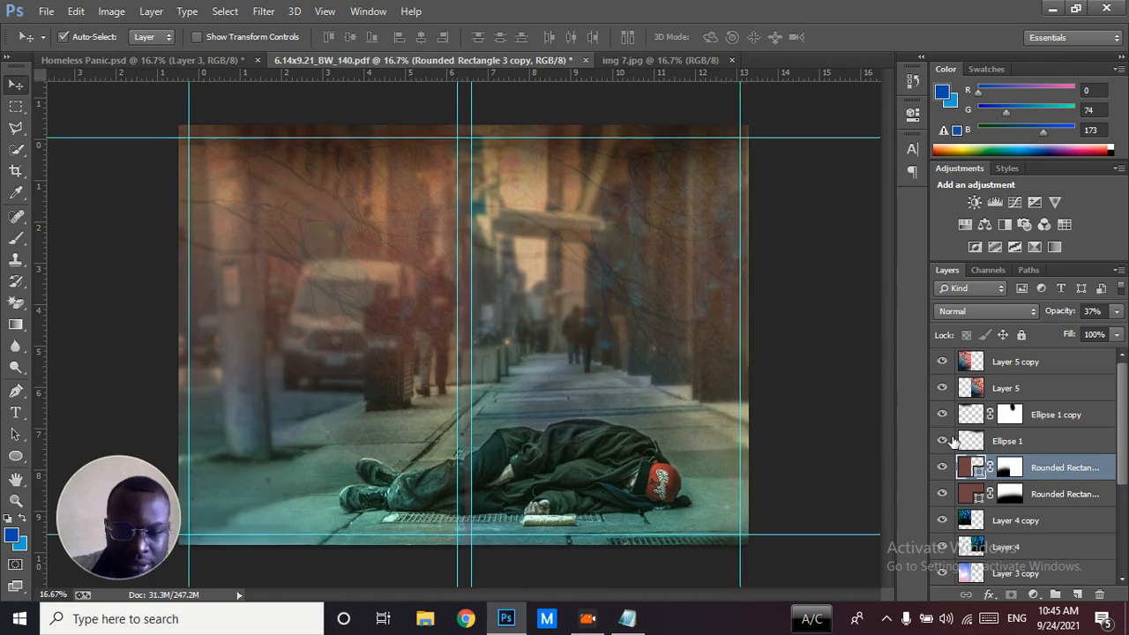
key("ctrl+minus")
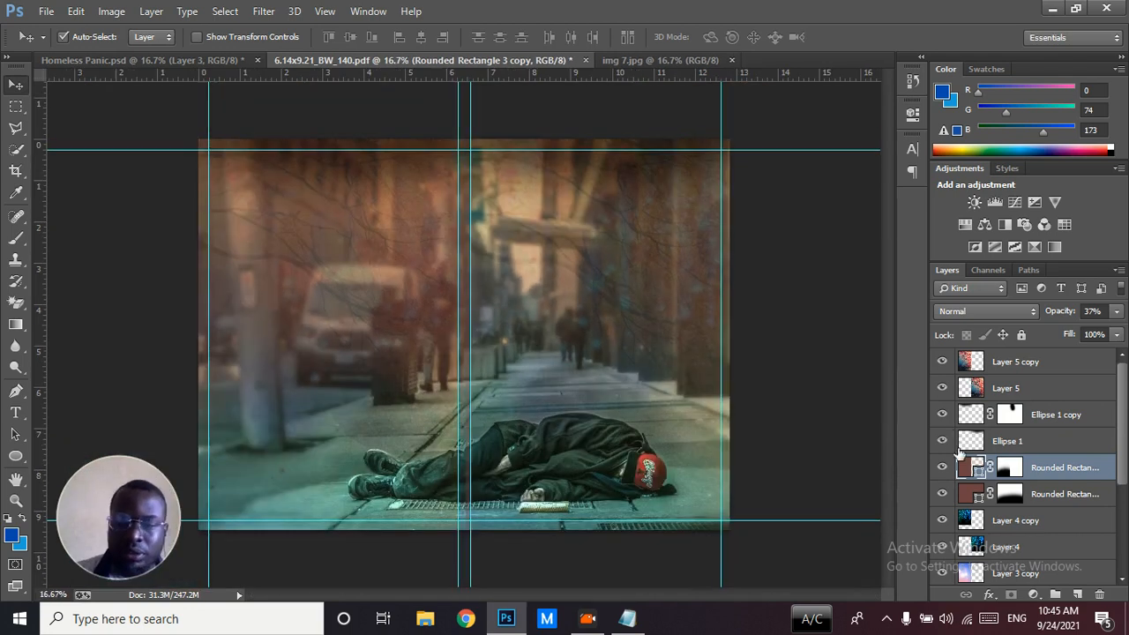
Try the back cover overlay copy at 74% opacity, toggling the visibility of the original overlay and the copy to compare them
left_click(941, 496)
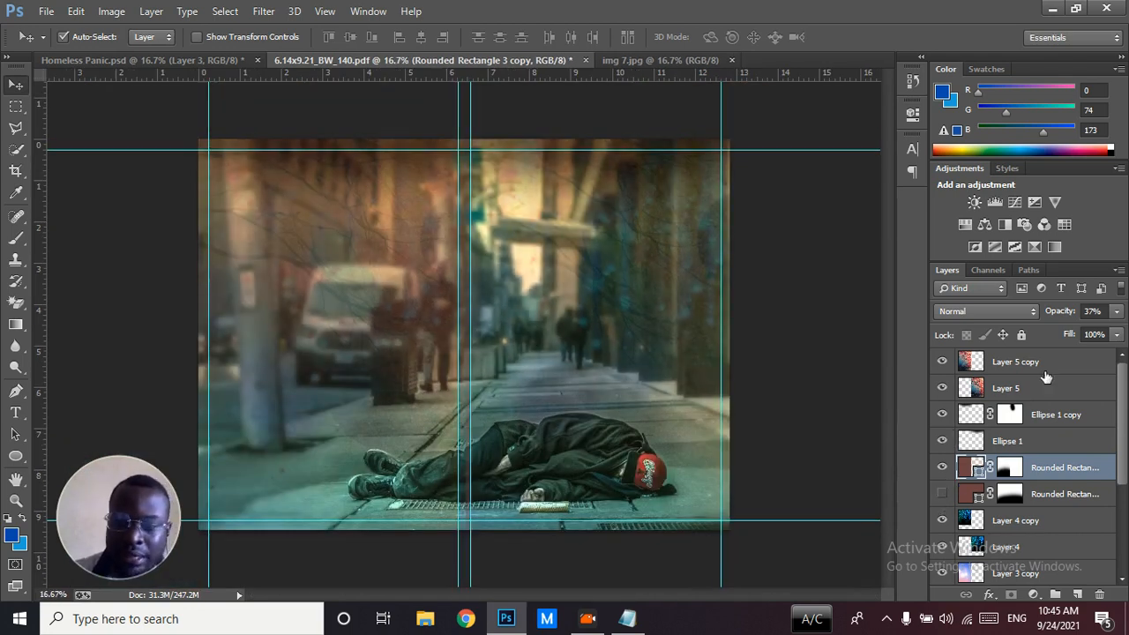
left_click_drag(1053, 315, 1100, 312)
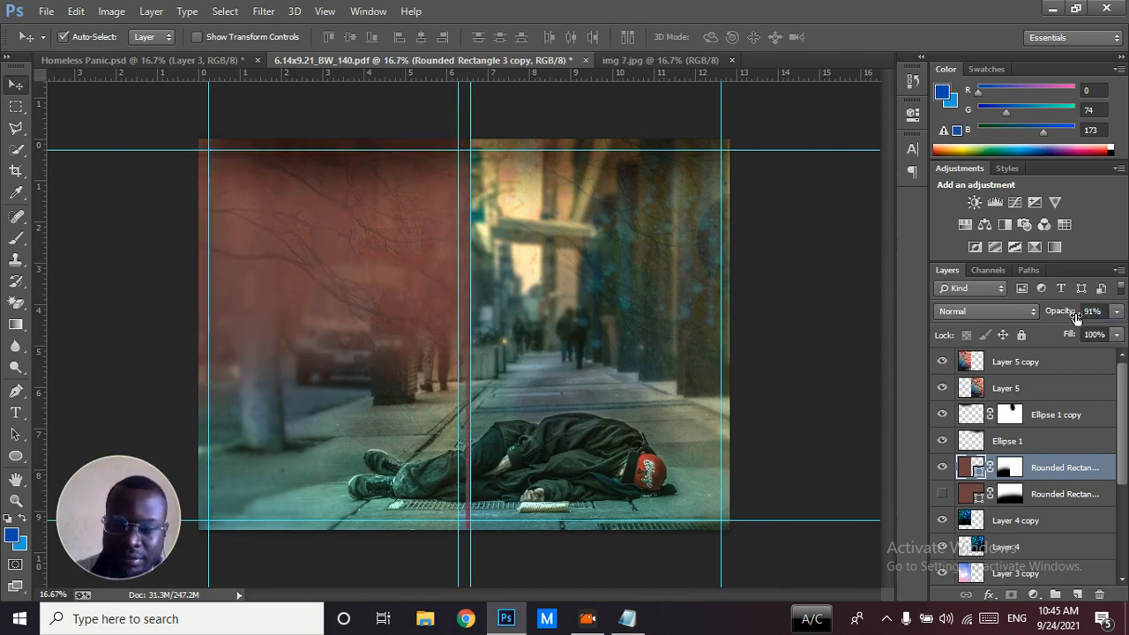
left_click_drag(1069, 318, 1042, 315)
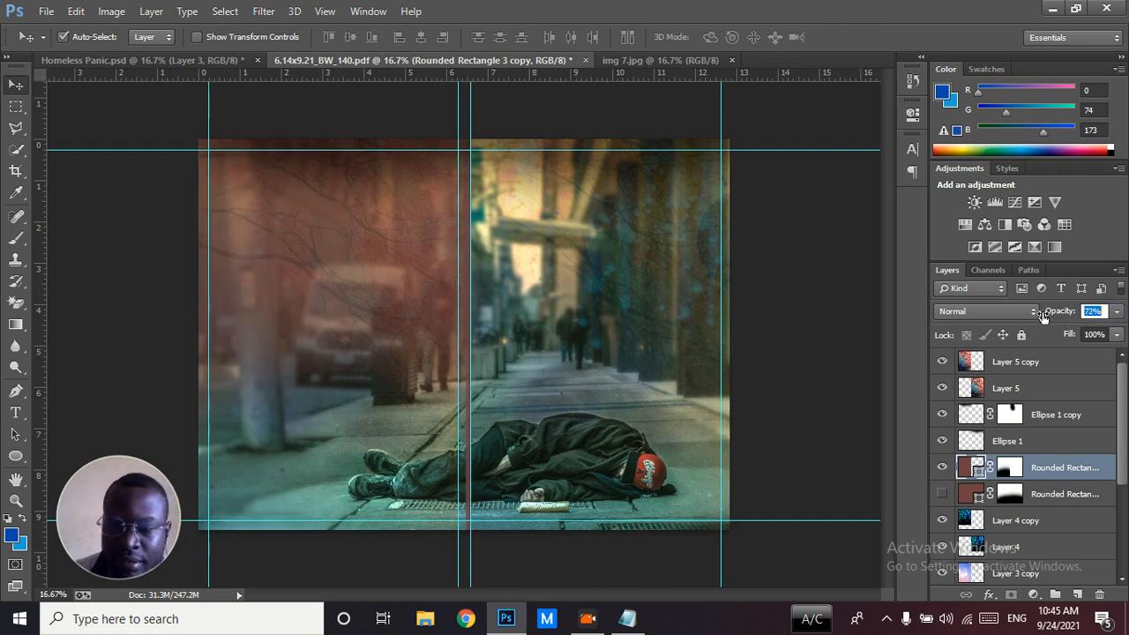
left_click(942, 493)
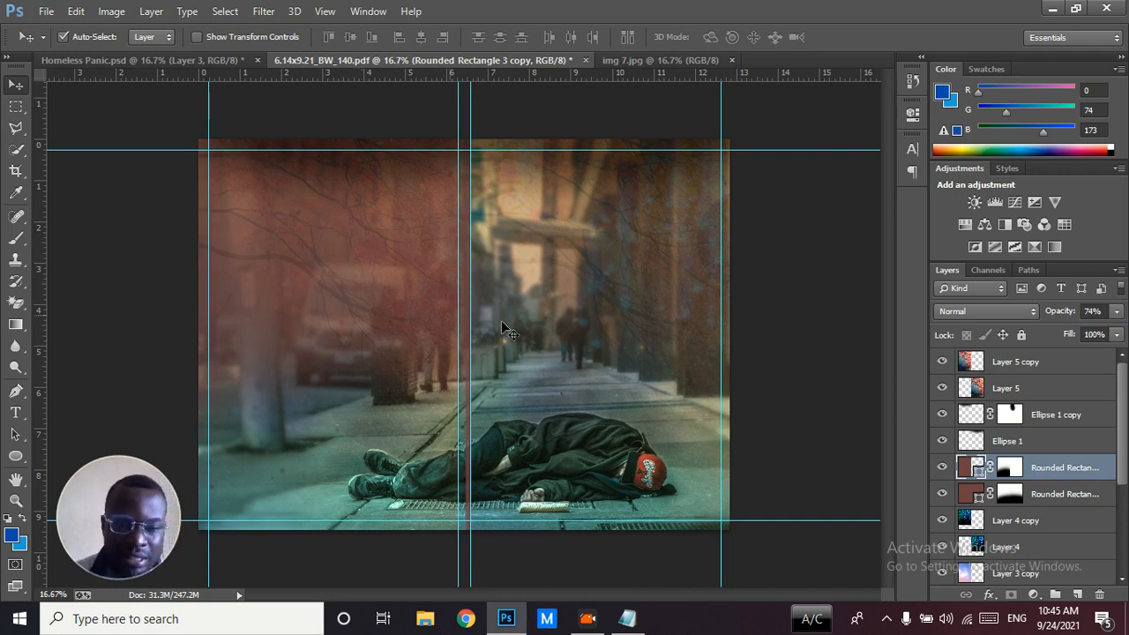
left_click(941, 469)
left_click(941, 468)
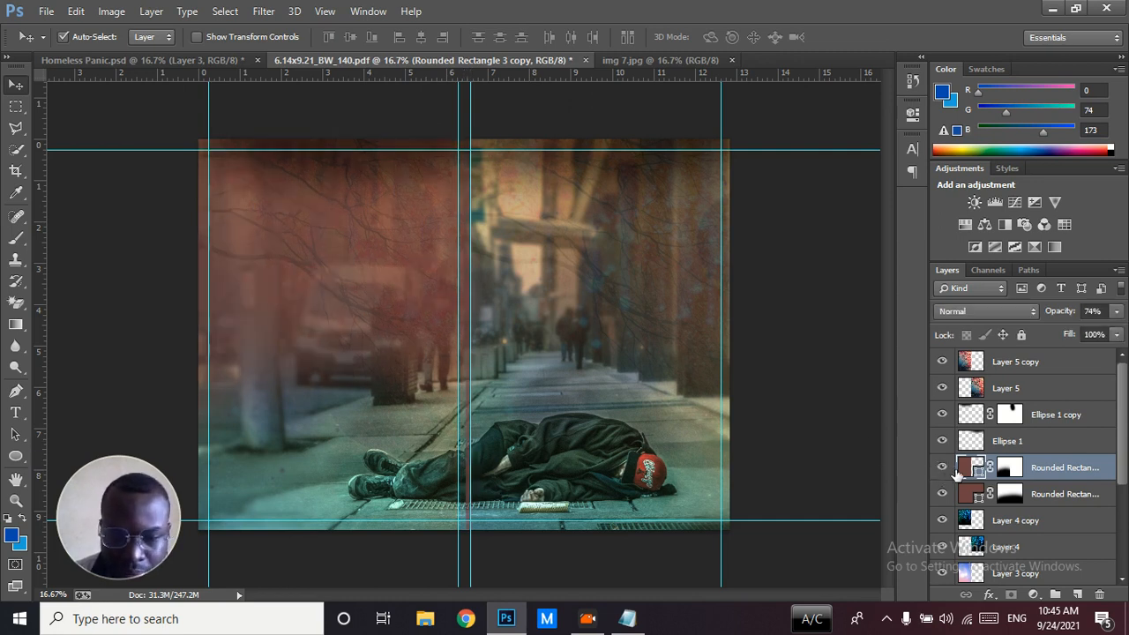
Brush black on the back cover overlay's layer mask to clear the tint from the lower spine, and set the layer's opacity to 57%
left_click(1005, 469)
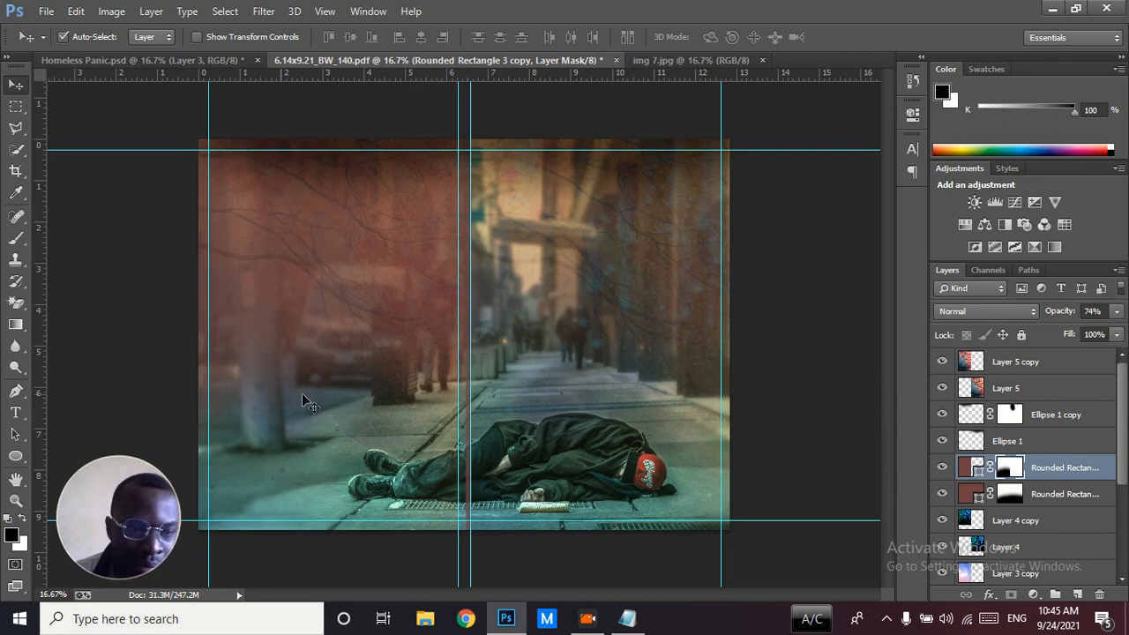
left_click(19, 239)
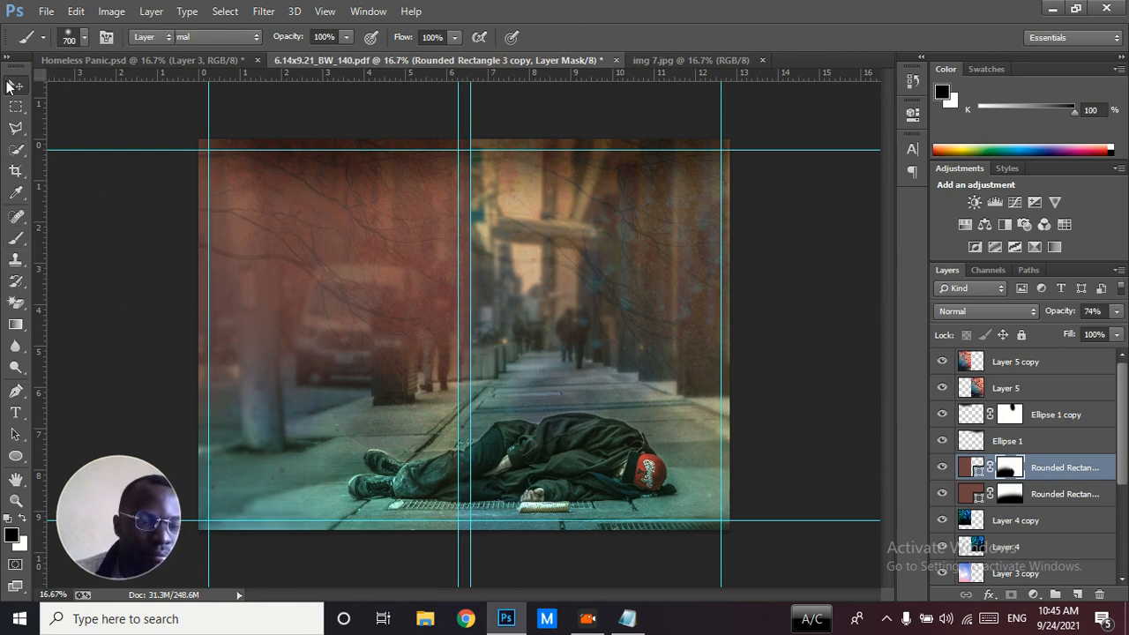
left_click(15, 84)
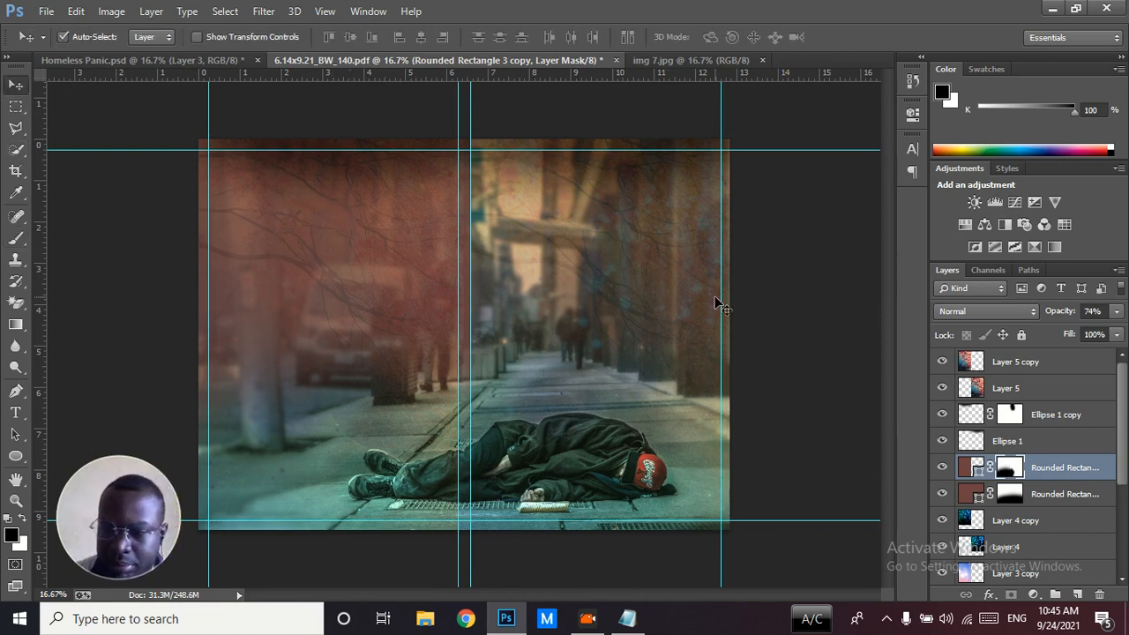
left_click_drag(1070, 318, 1057, 318)
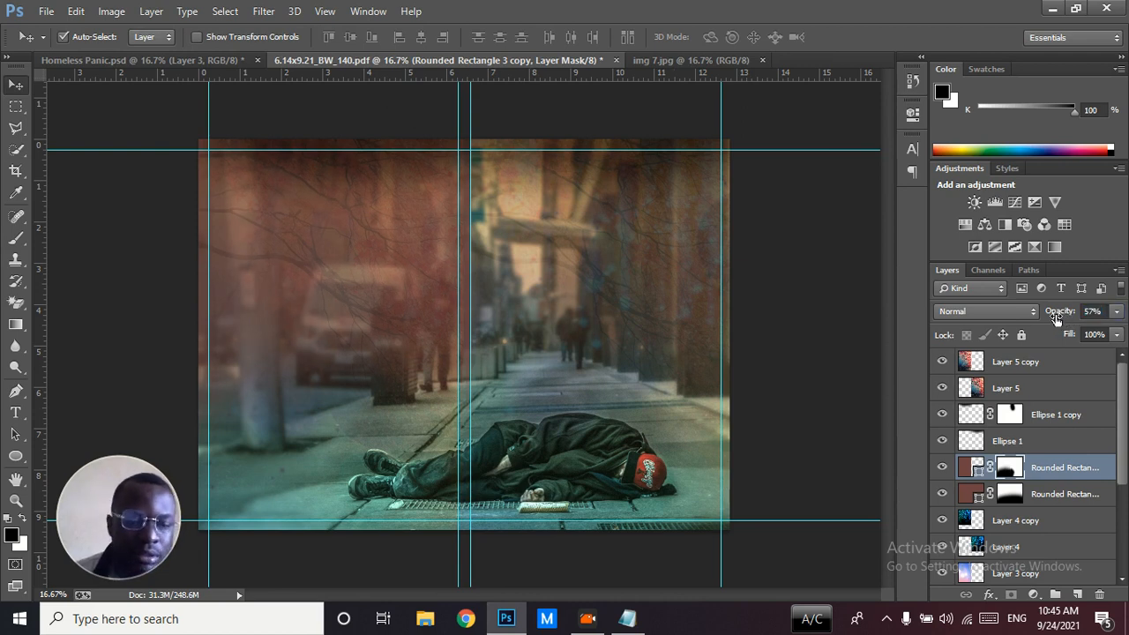
Compare the template's cover with the Group 2 and Front page groups in Homeless Panic.psd, including the front title text
left_click(142, 59)
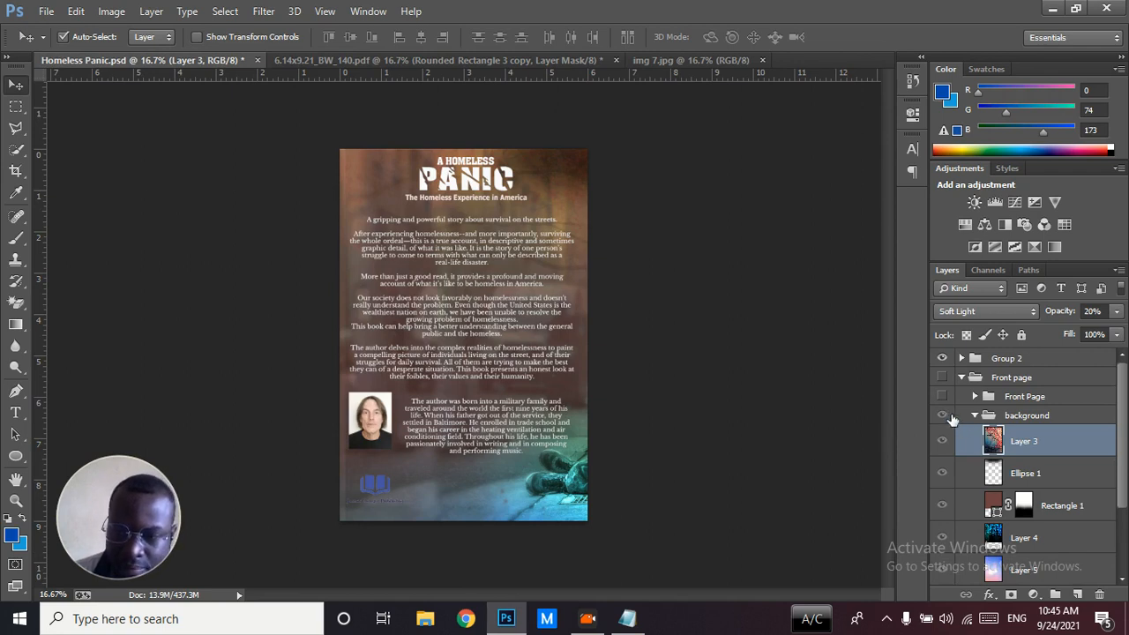
left_click(942, 358)
left_click(942, 377)
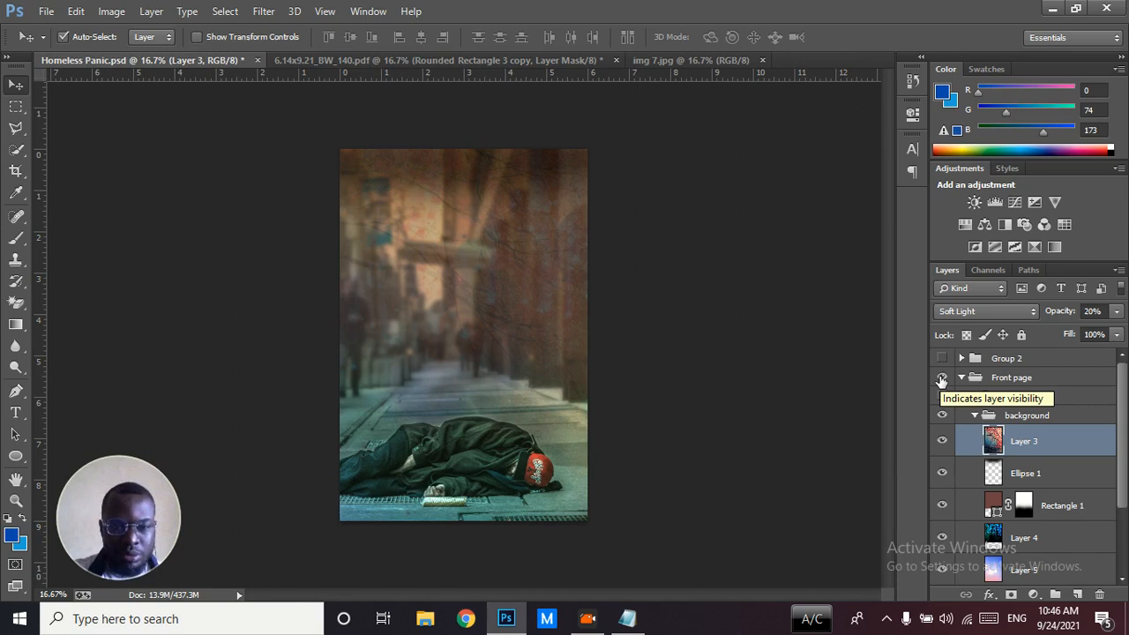
left_click(942, 378)
left_click(942, 358)
left_click(942, 358)
left_click(942, 378)
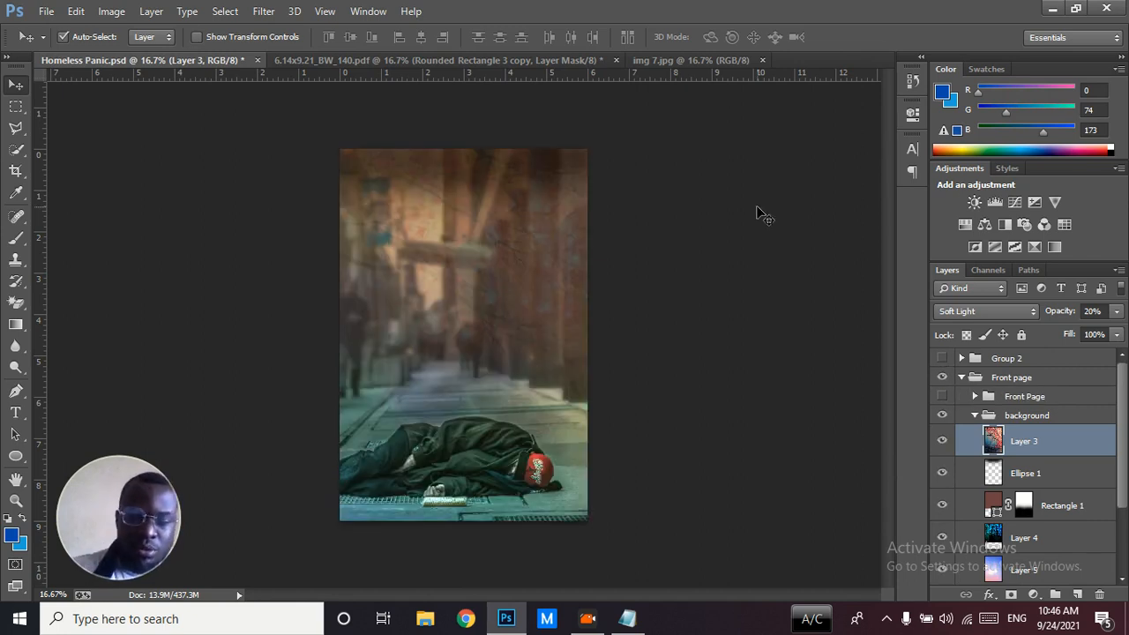
left_click(439, 62)
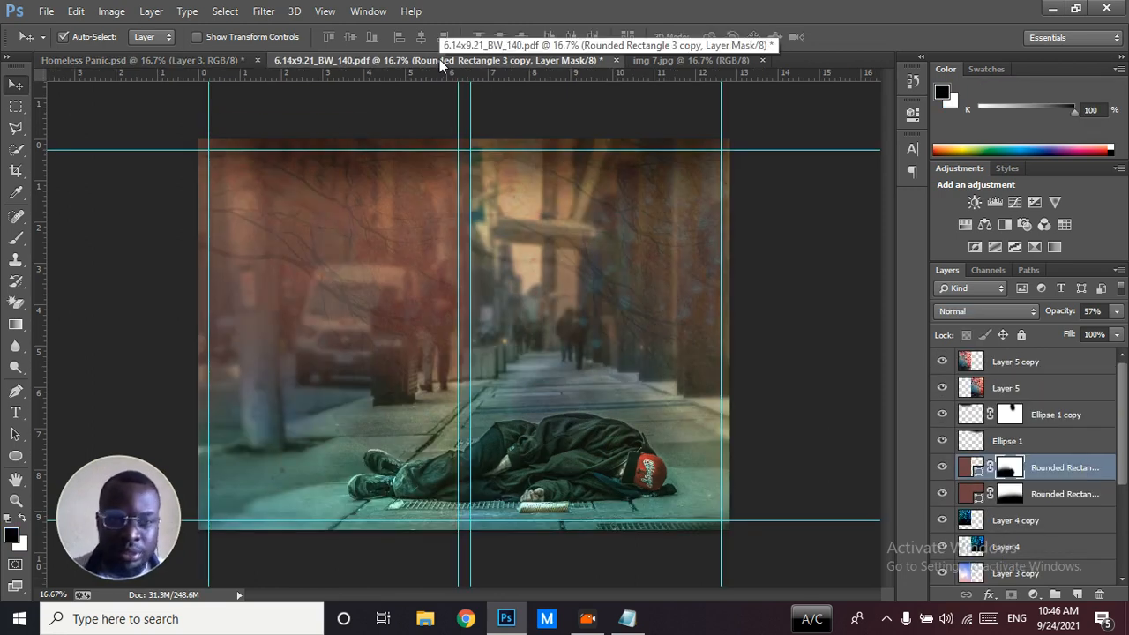
left_click(211, 61)
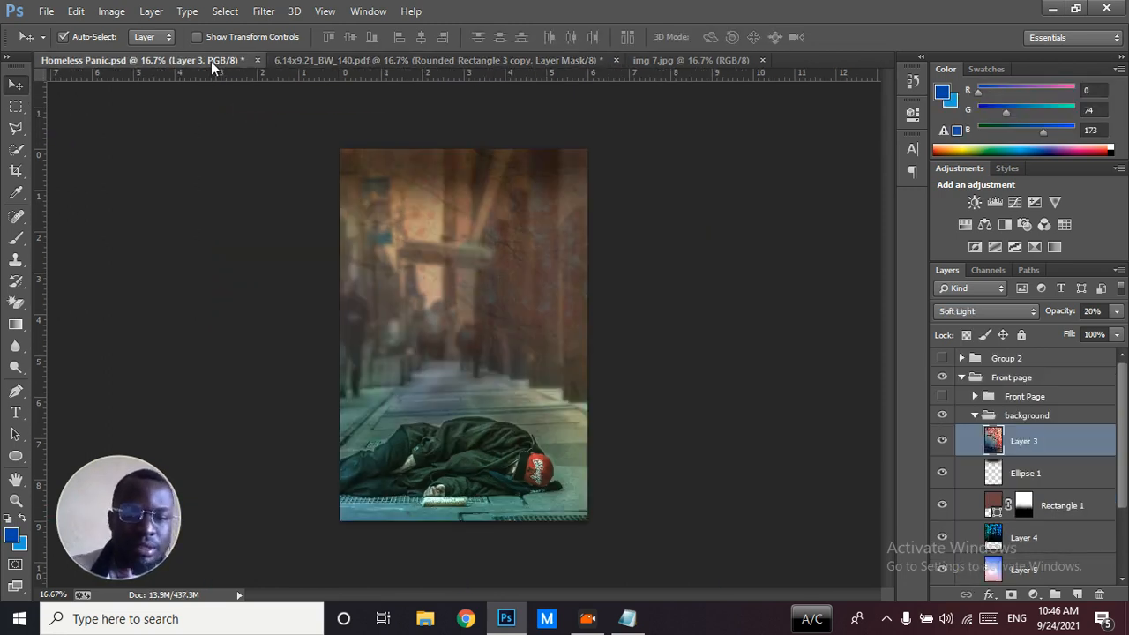
left_click(942, 396)
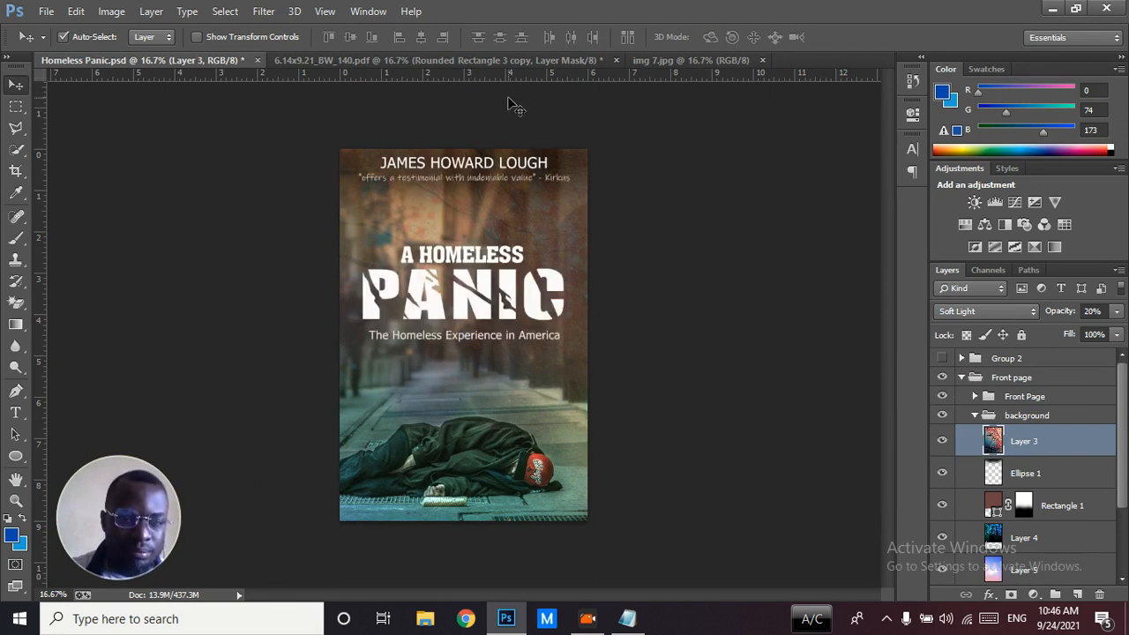
left_click(435, 58)
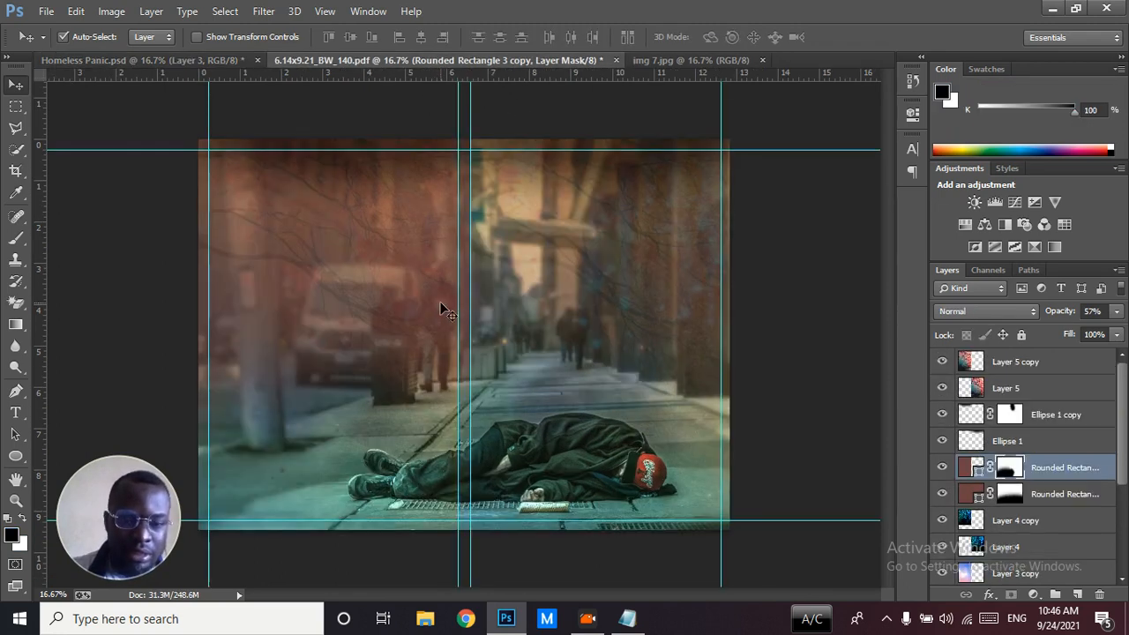
Show the PANIC title's character settings in Homeless Panic.psd, try "ana" as its text, and clear it
left_click(218, 59)
left_click(511, 280)
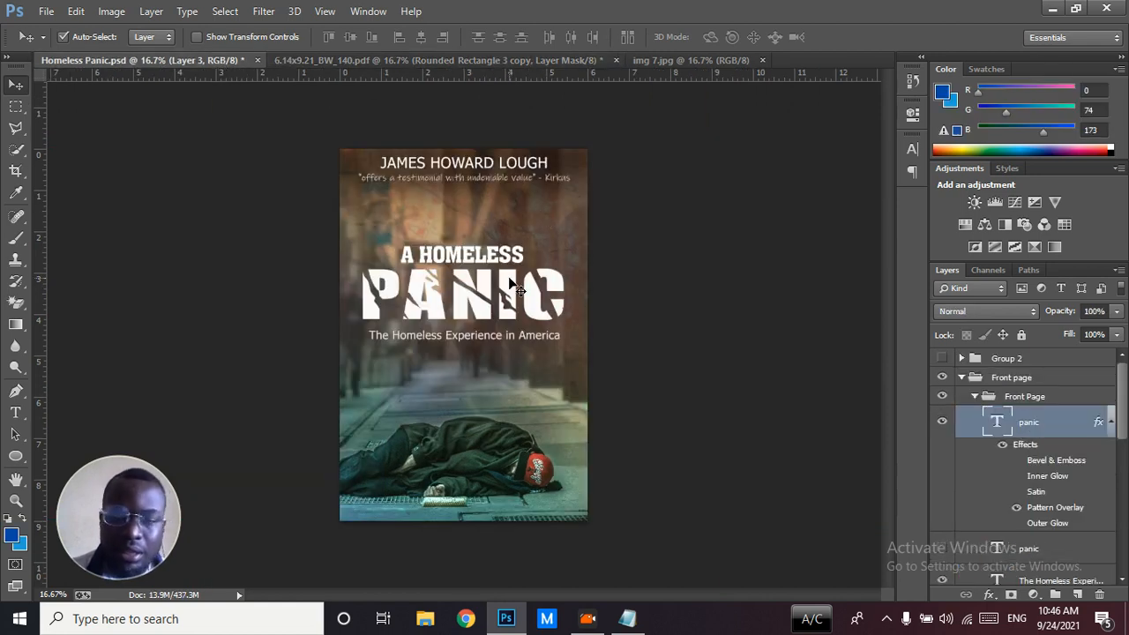
left_click(912, 148)
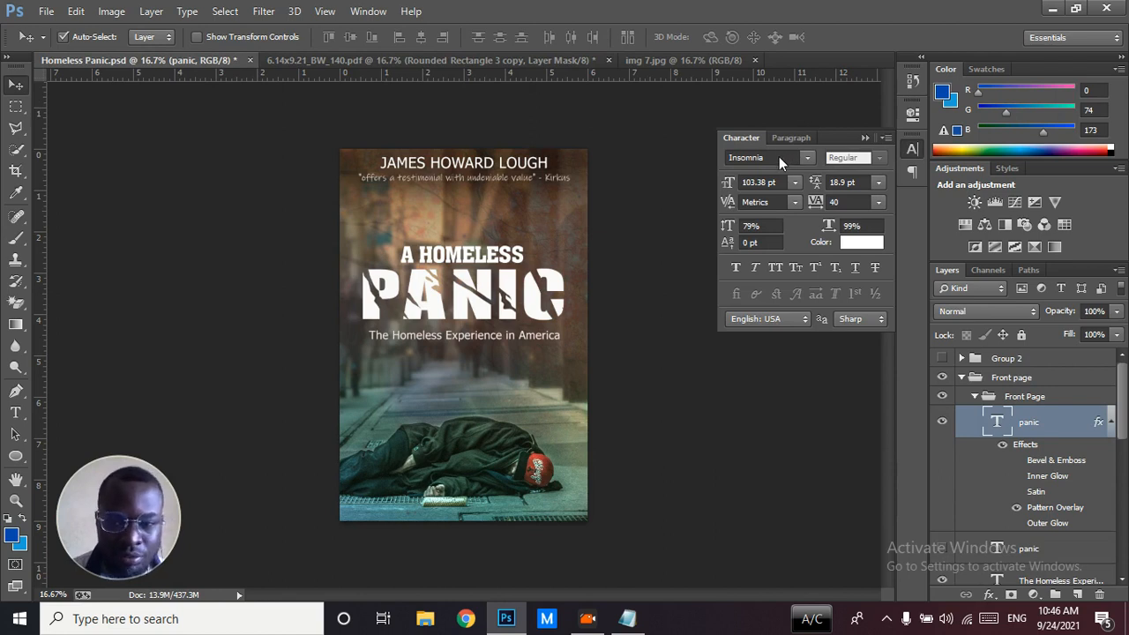
double_click(995, 426)
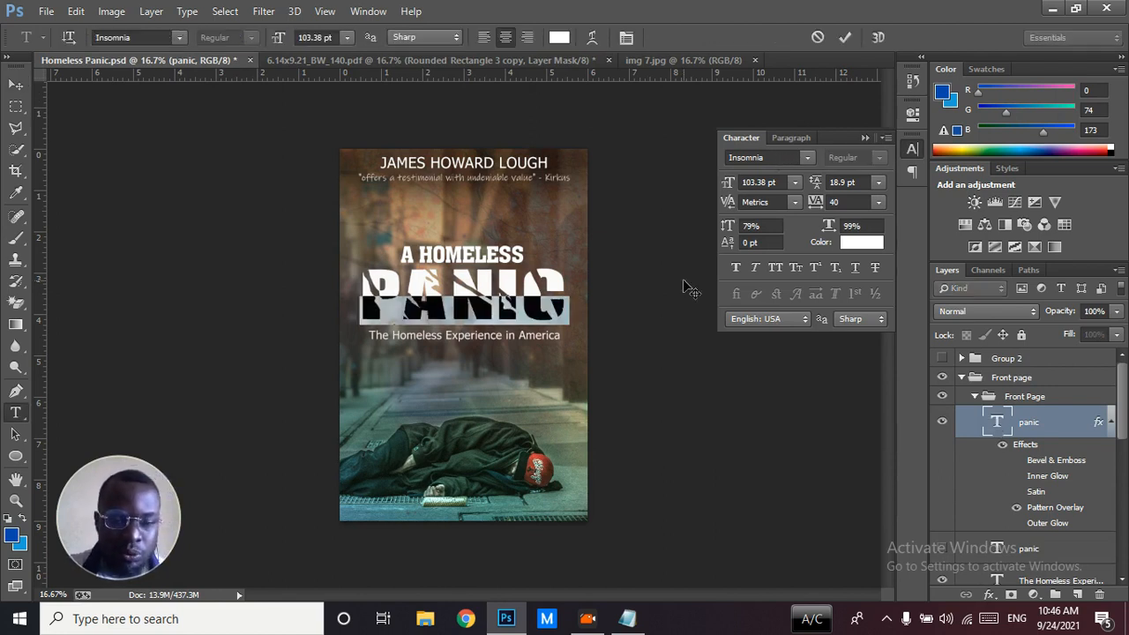
type("ana")
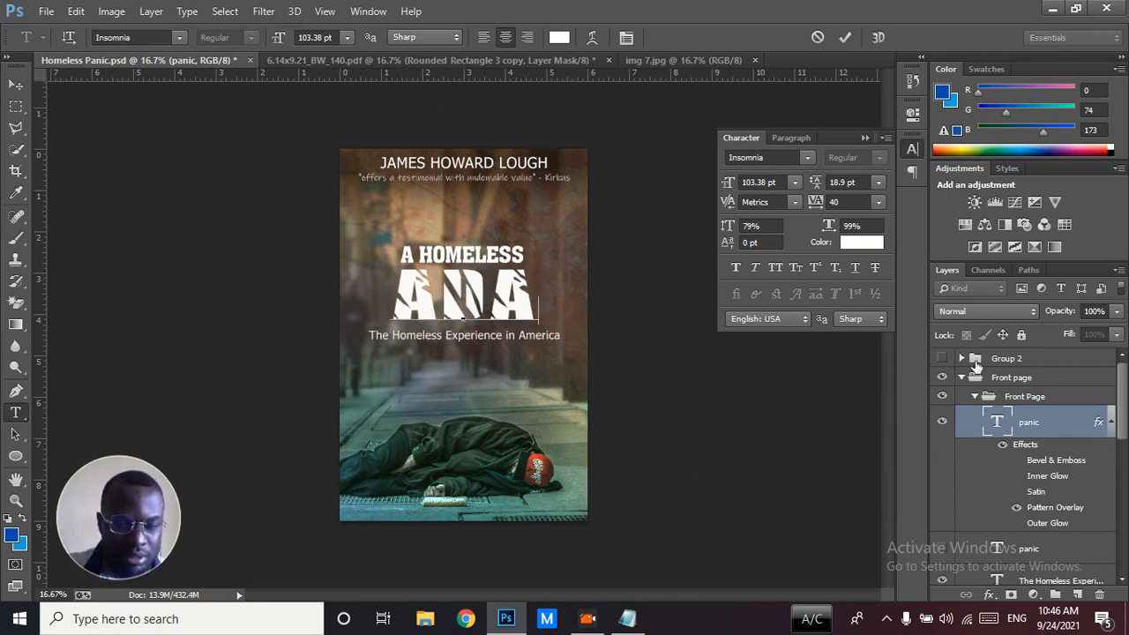
key("BackSpace")
key("BackSpace")
key("BackSpace")
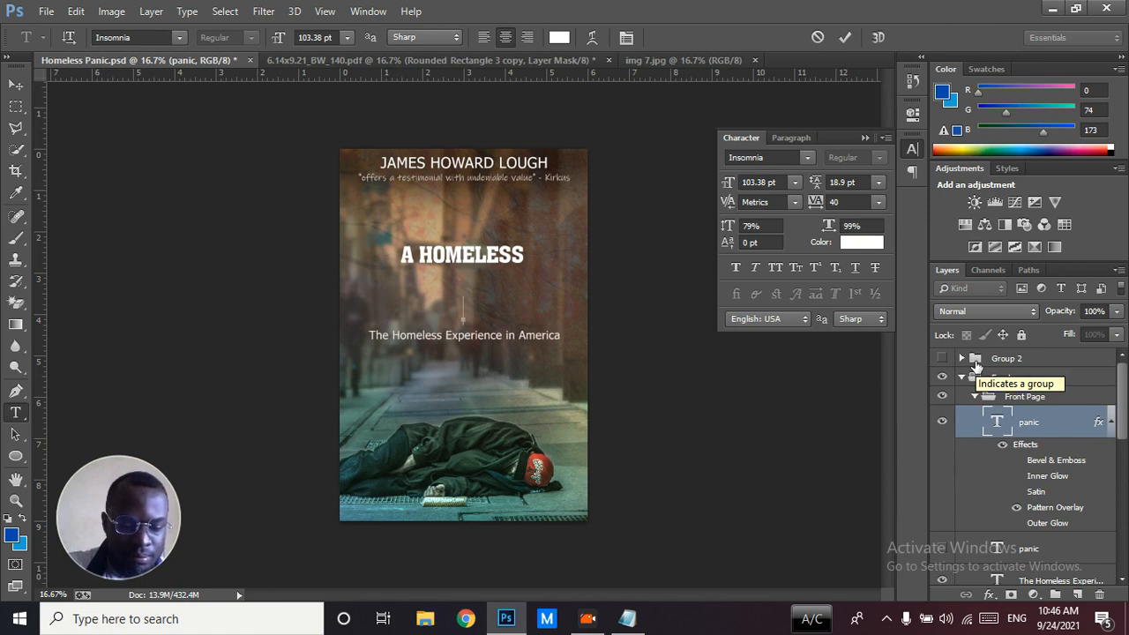
Enter "MENILLERI" as the main title text and reduce its font size to 67.38 pt
type("menilleni")
key("ctrl+a")
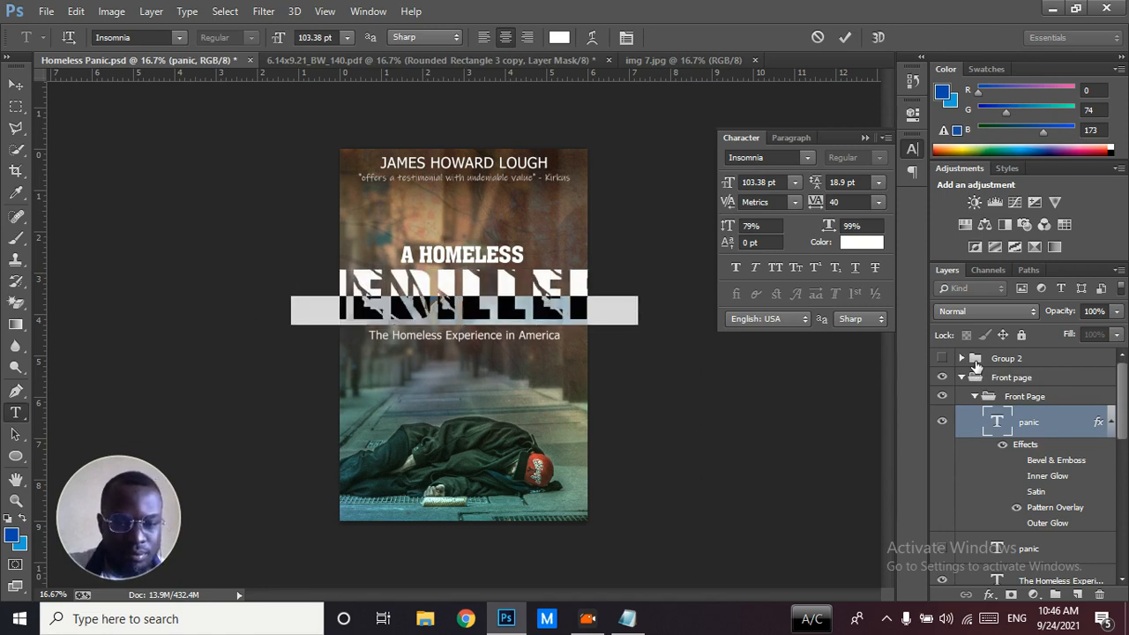
mouse_move(731, 184)
left_mouse_down()
mouse_move(708, 184)
mouse_move(721, 186)
left_mouse_up()
key("ctrl+Return")
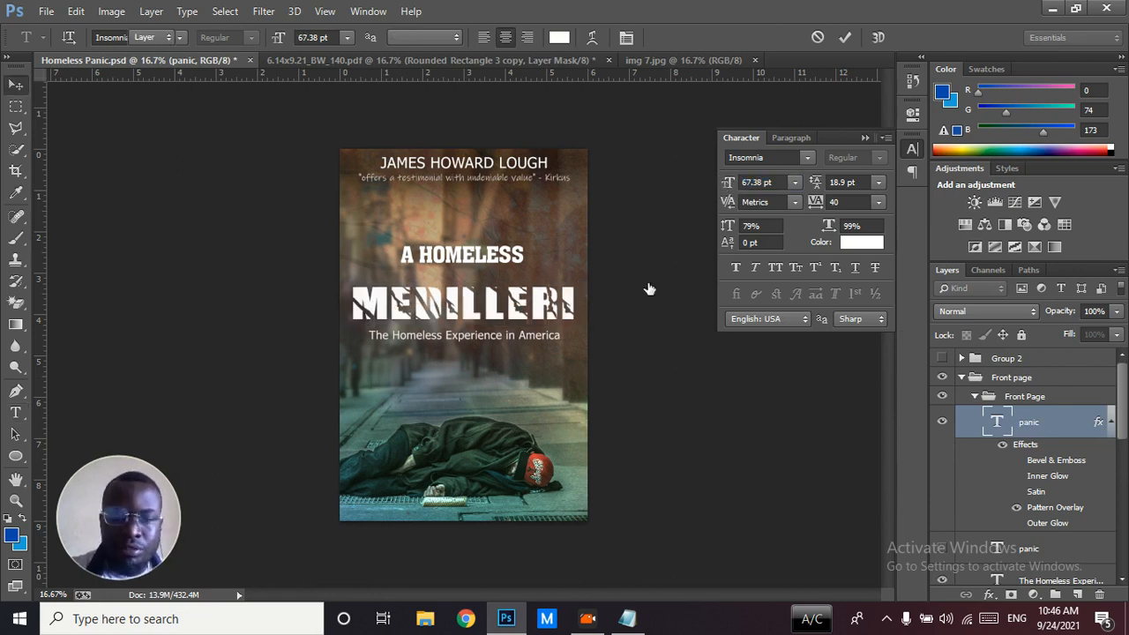
key("v")
Review the font options for the "A HOMELESS" text in Homeless Panic.psd and duplicate its layer
left_click(483, 260)
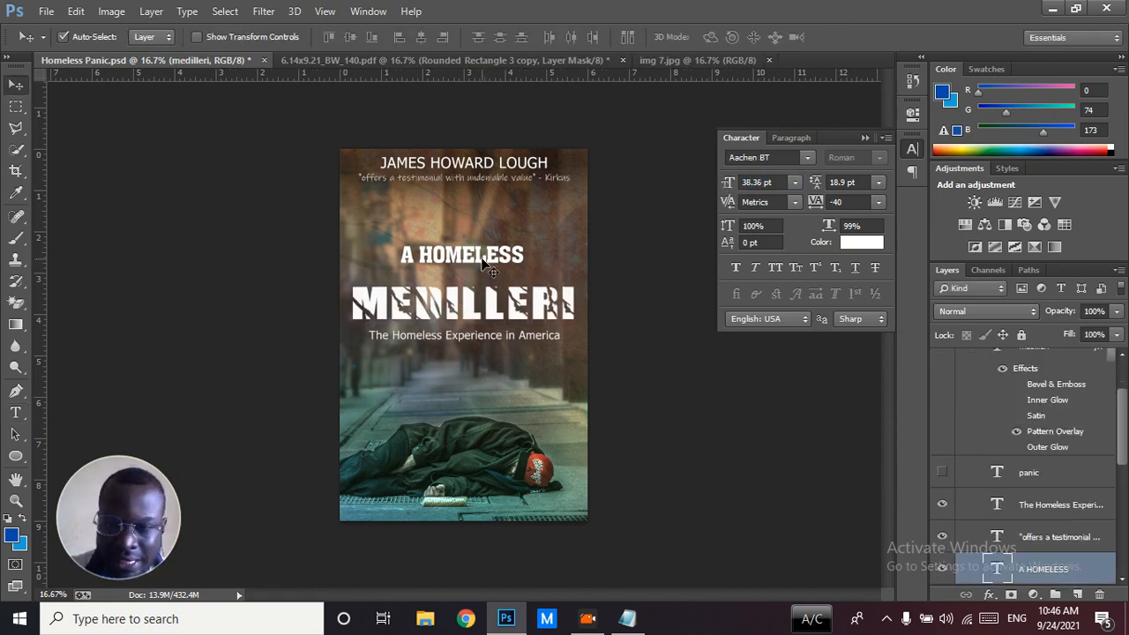
left_click(806, 160)
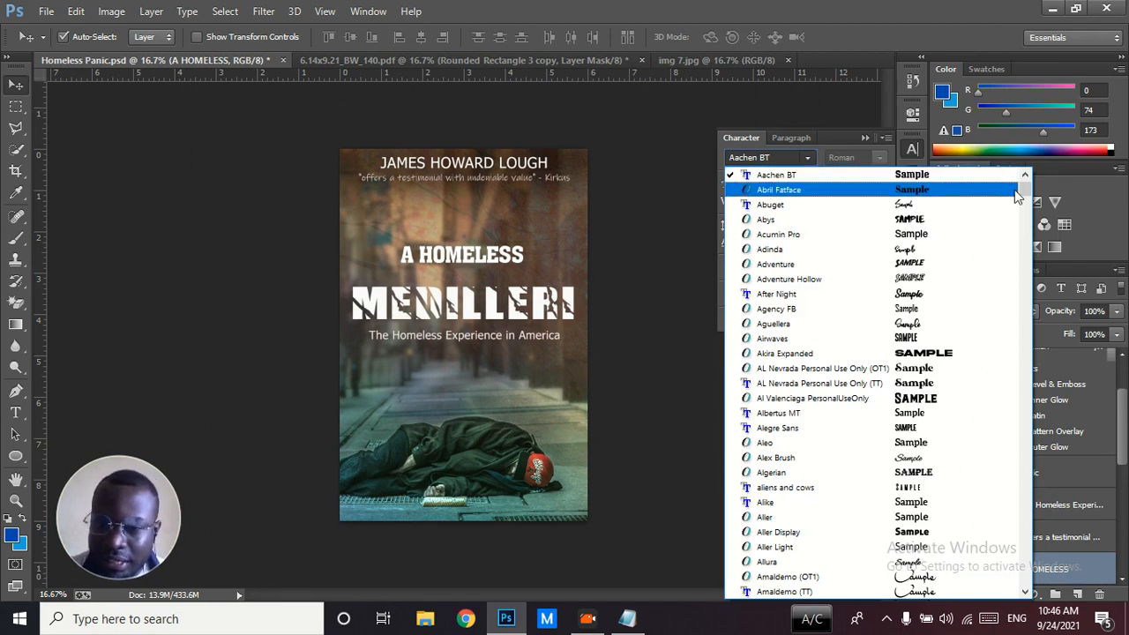
left_click(1025, 490)
left_click(893, 13)
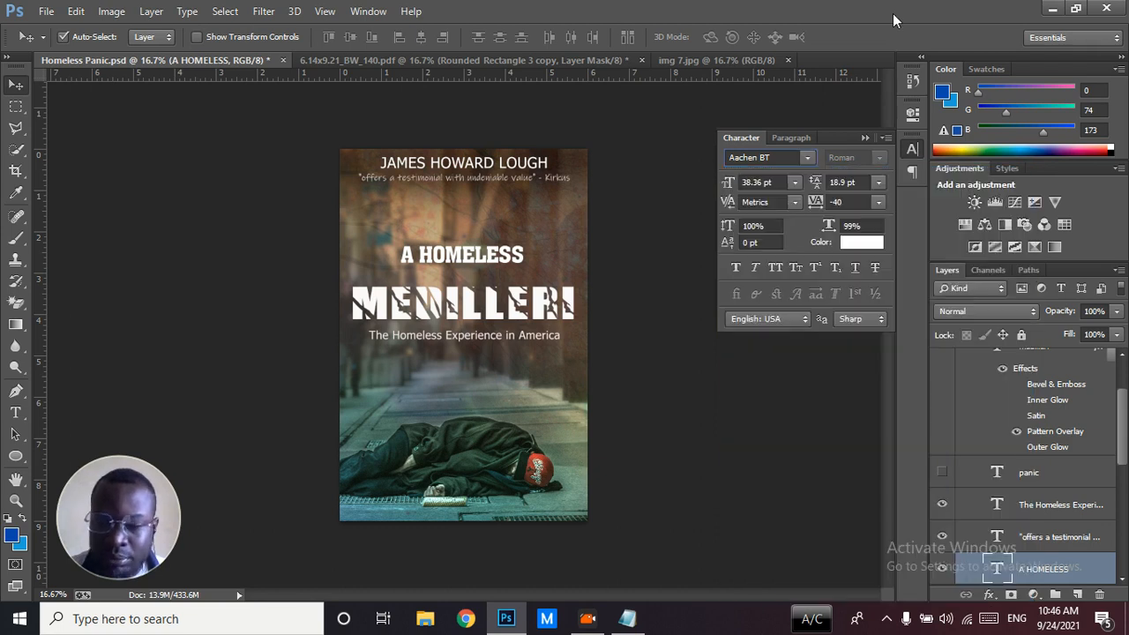
key("ctrl+j")
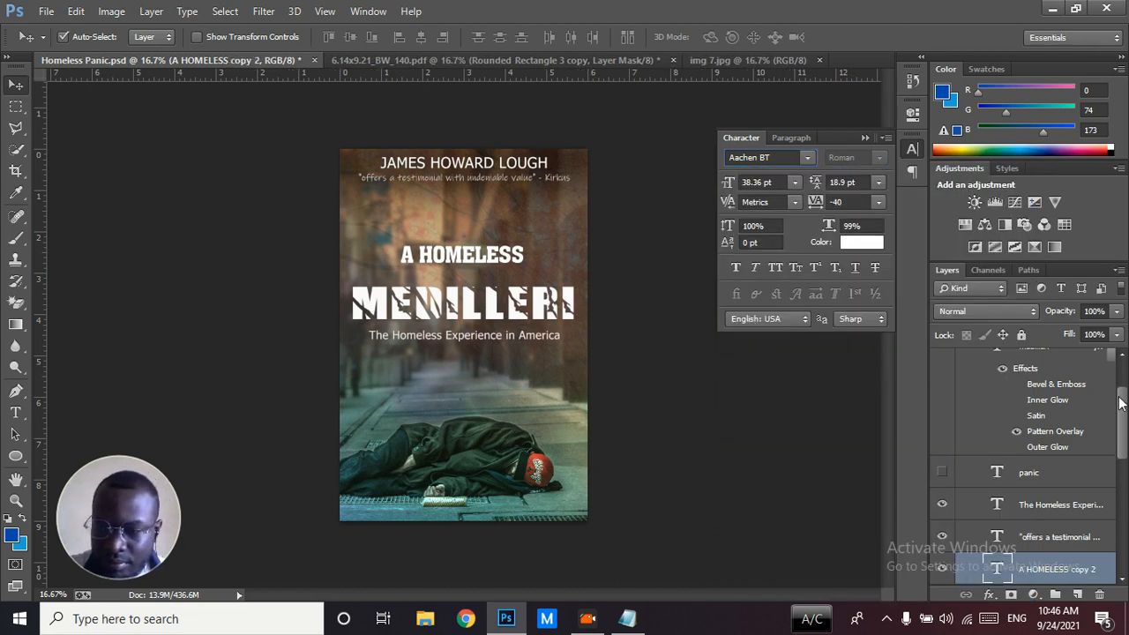
scroll(1122, 419, "down", 1)
left_click_drag(1122, 419, 1124, 468)
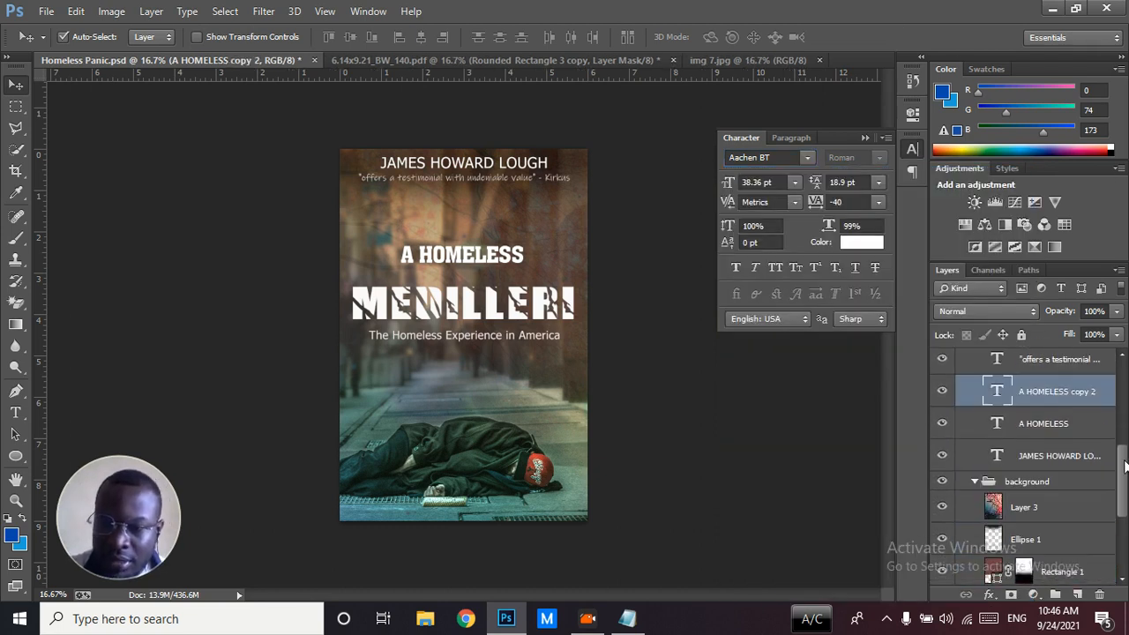
Set the duplicate "A HOMELESS" text's font to Athletic and tracking to 20, and move it just above the original
left_click(806, 157)
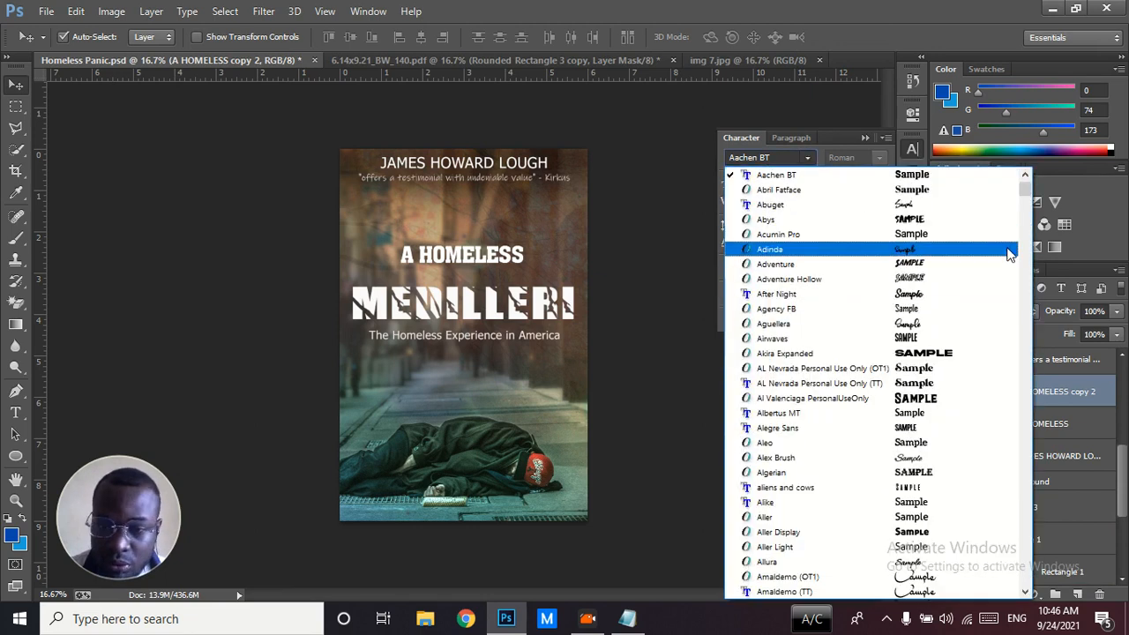
scroll(1025, 321, "down", 20)
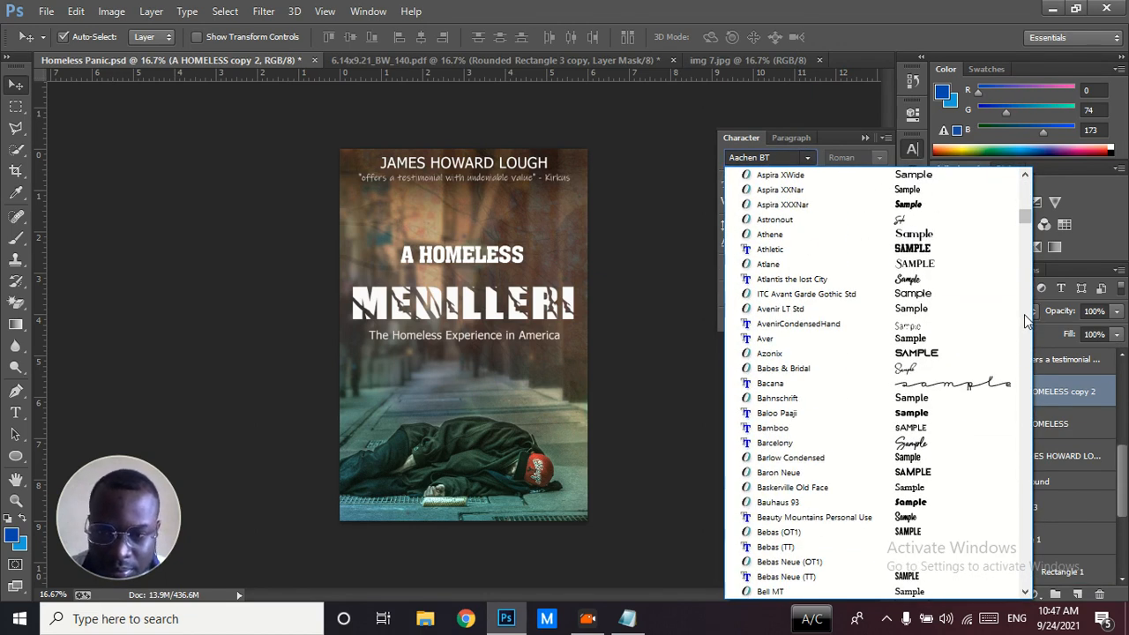
left_click(829, 248)
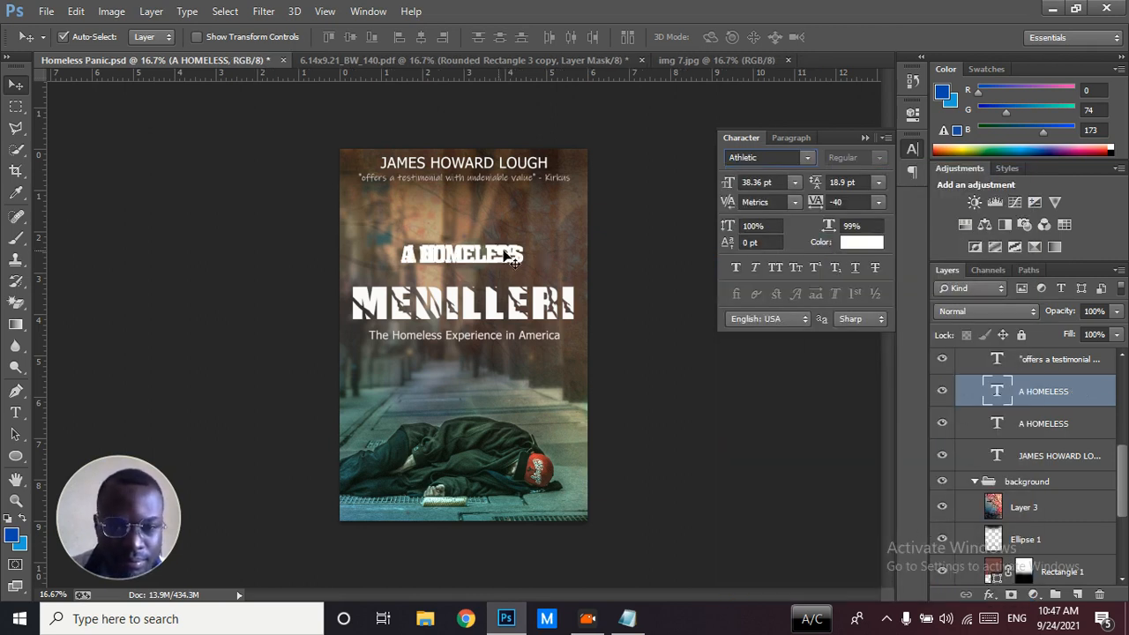
left_click_drag(472, 259, 468, 229)
left_click_drag(807, 201, 816, 210)
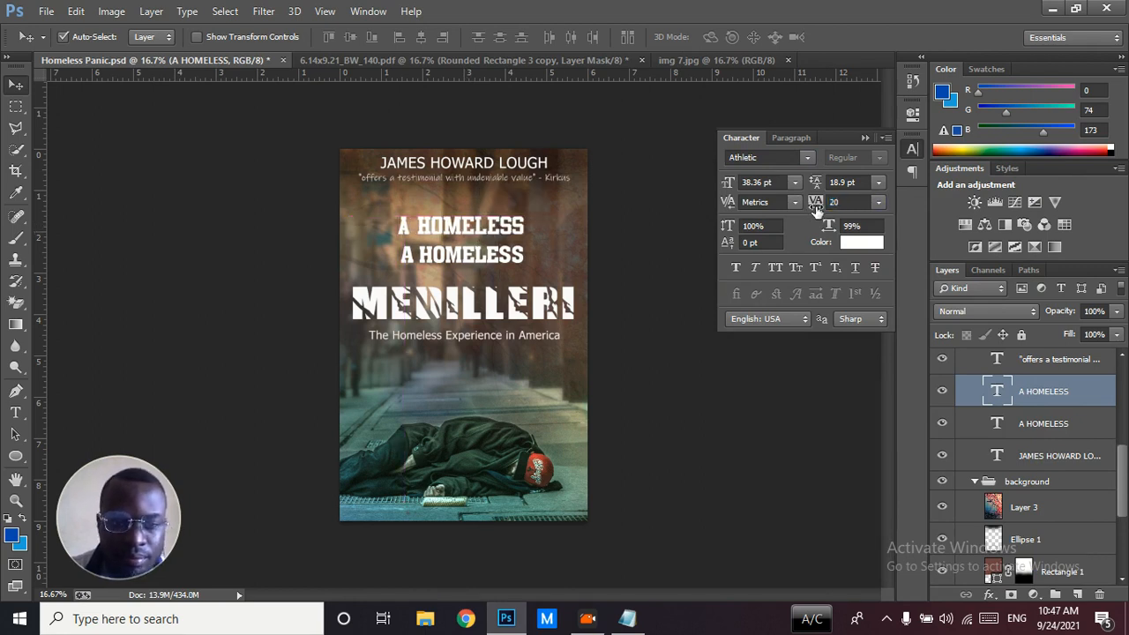
Compare the two "A HOMELESS" versions by toggling their visibility, leaving only the Aachen BT original shown
left_click(483, 256)
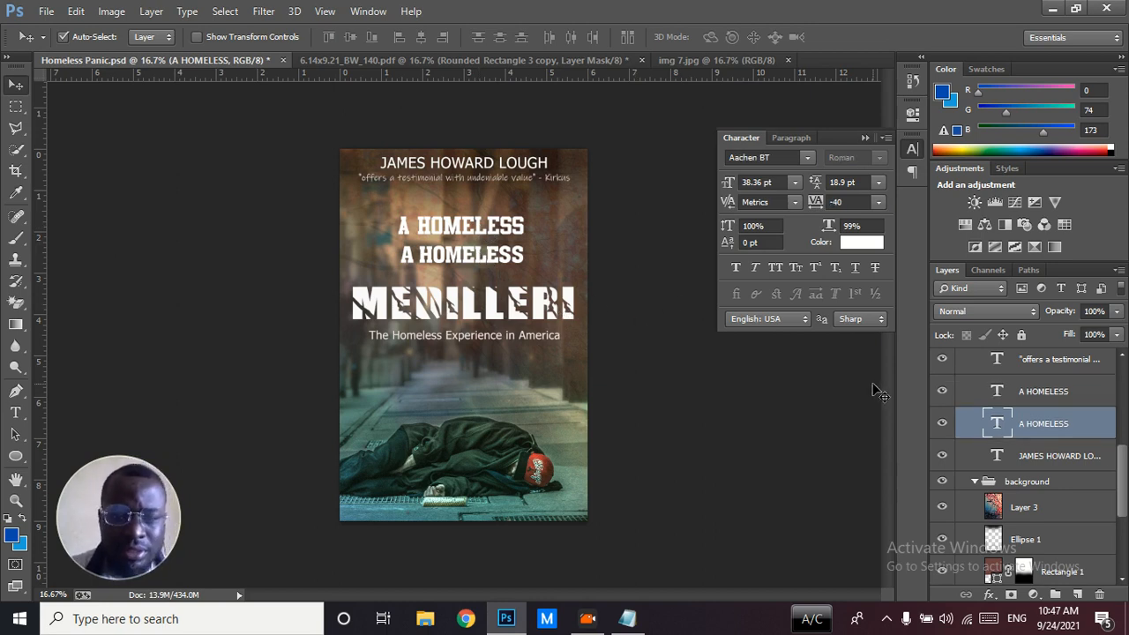
left_click(941, 425)
left_click(942, 391)
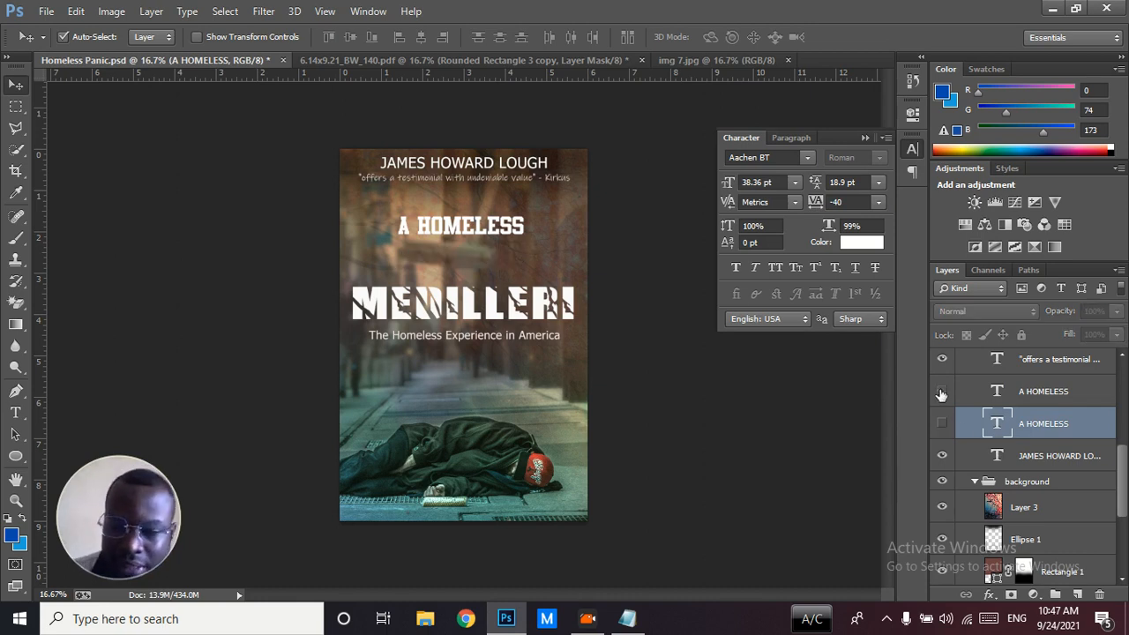
left_click(941, 423)
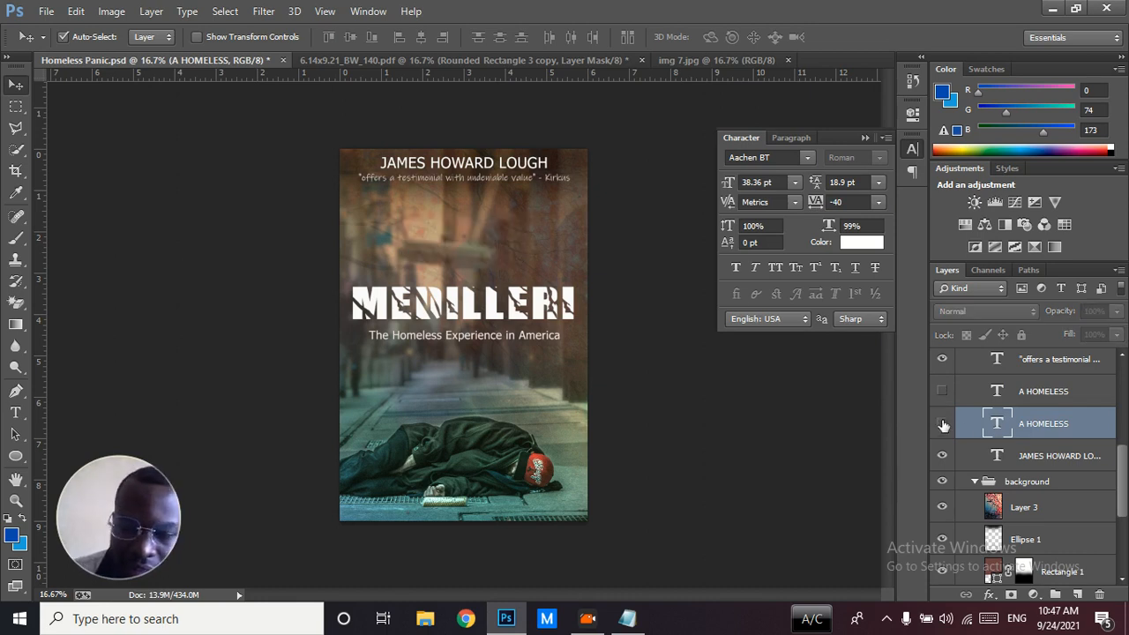
Examine the character settings of the main title, subtitle, author name and Kirkus quote, and inspect the cover text up close
left_click(514, 304)
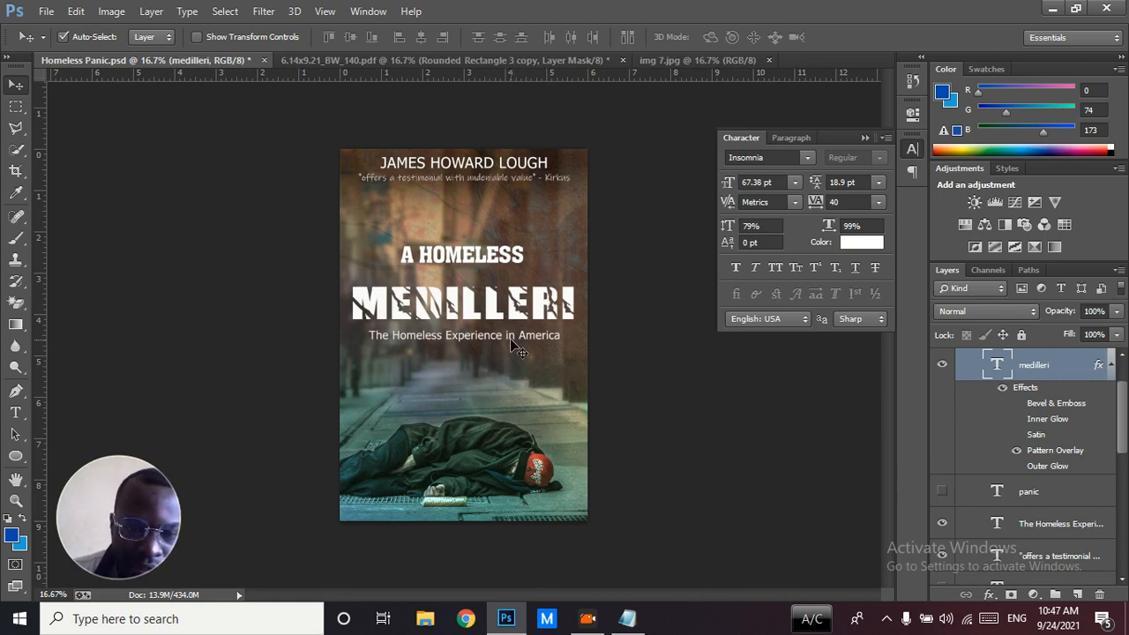
left_click(511, 340)
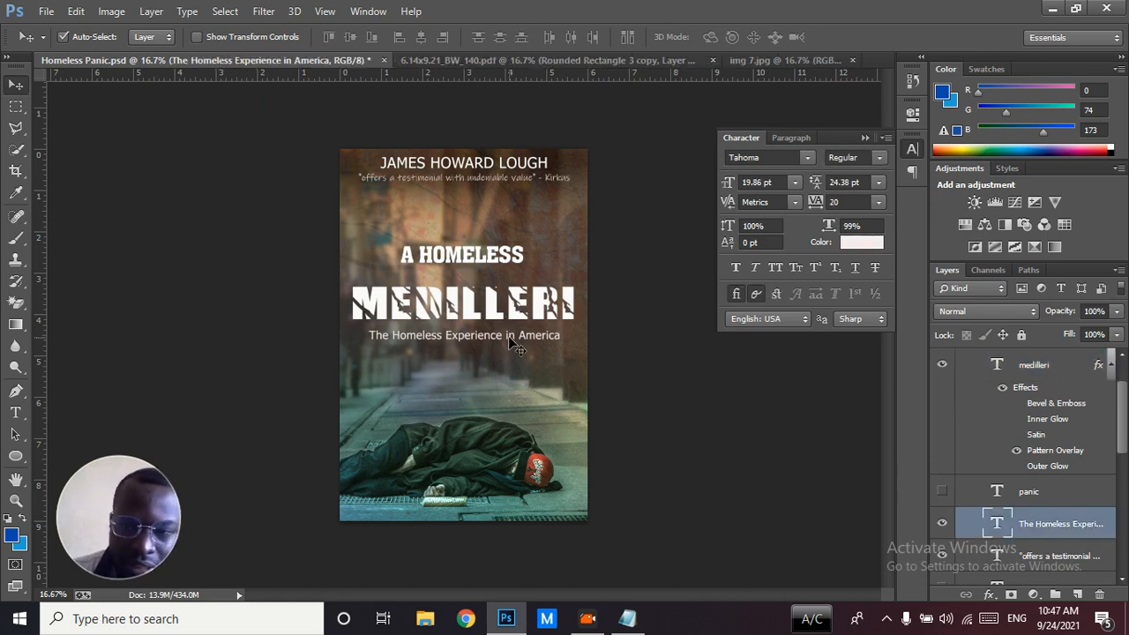
left_click(493, 168)
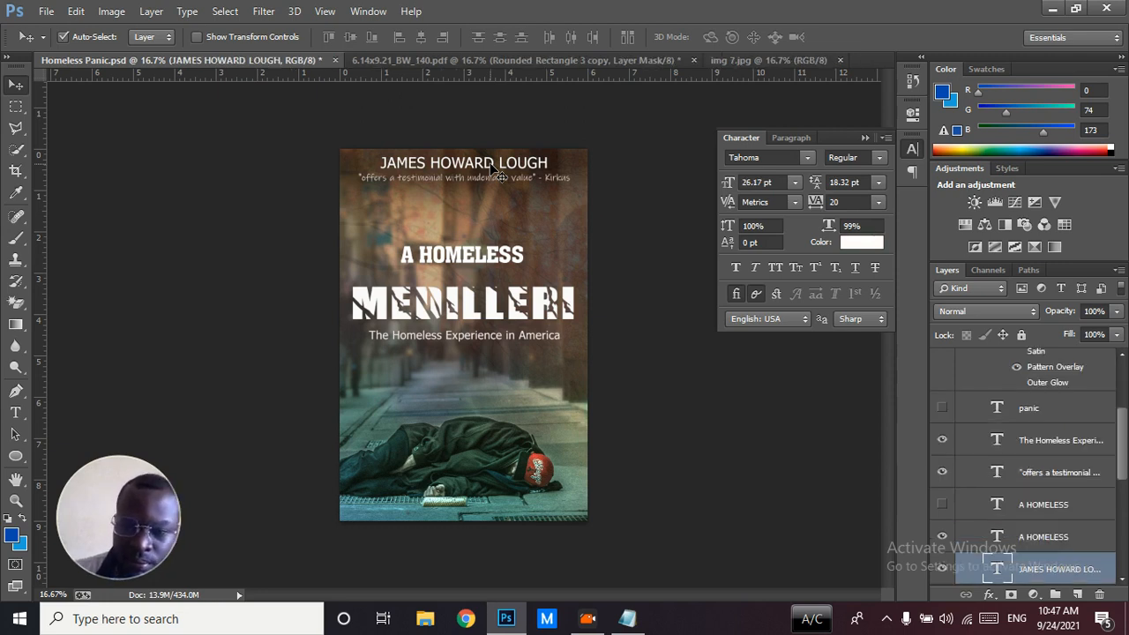
left_click(492, 181)
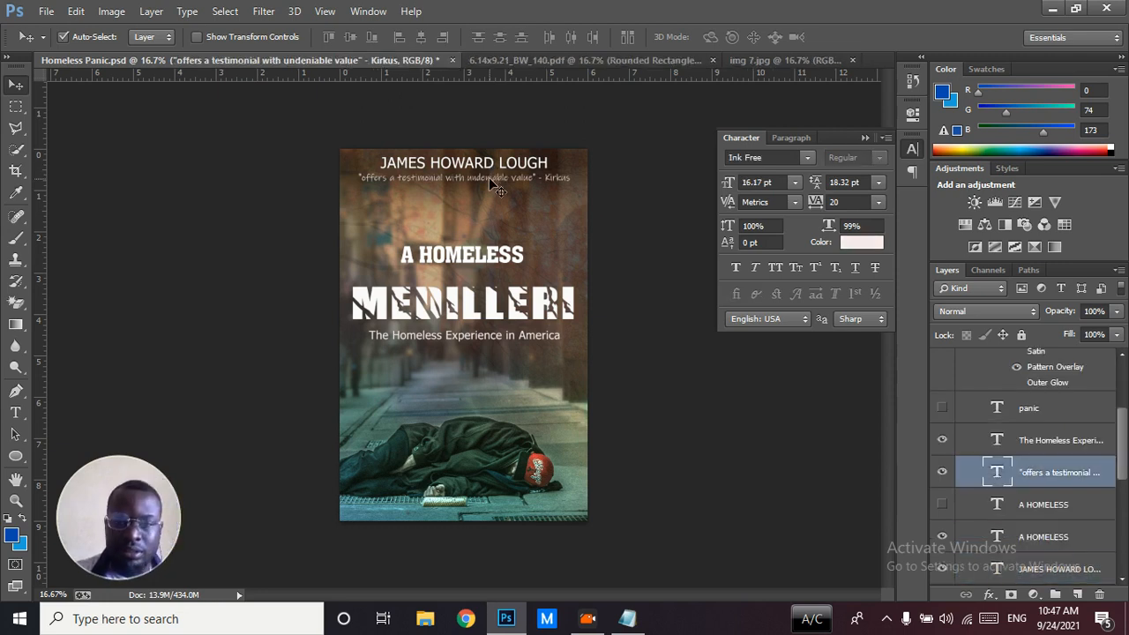
key("ctrl+plus")
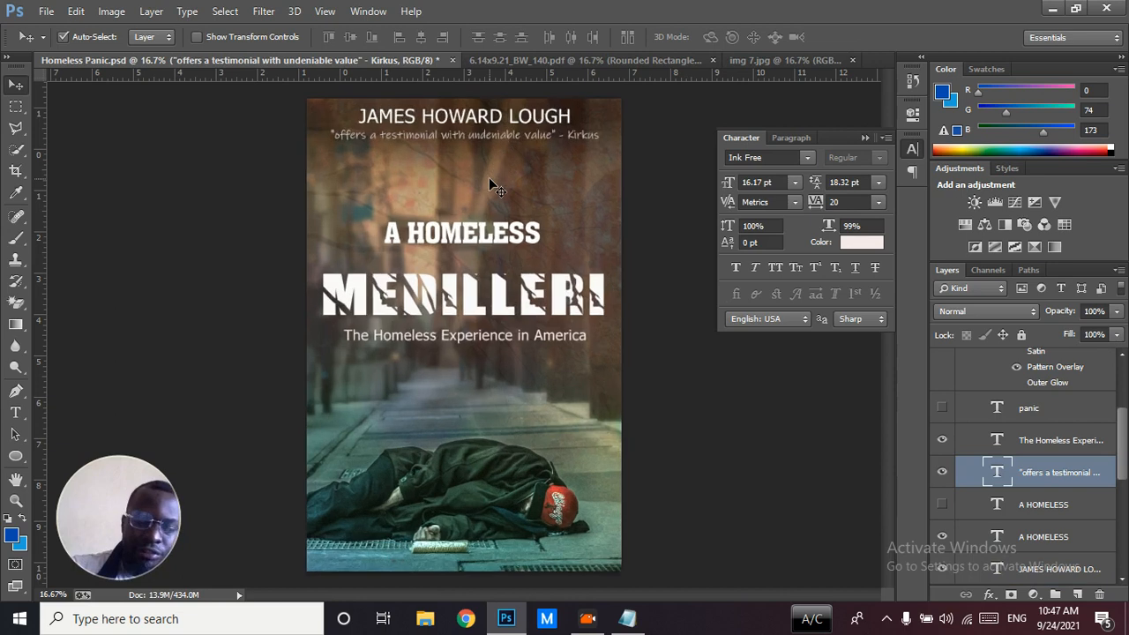
left_click(865, 139)
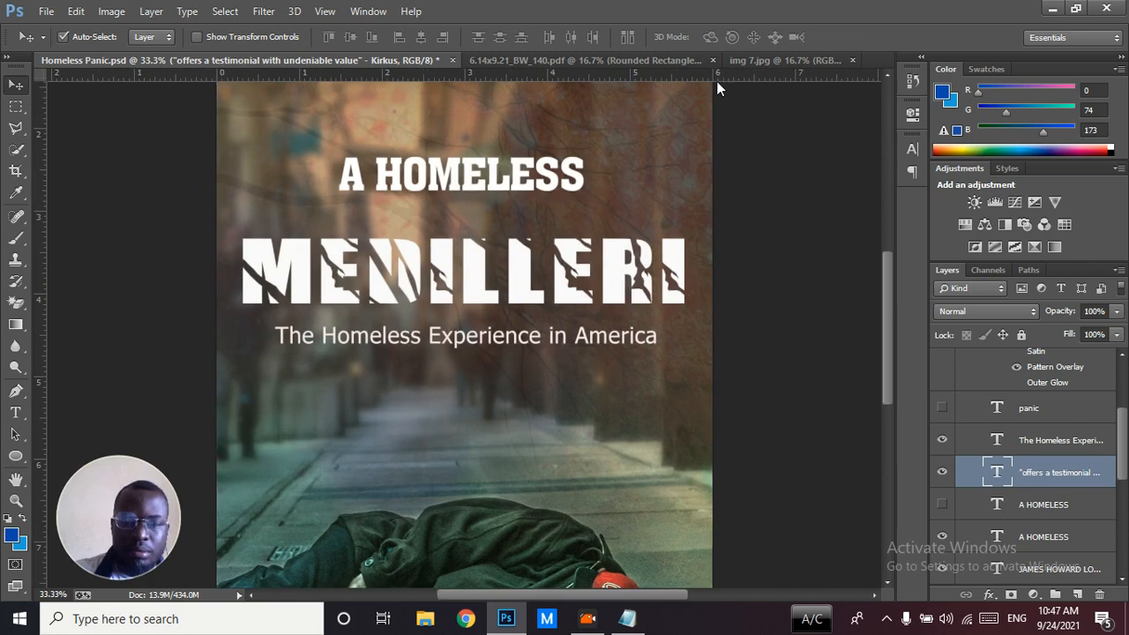
left_click_drag(889, 301, 888, 234)
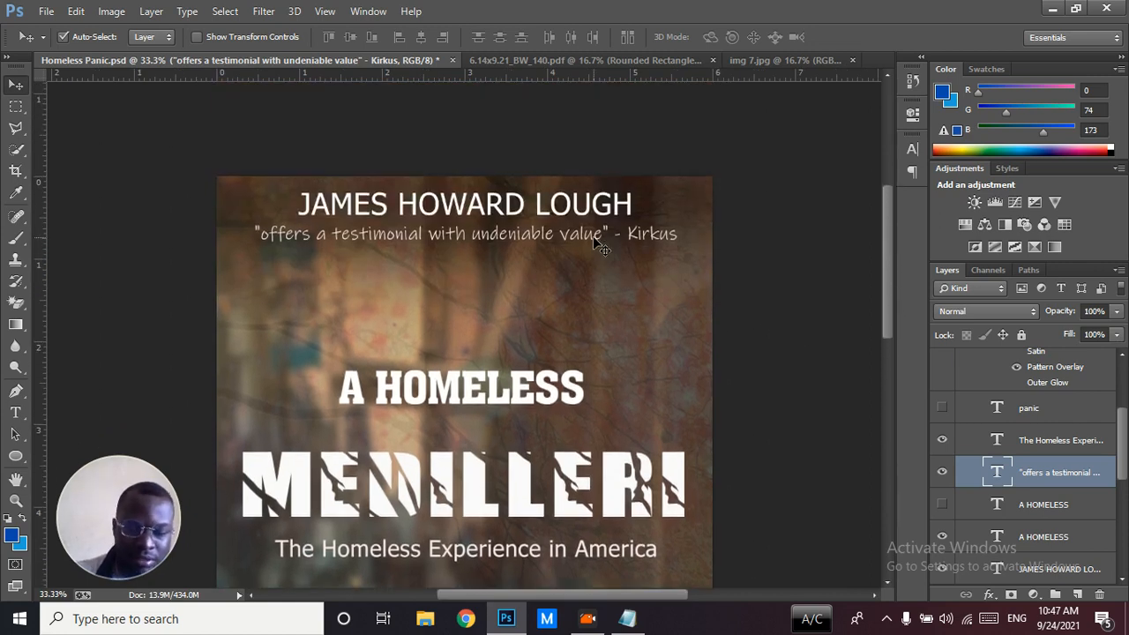
key("ctrl+0")
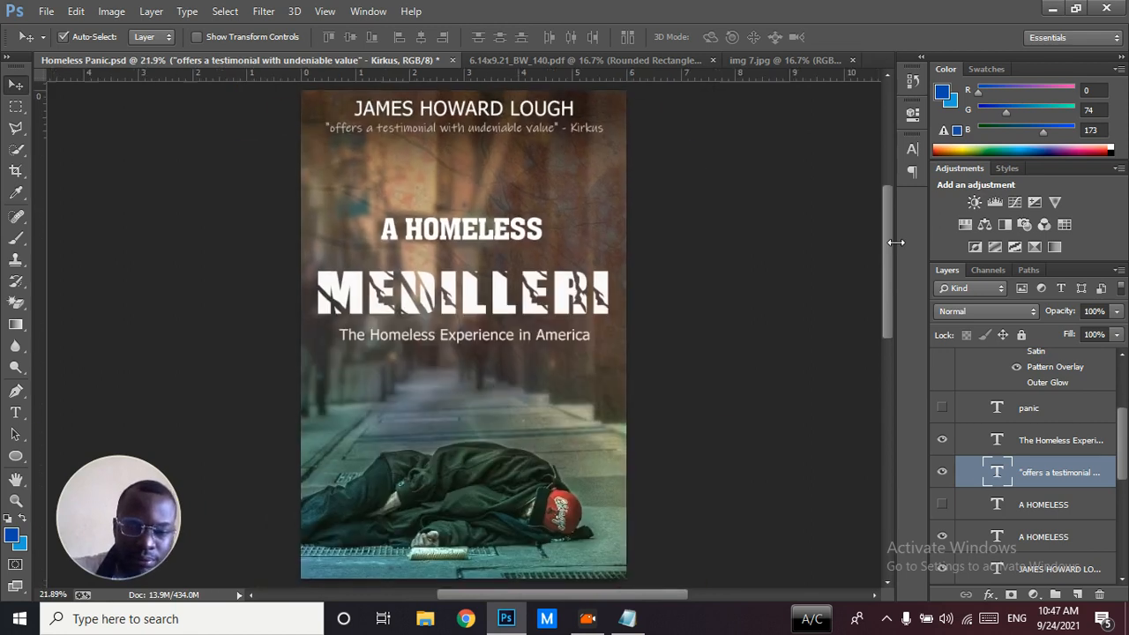
Hide the Front page group and show Group 2 to view the back cover
left_click_drag(1118, 434, 1120, 346)
left_click(942, 378)
left_click(941, 359)
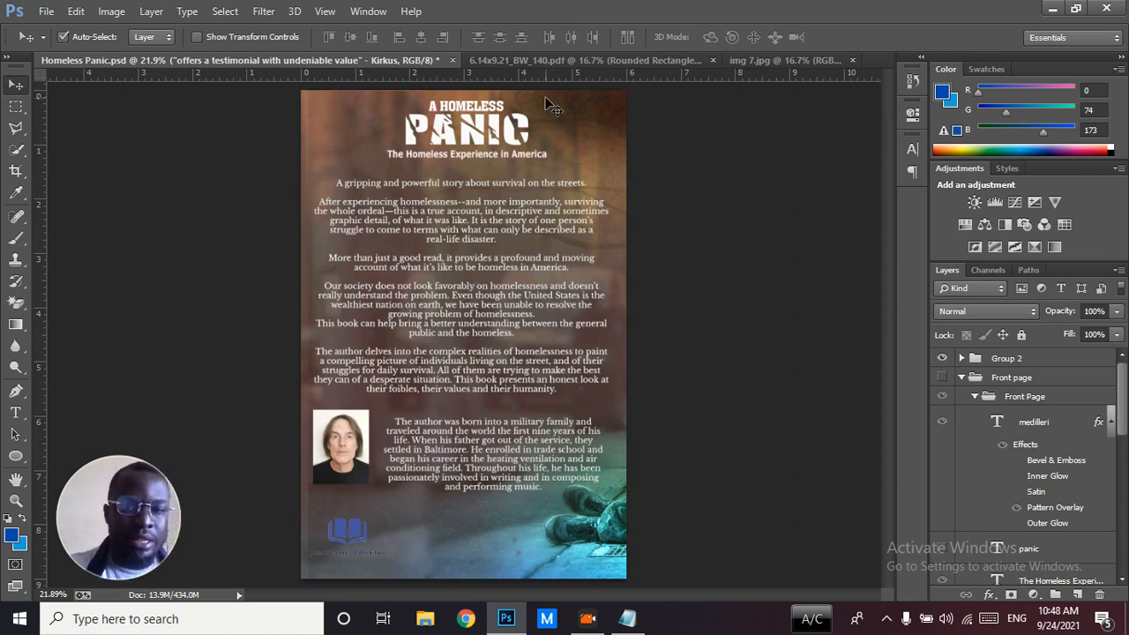
Switch to the 6.14x9.21_BW_140.pdf template and add the text "A HOMELSS" on the upper front cover as a new text layer
left_click(530, 58)
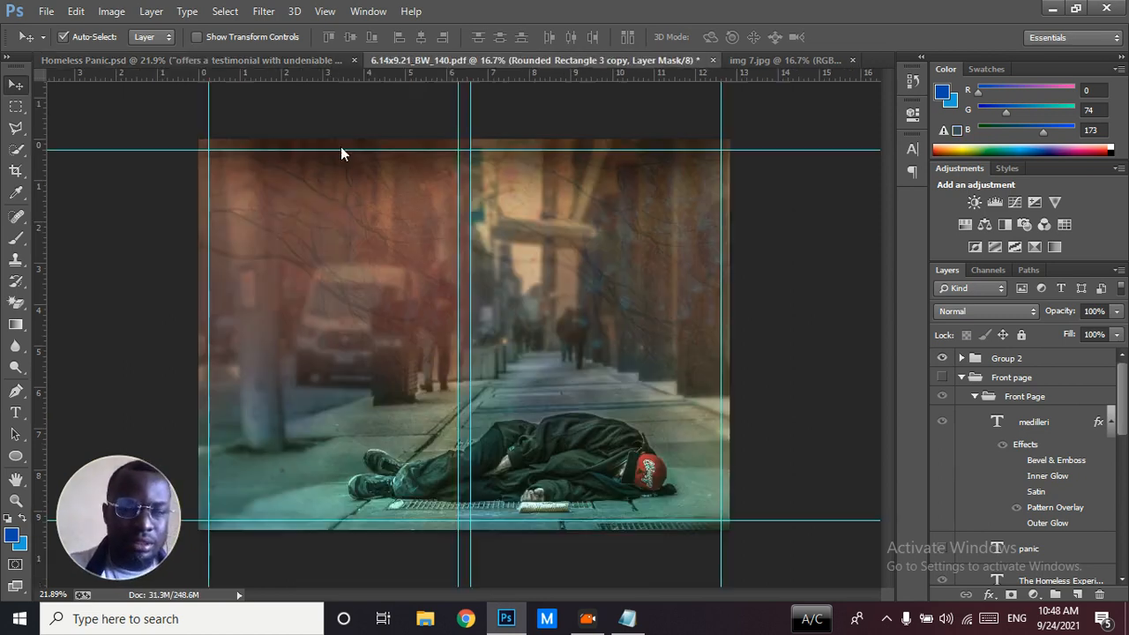
left_click(19, 418)
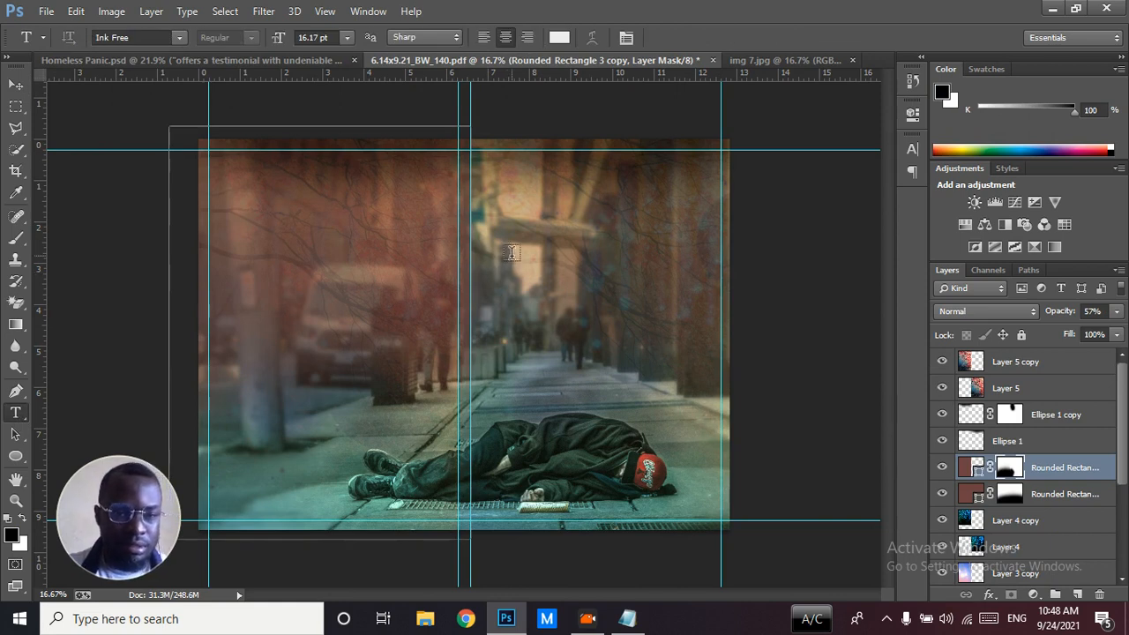
left_click(16, 84)
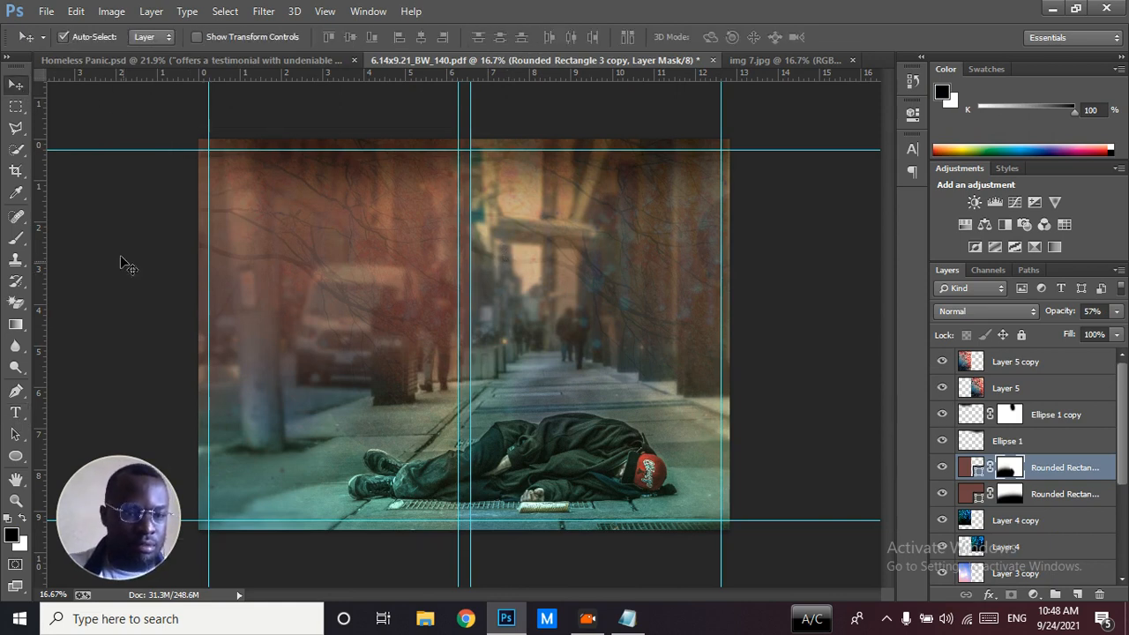
left_click(69, 319)
left_click(14, 412)
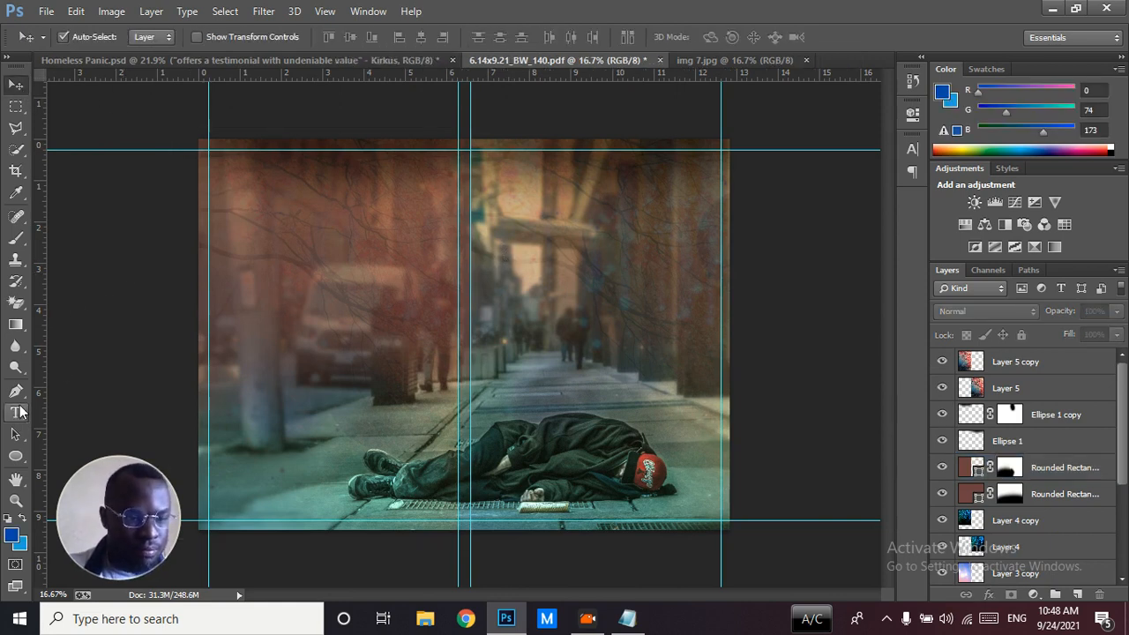
left_click(532, 239)
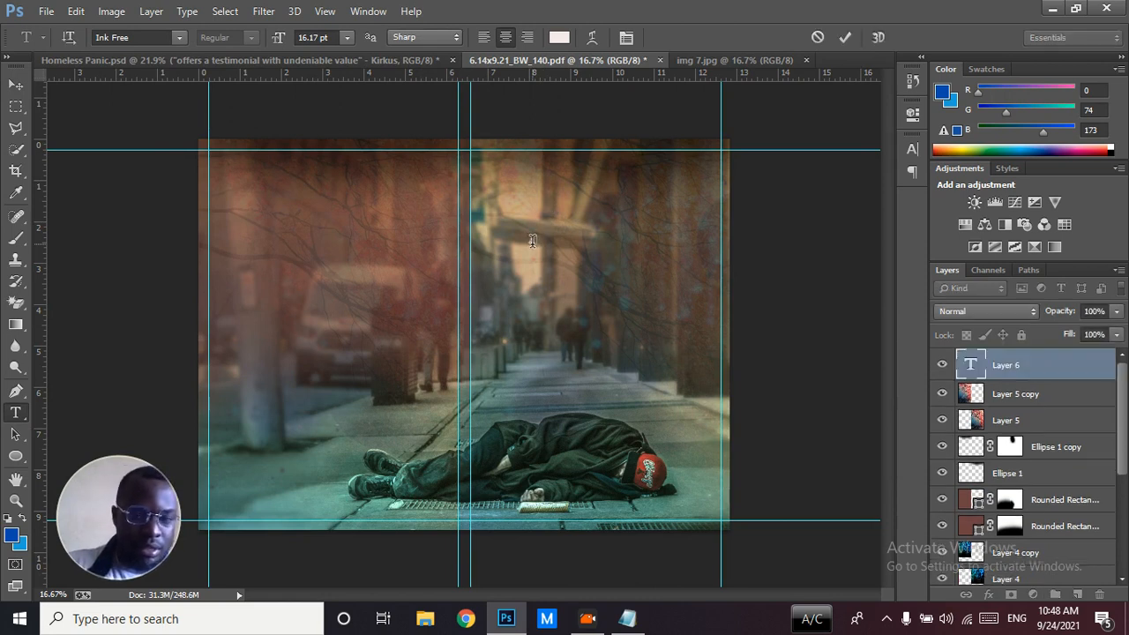
type("A HOMELSS")
Set the whole "A HOMELSS" text to the Athletic font at 30.17 pt
key("ctrl+a")
left_click(912, 149)
left_click(783, 158)
type("a")
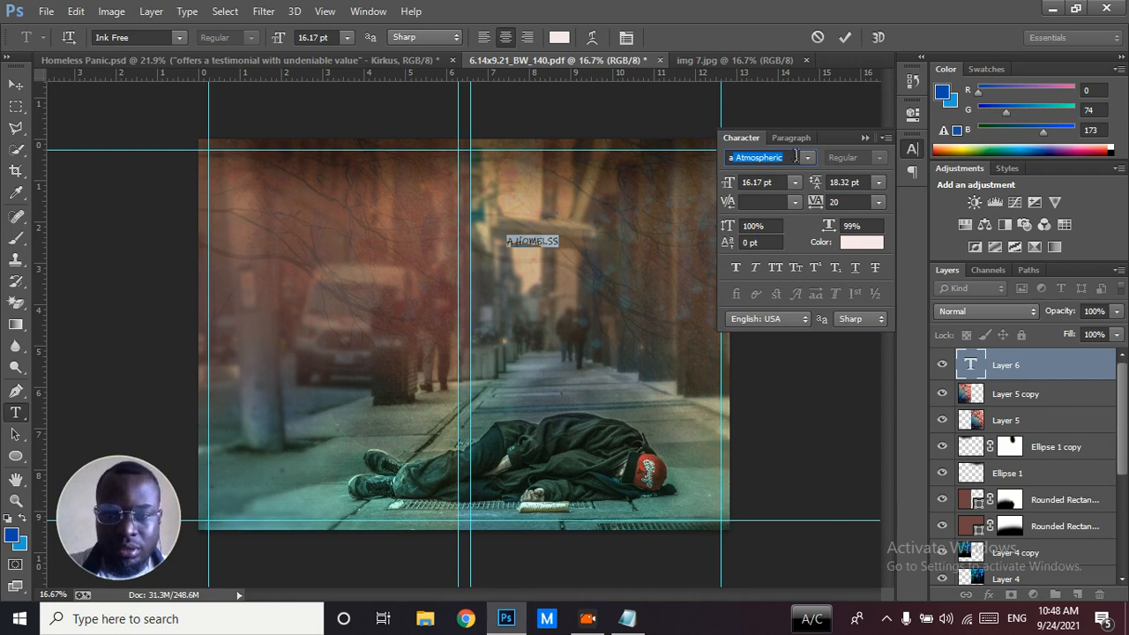
left_click(807, 157)
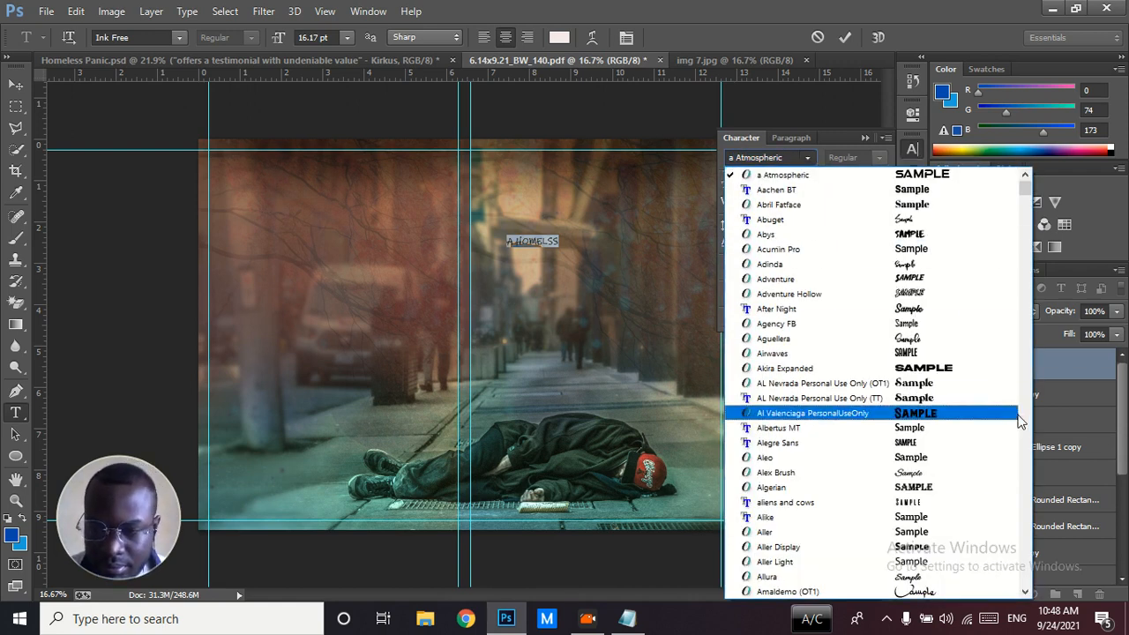
left_click(1027, 429)
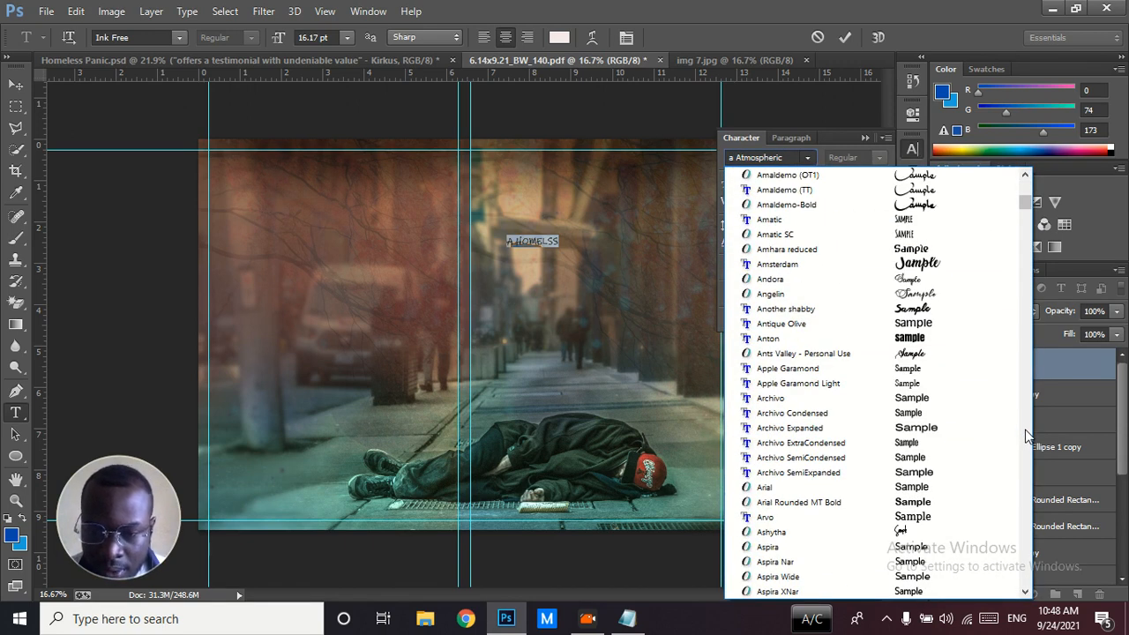
left_click(1026, 432)
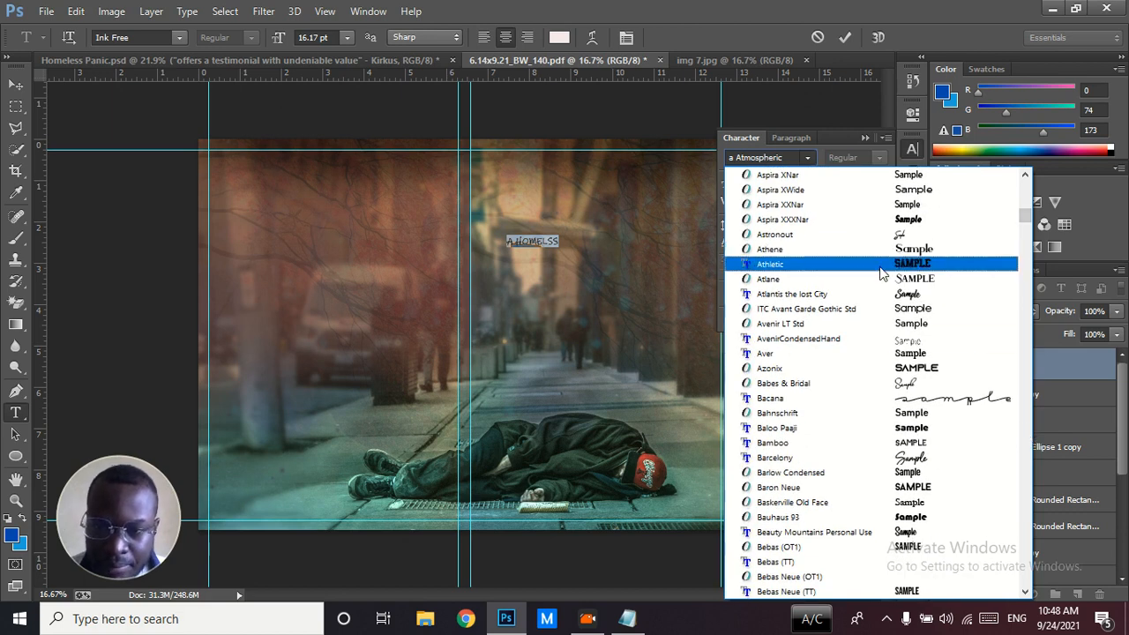
left_click(847, 249)
left_click_drag(724, 182, 736, 182)
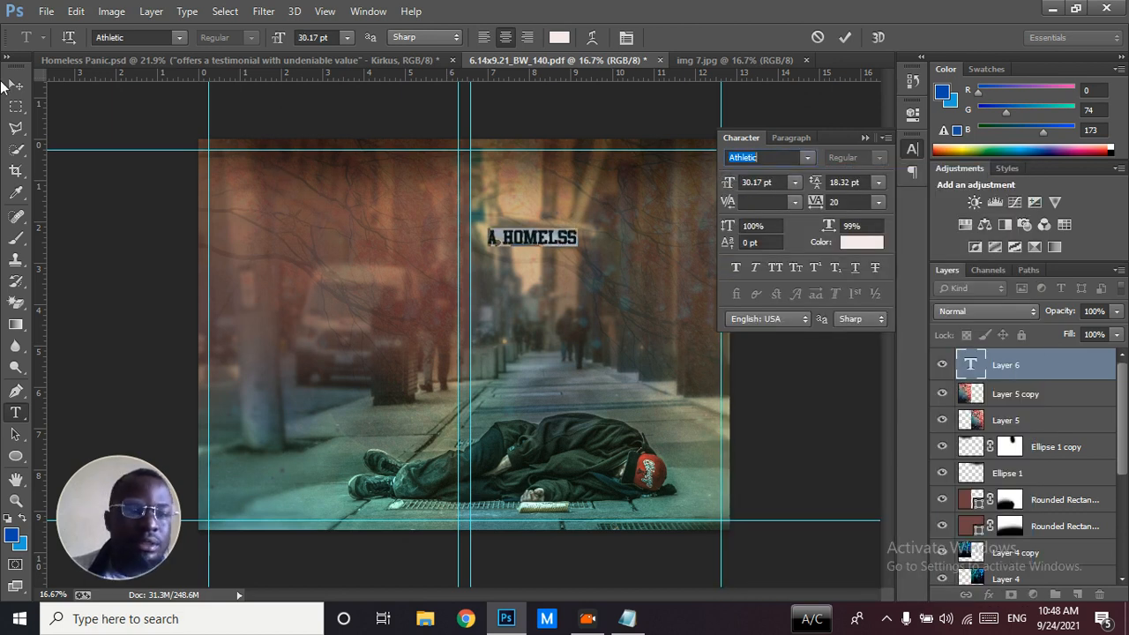
Move the "A HOMELSS" text toward the front cover's horizontal centre and nudge it slightly right
left_click(15, 85)
left_click_drag(530, 236, 584, 243)
left_click_drag(590, 244, 593, 245)
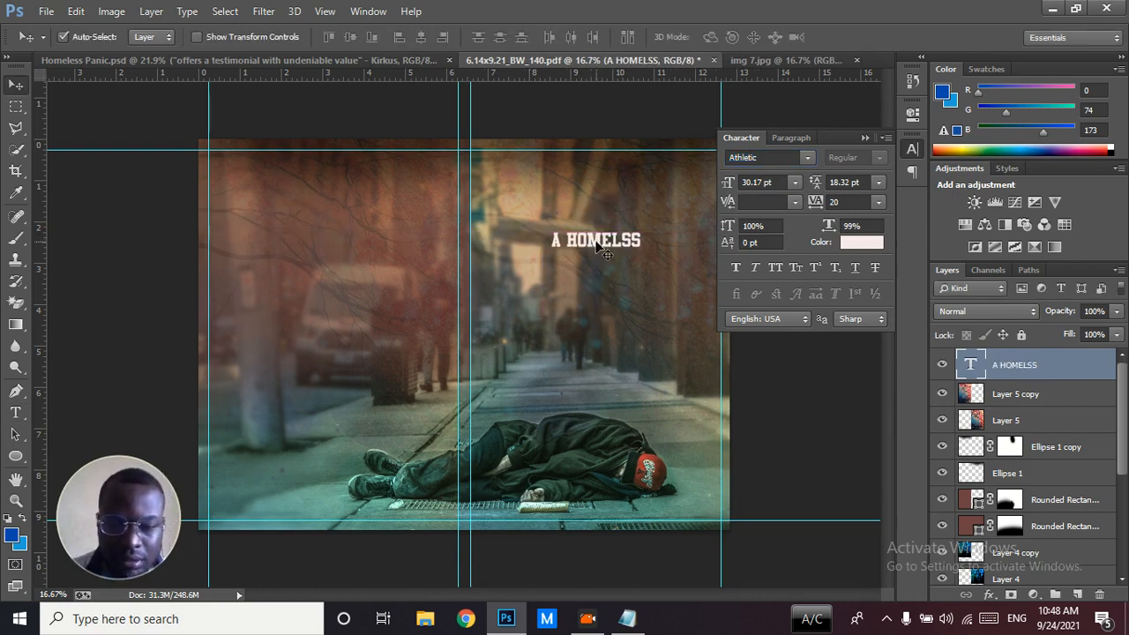
left_click(865, 136)
key("shift+Right")
key("shift+Right")
key("shift+Right")
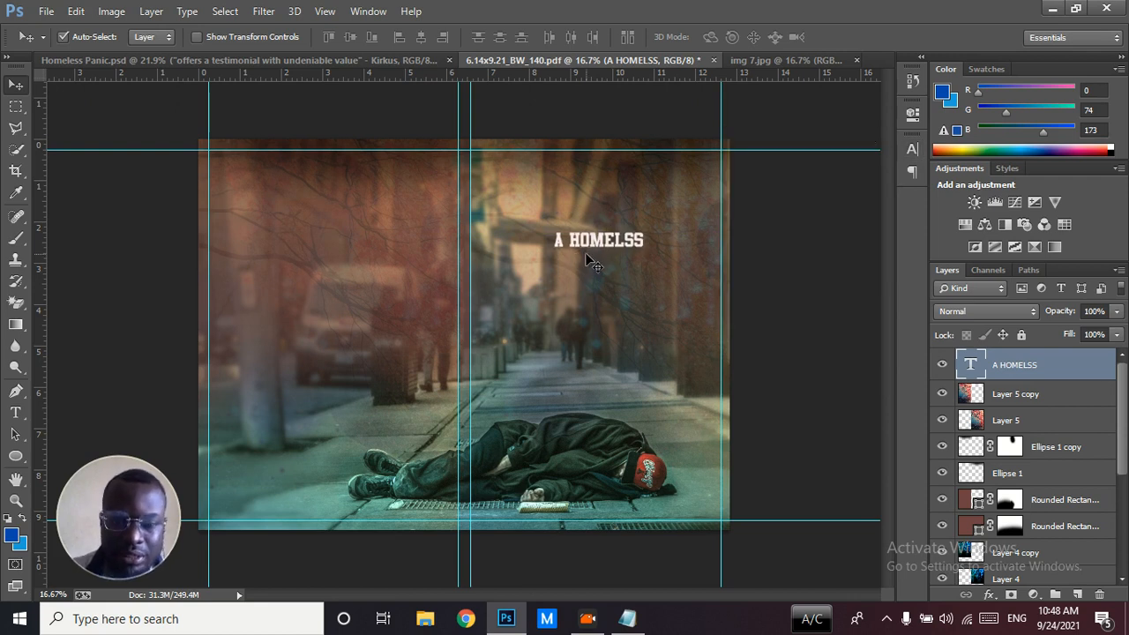
Centre the "A HOMELSS" text horizontally on the front cover by aligning it to a rectangular selection of that cover, and deselect
left_click(16, 106)
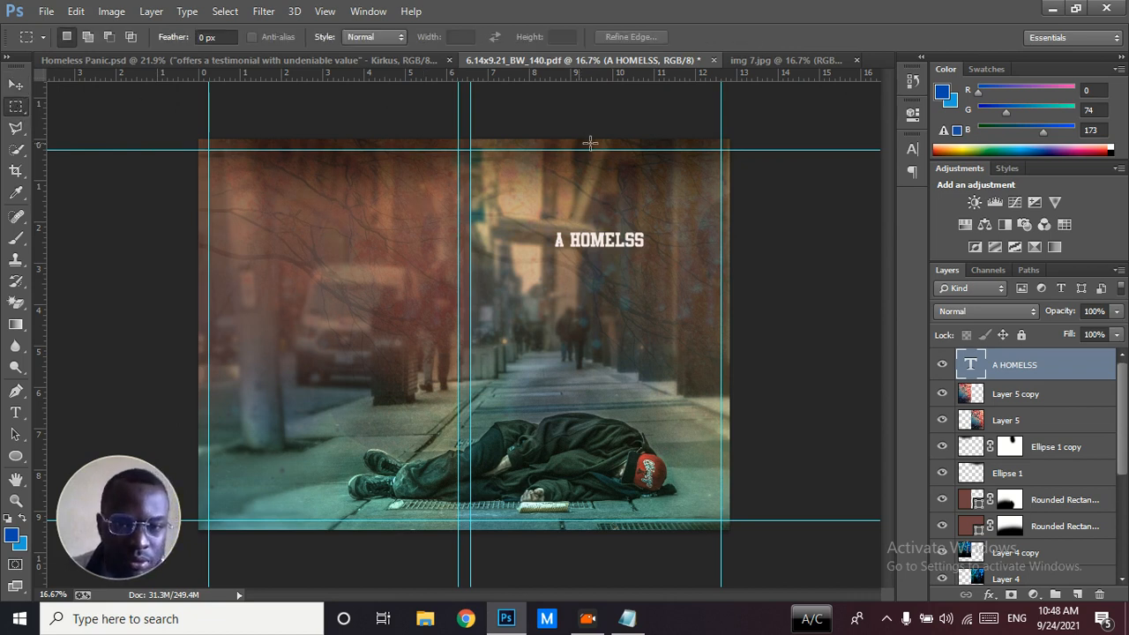
left_click_drag(470, 139, 728, 529)
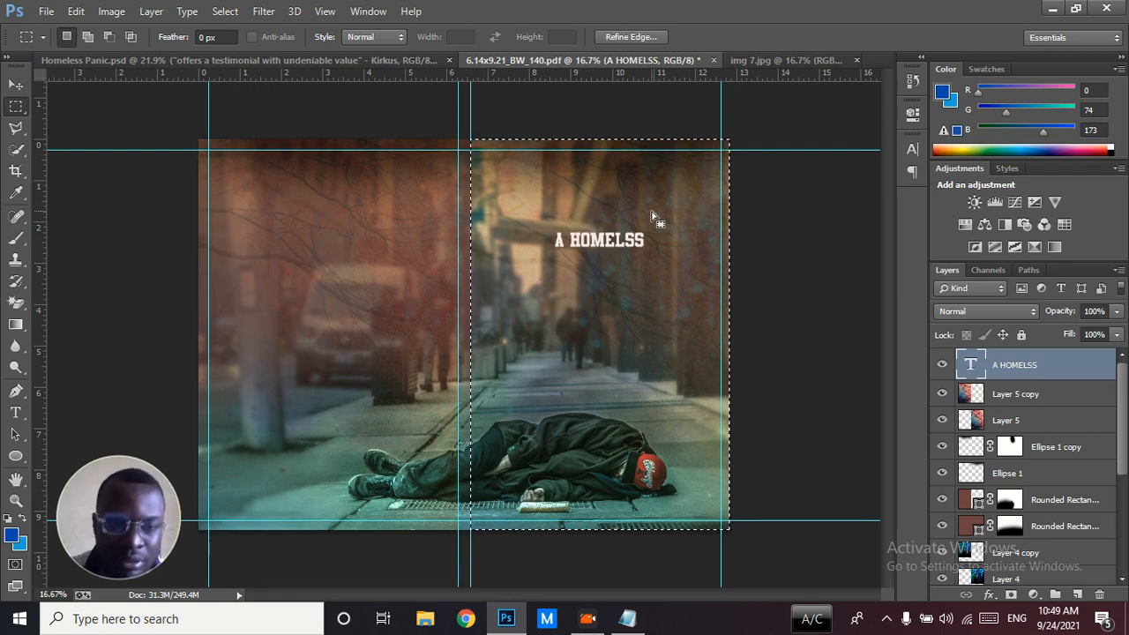
left_click(16, 85)
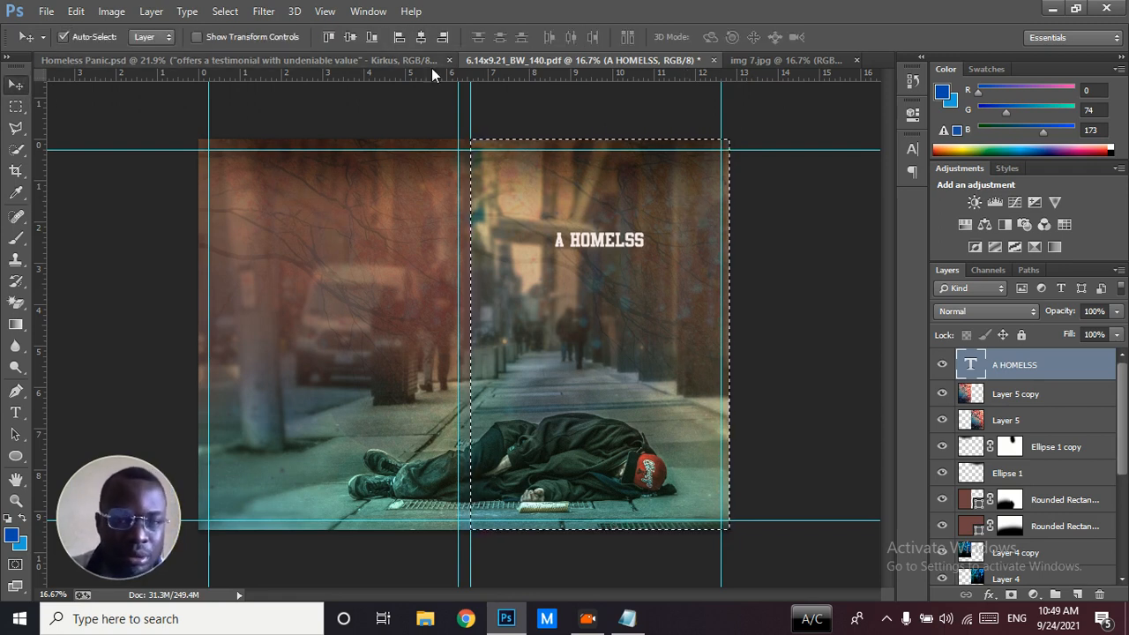
left_click(423, 41)
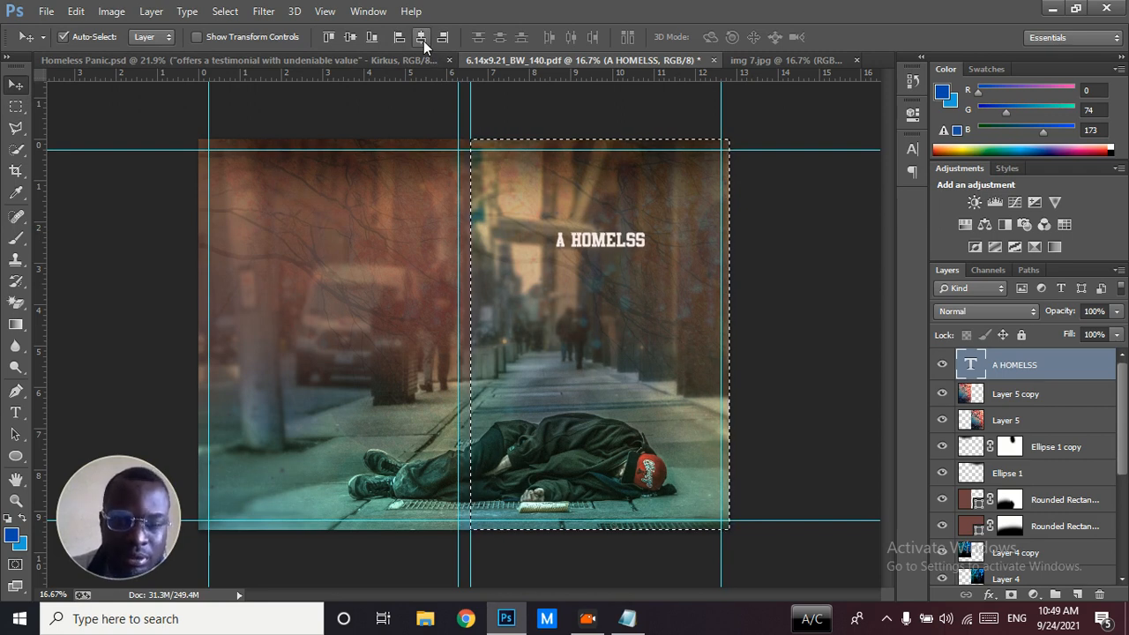
key("ctrl+d")
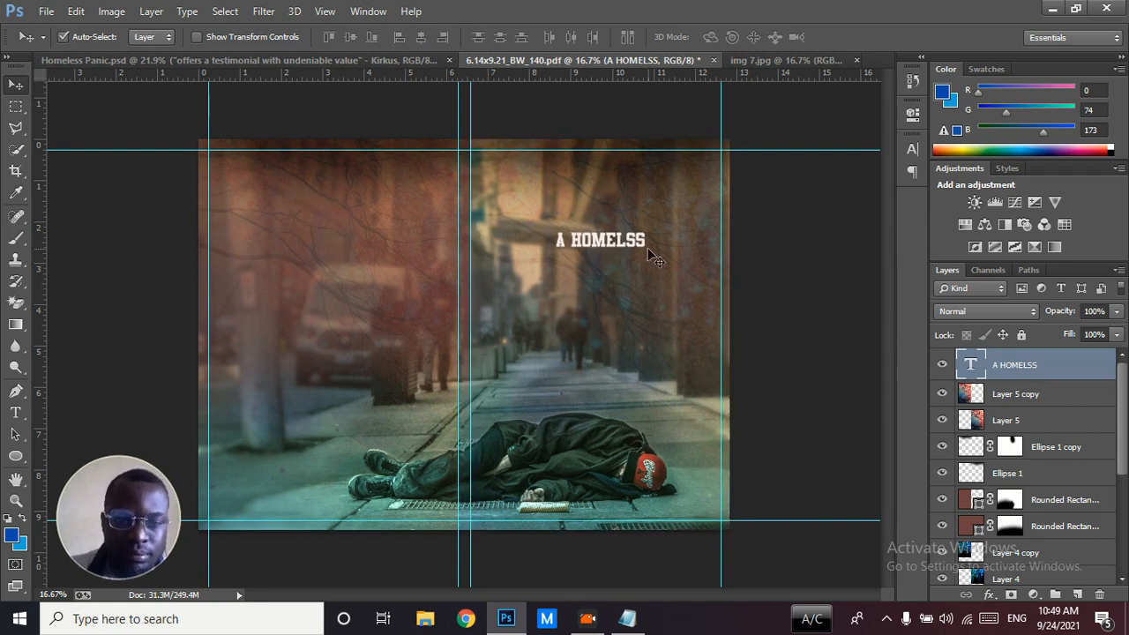
Duplicate the "A HOMELSS" text directly below itself and change the copy's wording to "PANIC"
left_click_drag(612, 245, 612, 268, "alt")
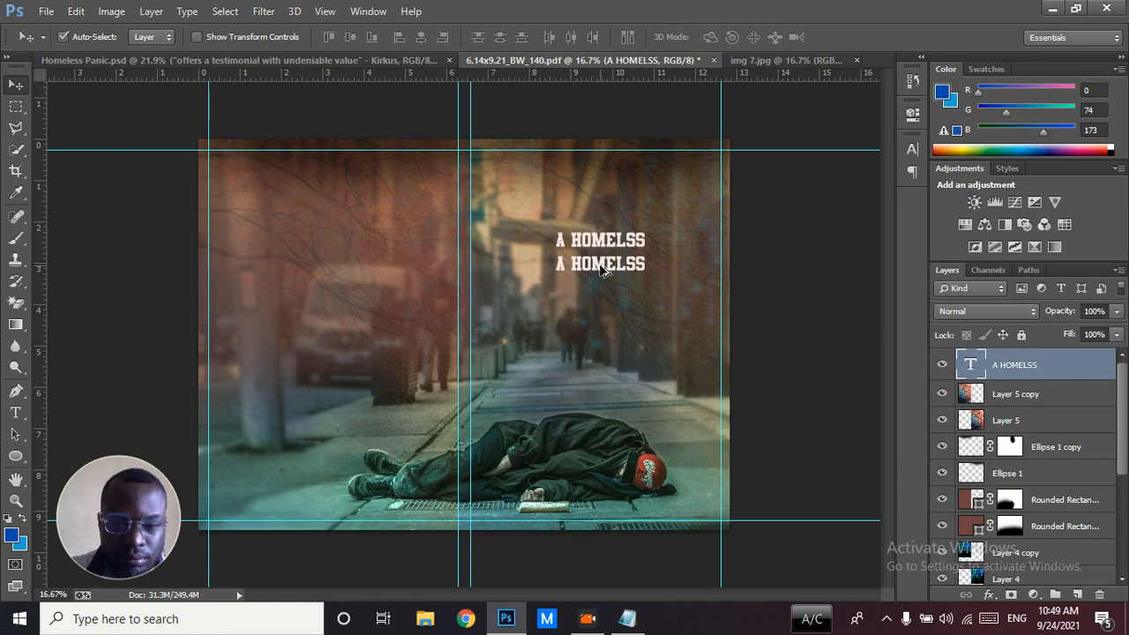
double_click(976, 369)
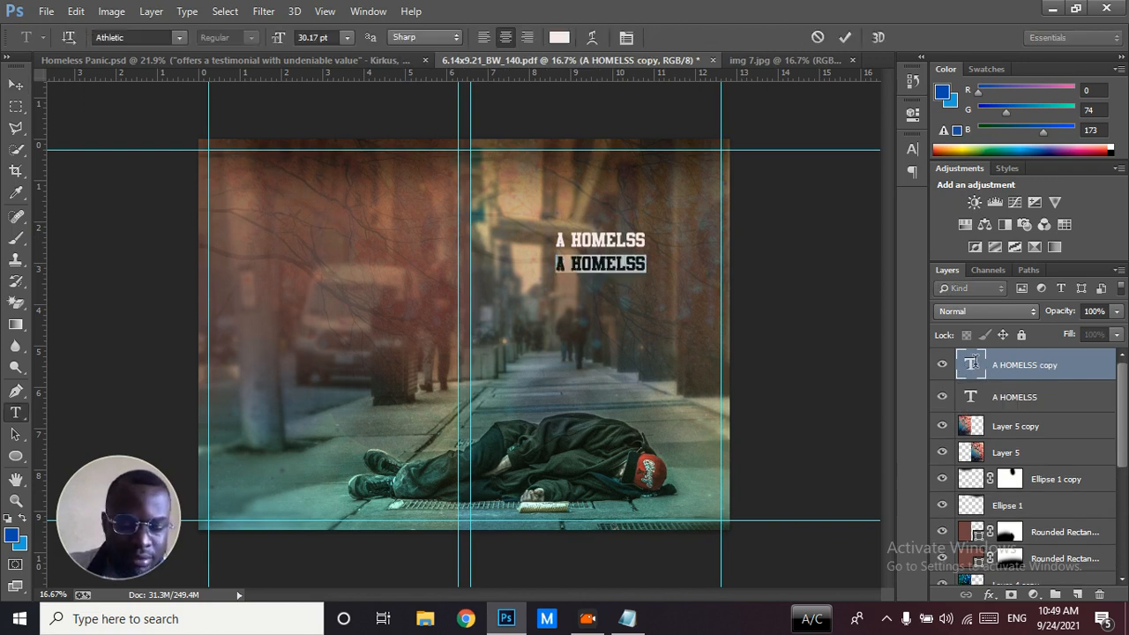
type("PANIC")
Set the whole "PANIC" text to the Insomnia font at 108.17 pt
key("ctrl+a")
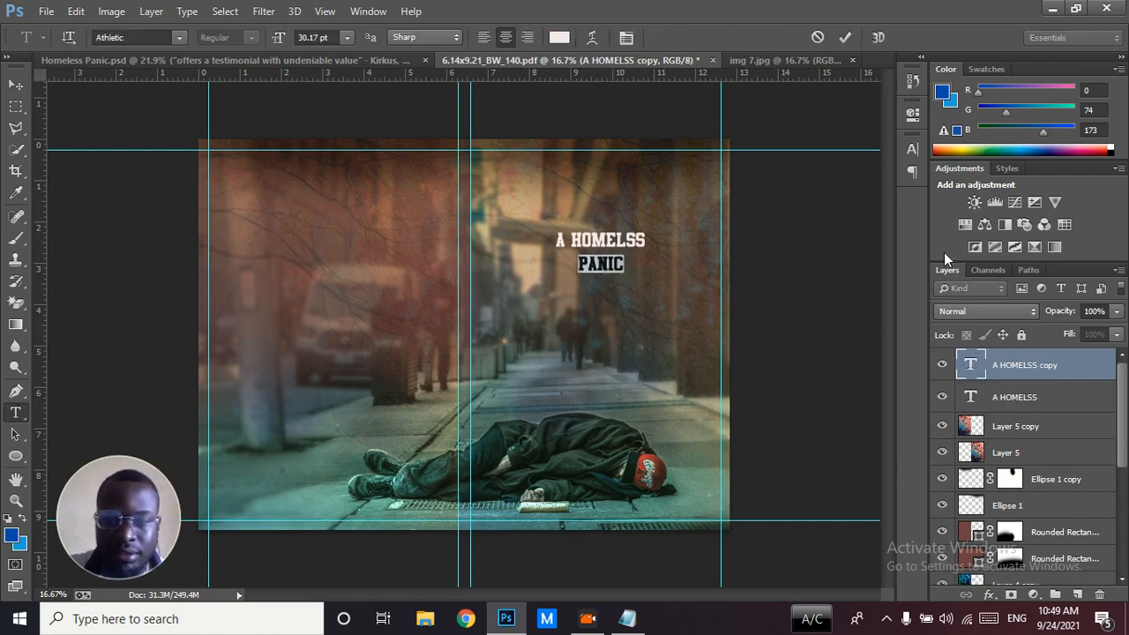
left_click(905, 151)
left_click(795, 155)
type("Insomnia")
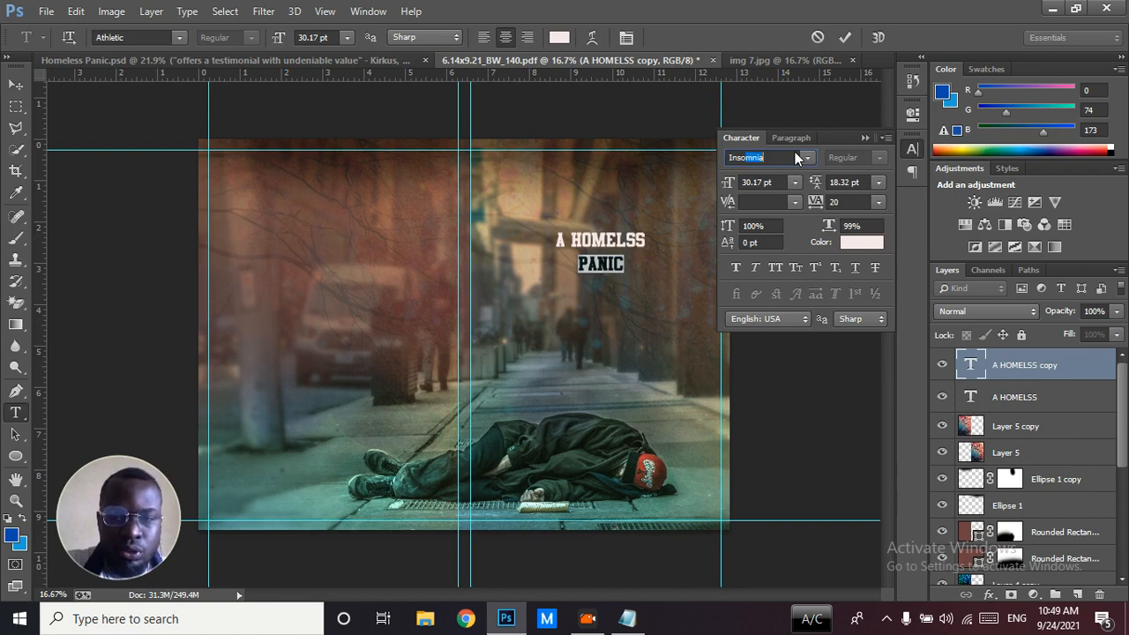
key("Return")
left_click_drag(726, 187, 790, 186)
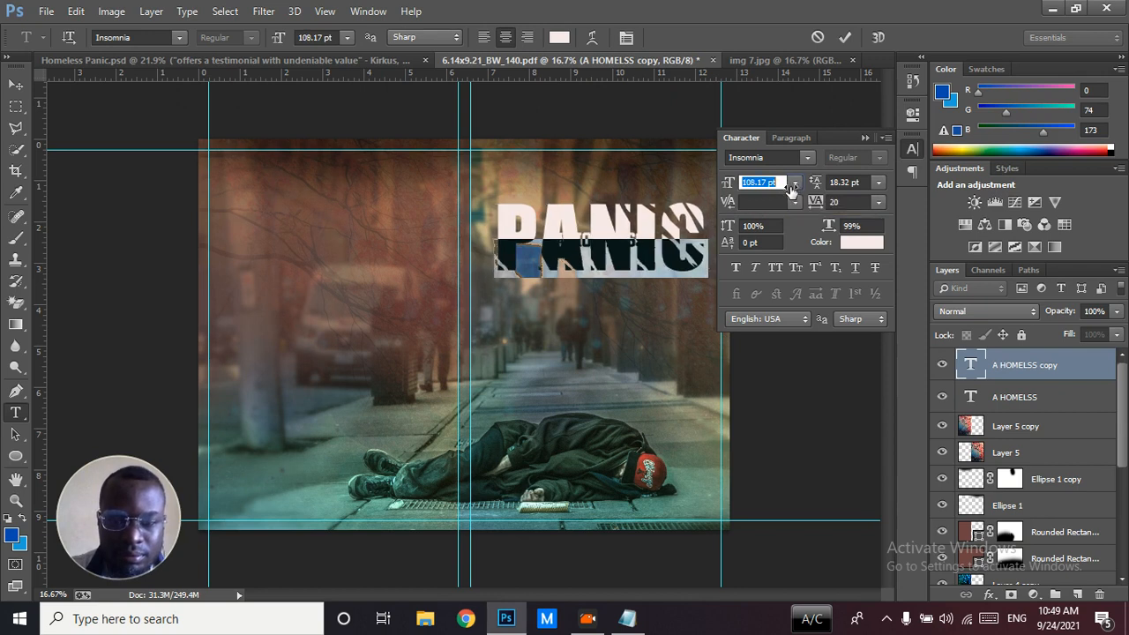
Move "PANIC" directly under the "A HOMELSS" line and reduce its size to 93.17 pt
key("ctrl+Return")
key("v")
left_click_drag(609, 240, 609, 289)
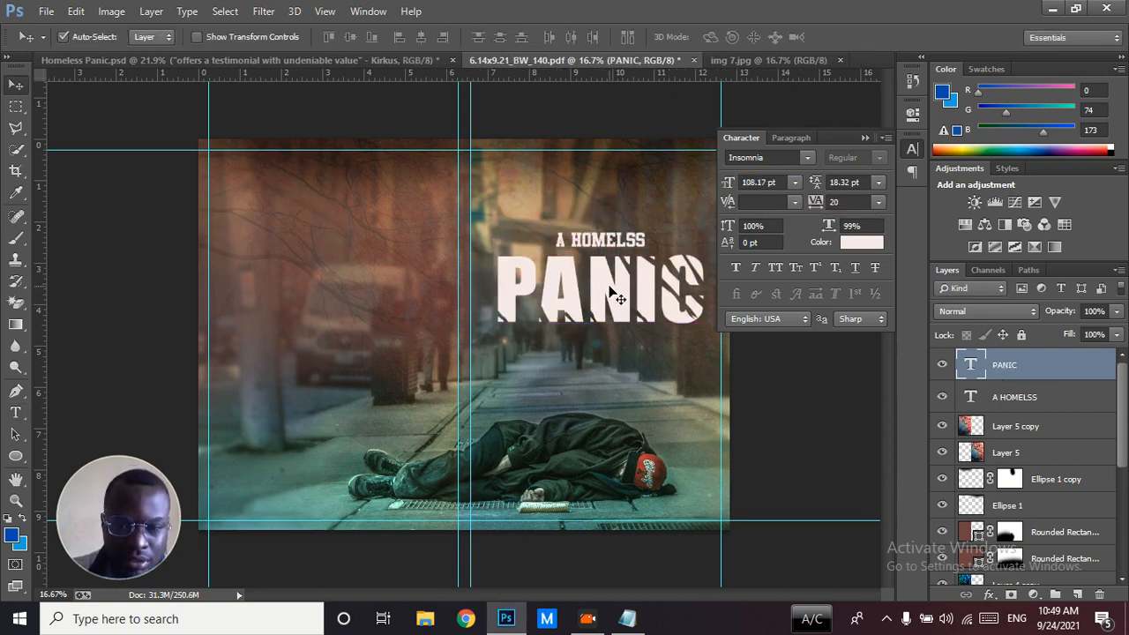
left_click_drag(731, 181, 726, 183)
mouse_move(616, 299)
left_mouse_down()
mouse_move(616, 276)
mouse_move(616, 292)
left_mouse_up()
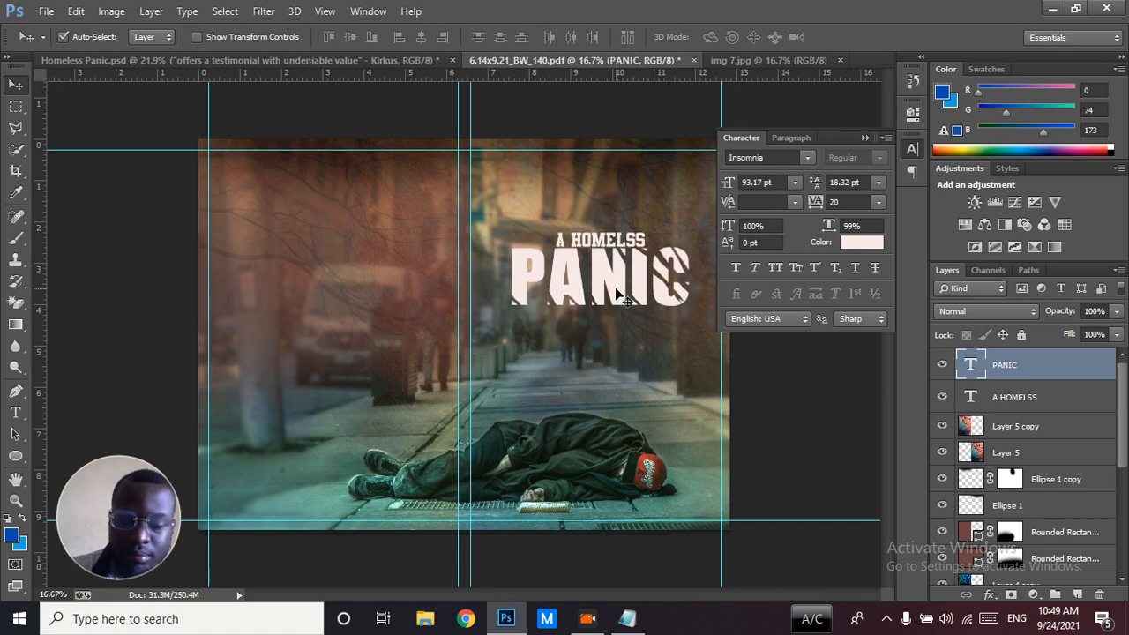
Correct the wording of the small title line above "PANIC" to "A HOMELESS"
double_click(968, 399)
type("A HOMELESS")
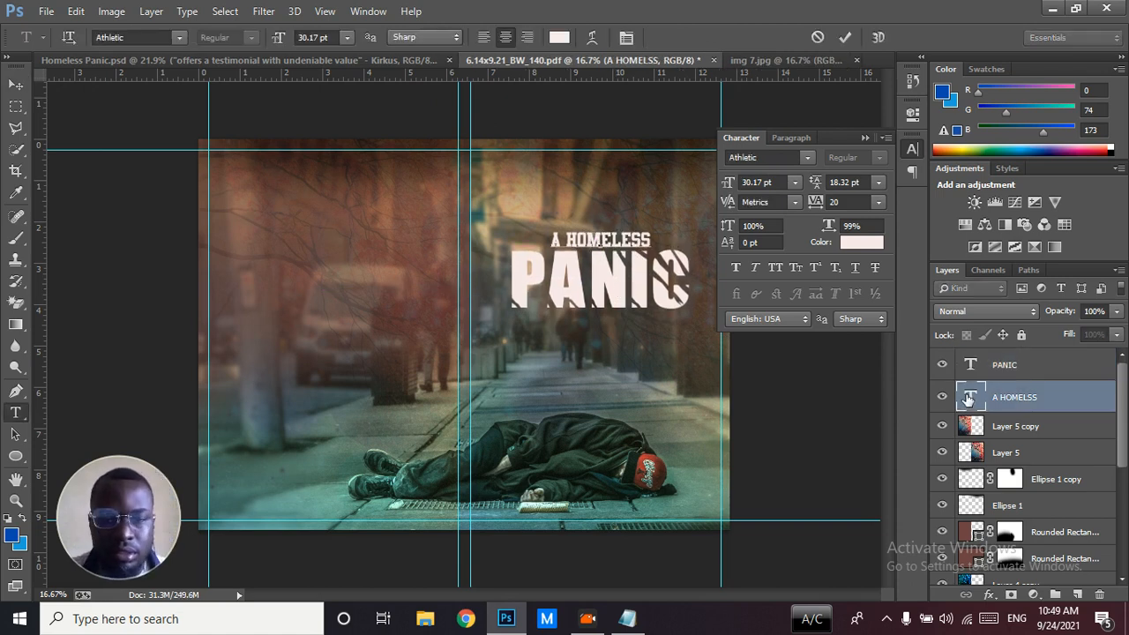
left_click(1017, 401)
key("v")
Enlarge the "A HOMELESS" text to 40.17 pt and shift "PANIC" slightly down beneath it
left_click(727, 182)
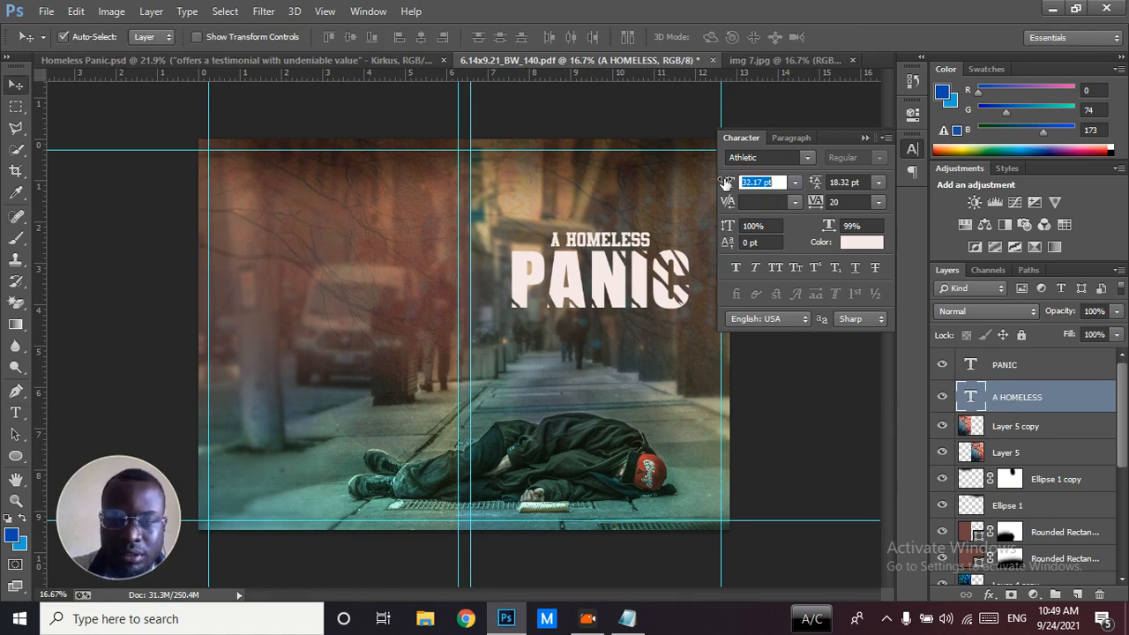
left_click_drag(726, 184, 729, 183)
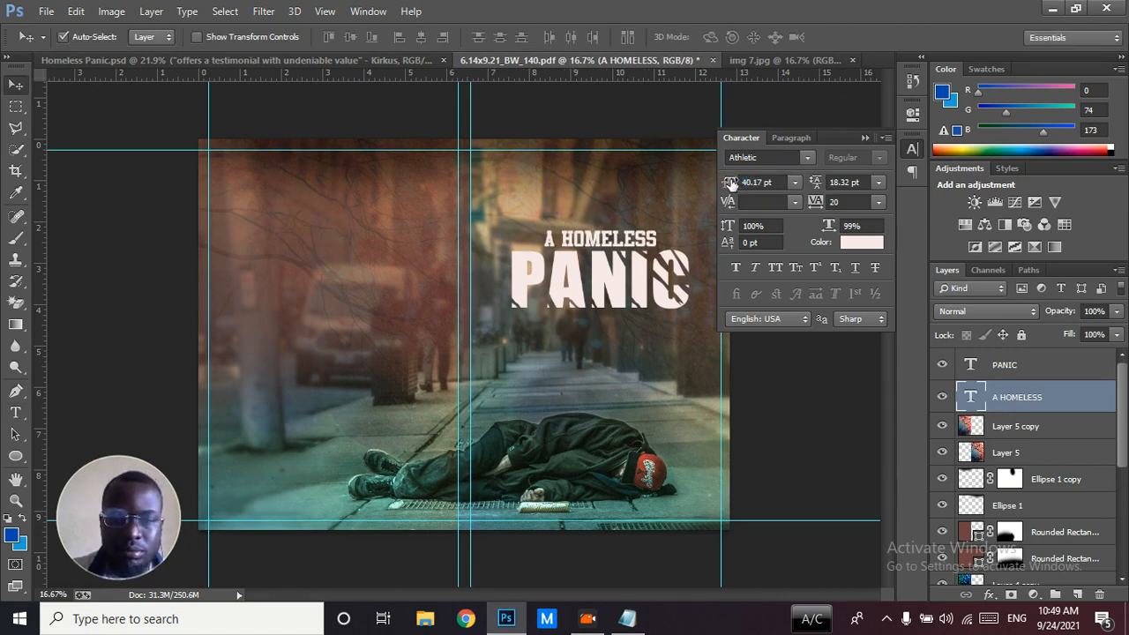
left_click(604, 293)
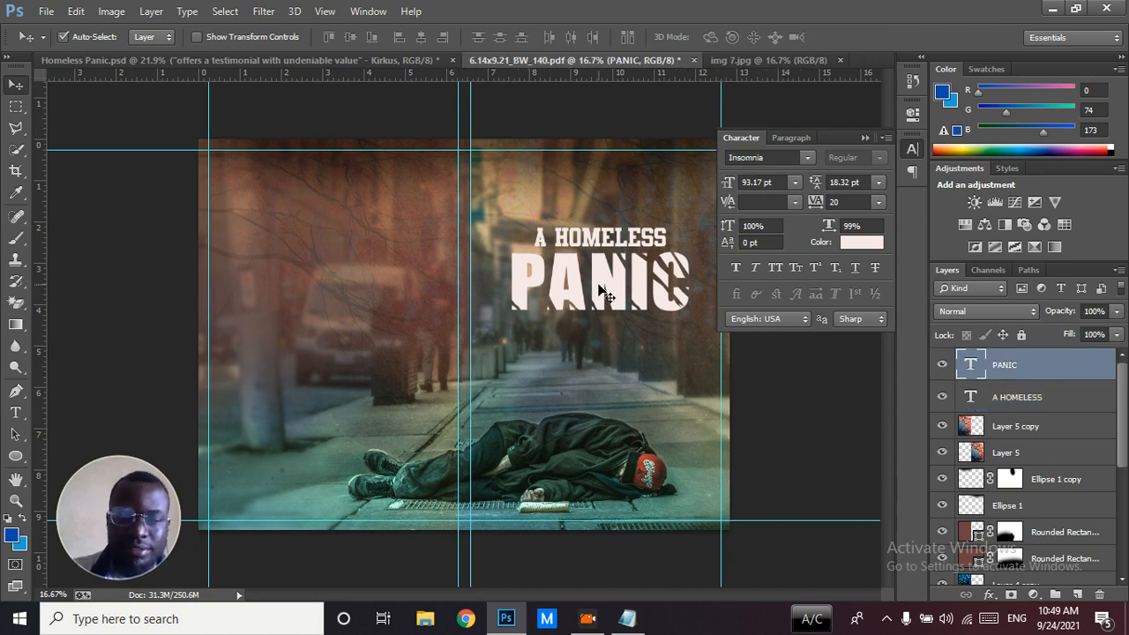
Add the author's name in Tahoma near the front cover's upper edge, using a copy of the "A HOMELESS" text
left_click_drag(587, 238, 584, 176)
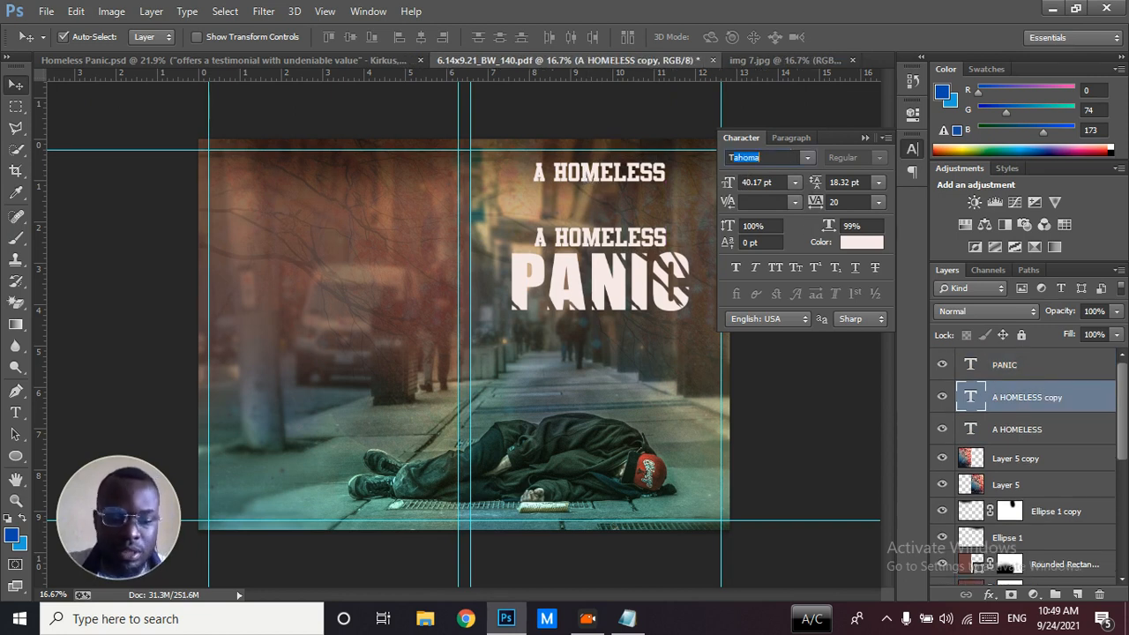
key("Return")
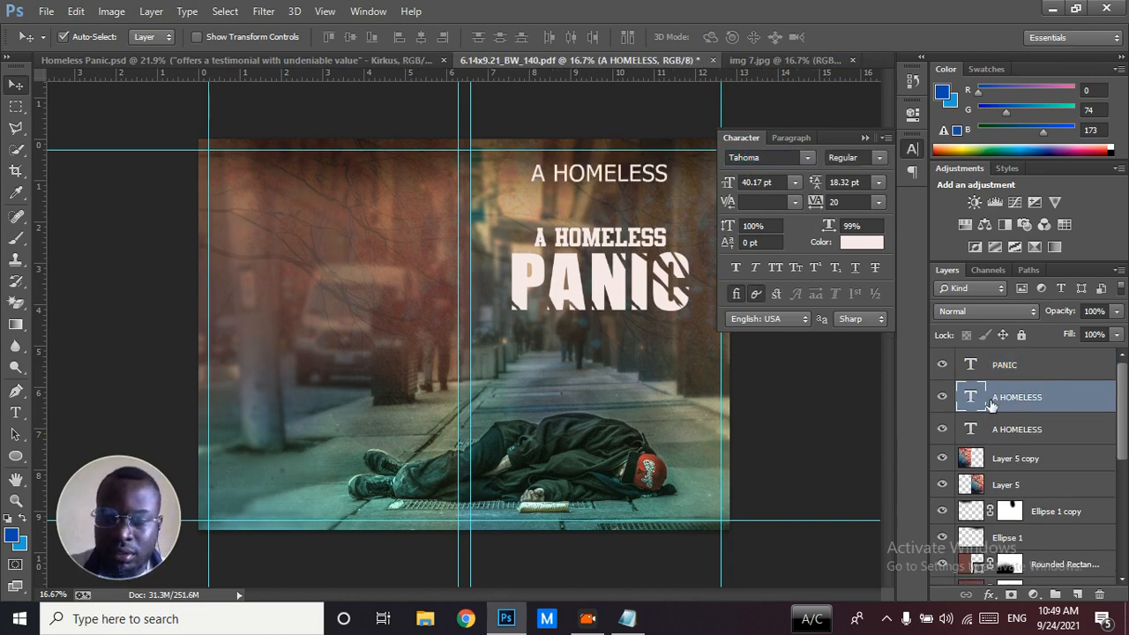
double_click(977, 399)
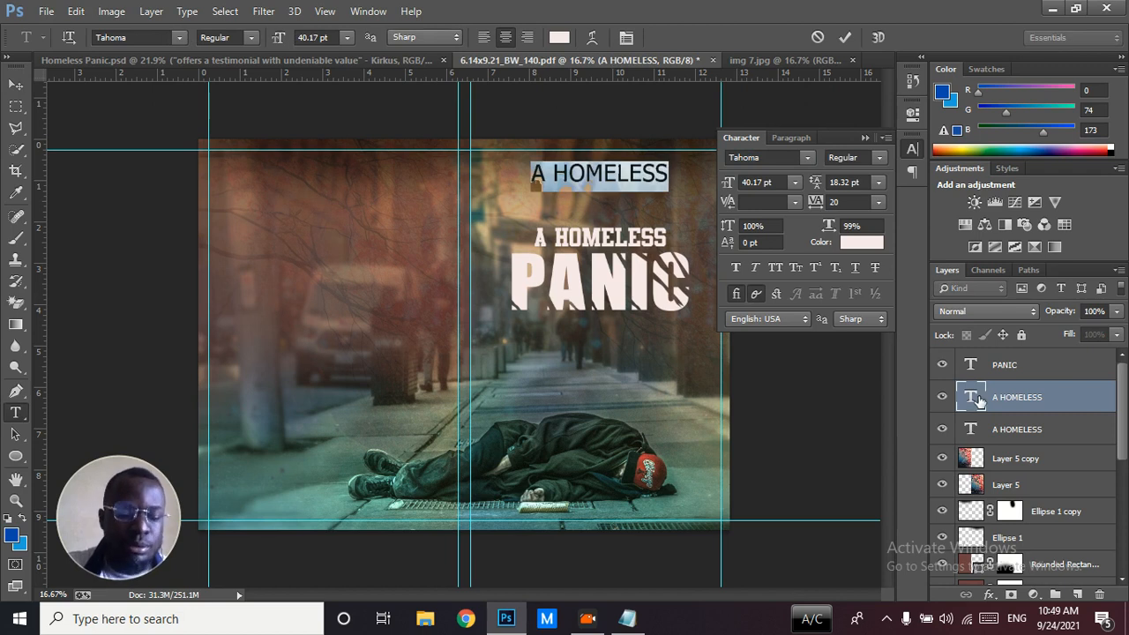
type("RICHARD RICHARD")
double_click(977, 399)
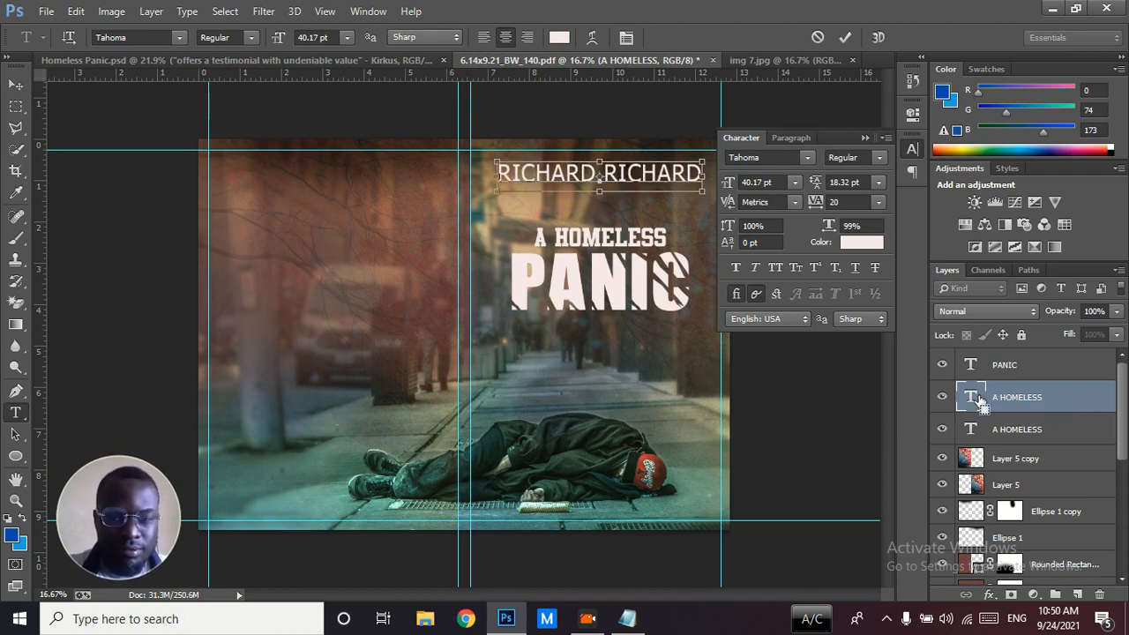
Reduce the author's name to 17.17 pt and nudge it up toward the front cover's upper edge
left_click_drag(730, 182, 709, 187)
left_click(997, 393)
key("v")
key("shift+Up")
key("shift+Up")
key("shift+Up")
key("shift+Up")
key("shift+Up")
key("shift+Up")
key("shift+Up")
key("shift+Up")
key("shift+Up")
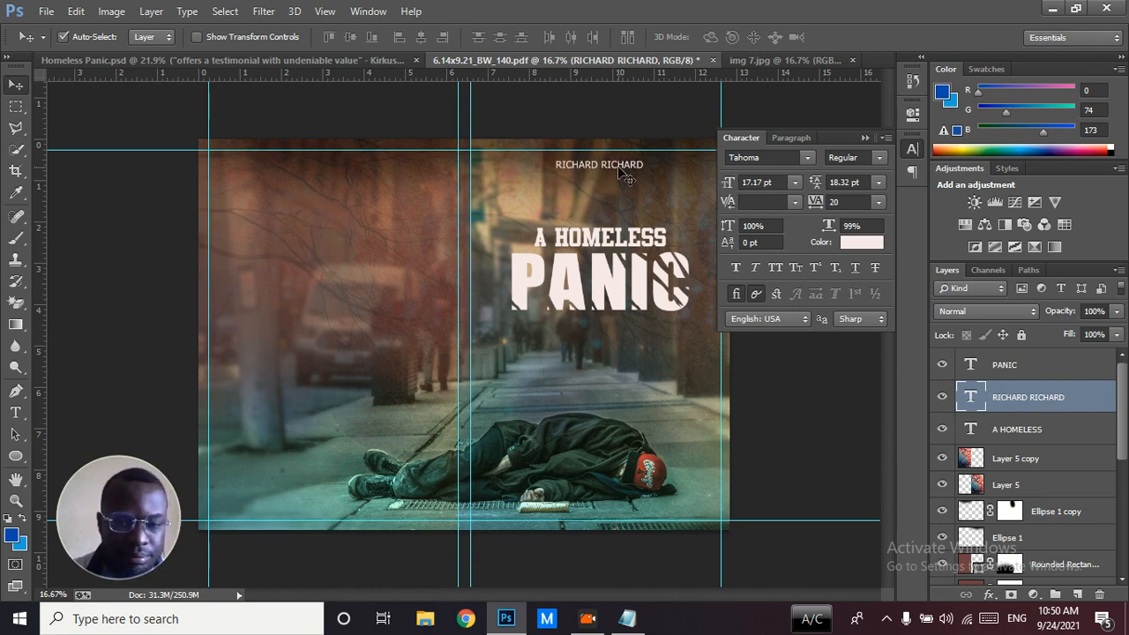
Group the "A HOMELESS" and "PANIC" text layers together
key("alt")
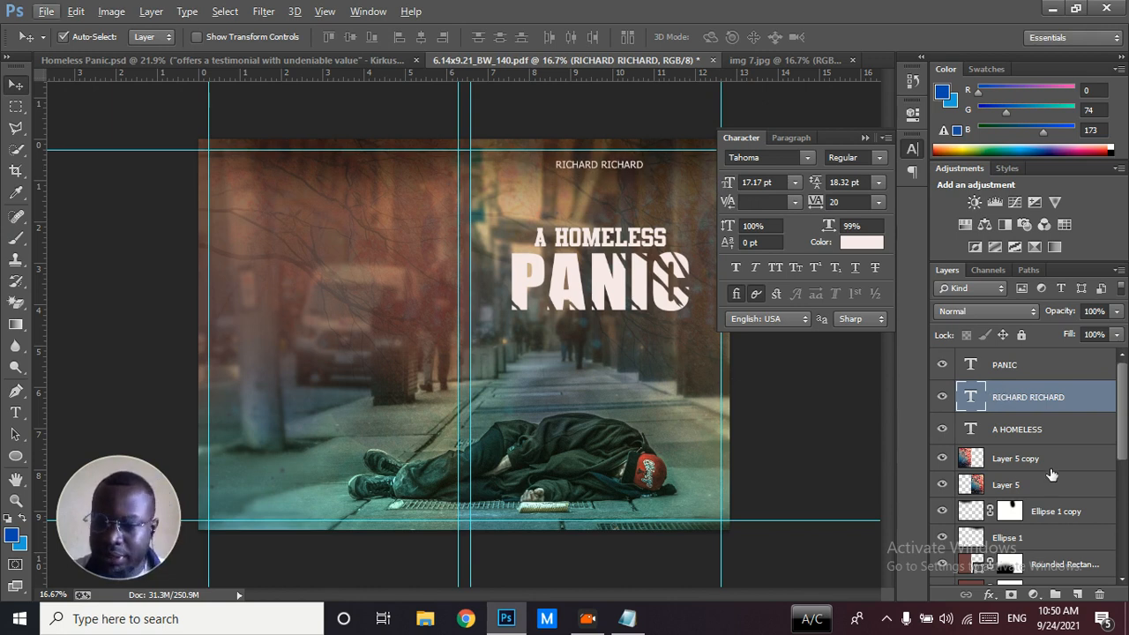
left_click(1041, 438)
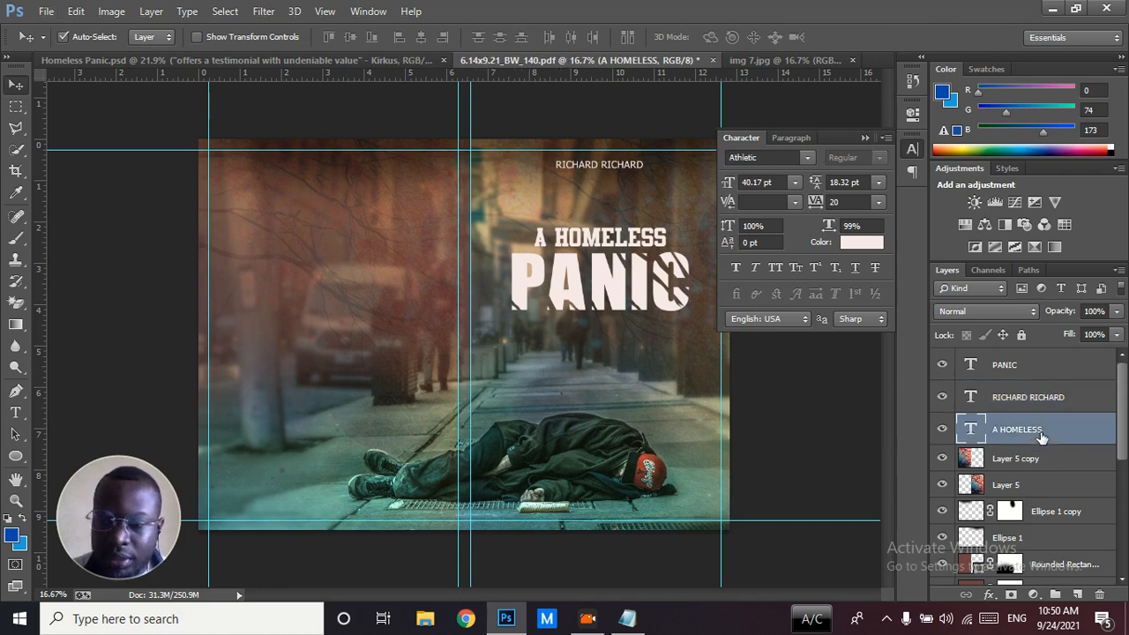
left_click(1027, 367, "ctrl")
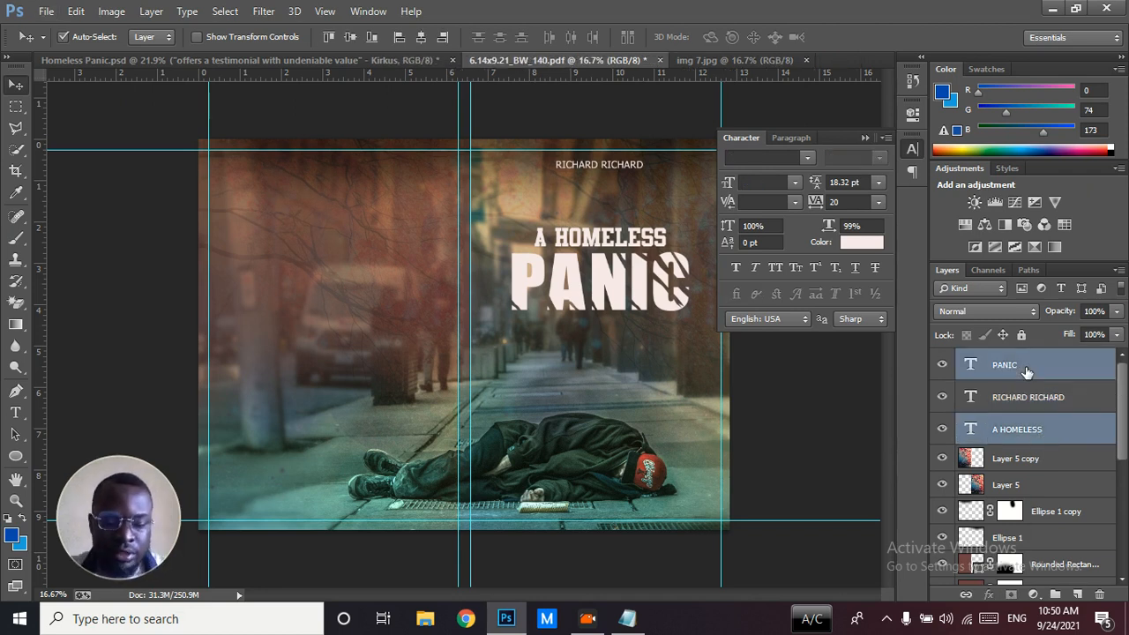
key("ctrl+g")
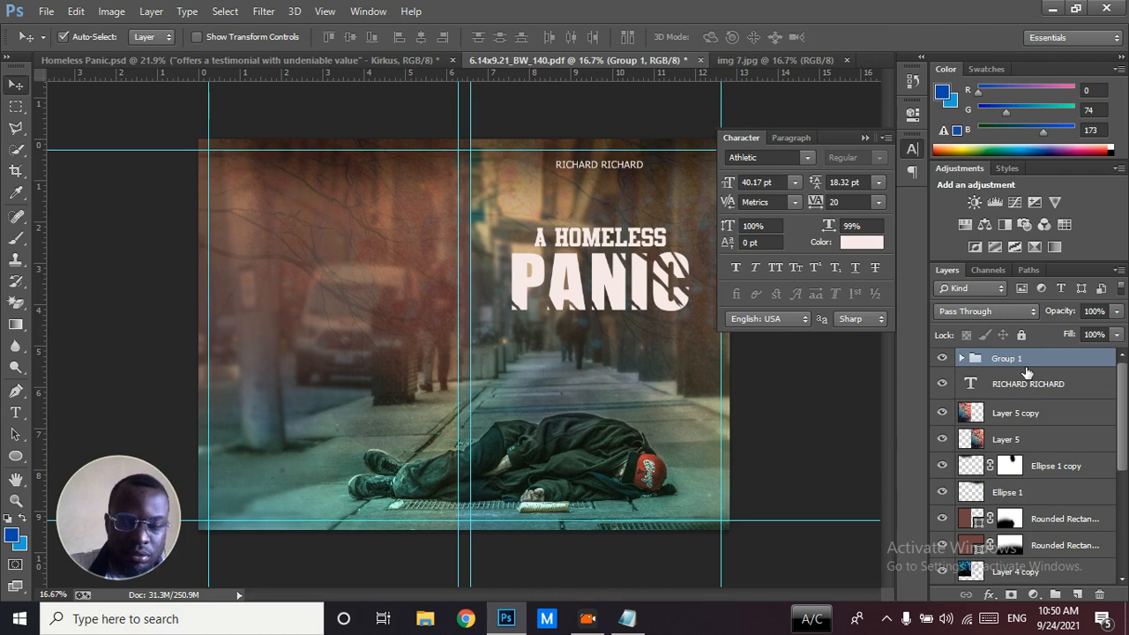
Duplicate the title group and move the copy to the upper part of the back cover
key("ctrl+j")
key("ctrl+t")
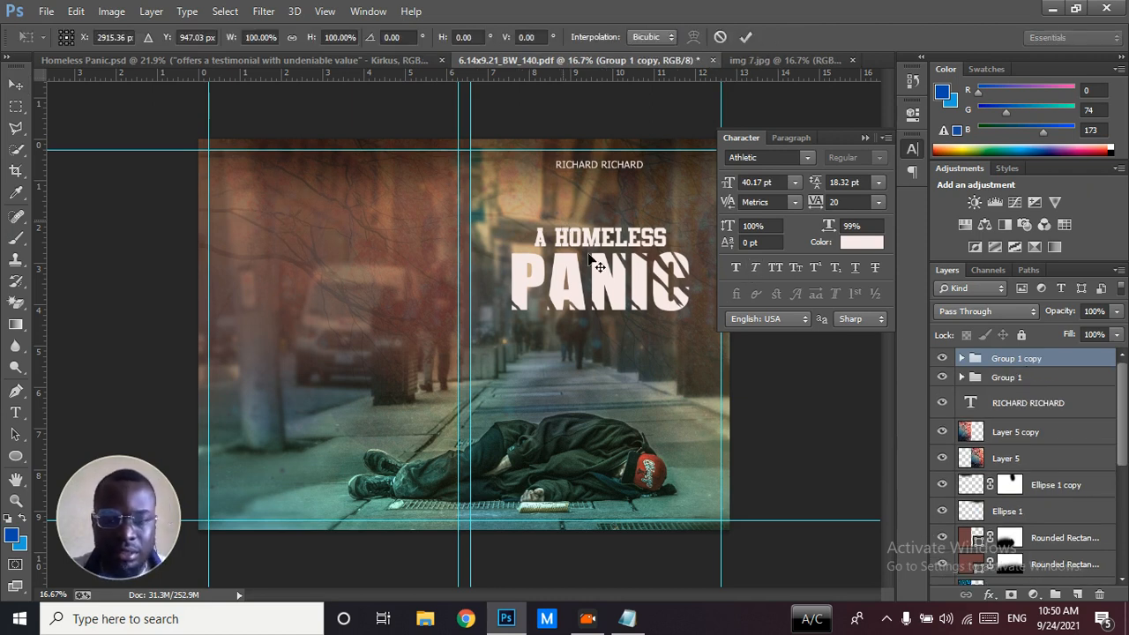
left_click_drag(605, 279, 346, 214)
key("Return")
Scale the back cover's title group down to about 38% around its centre
key("ctrl+t")
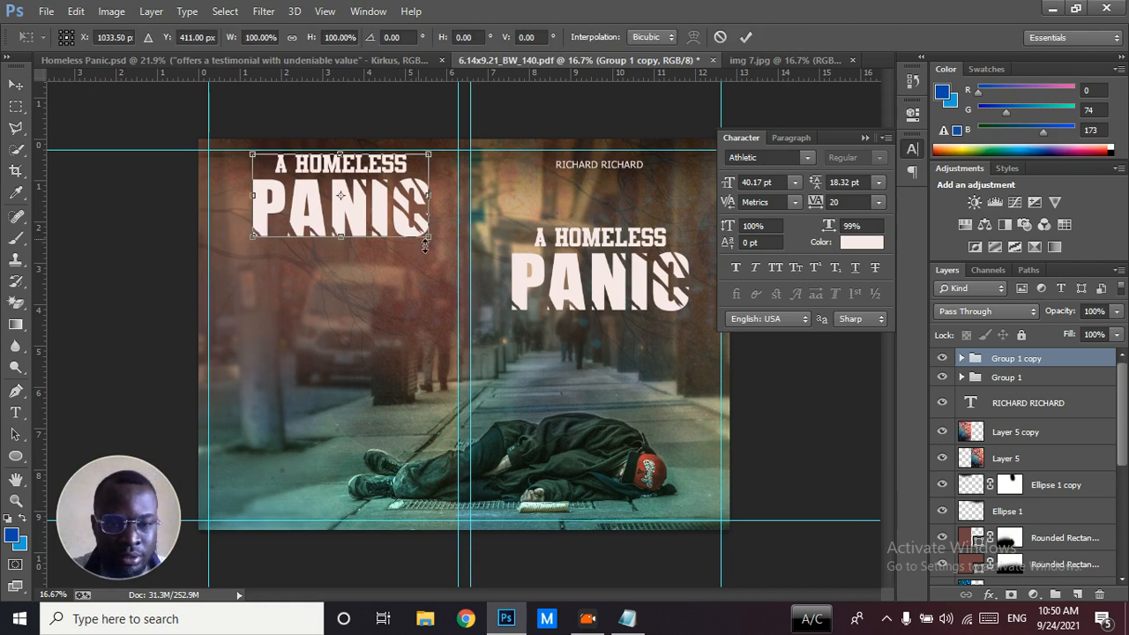
left_click_drag(431, 240, 389, 177)
key("Return")
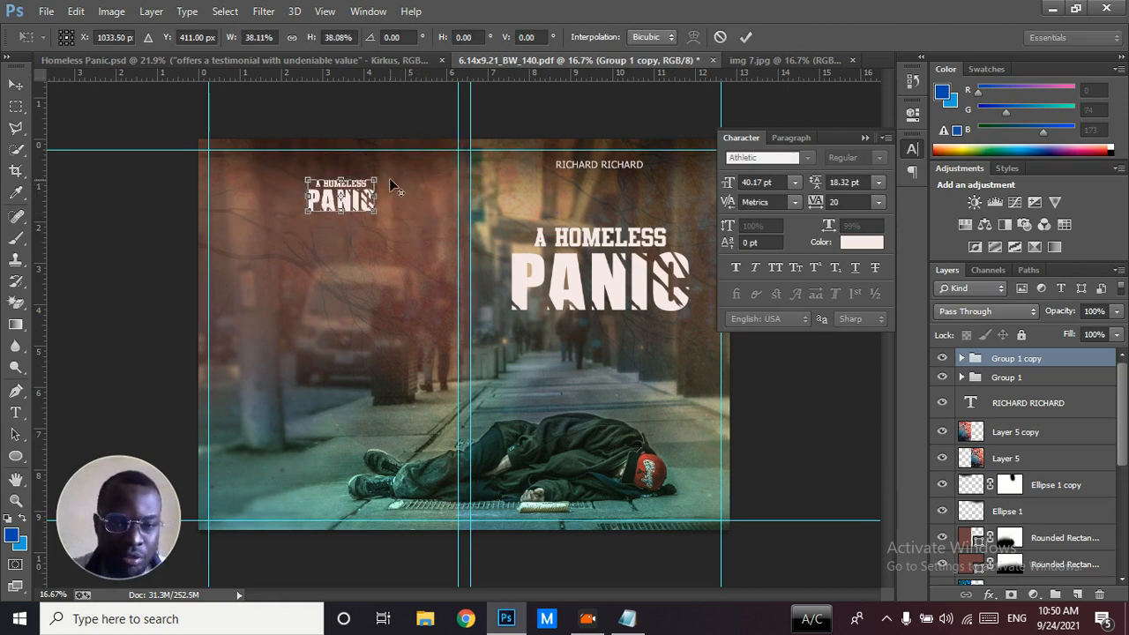
Nudge the small back-cover title up close to the upper guide and slightly to the left
key("shift+Up")
key("shift+Up")
key("shift+Up")
key("shift+Up")
key("shift+Up")
key("shift+Up")
key("shift+Up")
key("shift+Up")
key("shift+Up")
key("shift+Up")
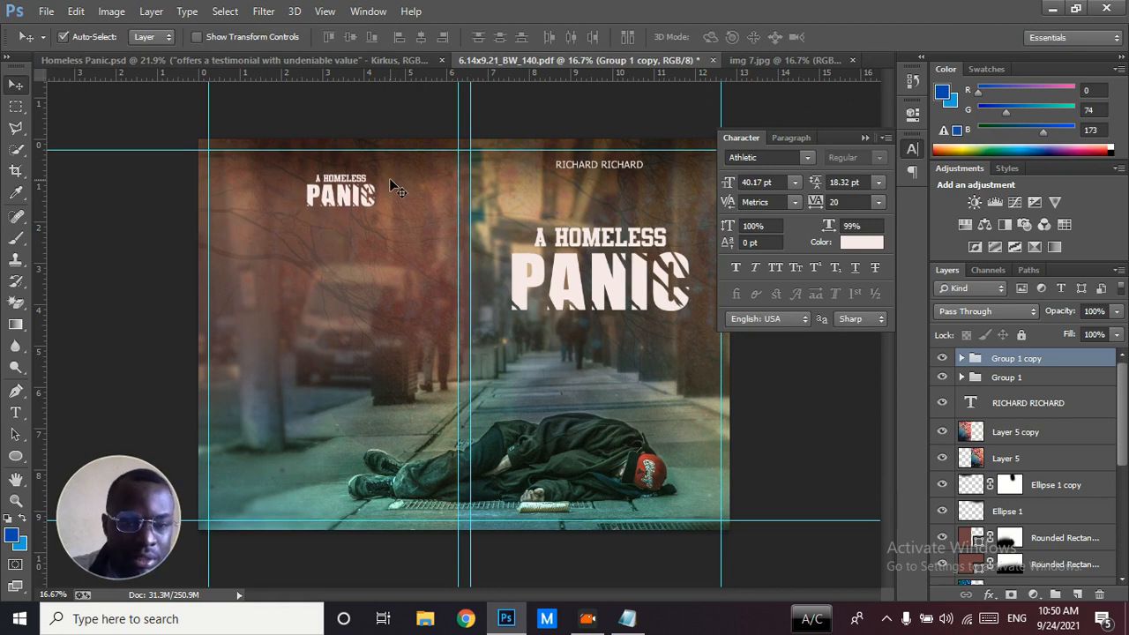
key("shift+Up")
key("shift+Up")
key("shift+Up")
key("shift+Up")
key("shift+Left")
key("shift+Left")
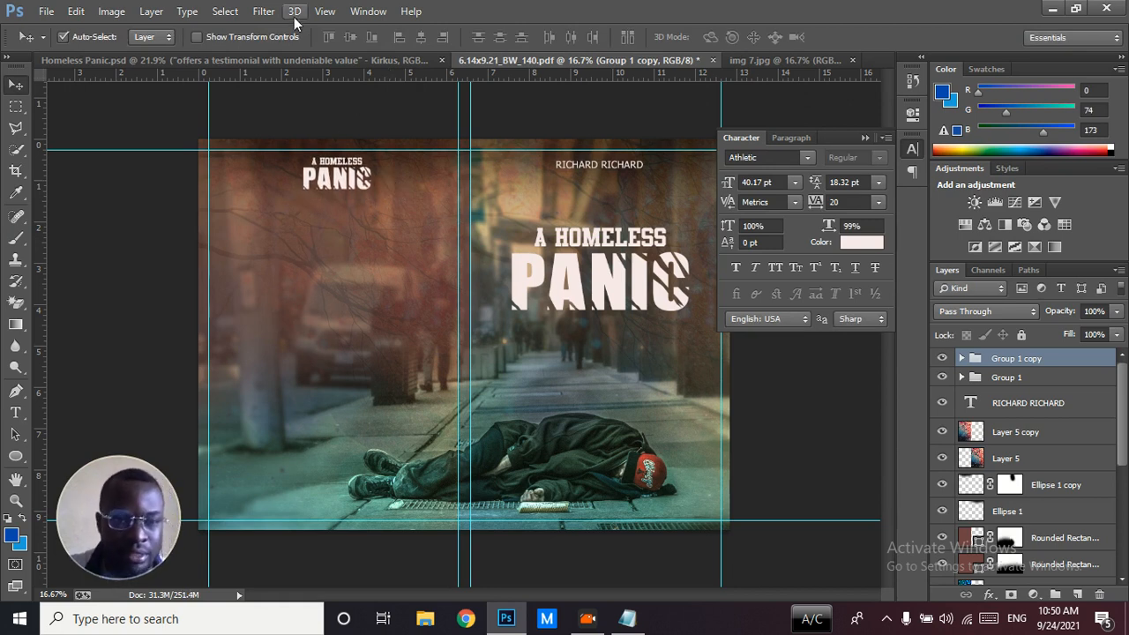
Check the subtitle in Homeless Panic.psd and add "THE HOMELESS EXPERIENCE IN AMERICA" below the template's front "PANIC", using a copy of the author's name
left_click(302, 60)
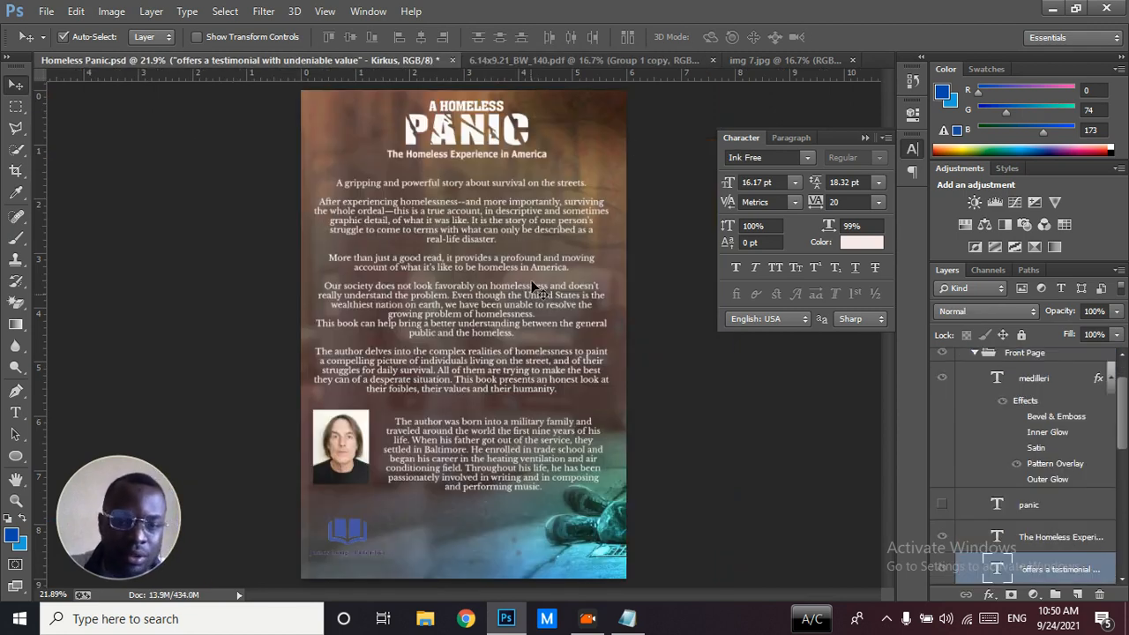
left_click(533, 61)
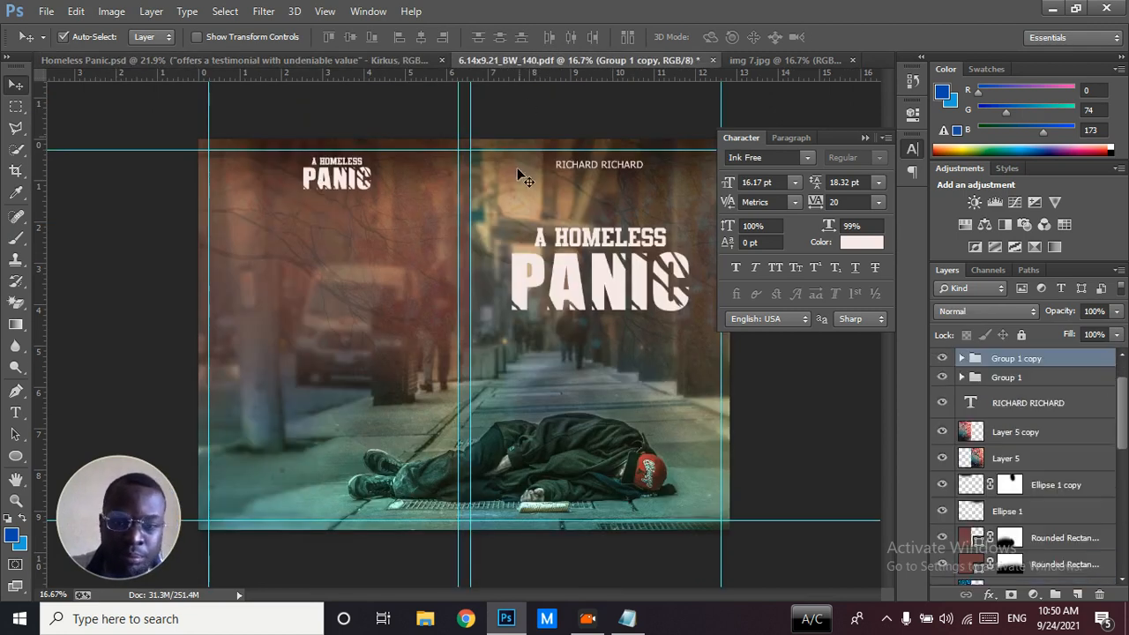
left_click_drag(593, 164, 594, 328)
double_click(970, 404)
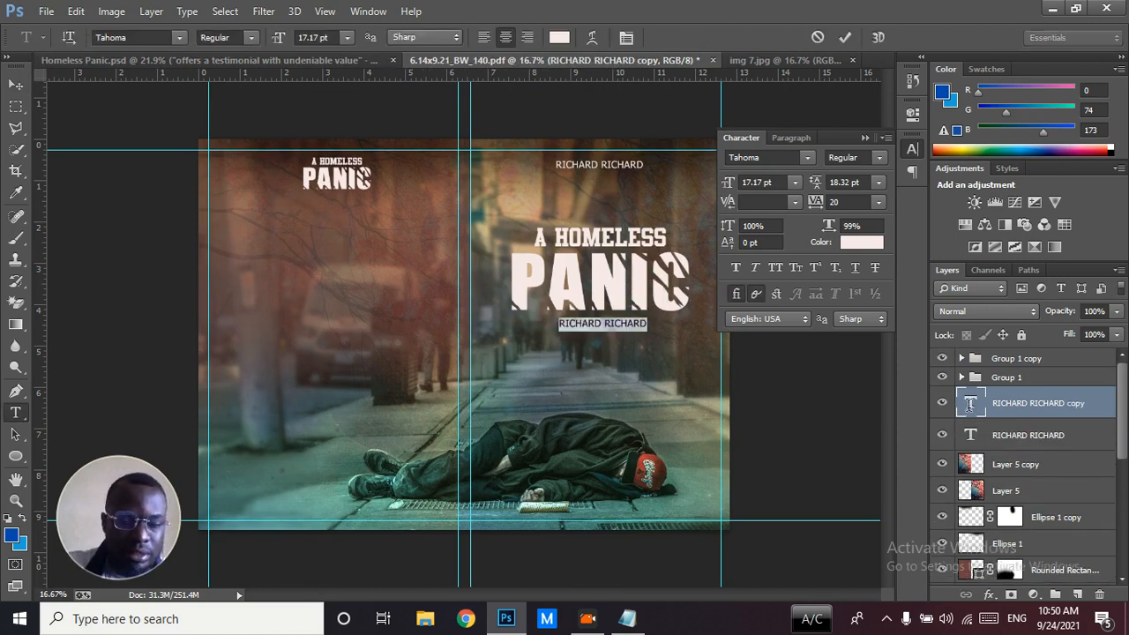
type("THE HOMELESS EXPERIENCE IN AMERI")
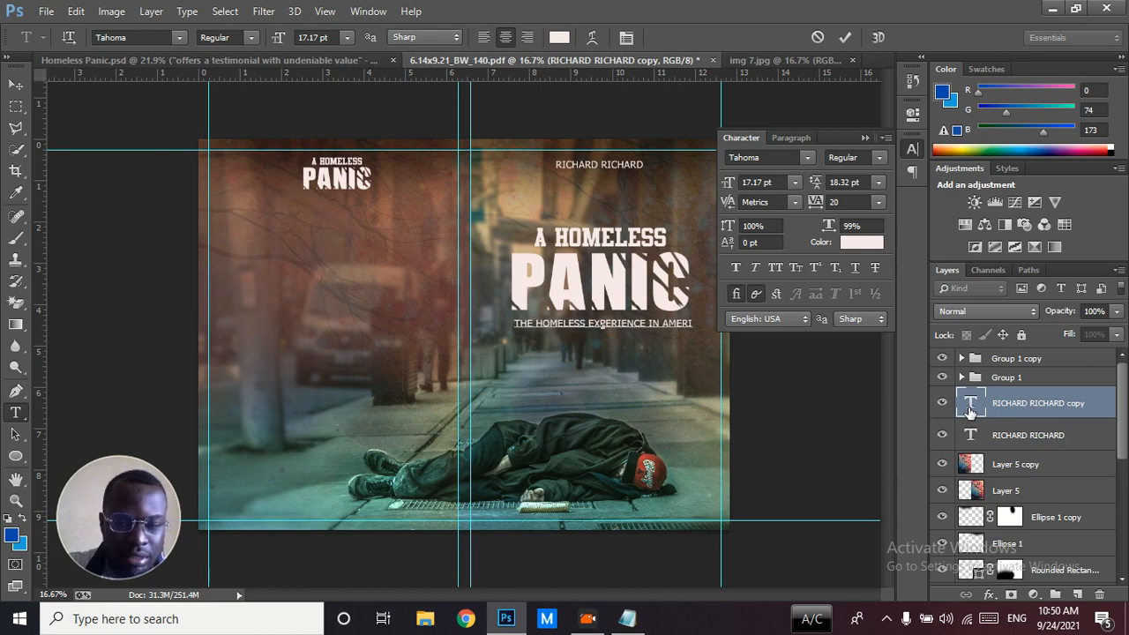
type("CA")
left_click(1023, 403)
key("v")
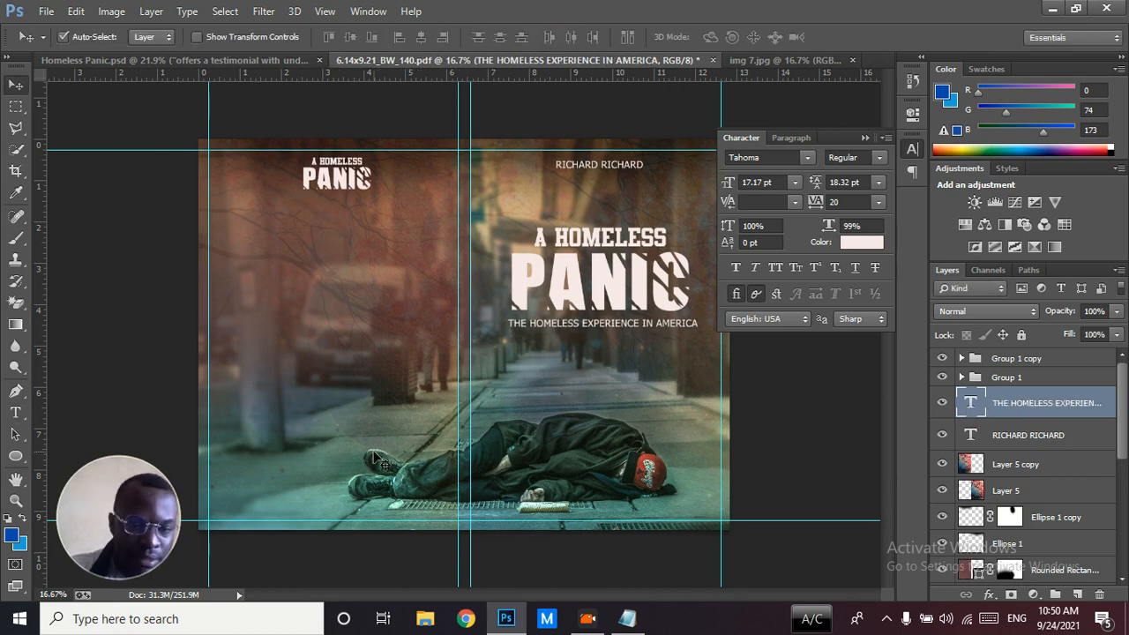
Unlock the Rounded Rectangle 2 layer, rename it isbn and move it to the top of the layer stack
scroll(1125, 403, "down", 3)
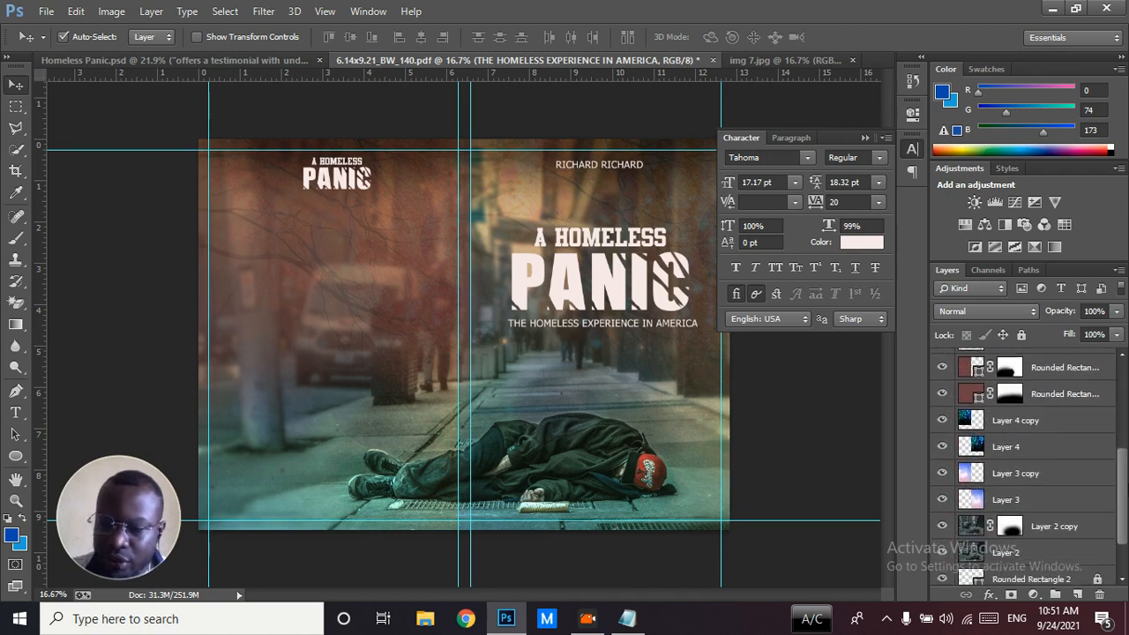
scroll(1023, 466, "down", 2)
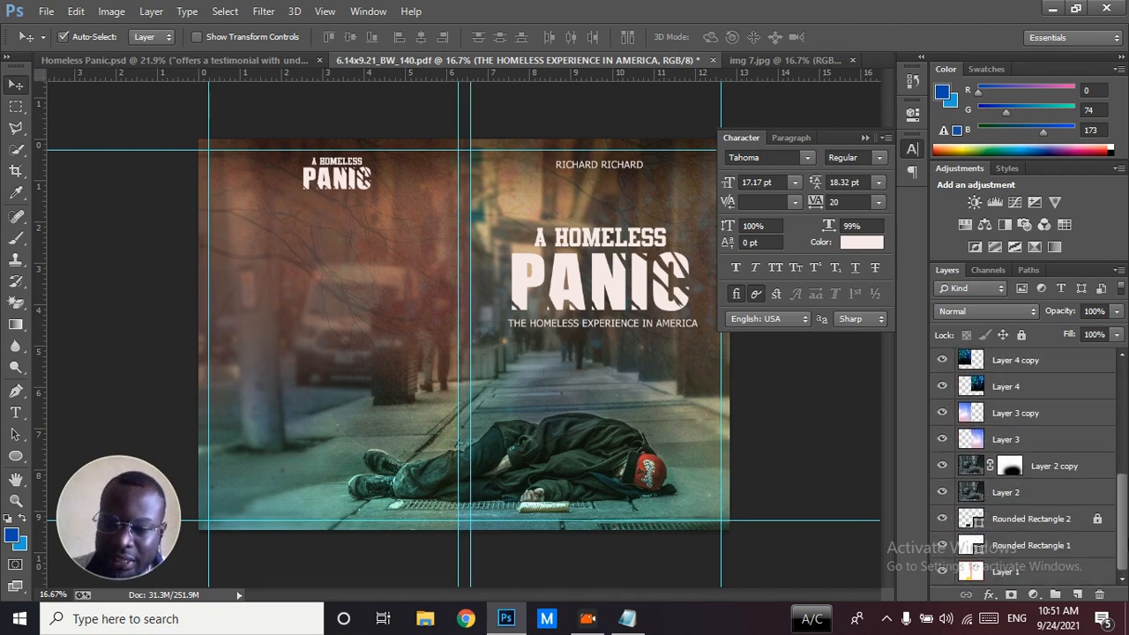
left_click(1060, 522)
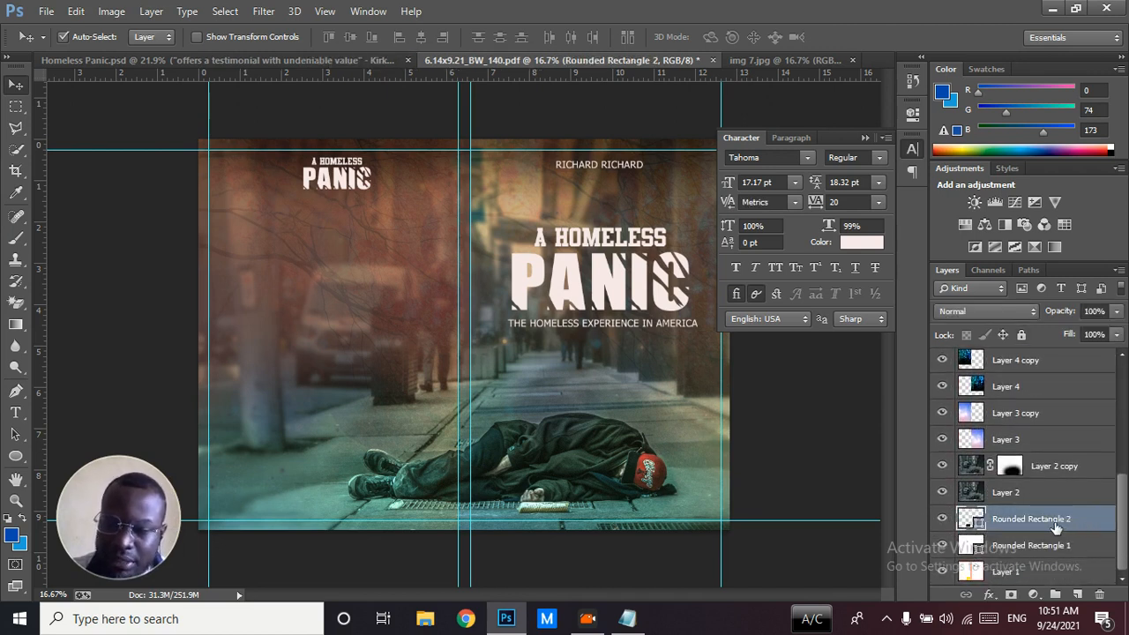
double_click(1049, 520)
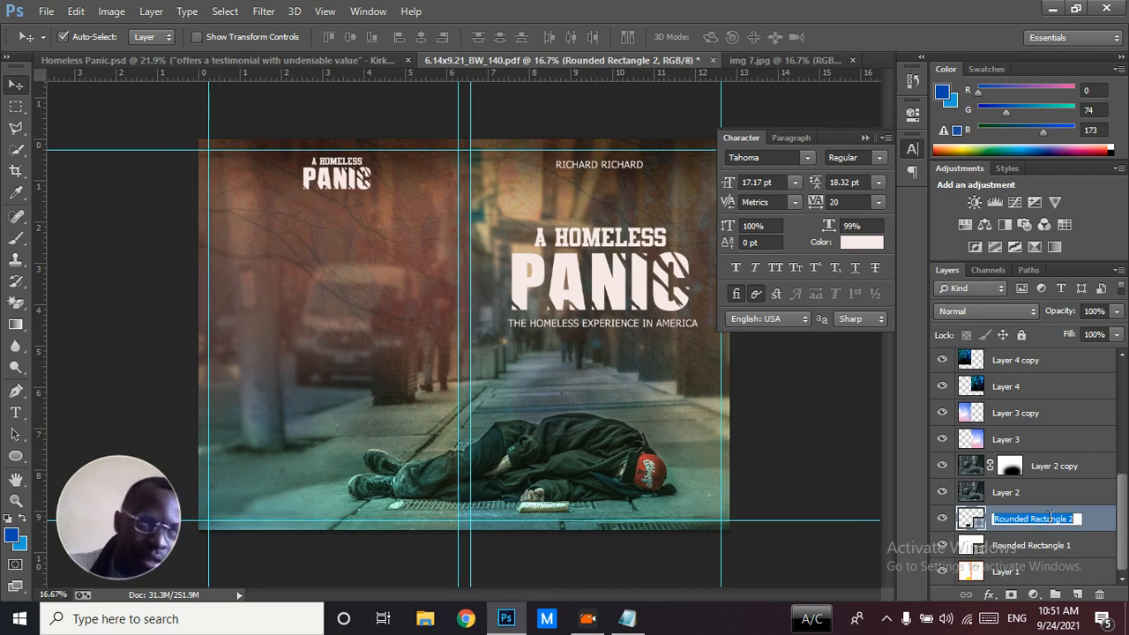
type("B")
key("Return")
left_click_drag(1043, 526, 1037, 351)
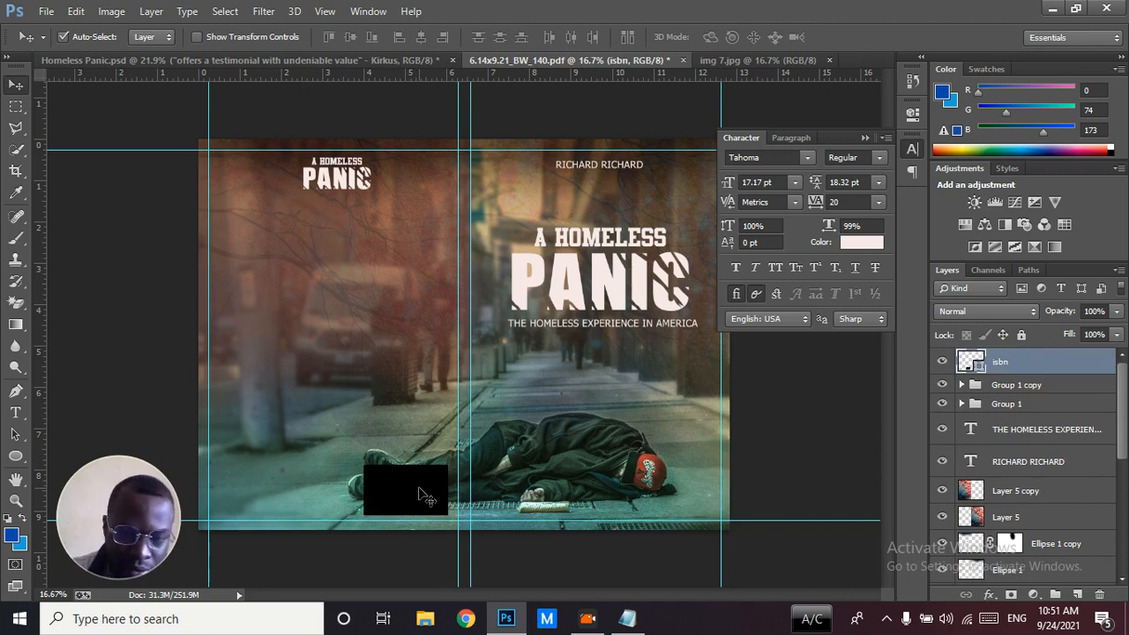
Compare the template with the back cover in Homeless Panic.psd and hide the template's isbn layer
left_click(279, 61)
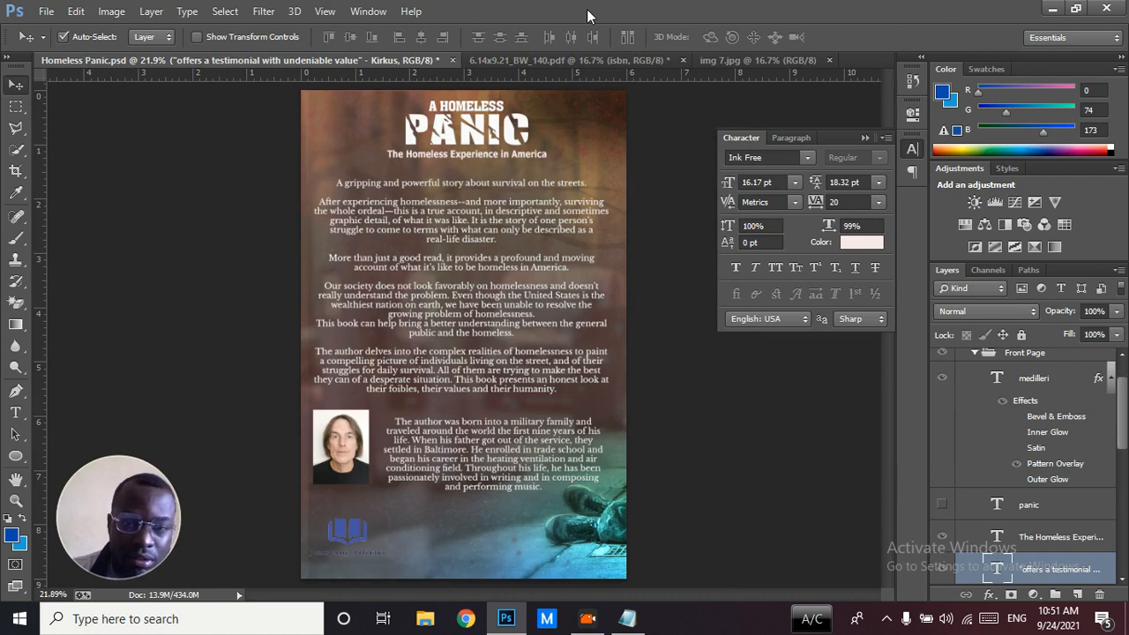
key("ctrl+minus")
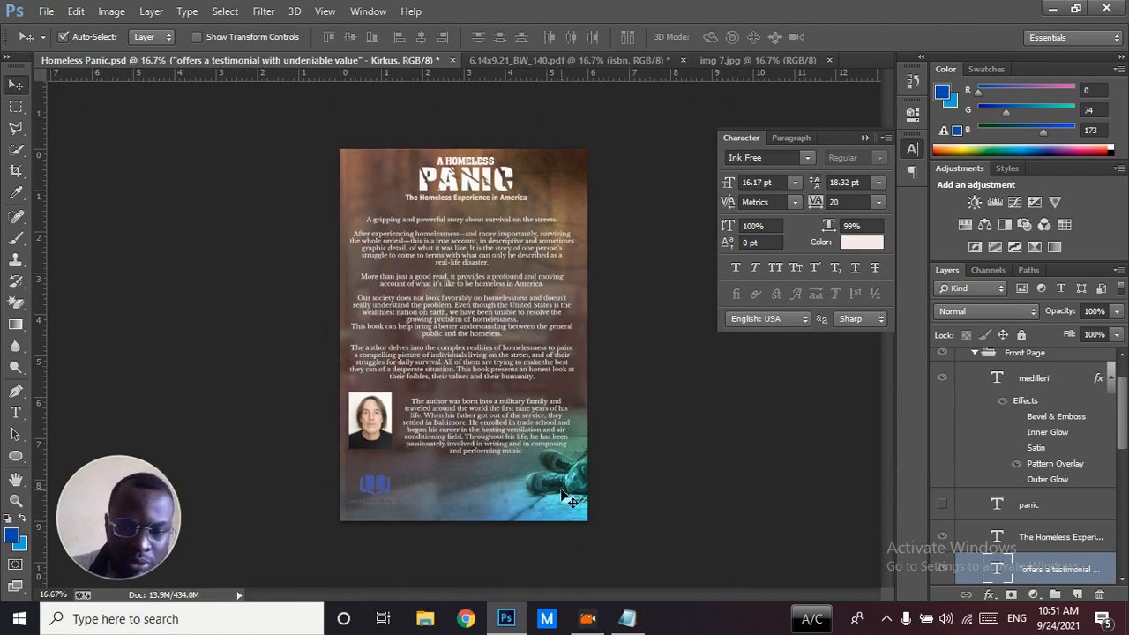
left_click(564, 60)
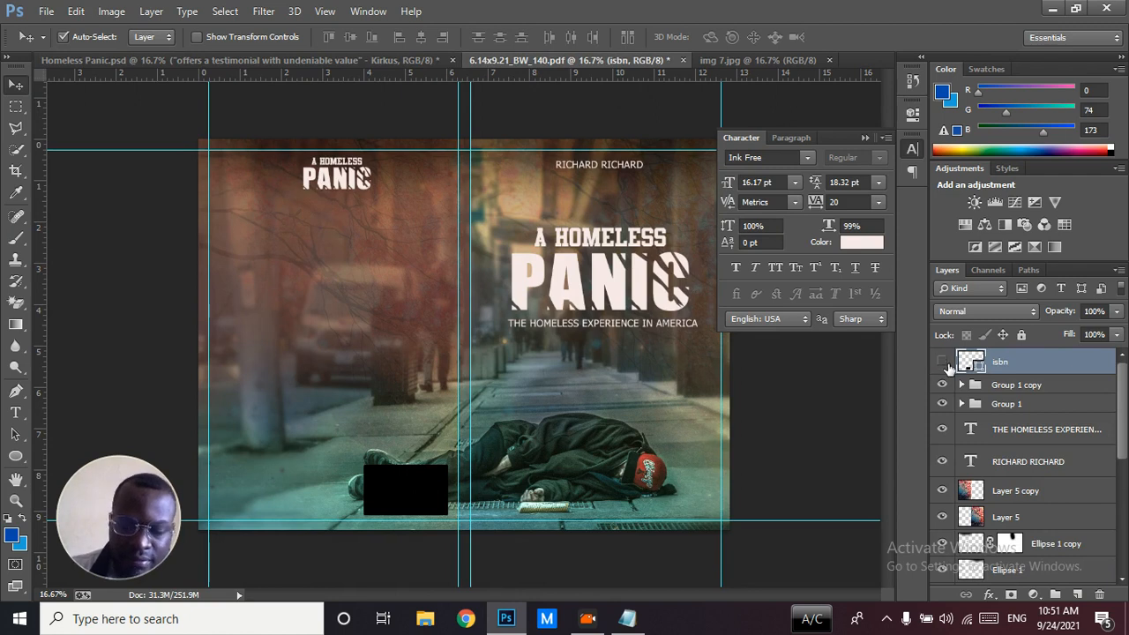
left_click(942, 363)
Examine the publisher logo near the lower edge of the back cover in Homeless Panic.psd
left_click(264, 60)
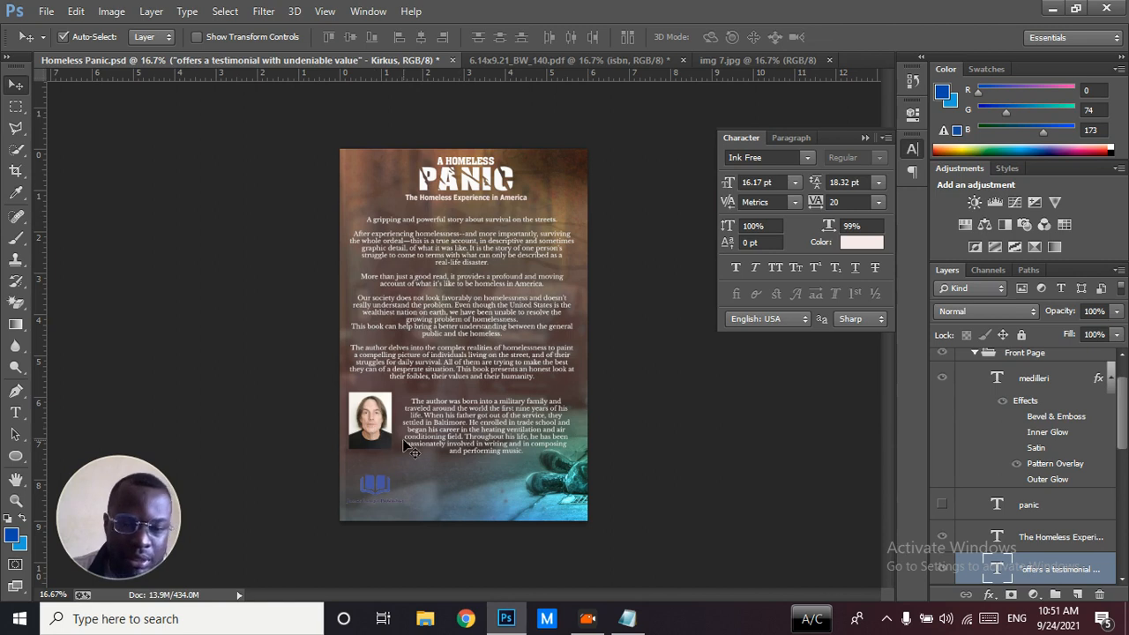
left_click(381, 489)
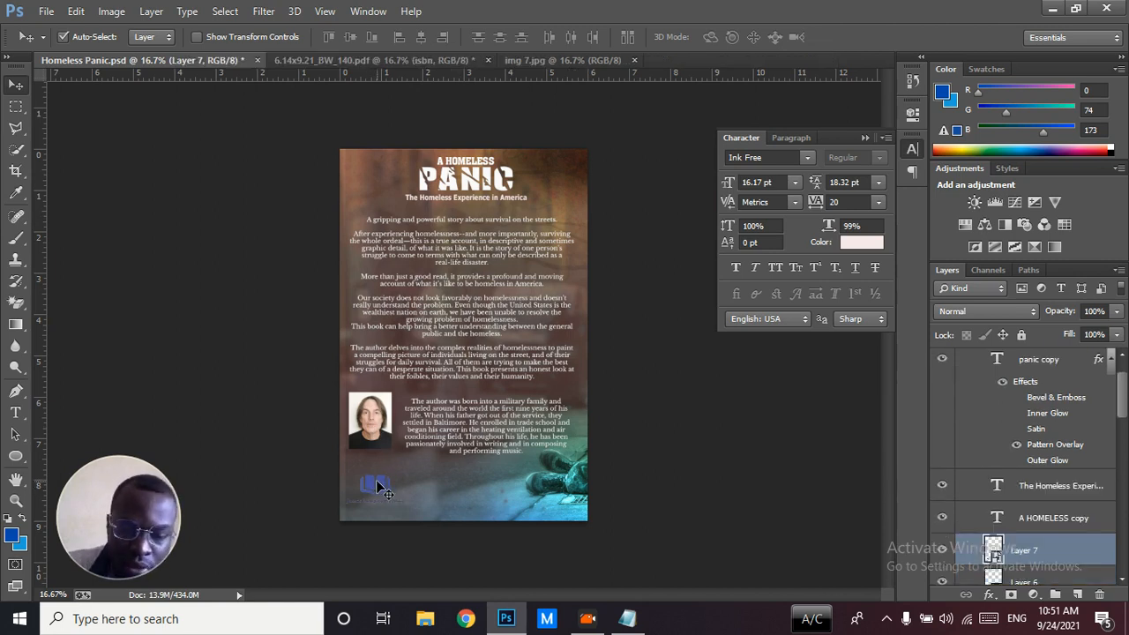
key("ctrl+plus")
scroll(632, 347, "down", 1)
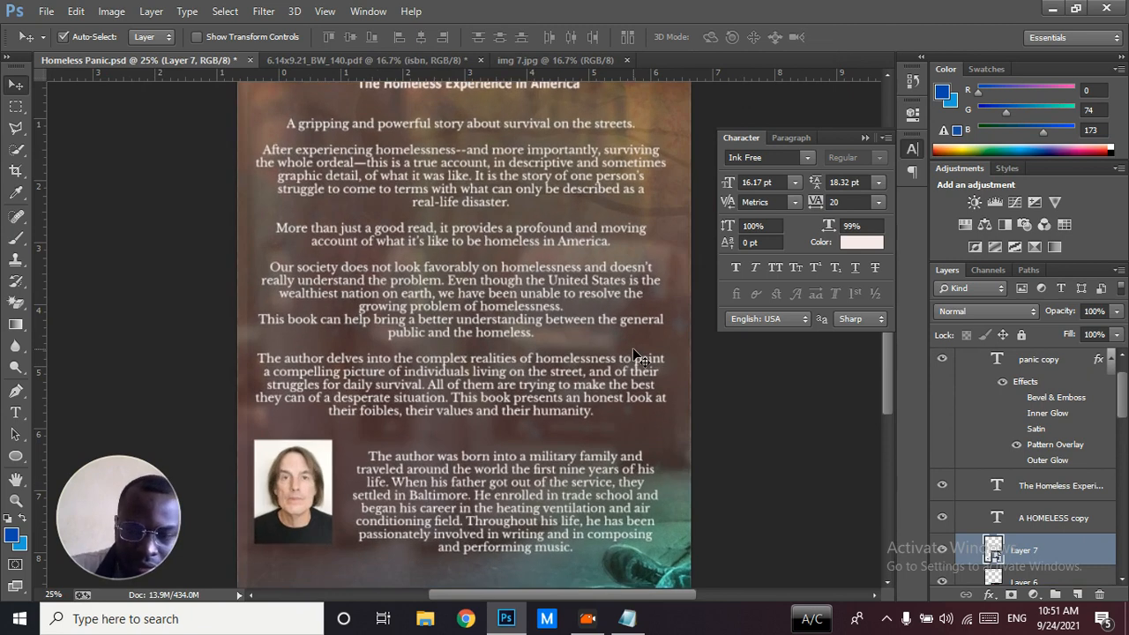
key("ctrl+plus")
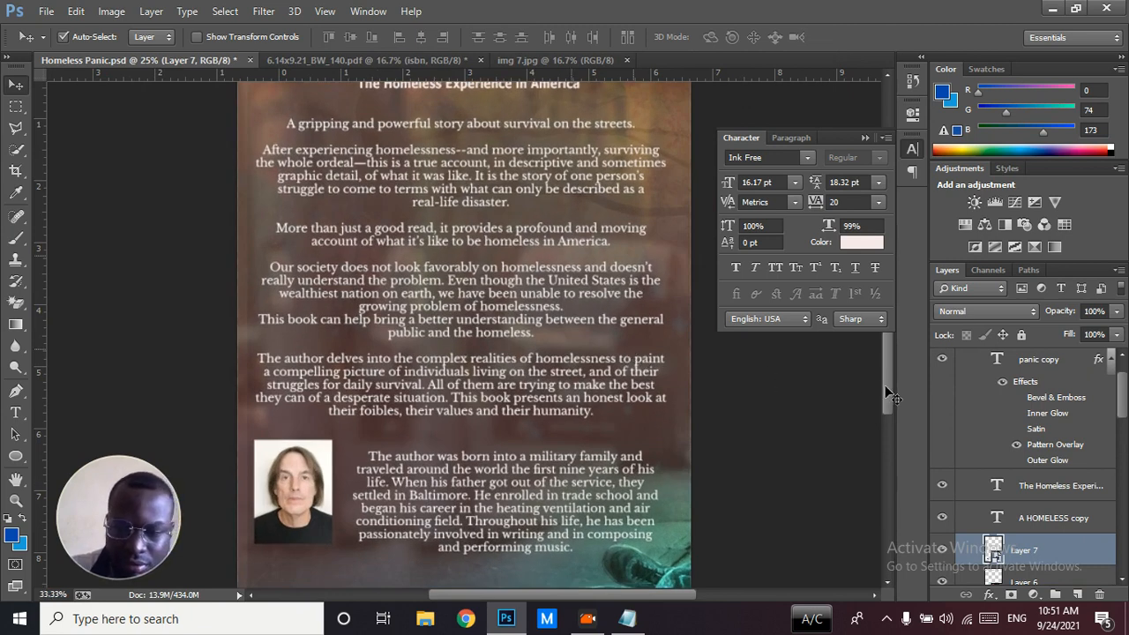
left_click_drag(885, 381, 888, 439)
key("ctrl+plus")
key("ctrl+plus")
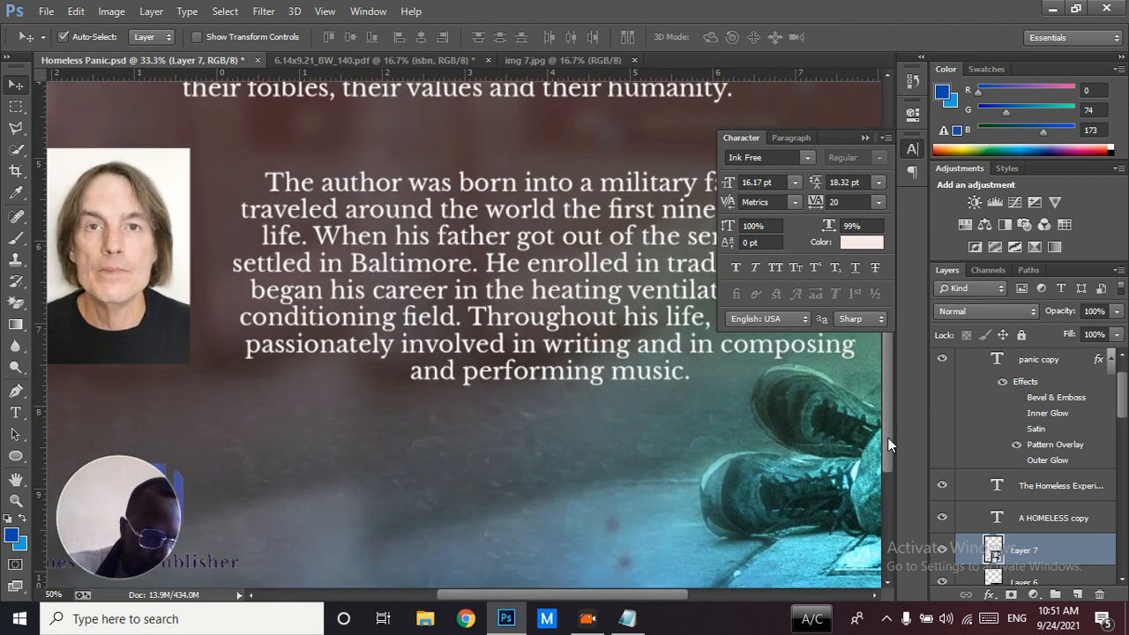
left_click_drag(888, 444, 890, 483)
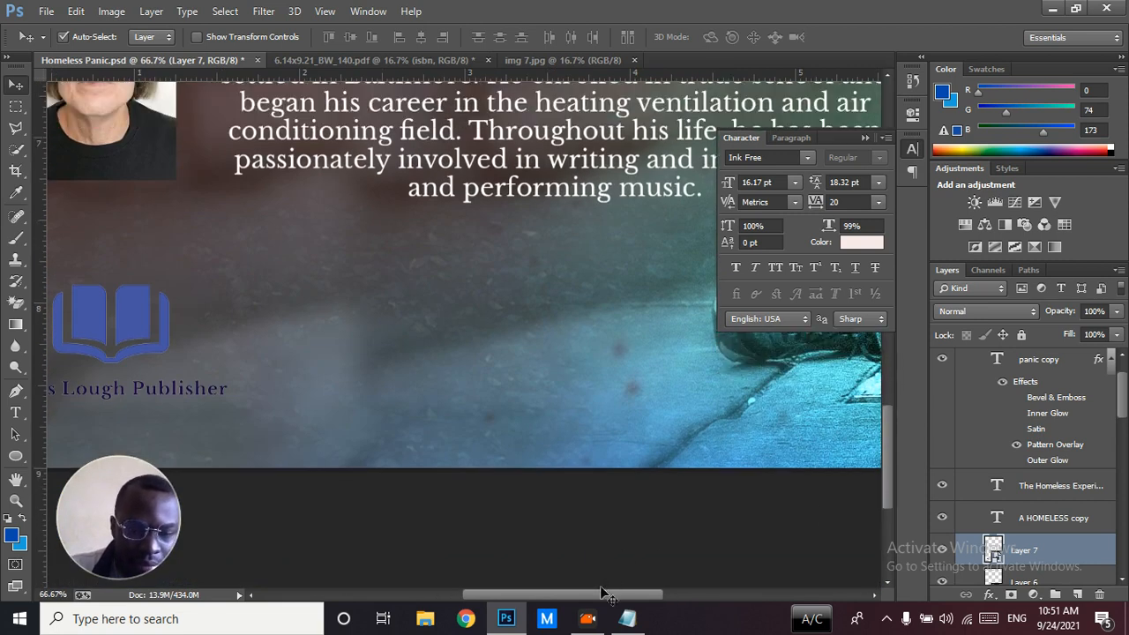
left_click_drag(591, 598, 533, 600)
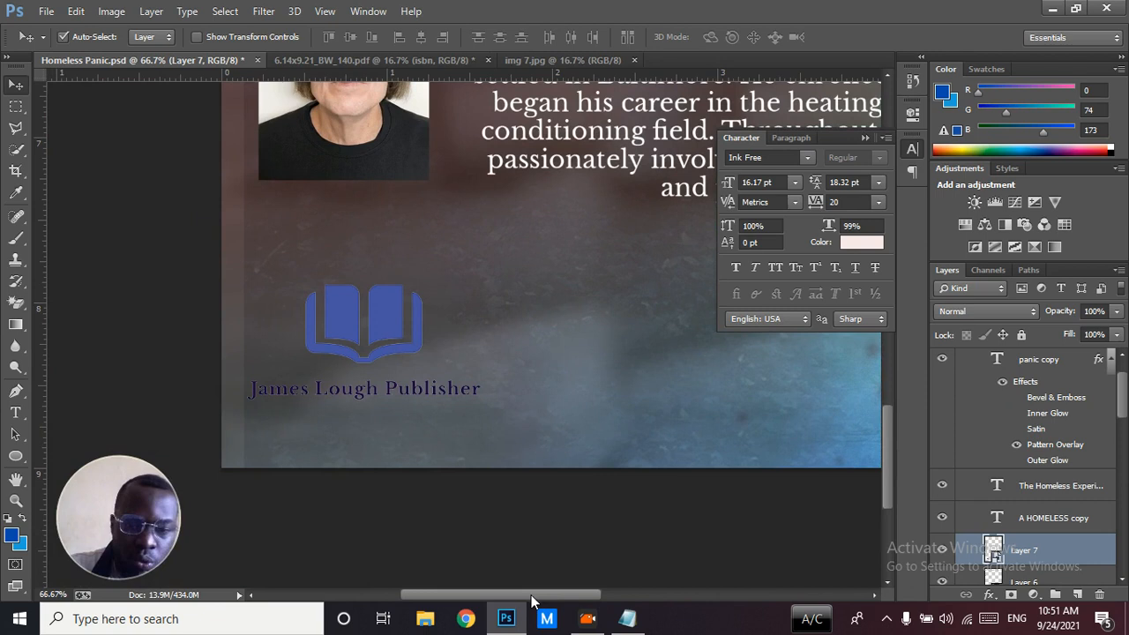
key("ctrl+0")
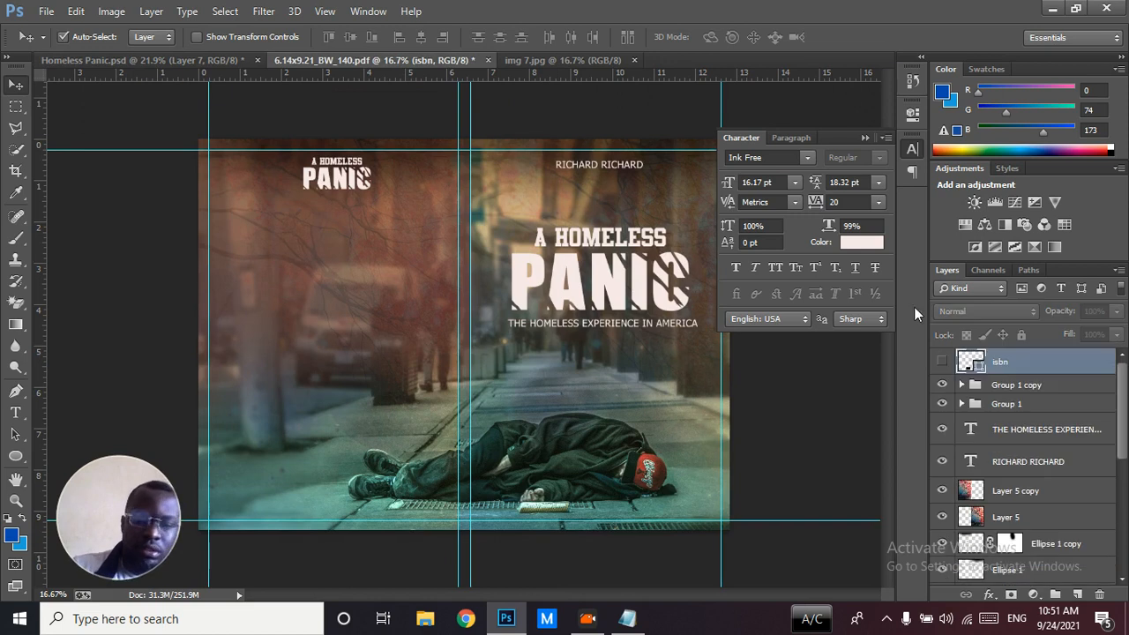
Display the front cover in Homeless Panic.psd by hiding Group 2 and compare it with the template's front
left_click(211, 60)
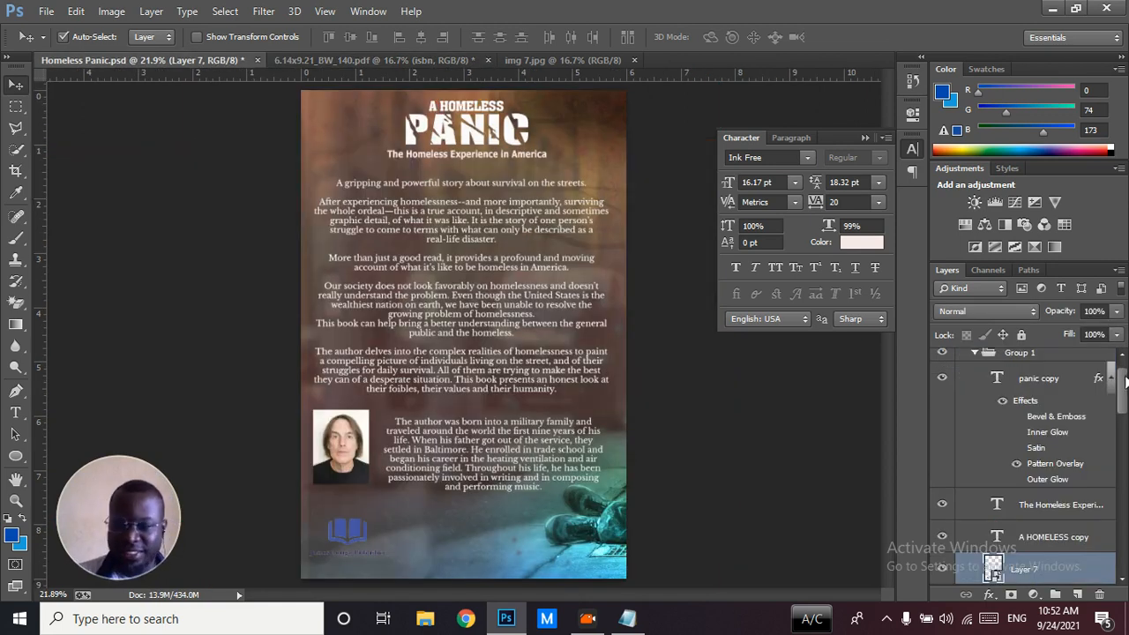
scroll(1125, 388, "up", 1)
left_click(961, 359)
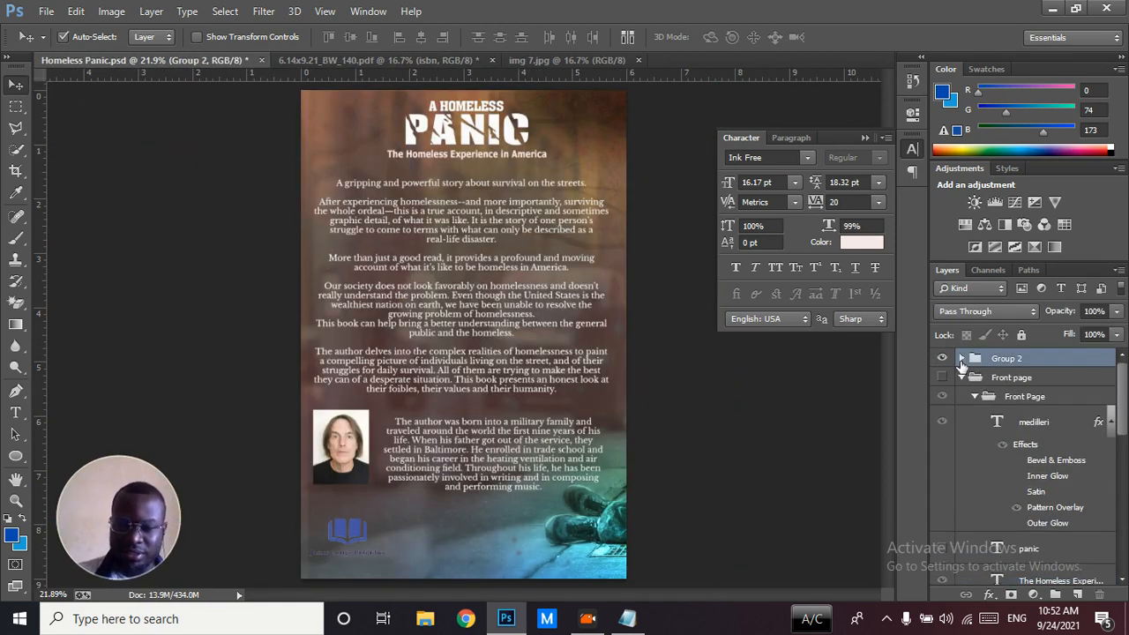
left_click(942, 358)
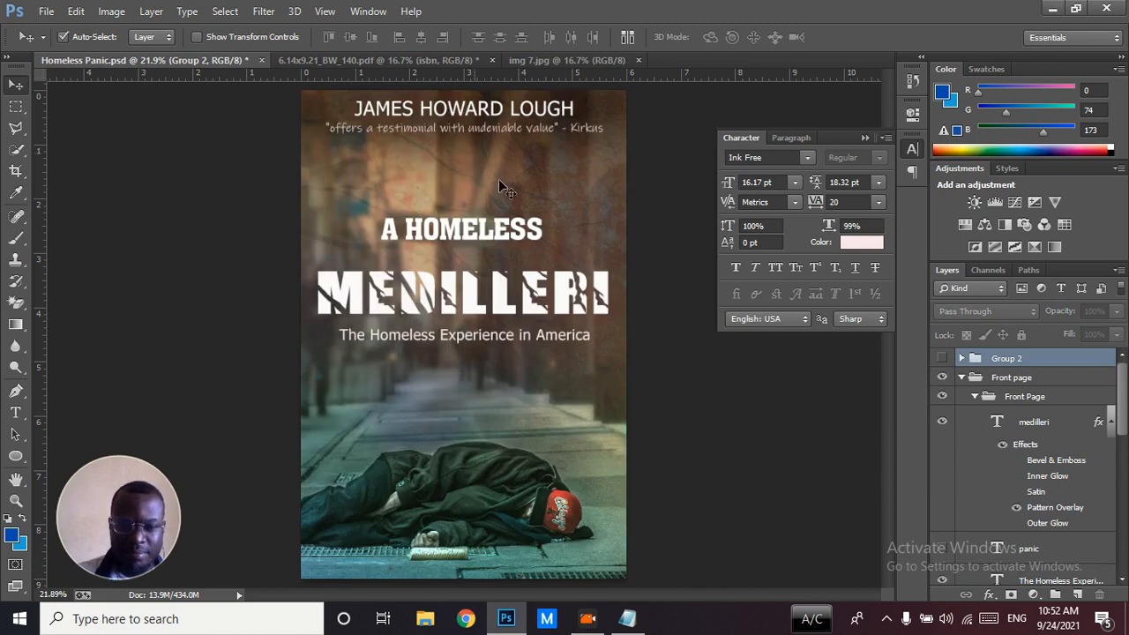
left_click(474, 303)
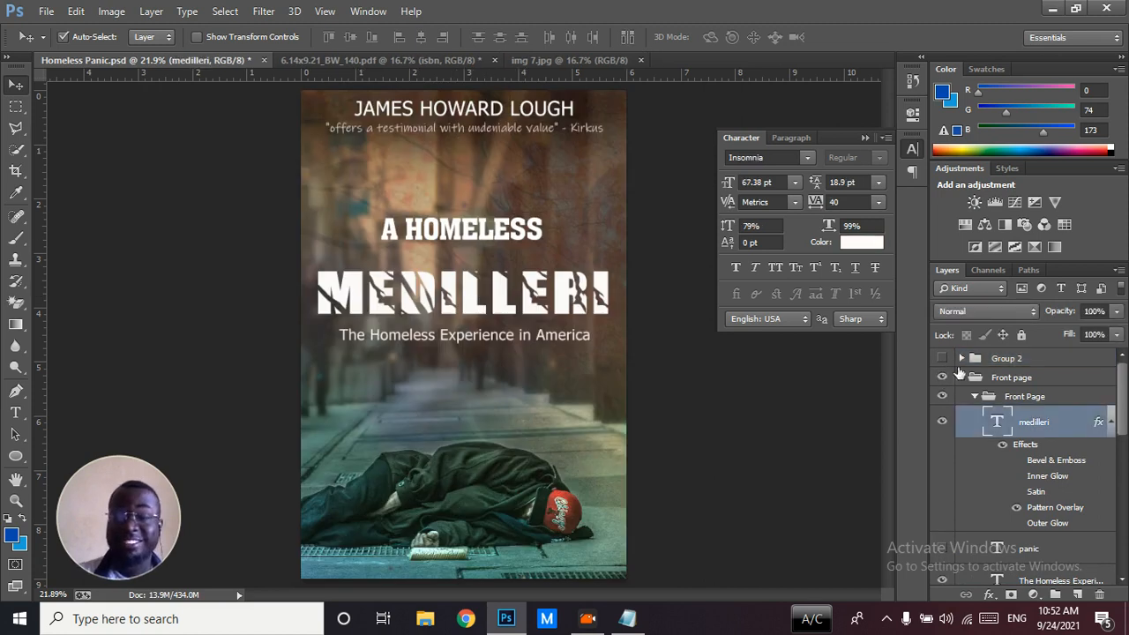
left_click(362, 60)
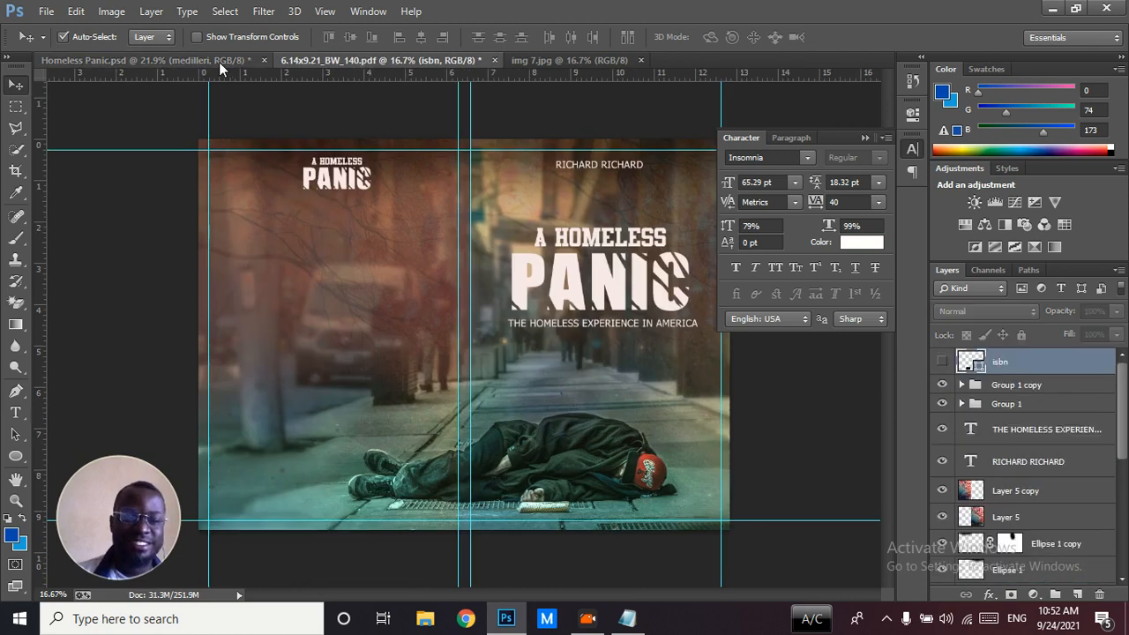
left_click(216, 60)
left_click(349, 60)
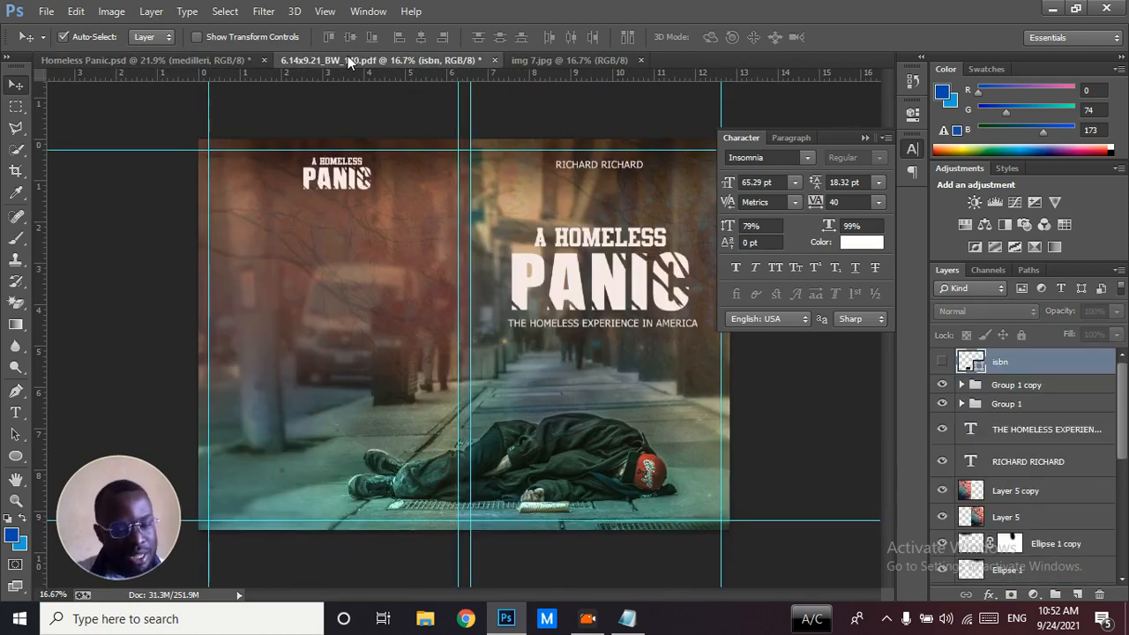
Save the template cover as a JPEG named HOMELESS COVER TEST in the ASSETS folder and accept the export options
key("ctrl+shift+s")
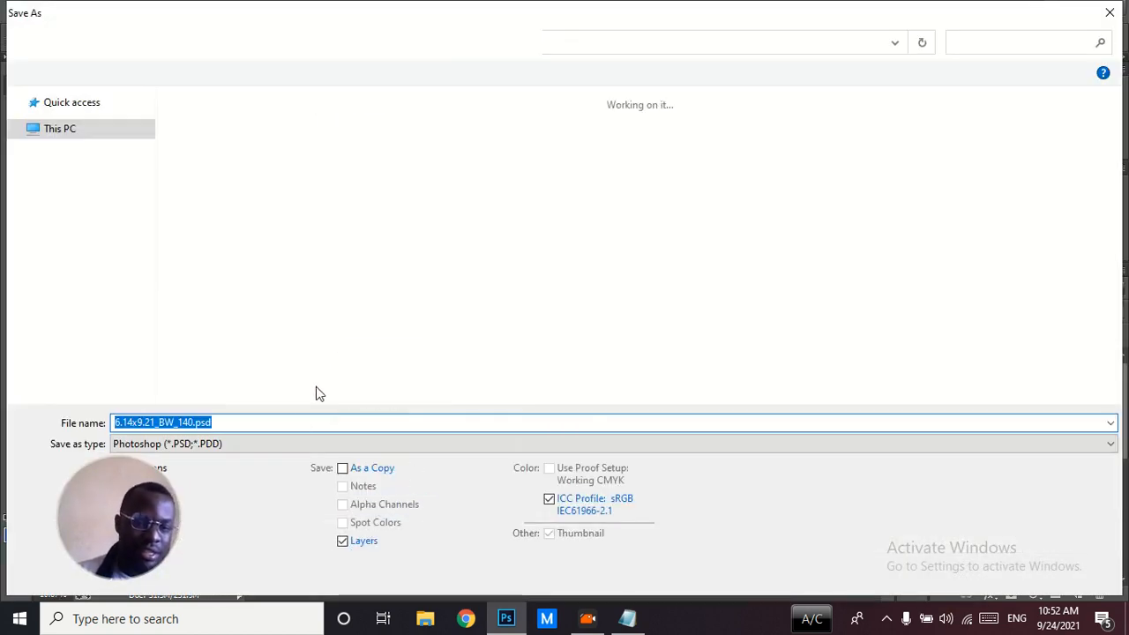
left_click(275, 449)
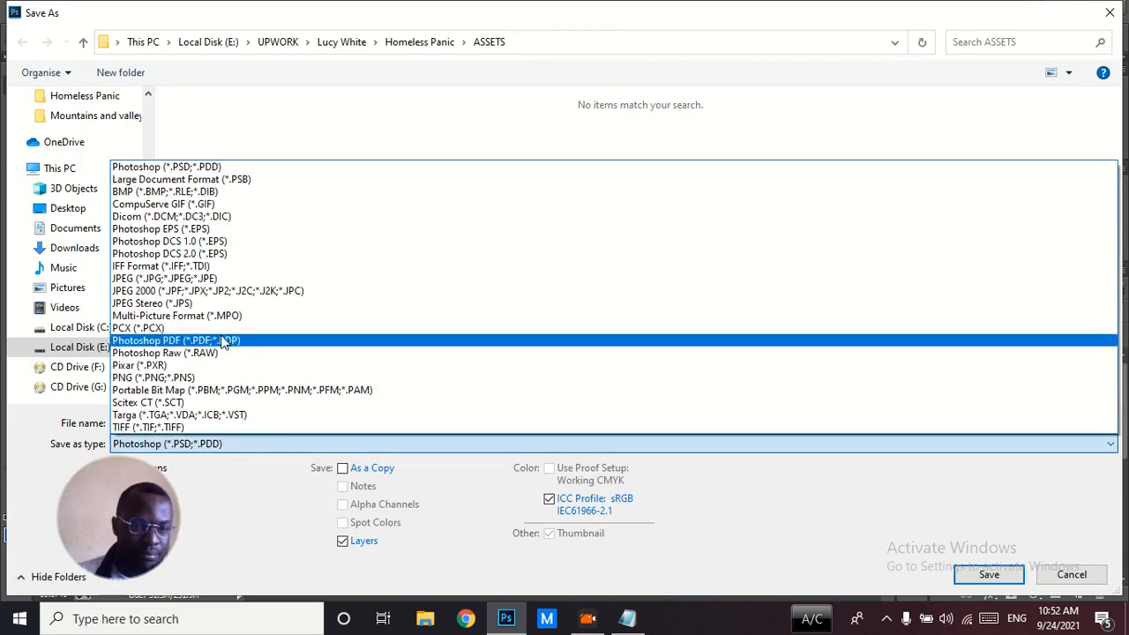
left_click(223, 278)
double_click(228, 422)
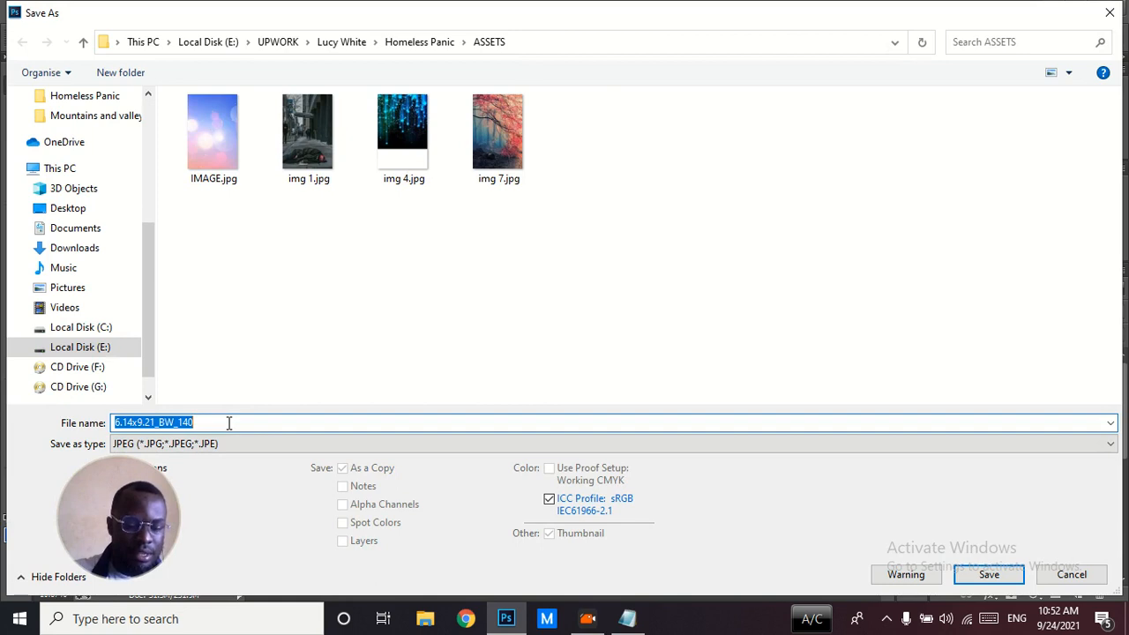
type("HOME")
key("BackSpace")
key("BackSpace")
key("BackSpace")
key("BackSpace")
type("HOMELESS CO")
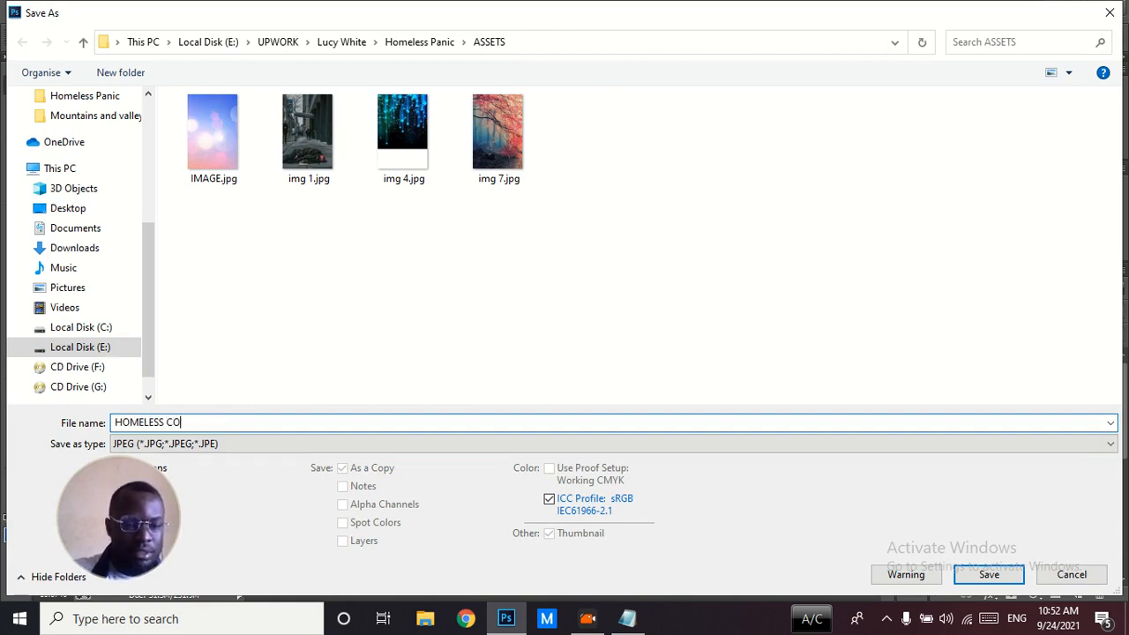
type("VER TEXT")
key("Return")
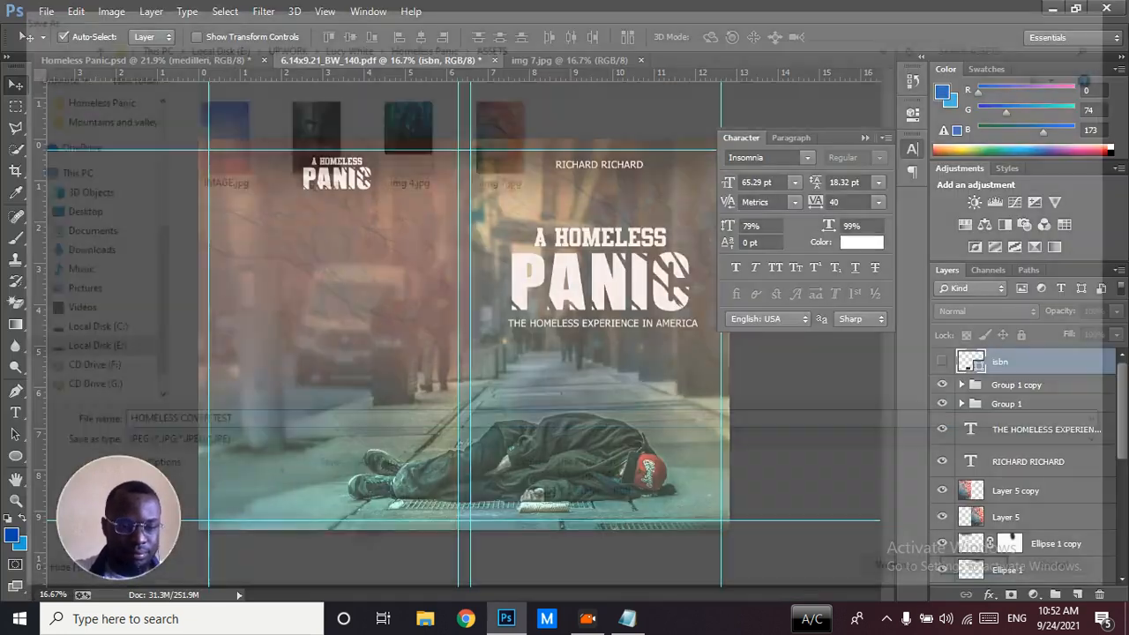
key("h")
key("Return")
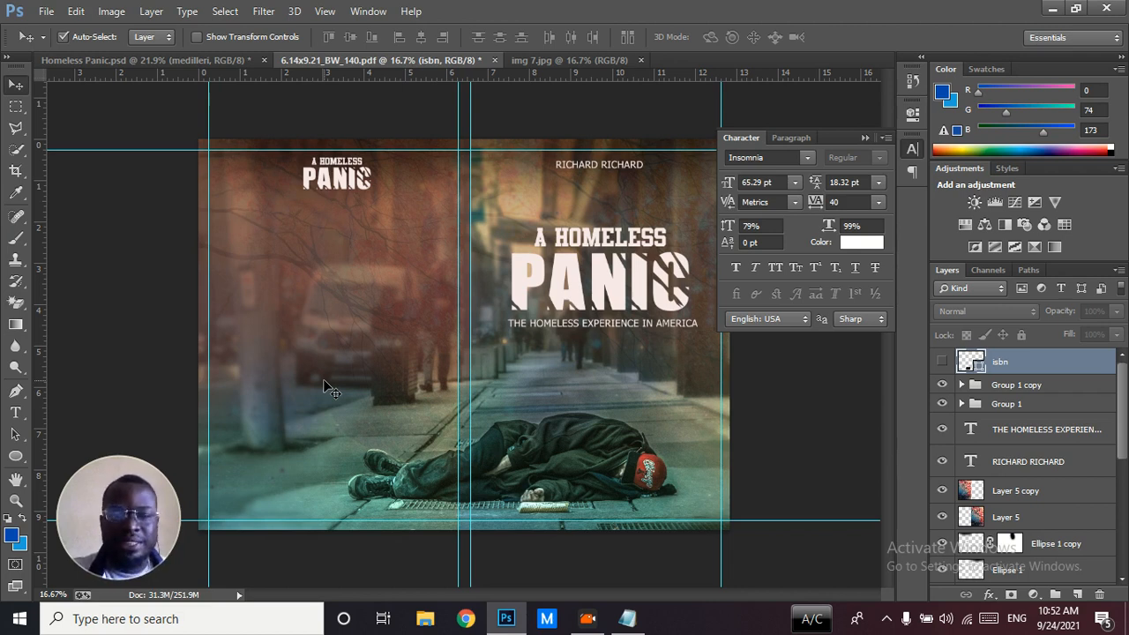
Collapse the character settings and nudge the author's name on the front cover slightly to the right
left_click(865, 137)
left_click_drag(640, 171, 643, 166)
key("shift+Right")
key("shift+Right")
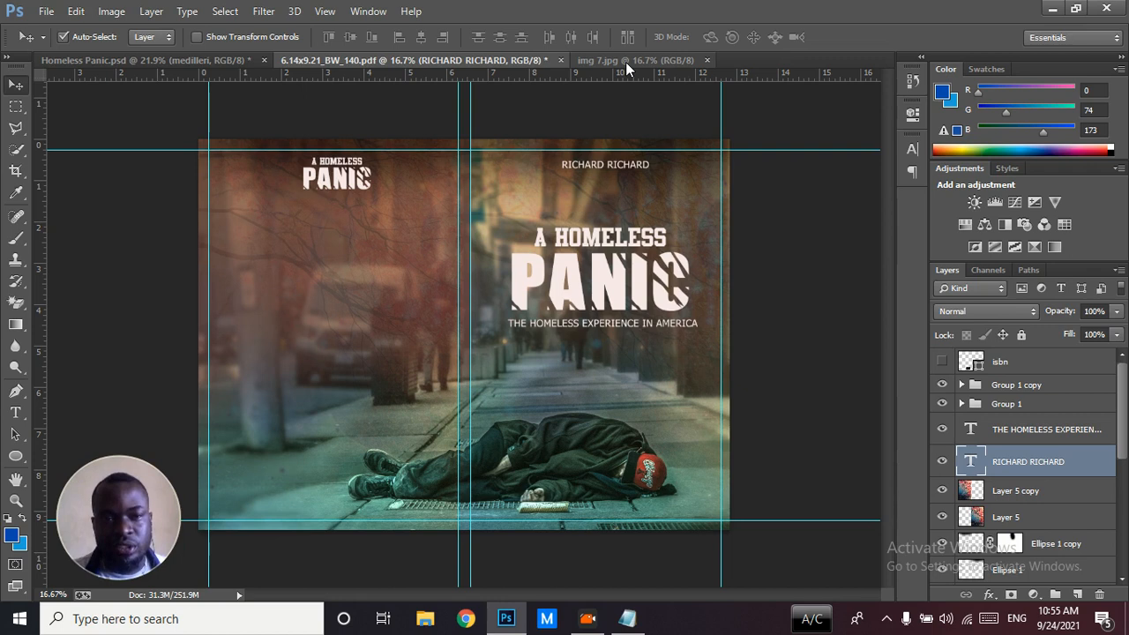
Switch to Notepad, review the COOLORS.CO line below the book details, and return to the Photoshop template
left_click(627, 619)
left_click_drag(746, 261, 668, 261)
left_click(743, 262)
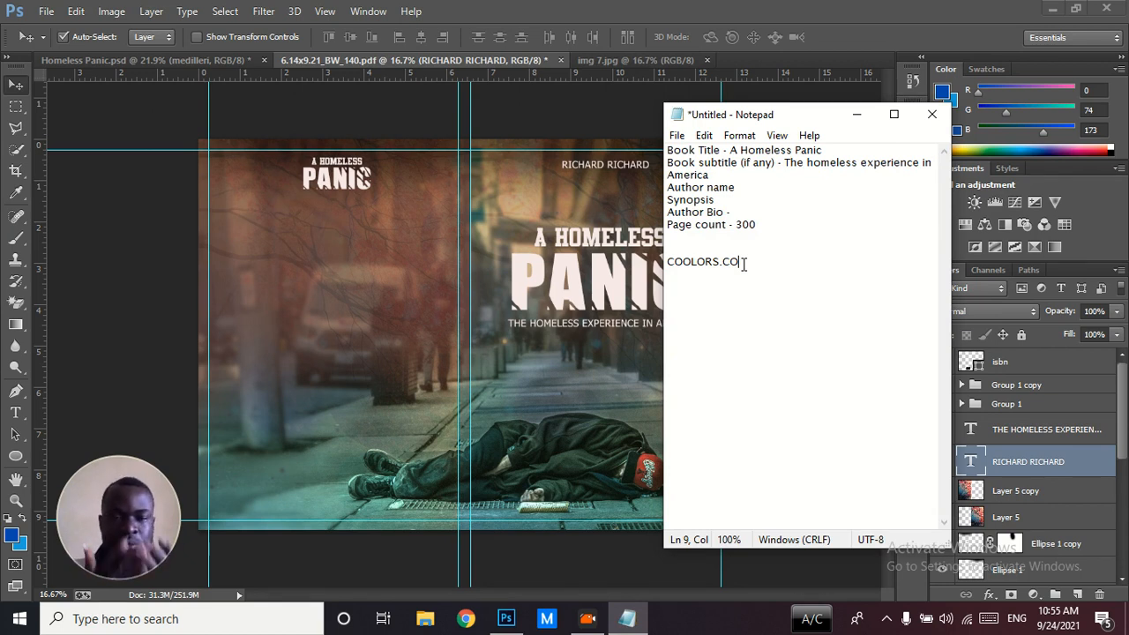
left_click(741, 8)
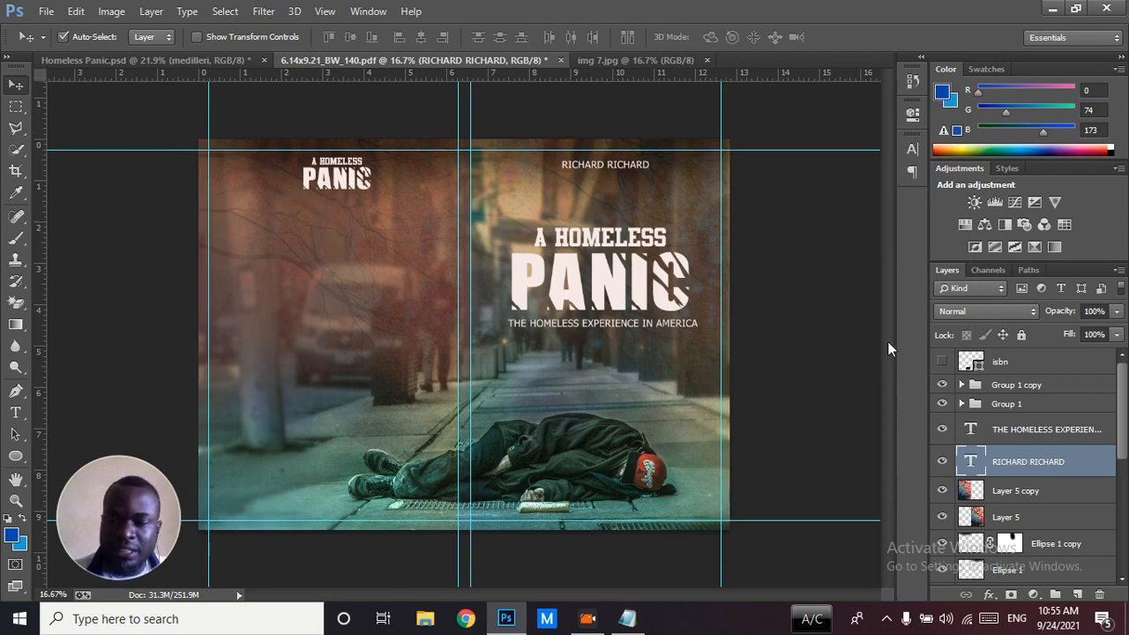